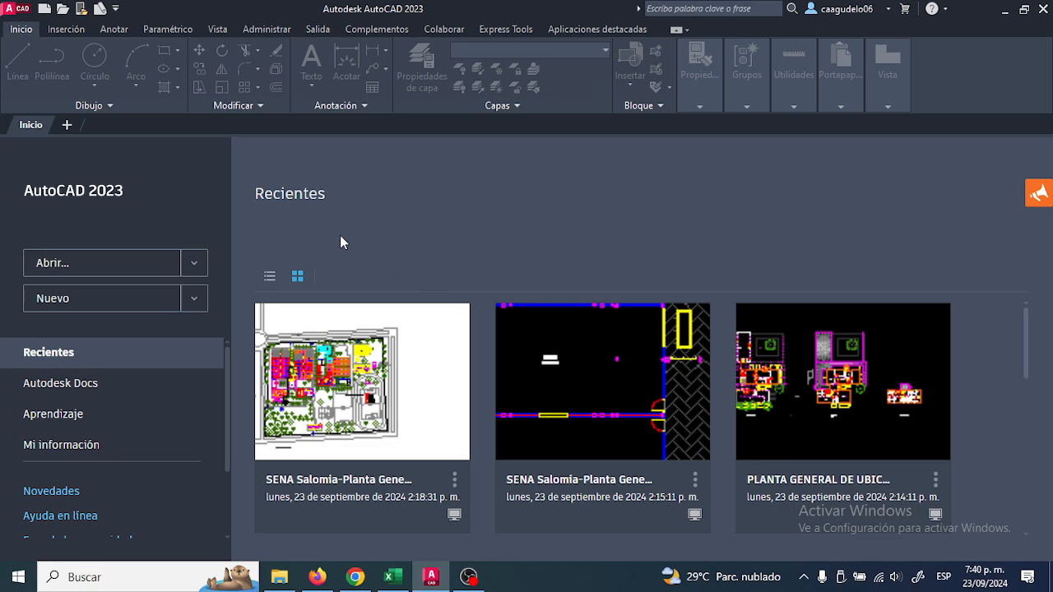
Browse the recent drawings and check the dialog for opening existing files, leaving it without opening a drawing
{"action": "scroll", "coordinate": [329, 339], "scroll_direction": "down", "scroll_amount": 2}
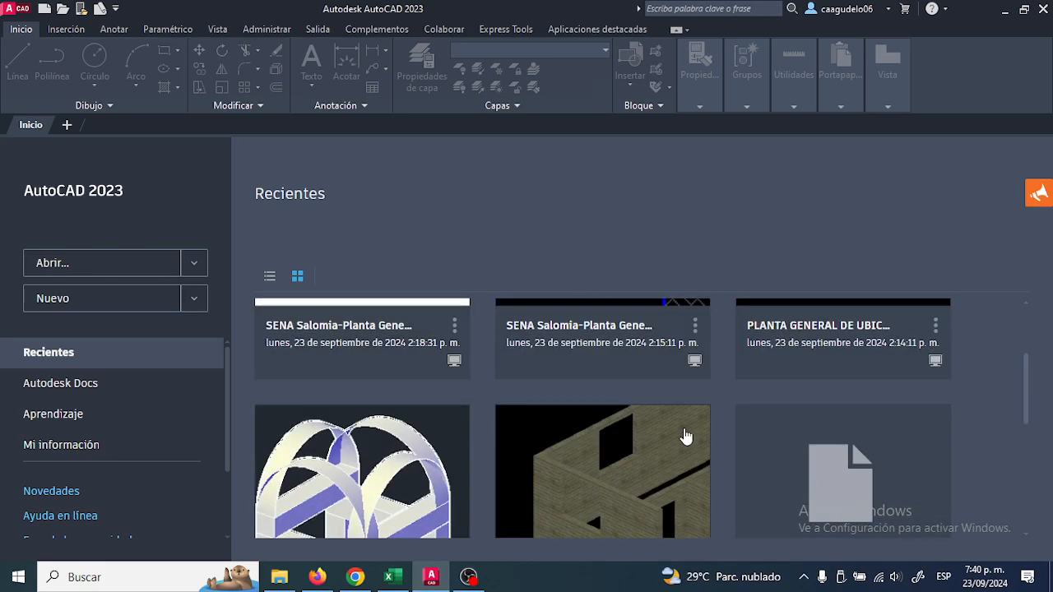
{"action": "scroll", "coordinate": [616, 422], "scroll_direction": "up", "scroll_amount": 2}
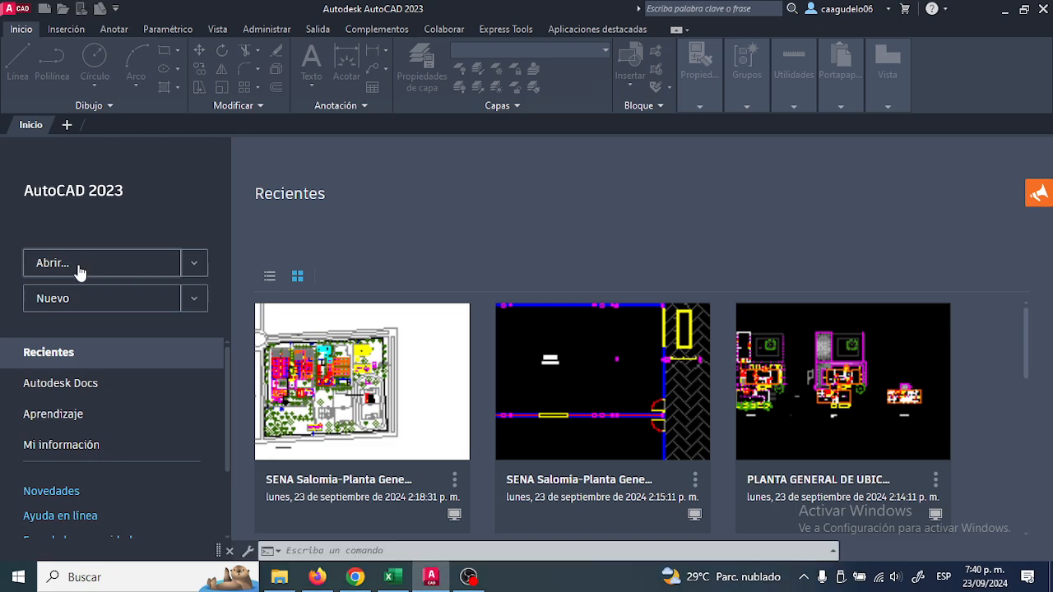
{"action": "left_click", "coordinate": [75, 267]}
{"action": "left_click_drag", "start_coordinate": [346, 120], "coordinate": [374, 103]}
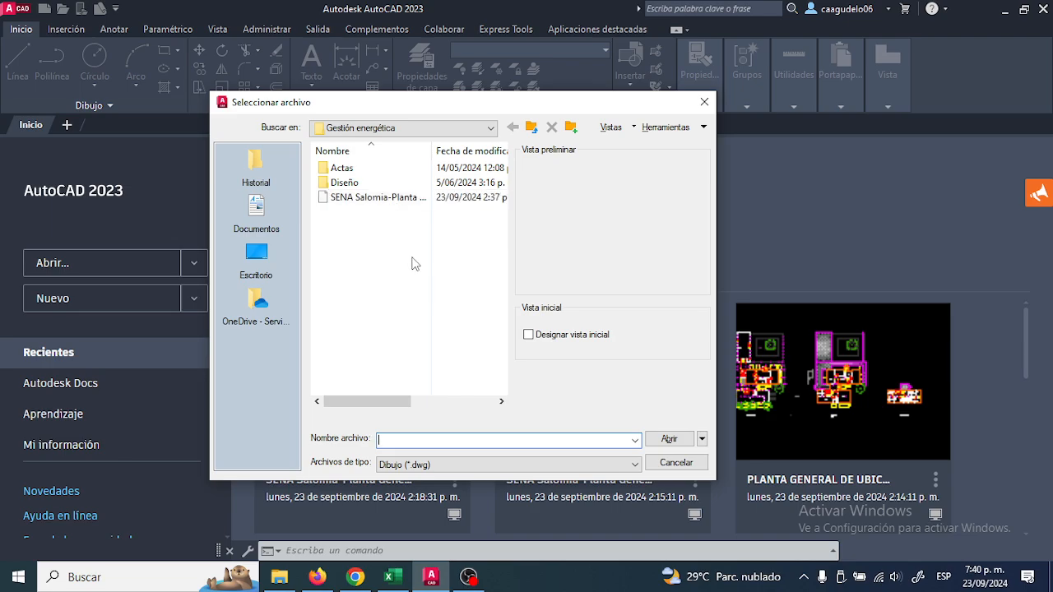
{"action": "left_click", "coordinate": [662, 463]}
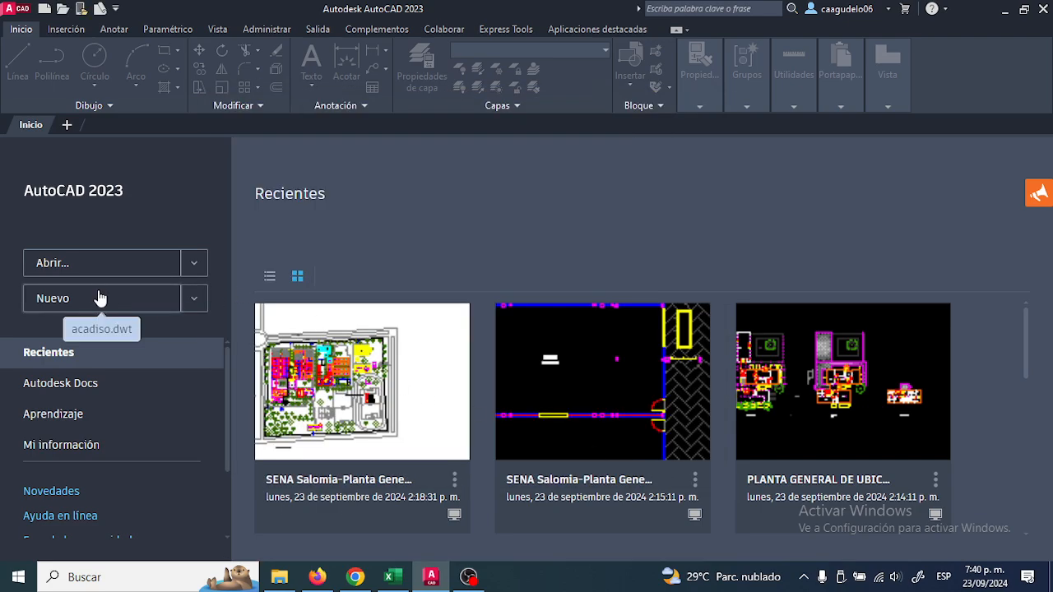
{"action": "scroll", "coordinate": [112, 392], "scroll_direction": "down", "scroll_amount": 3}
{"action": "scroll", "coordinate": [111, 374], "scroll_direction": "up", "scroll_amount": 3}
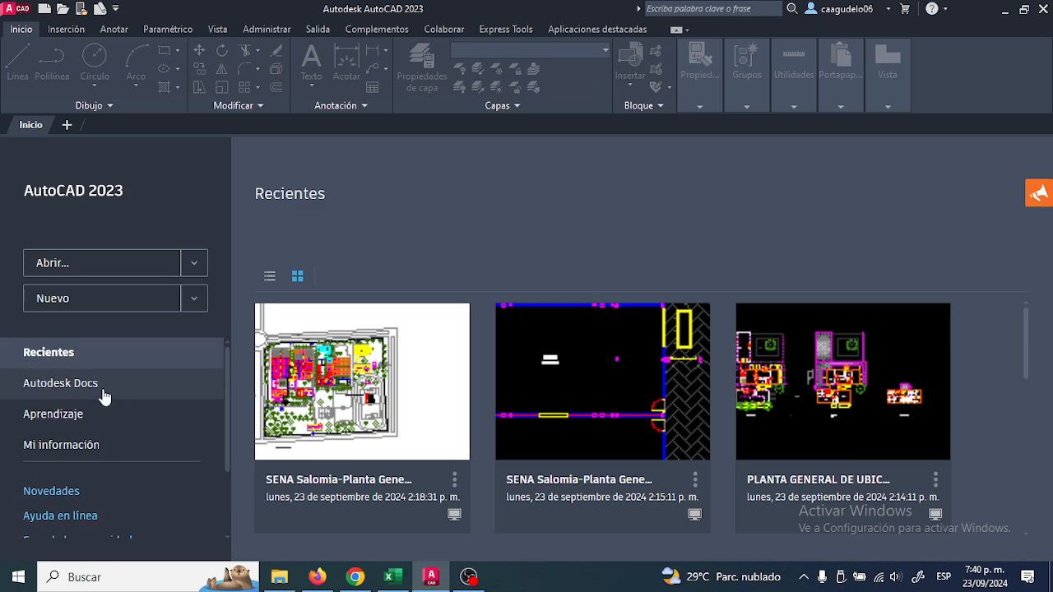
Look through the tips, videos and online resources on the Aprendizaje page
{"action": "left_click", "coordinate": [67, 418]}
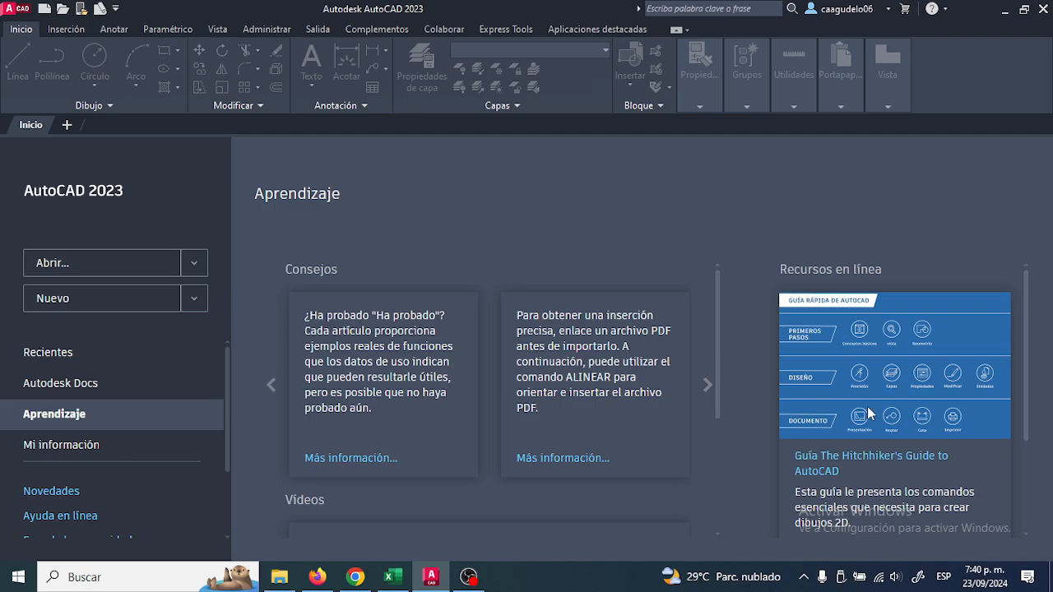
{"action": "scroll", "coordinate": [866, 407], "scroll_direction": "down", "scroll_amount": 3}
{"action": "scroll", "coordinate": [390, 509], "scroll_direction": "down", "scroll_amount": 1}
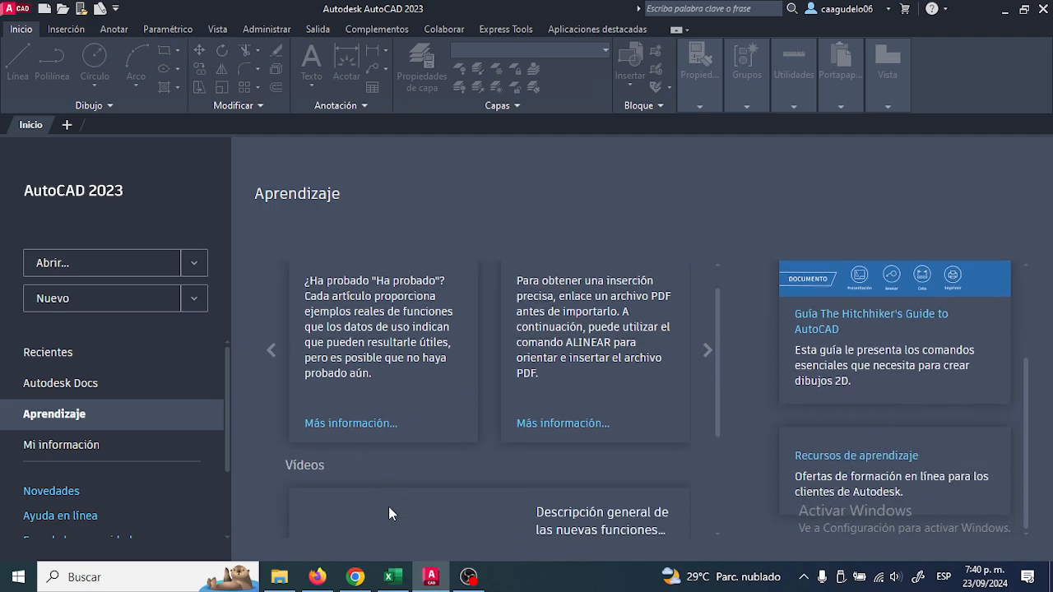
{"action": "scroll", "coordinate": [391, 510], "scroll_direction": "down", "scroll_amount": 5}
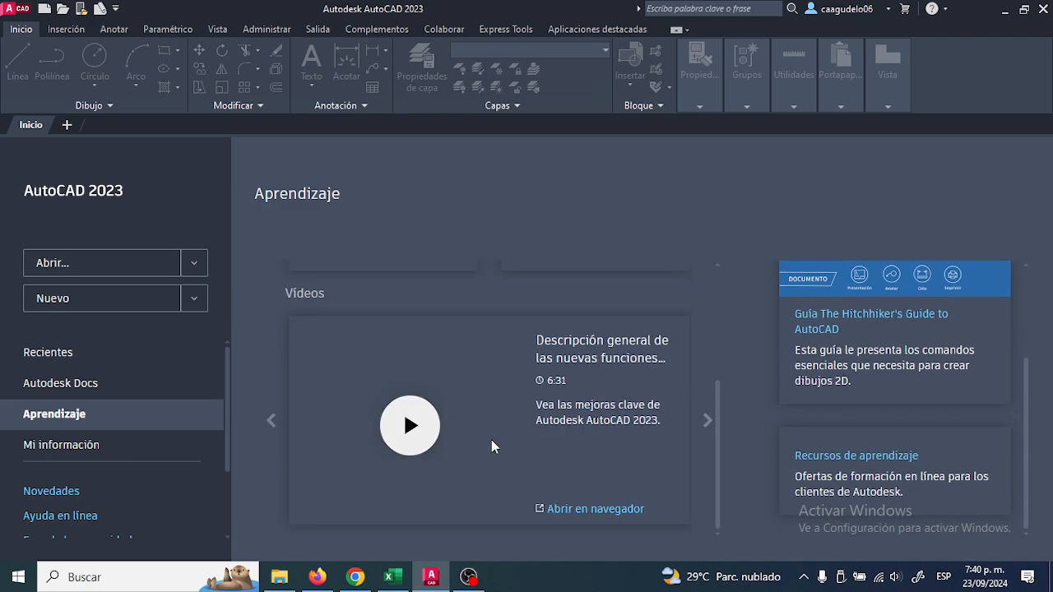
{"action": "left_click", "coordinate": [707, 421]}
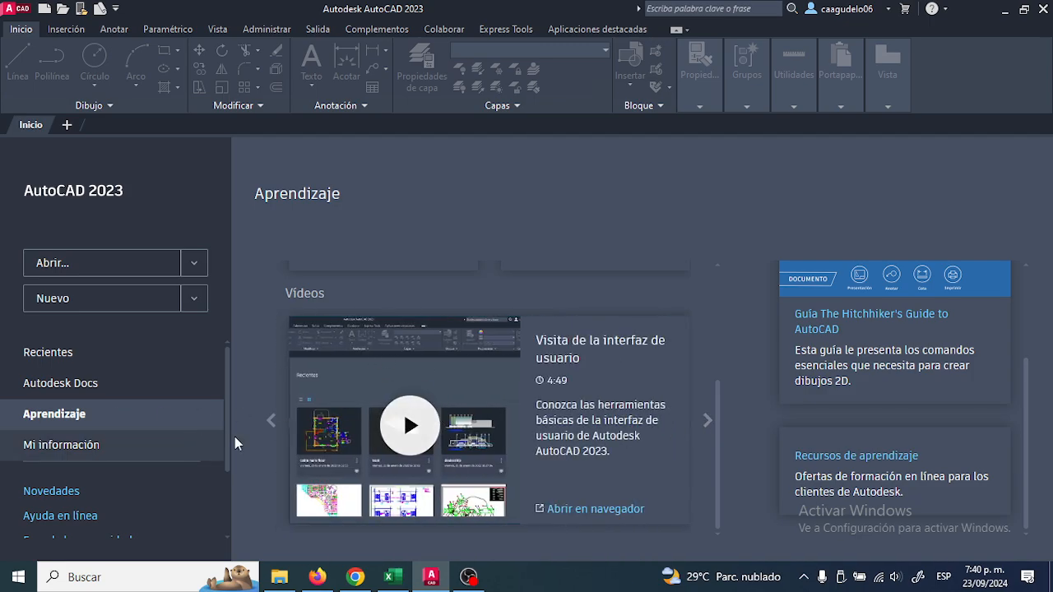
{"action": "left_click", "coordinate": [270, 420]}
{"action": "scroll", "coordinate": [294, 428], "scroll_direction": "up", "scroll_amount": 1}
{"action": "scroll", "coordinate": [293, 428], "scroll_direction": "up", "scroll_amount": 1}
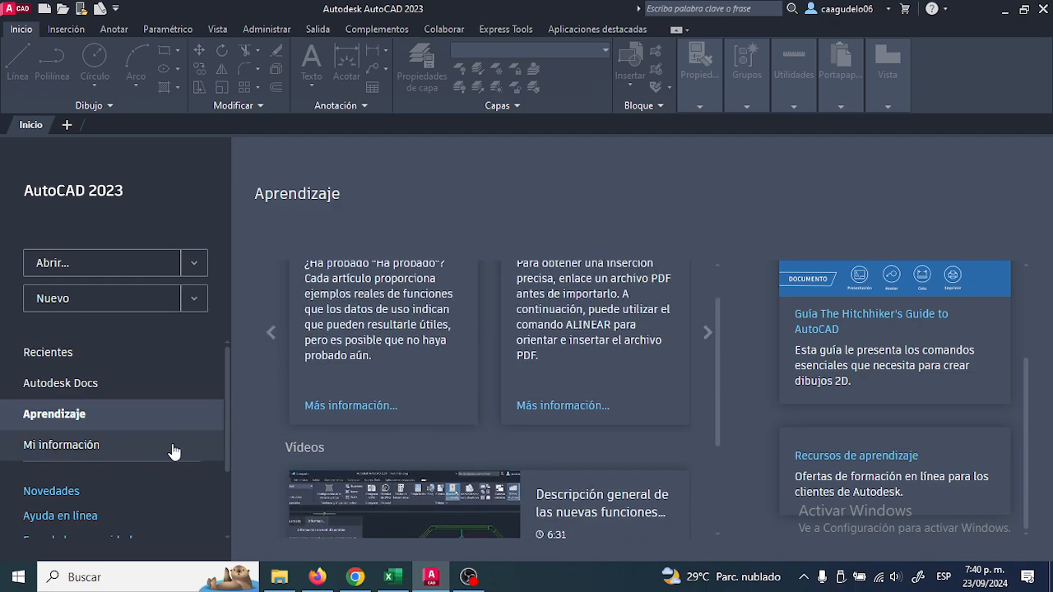
Open the AutoCAD 2023 online help in the browser and look over its main page
{"action": "scroll", "coordinate": [145, 452], "scroll_direction": "down", "scroll_amount": 2}
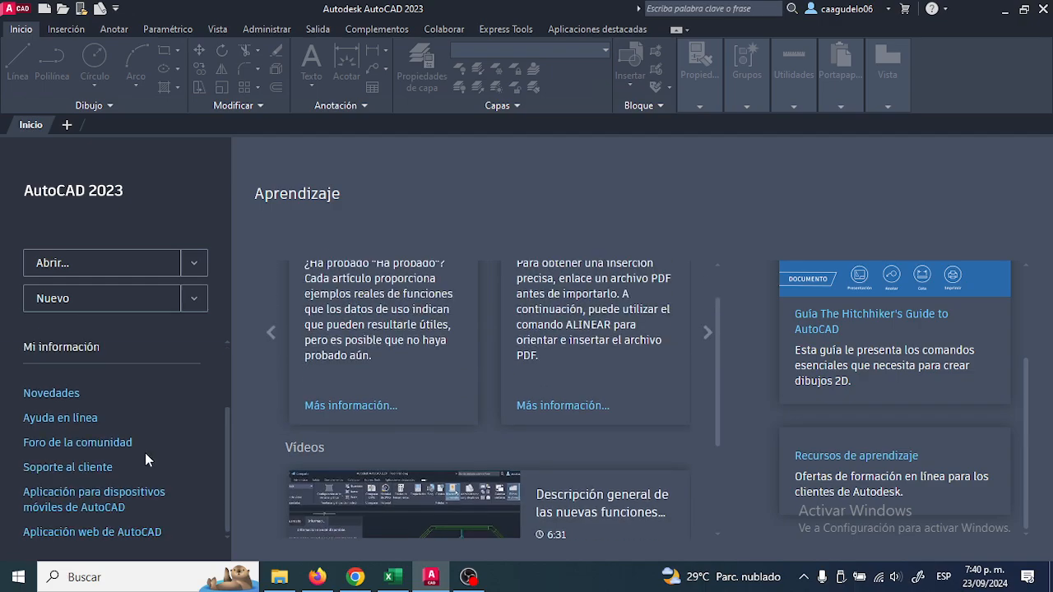
{"action": "left_click", "coordinate": [79, 419]}
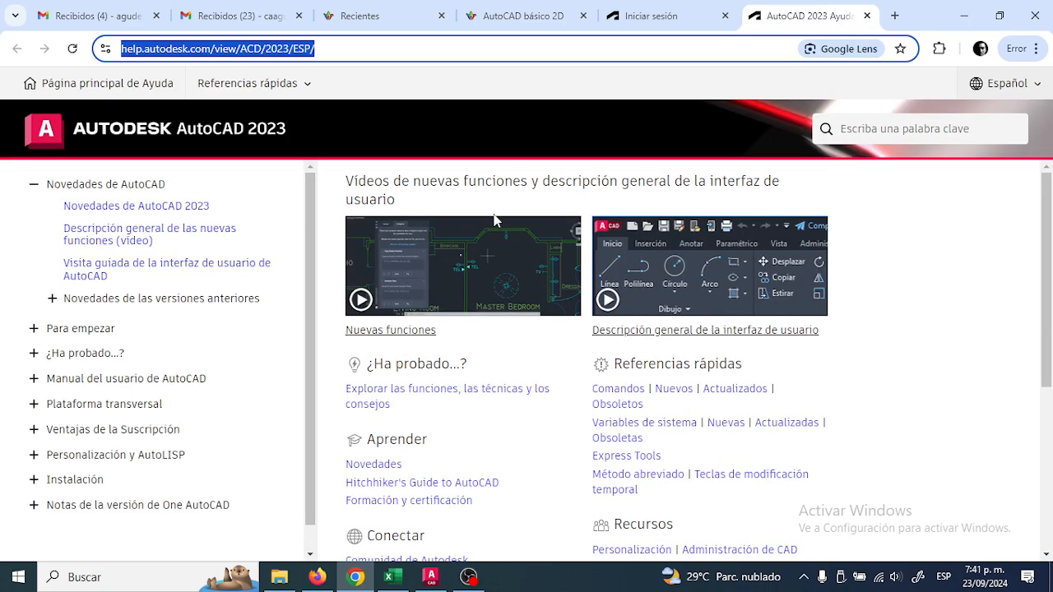
{"action": "scroll", "coordinate": [792, 338], "scroll_direction": "down", "scroll_amount": 5}
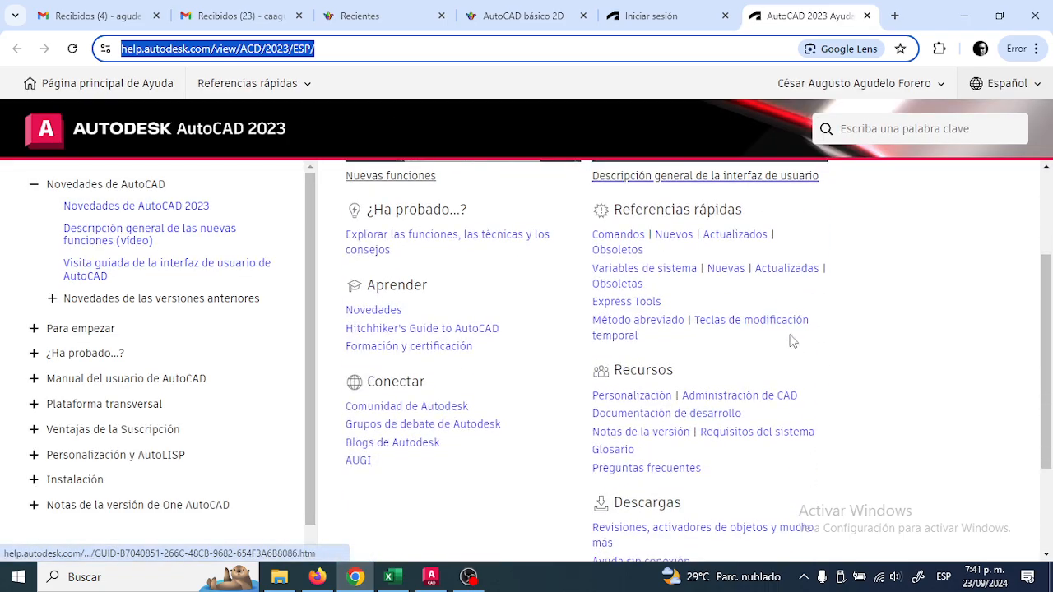
{"action": "scroll", "coordinate": [568, 378], "scroll_direction": "up", "scroll_amount": 3}
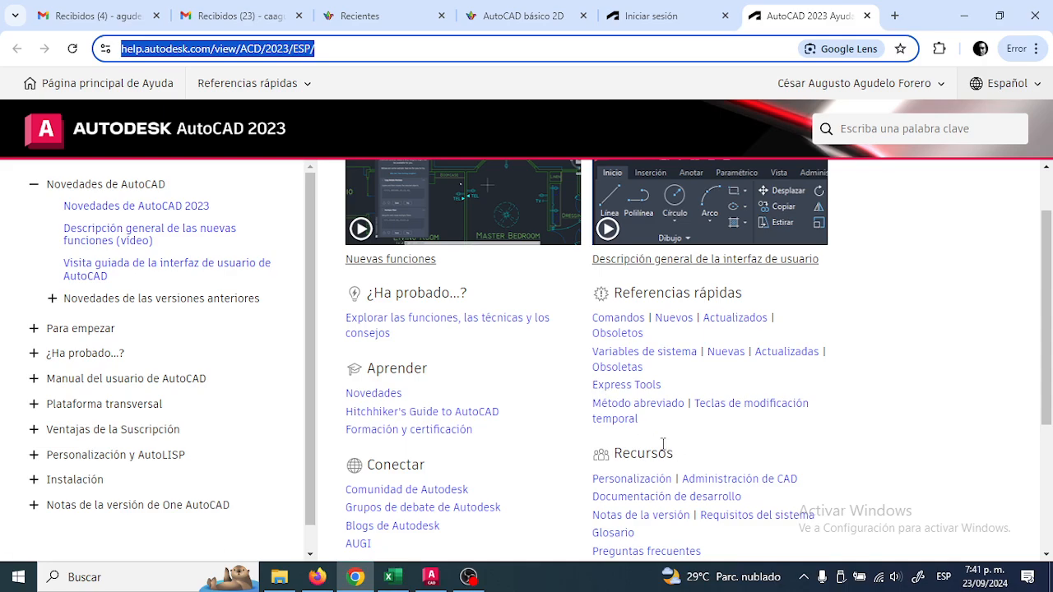
Switch back to AutoCAD and create a new drawing from the acadiso.dwt template
{"action": "left_click", "coordinate": [422, 581]}
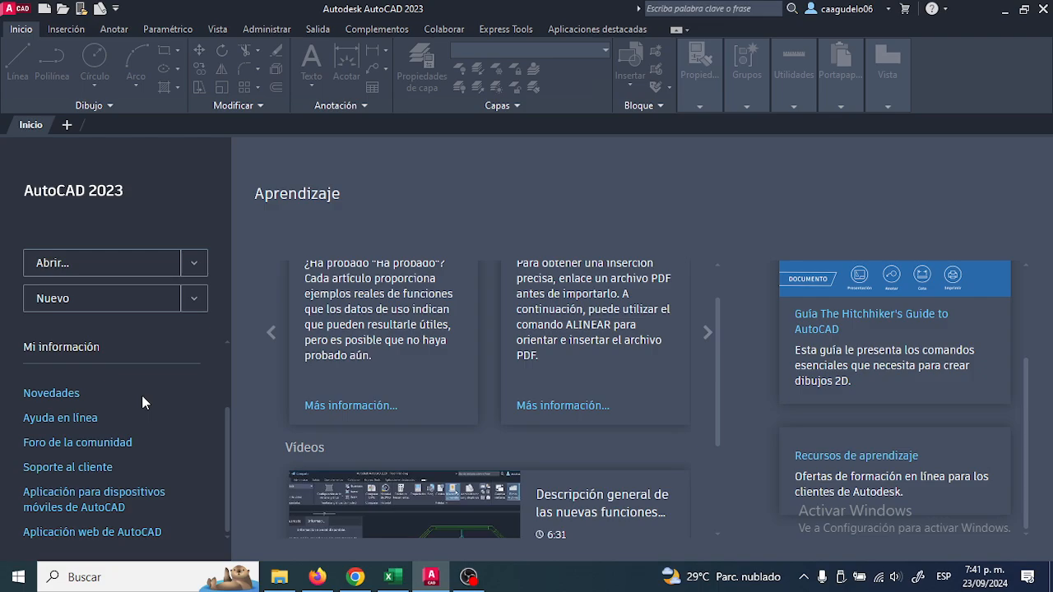
{"action": "scroll", "coordinate": [142, 402], "scroll_direction": "up", "scroll_amount": 2}
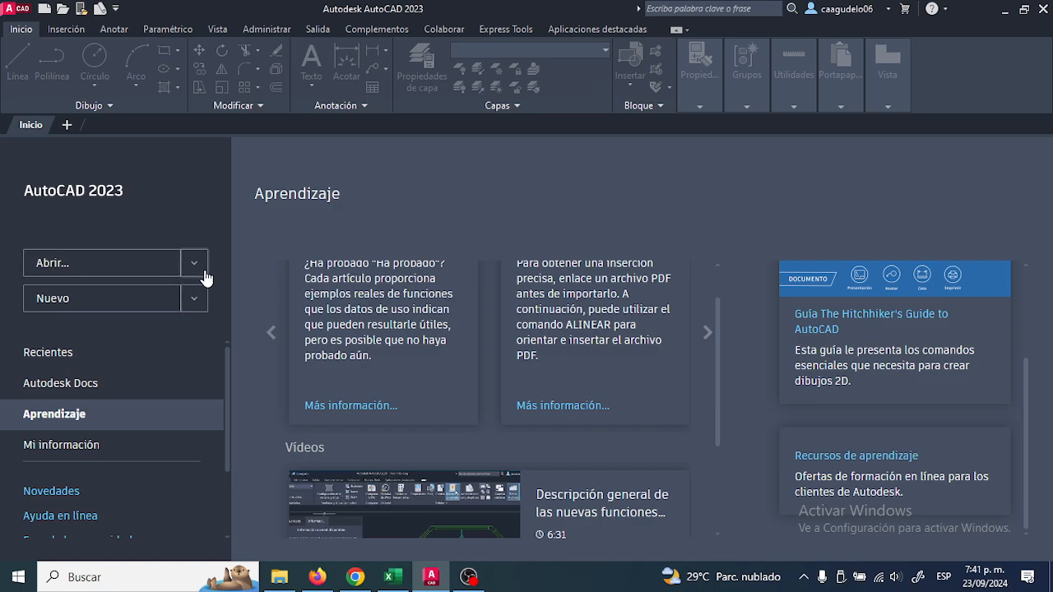
{"action": "left_click", "coordinate": [138, 306]}
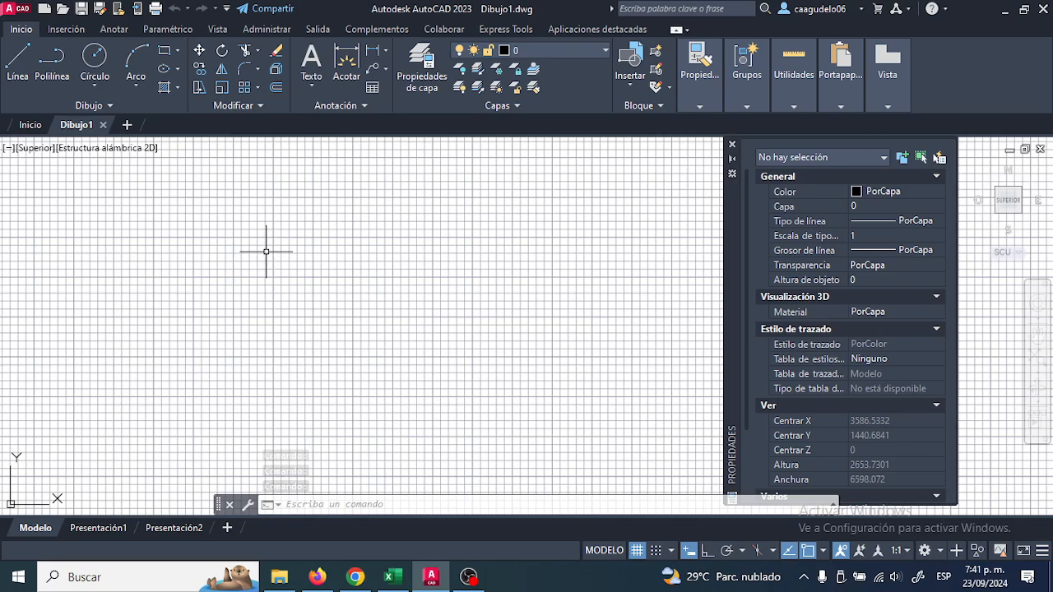
Open Notepad (Bloc de notas) with a blank document and reposition its window over the drawing
{"action": "left_click", "coordinate": [95, 579]}
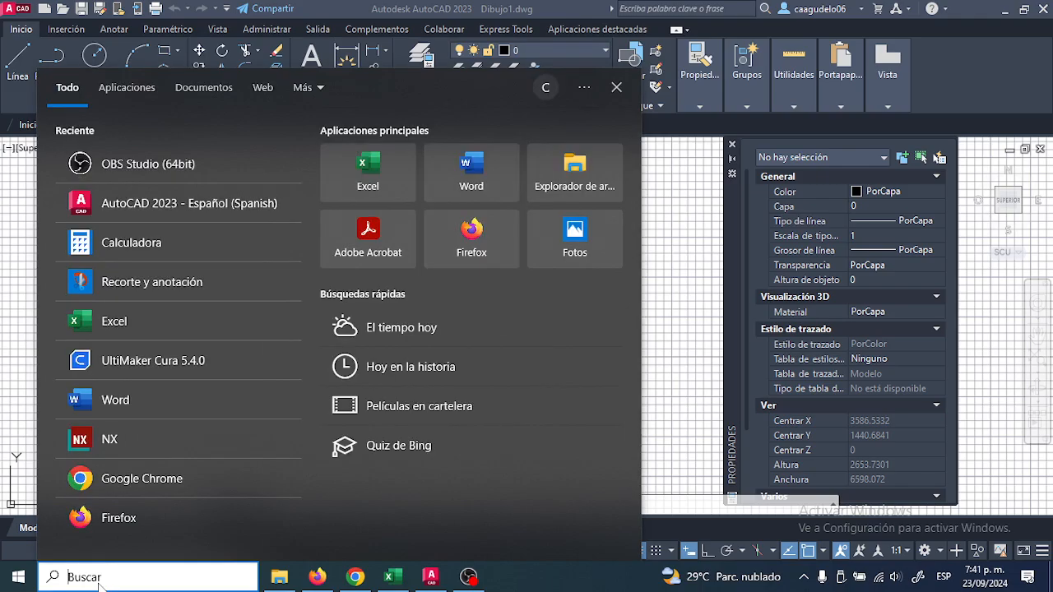
{"action": "type", "text": "blo"}
{"action": "left_click", "coordinate": [170, 147]}
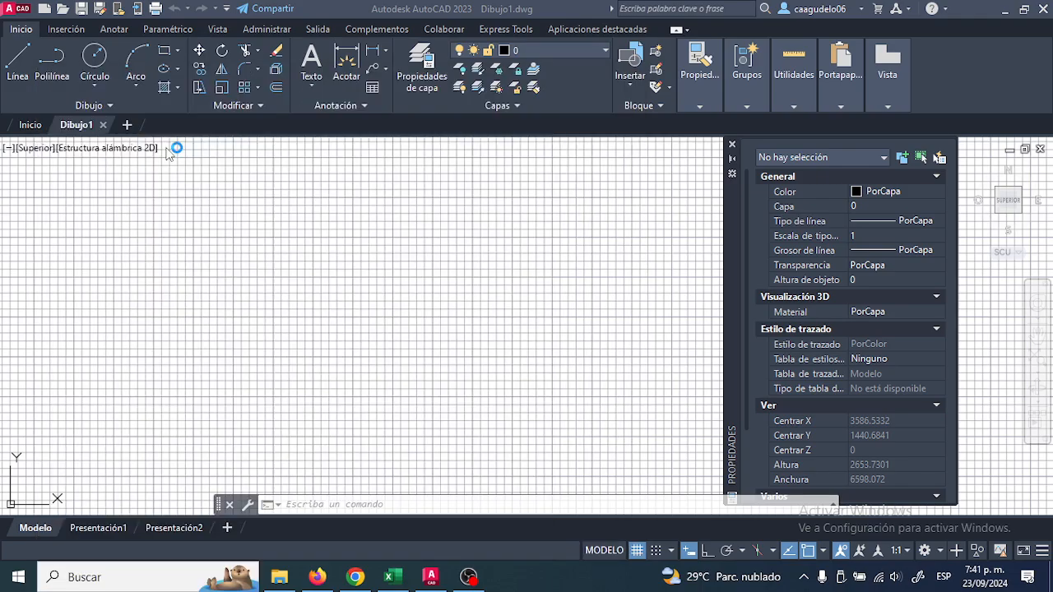
{"action": "left_click_drag", "start_coordinate": [441, 83], "coordinate": [387, 53]}
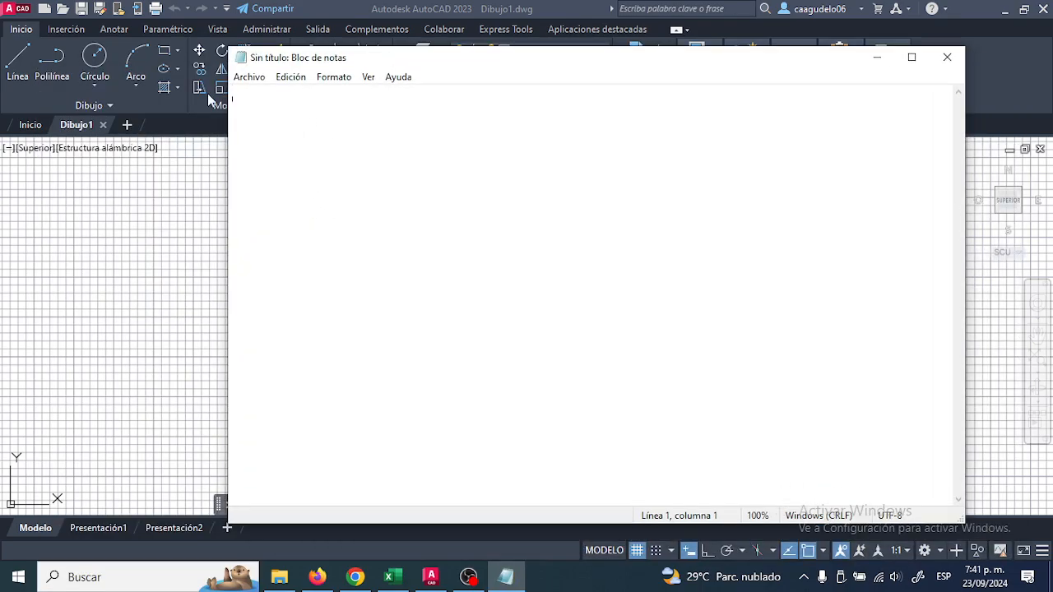
Set the Notepad font size to 24
{"action": "left_click", "coordinate": [334, 76]}
{"action": "left_click", "coordinate": [353, 110]}
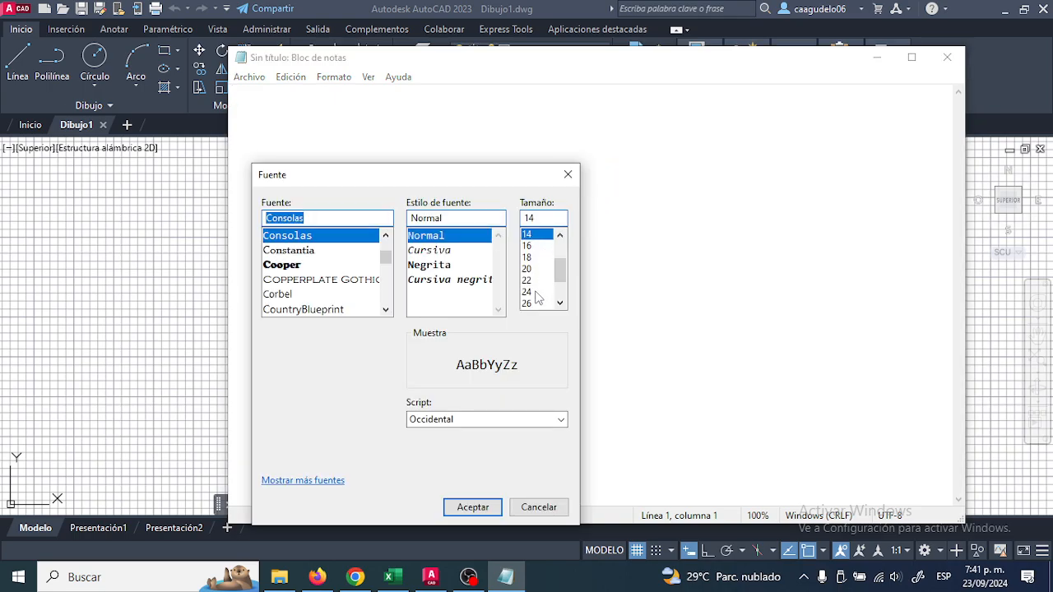
{"action": "left_click", "coordinate": [535, 292]}
{"action": "left_click", "coordinate": [472, 507]}
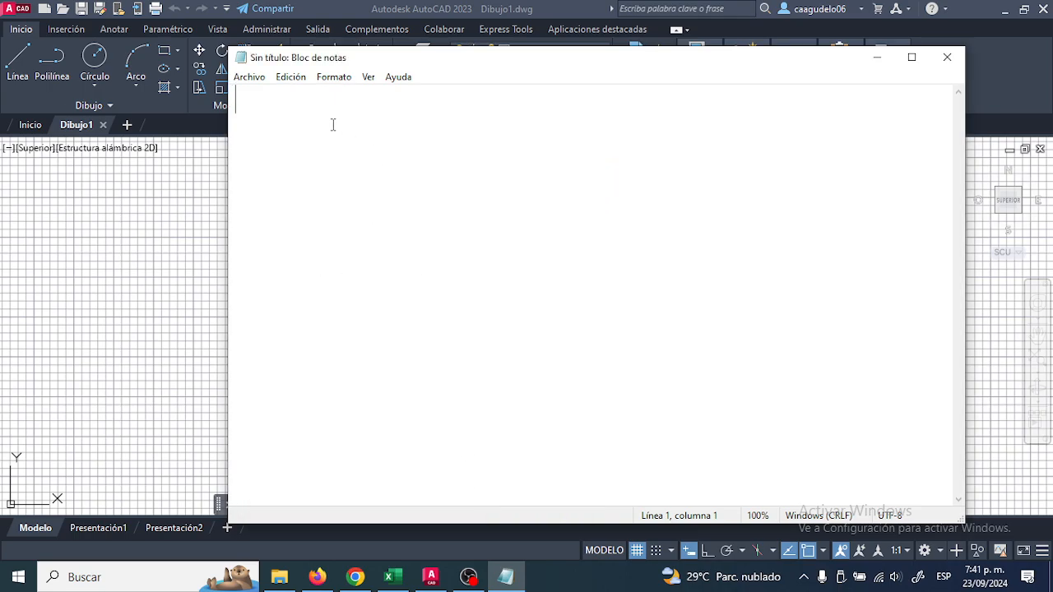
Write the first note line "Formato nativo de autoCAD = .DWG (Drawing) Dibujo"
{"action": "type", "text": "Formato"}
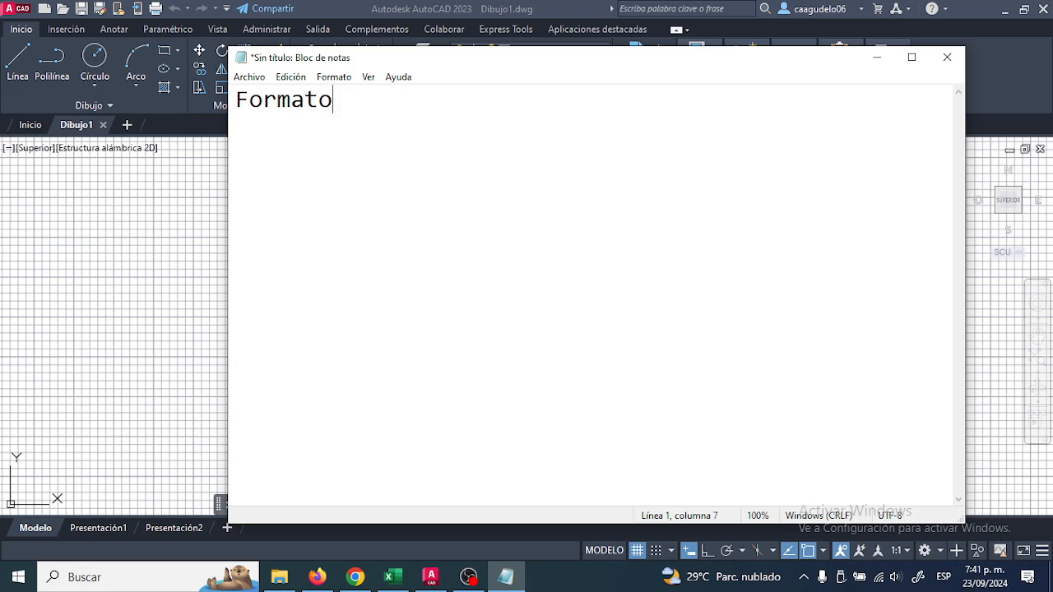
{"action": "type", "text": " nativo de autoA"}
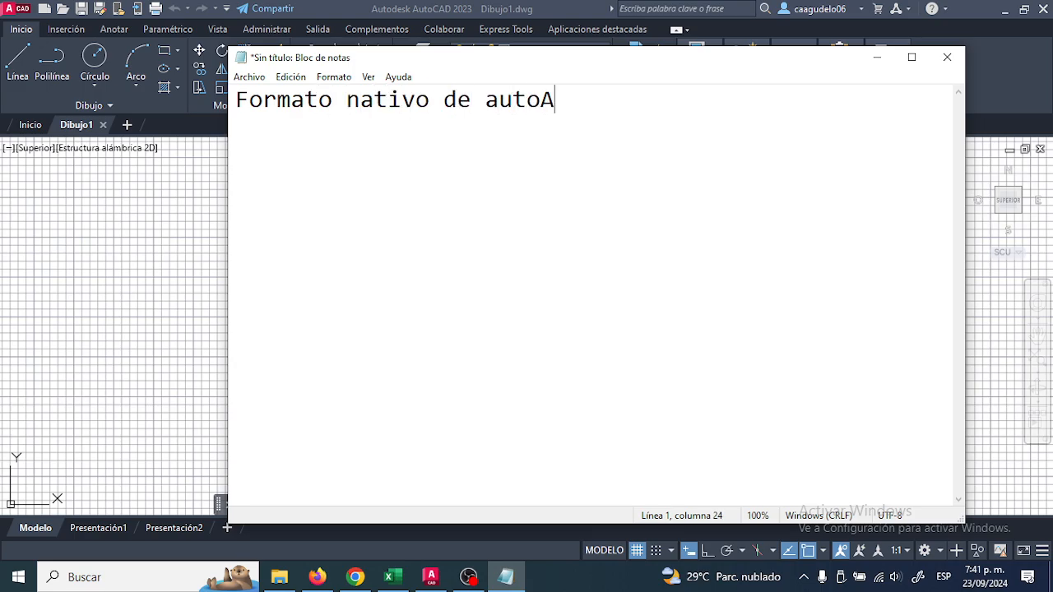
{"action": "key", "text": "BackSpace"}
{"action": "type", "text": "CAD ="}
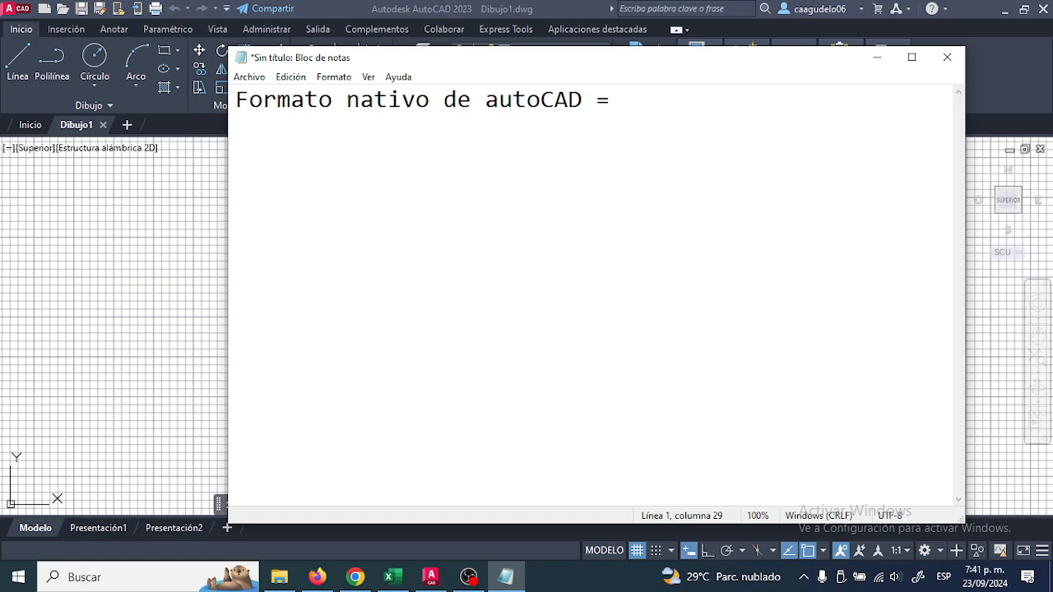
{"action": "type", "text": " .DWG ("}
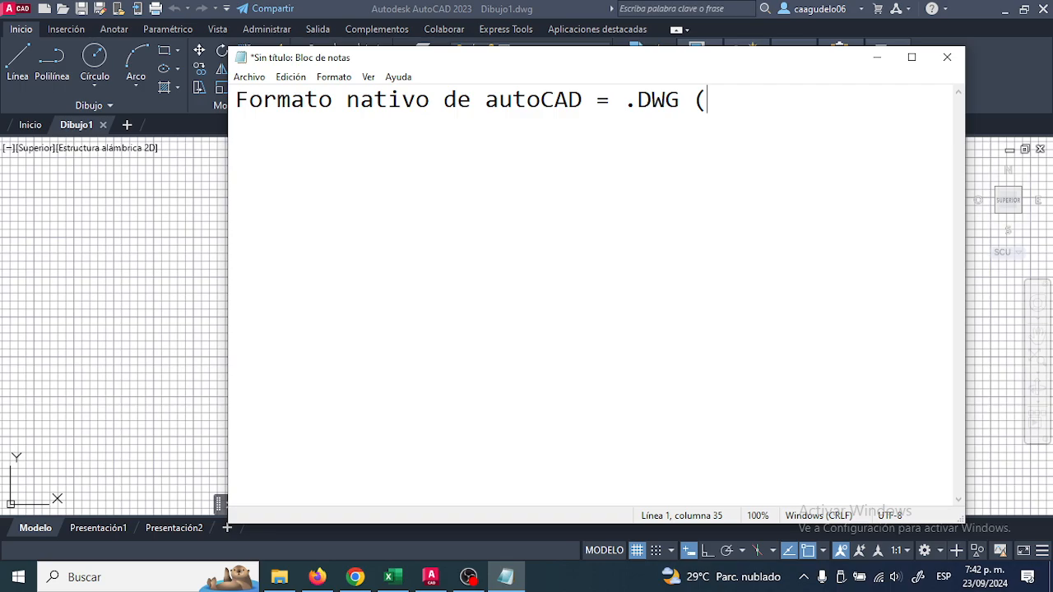
{"action": "type", "text": "Drwa"}
{"action": "key", "text": "BackSpace"}
{"action": "key", "text": "BackSpace"}
{"action": "type", "text": "awing) Dibujo"}
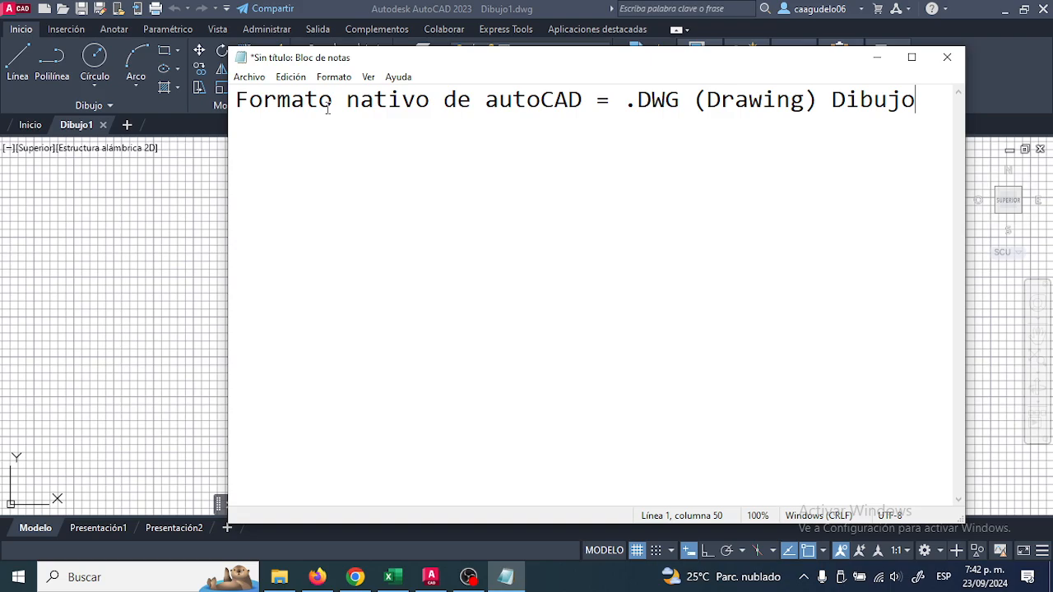
Add the heading "otros formatos de dibujo." below the native format line, separated by a blank line
{"action": "left_click", "coordinate": [627, 102]}
{"action": "left_click_drag", "start_coordinate": [627, 102], "coordinate": [676, 102]}
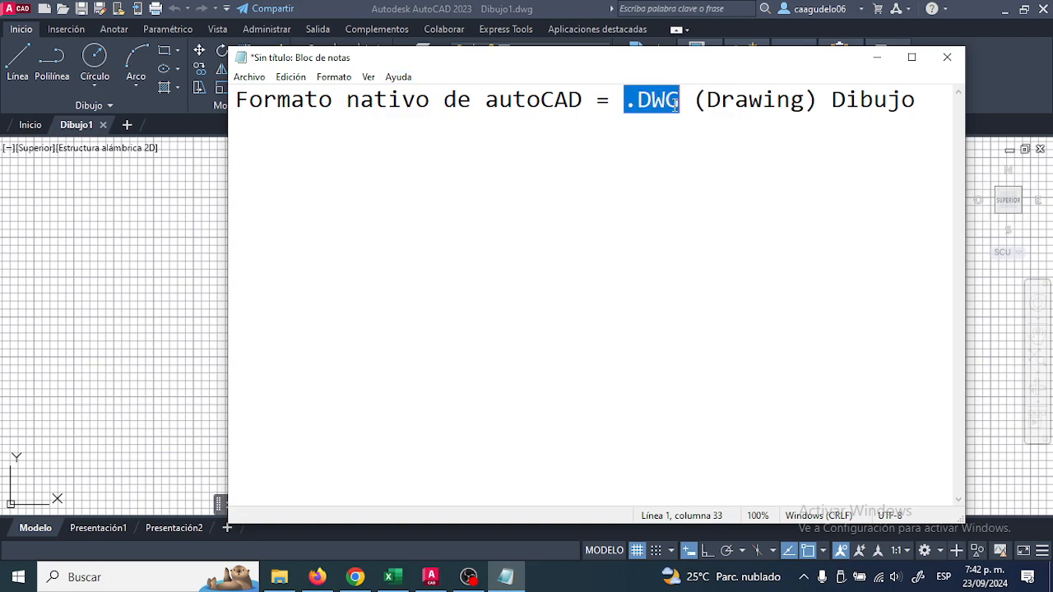
{"action": "left_click", "coordinate": [904, 100]}
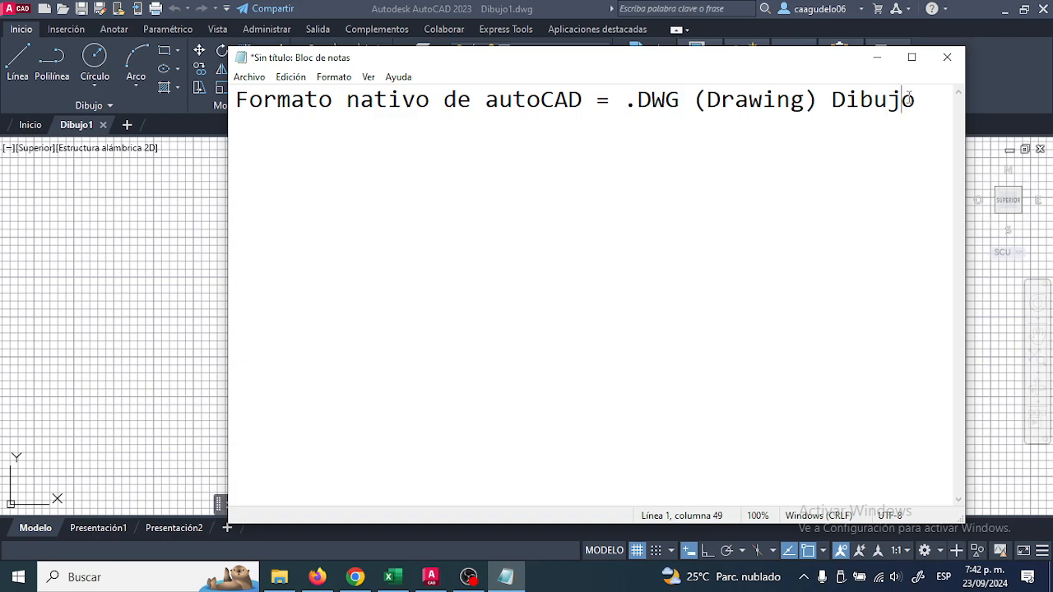
{"action": "key", "text": "Return"}
{"action": "key", "text": "Return"}
{"action": "type", "text": "F"}
{"action": "key", "text": "BackSpace"}
{"action": "type", "text": "otros formatos de"}
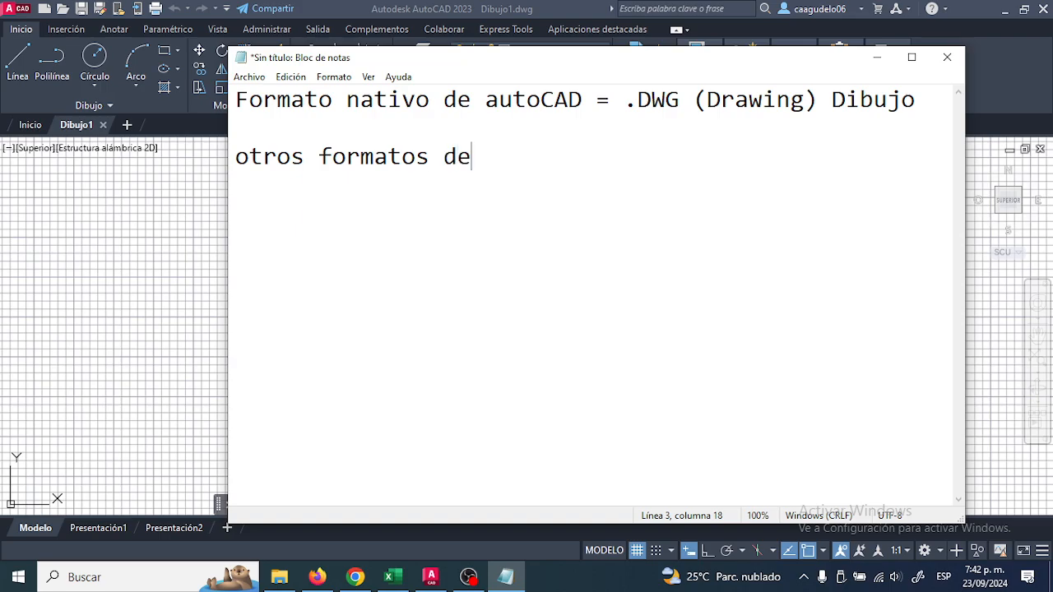
{"action": "type", "text": " dibujo."}
{"action": "key", "text": "Return"}
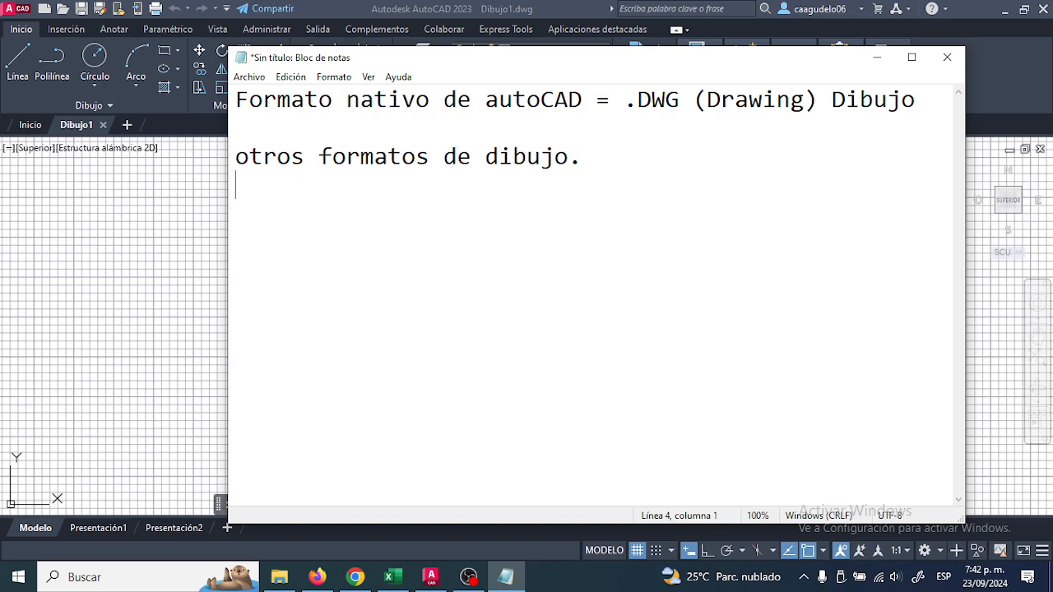
Write the line ".DXF (Formato de intercambio de dibujo)" under the "otros formatos de dibujo." heading
{"action": "type", "text": ".DXF (De"}
{"action": "key", "text": "BackSpace"}
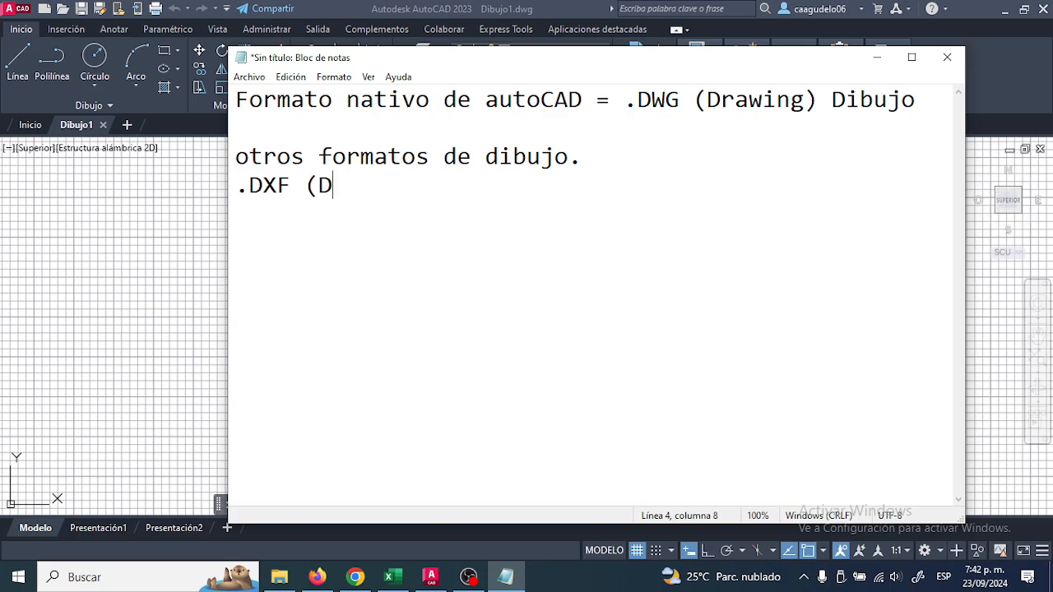
{"action": "key", "text": "BackSpace"}
{"action": "type", "text": "Formato de "}
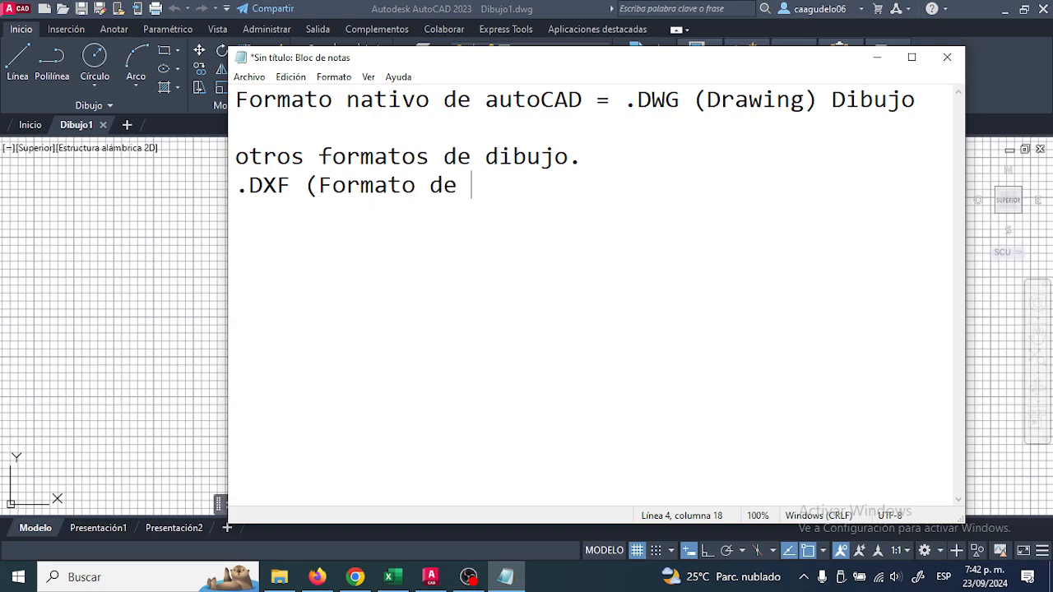
{"action": "type", "text": "inter"}
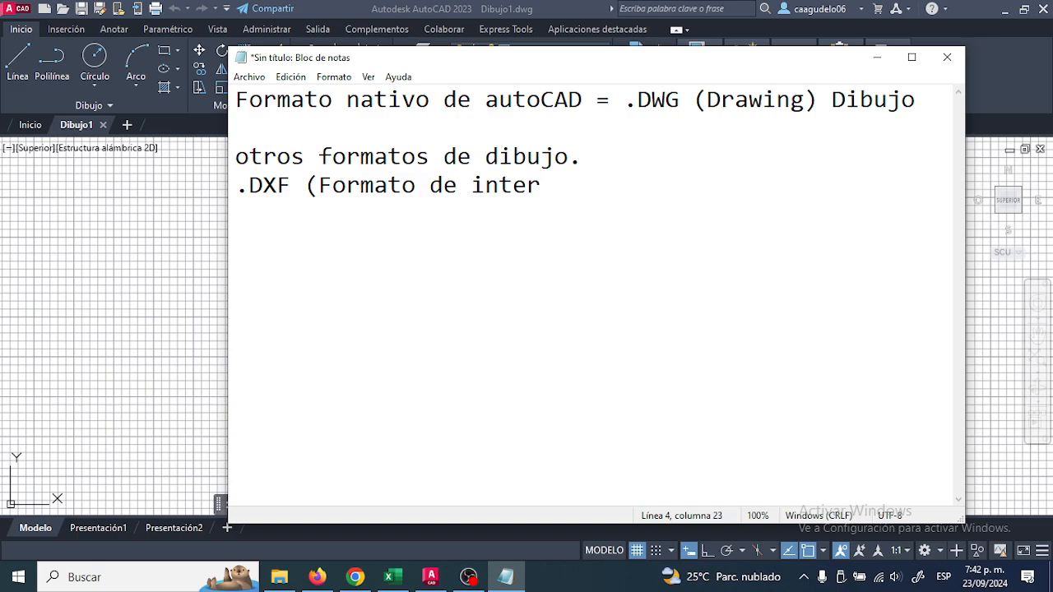
{"action": "type", "text": "cambio de dibujo"}
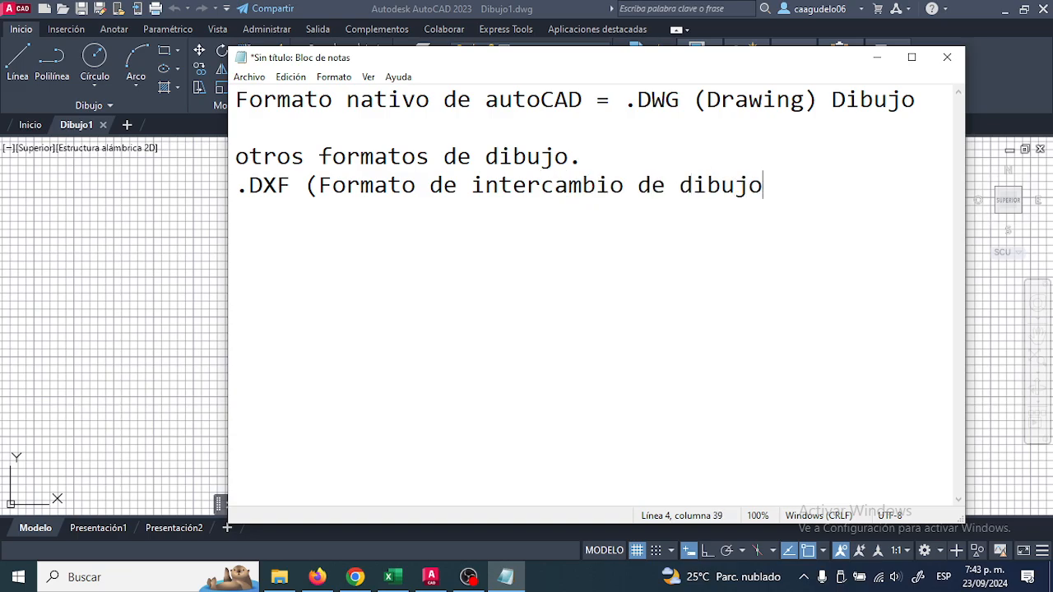
{"action": "type", "text": ")"}
{"action": "key", "text": "Return"}
{"action": "key", "text": "Tab"}
{"action": "type", "text": "Exchange F"}
{"action": "key", "text": "BackSpace"}
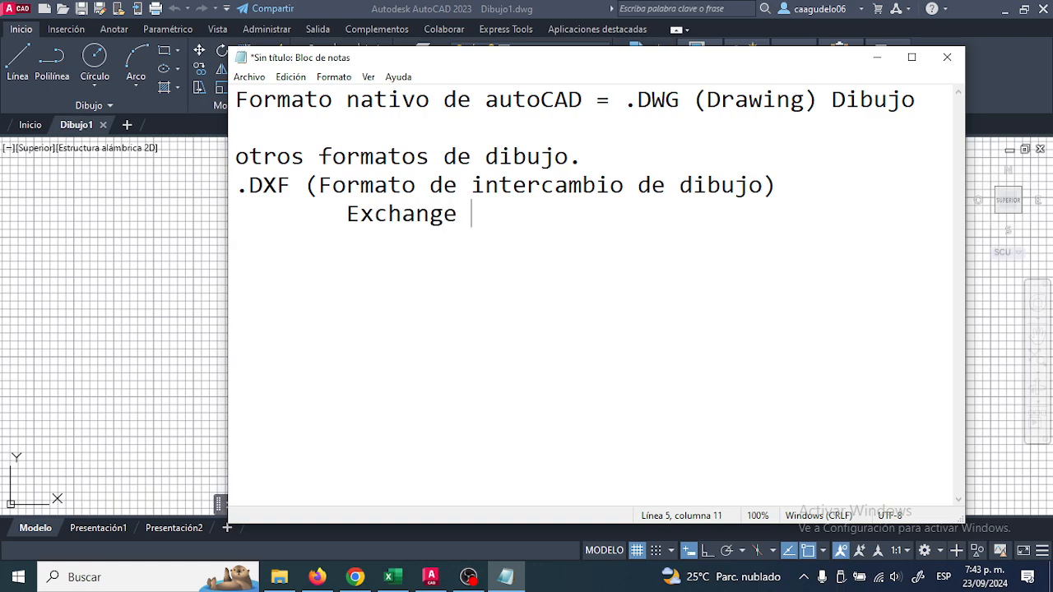
{"action": "key", "text": "BackSpace"}
{"action": "key", "text": "BackSpace"}
{"action": "key", "text": "BackSpace"}
{"action": "key", "text": "BackSpace"}
{"action": "key", "text": "BackSpace"}
{"action": "key", "text": "BackSpace"}
{"action": "key", "text": "BackSpace"}
{"action": "key", "text": "BackSpace"}
{"action": "key", "text": "BackSpace"}
{"action": "key", "text": "BackSpace"}
Write "Drawing eXchange Format" on the line below the .DXF entry
{"action": "type", "text": "Dr"}
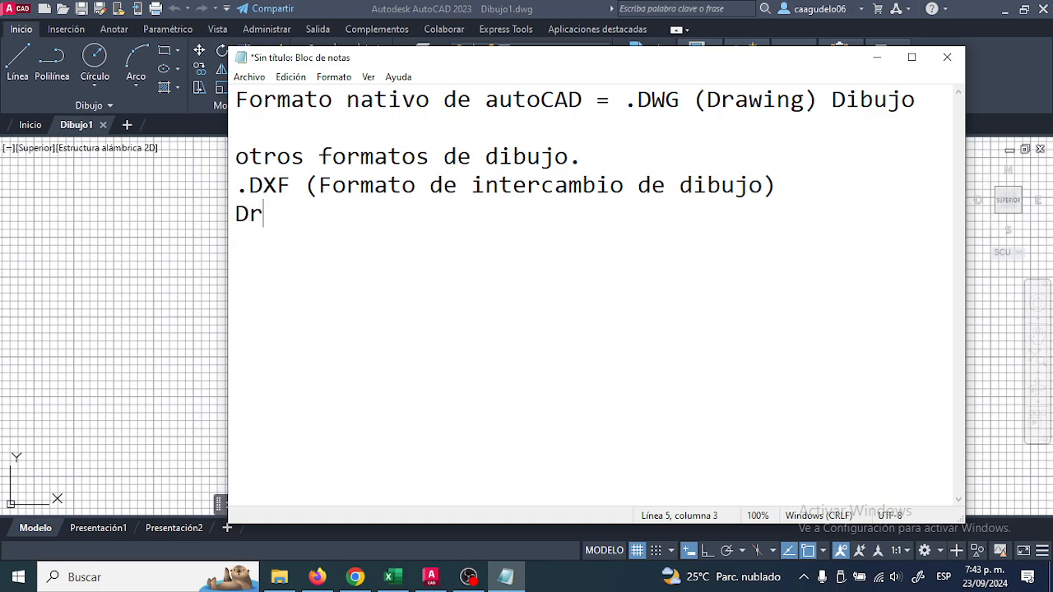
{"action": "type", "text": "w"}
{"action": "key", "text": "BackSpace"}
{"action": "type", "text": "aei"}
{"action": "key", "text": "BackSpace"}
{"action": "key", "text": "BackSpace"}
{"action": "type", "text": "wing"}
{"action": "key", "text": "BackSpace"}
{"action": "type", "text": "Z"}
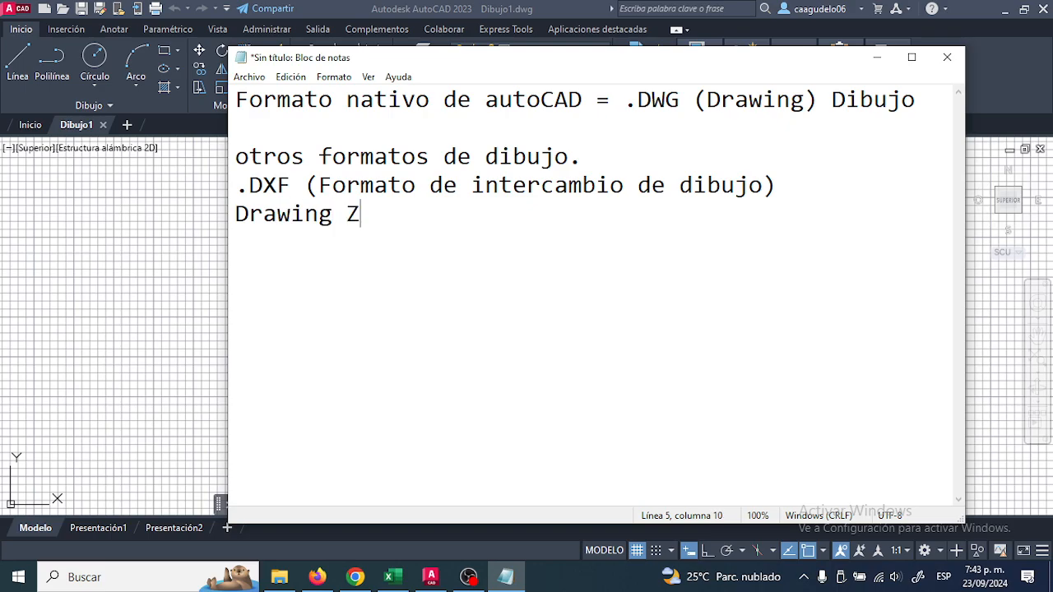
{"action": "key", "text": "BackSpace"}
{"action": "type", "text": "E"}
{"action": "key", "text": "BackSpace"}
{"action": "type", "text": "eXchante"}
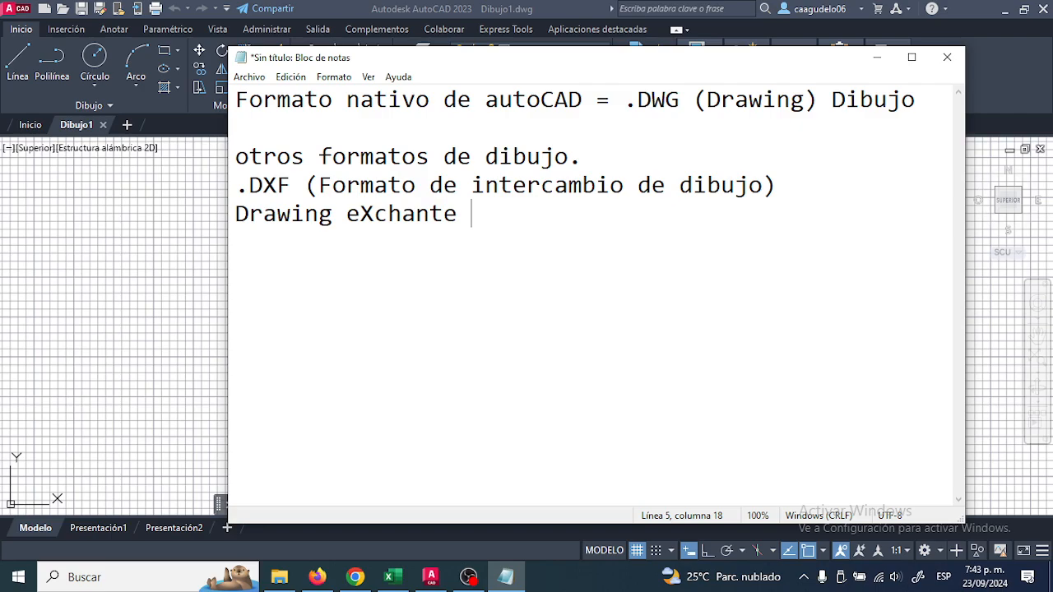
{"action": "key", "text": "BackSpace"}
{"action": "key", "text": "BackSpace"}
{"action": "key", "text": "BackSpace"}
{"action": "type", "text": "ge Formato"}
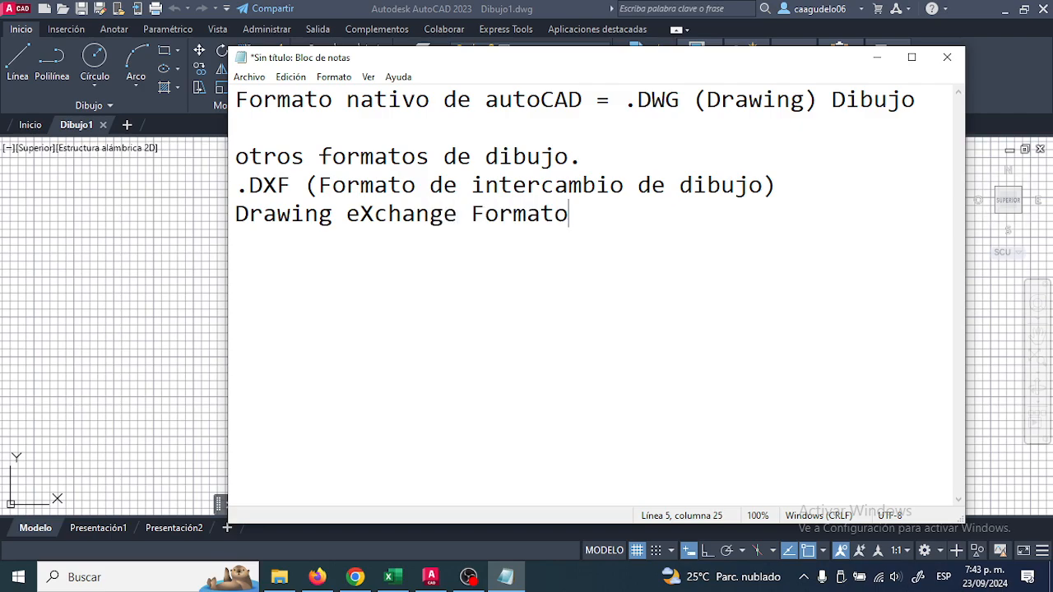
{"action": "key", "text": "BackSpace"}
Highlight the letters D, X and F one after another in "Drawing eXchange Format"
{"action": "left_click_drag", "start_coordinate": [250, 215], "coordinate": [239, 216]}
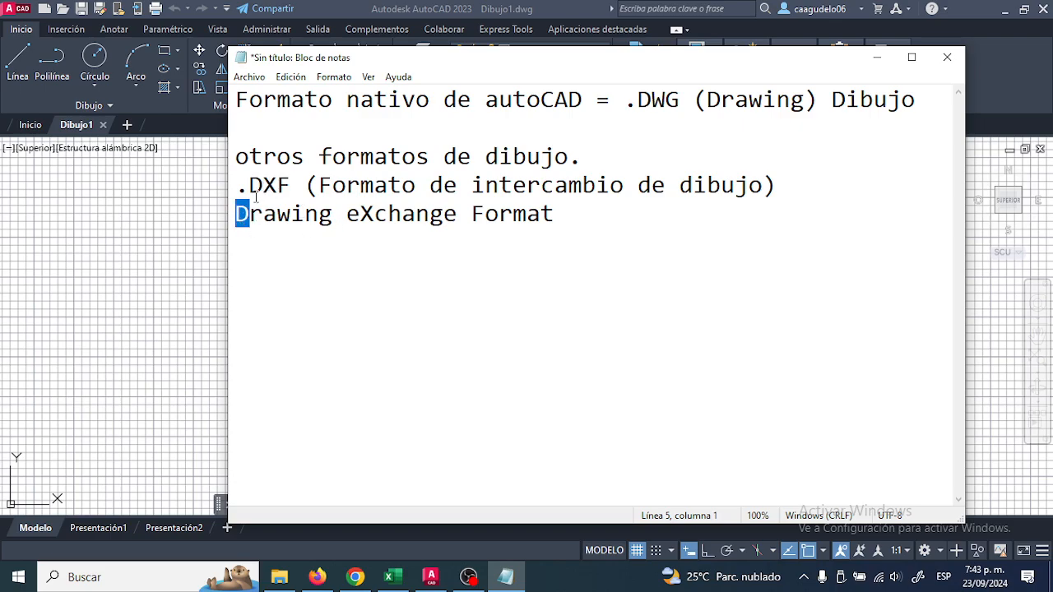
{"action": "mouse_move", "coordinate": [359, 216]}
{"action": "left_mouse_down"}
{"action": "mouse_move", "coordinate": [387, 215]}
{"action": "mouse_move", "coordinate": [374, 215]}
{"action": "left_mouse_up"}
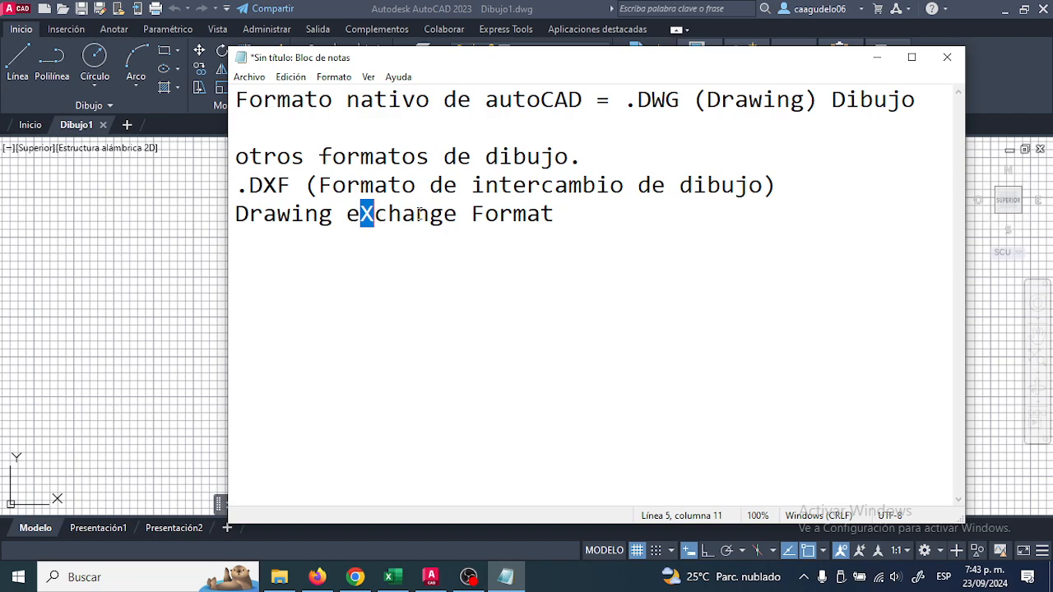
{"action": "key", "text": "ctrl+Right"}
{"action": "key", "text": "shift+Right"}
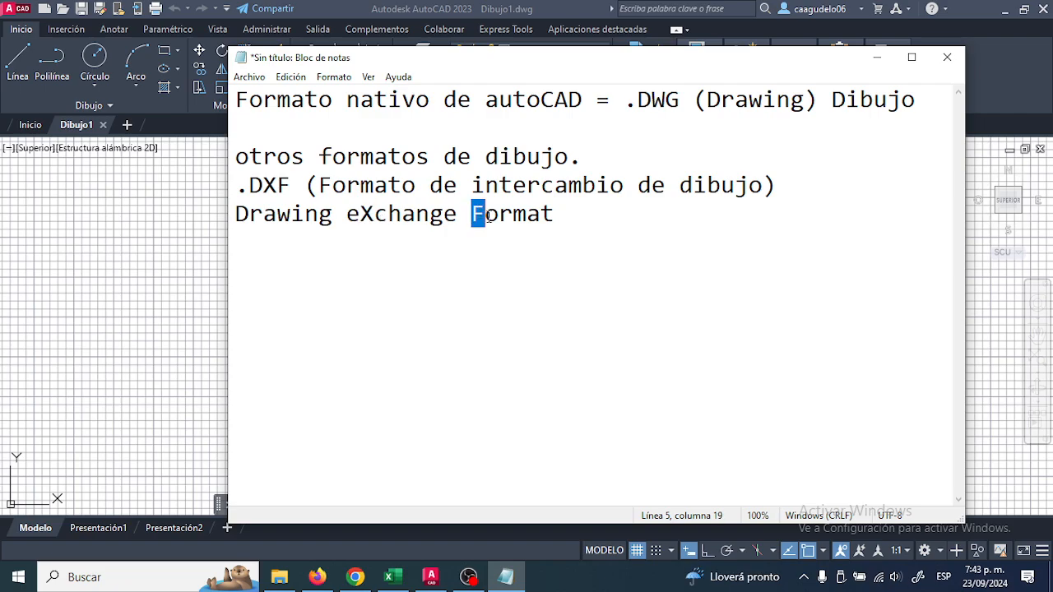
{"action": "left_click", "coordinate": [554, 214]}
{"action": "left_click", "coordinate": [434, 187]}
Add the line "Procesos de control numerico" below "Drawing eXchange Format"
{"action": "left_click", "coordinate": [556, 215]}
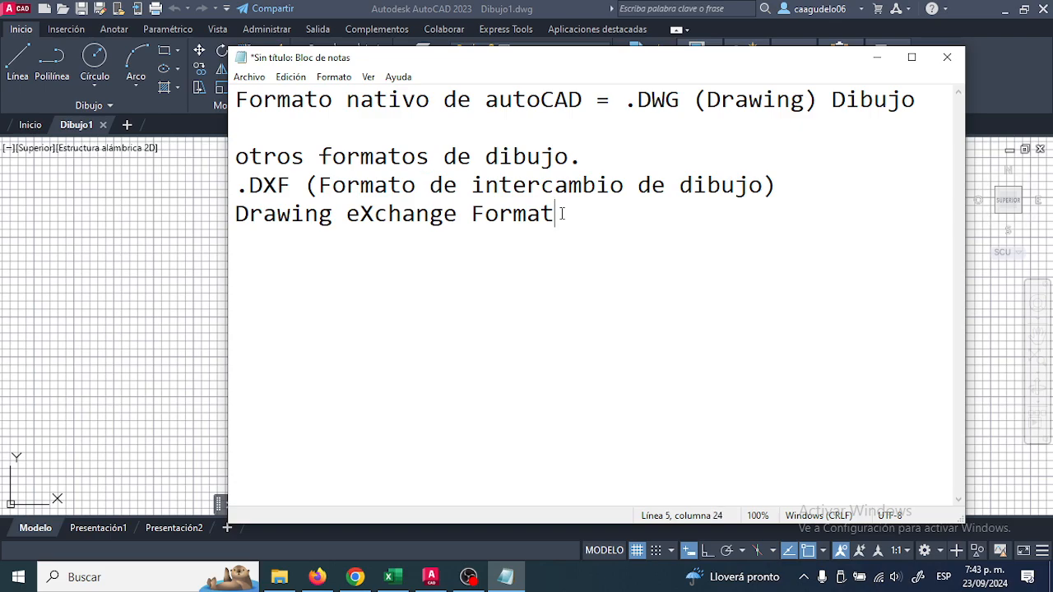
{"action": "key", "text": "Return"}
{"action": "left_click", "coordinate": [582, 214]}
{"action": "key", "text": "Down"}
{"action": "type", "text": "Proceso de"}
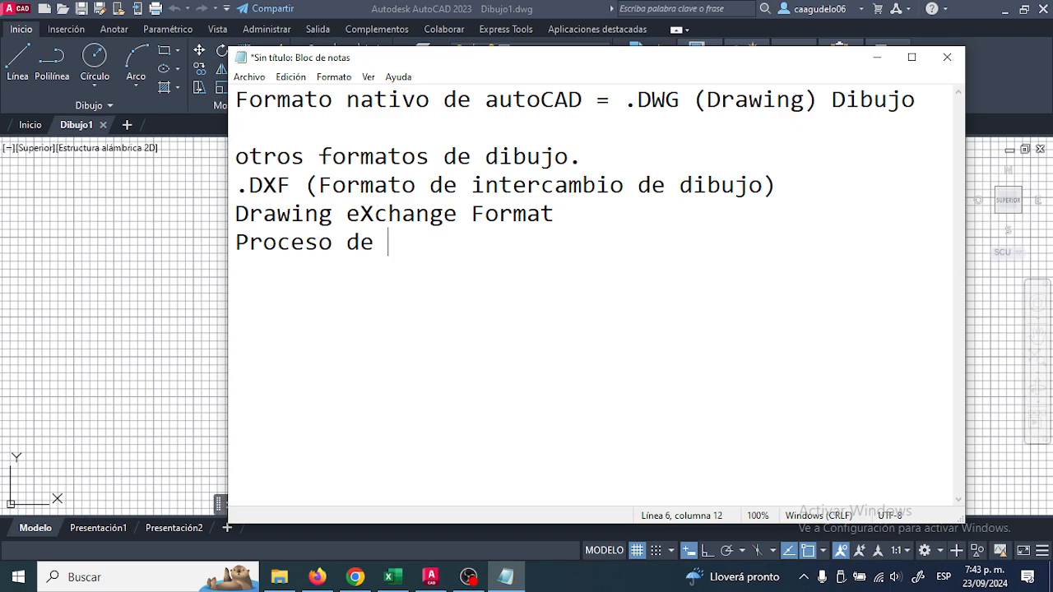
{"action": "key", "text": "BackSpace"}
{"action": "key", "text": "BackSpace"}
{"action": "key", "text": "BackSpace"}
{"action": "key", "text": "BackSpace"}
{"action": "type", "text": "s de control numeriuc"}
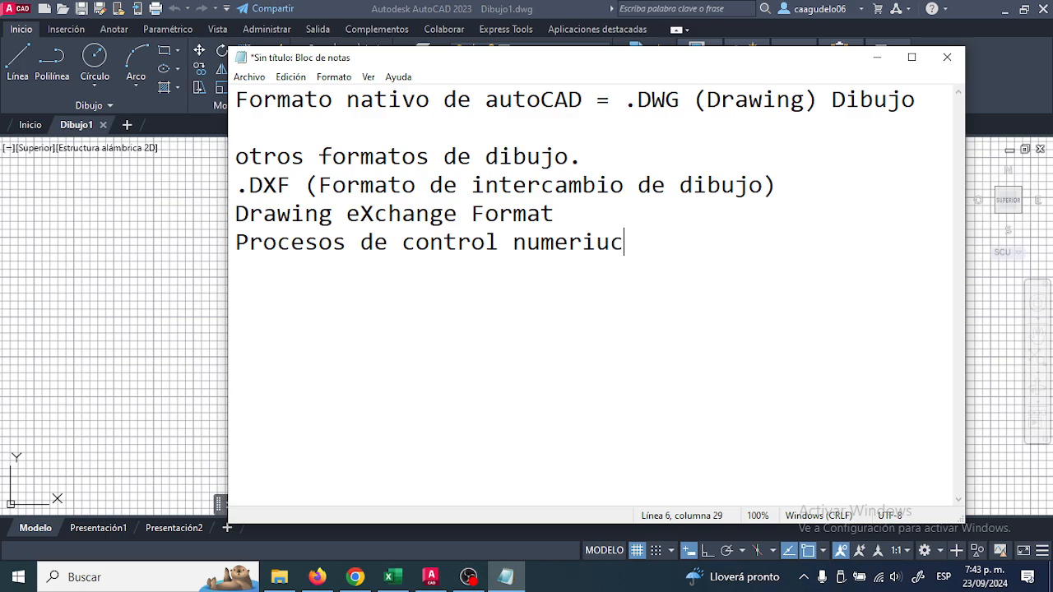
{"action": "key", "text": "BackSpace"}
{"action": "key", "text": "BackSpace"}
{"action": "type", "text": "co"}
Add the line "CORTE LASER o por CNC" below the numerical control line and start a new line
{"action": "key", "text": "Return"}
{"action": "type", "text": "CORTE"}
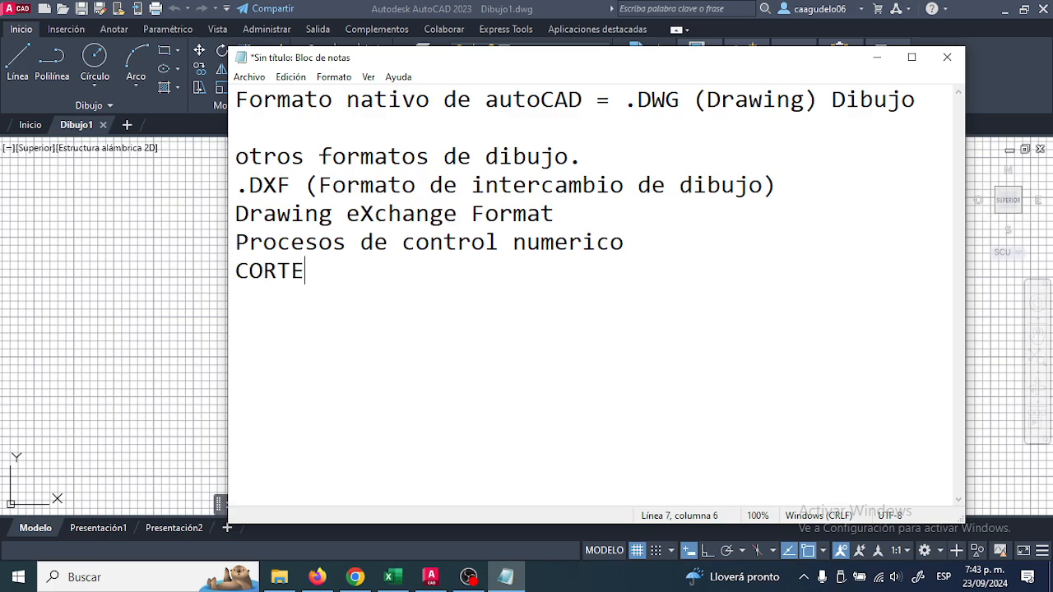
{"action": "type", "text": " LASER P"}
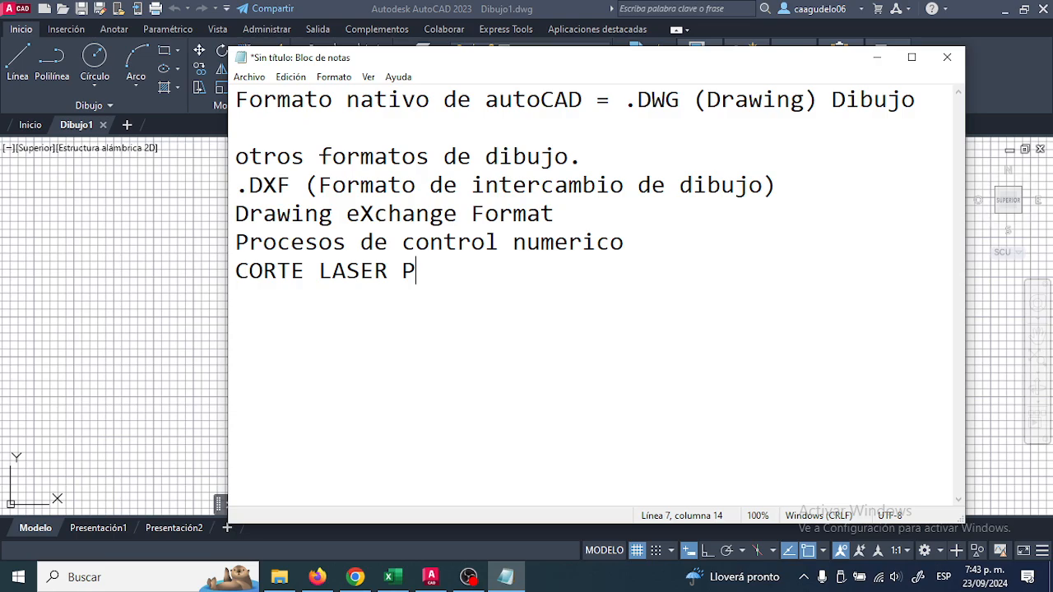
{"action": "key", "text": "BackSpace"}
{"action": "type", "text": "o POR"}
{"action": "key", "text": "BackSpace"}
{"action": "key", "text": "BackSpace"}
{"action": "key", "text": "BackSpace"}
{"action": "key", "text": "BackSpace"}
{"action": "type", "text": "por CND"}
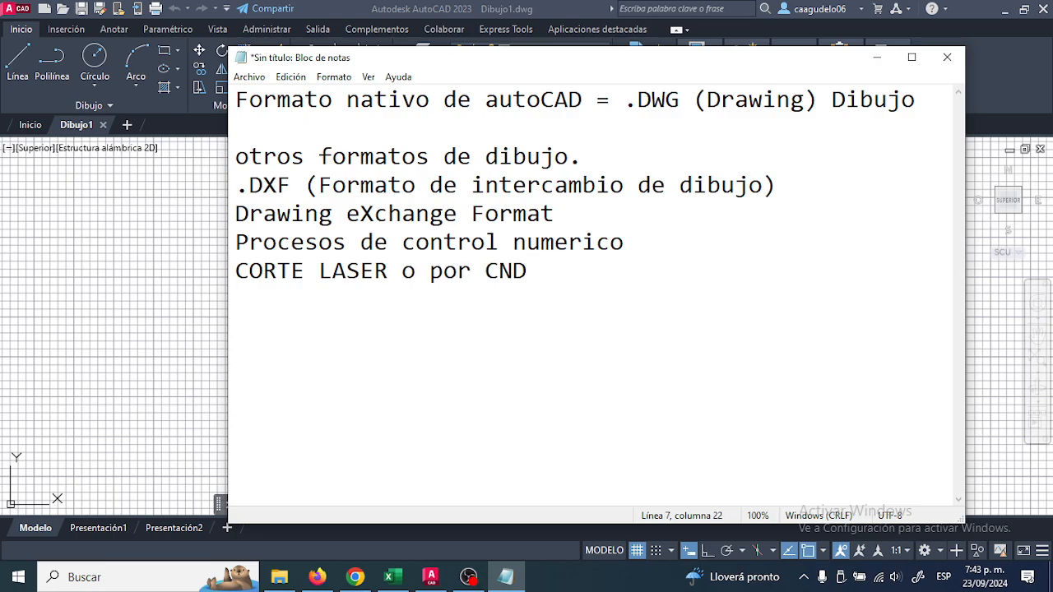
{"action": "key", "text": "BackSpace"}
{"action": "type", "text": "C"}
{"action": "key", "text": "Return"}
Switch to AutoCAD, bring up the file-opening dialog and examine the file types it can open
{"action": "left_click", "coordinate": [152, 159]}
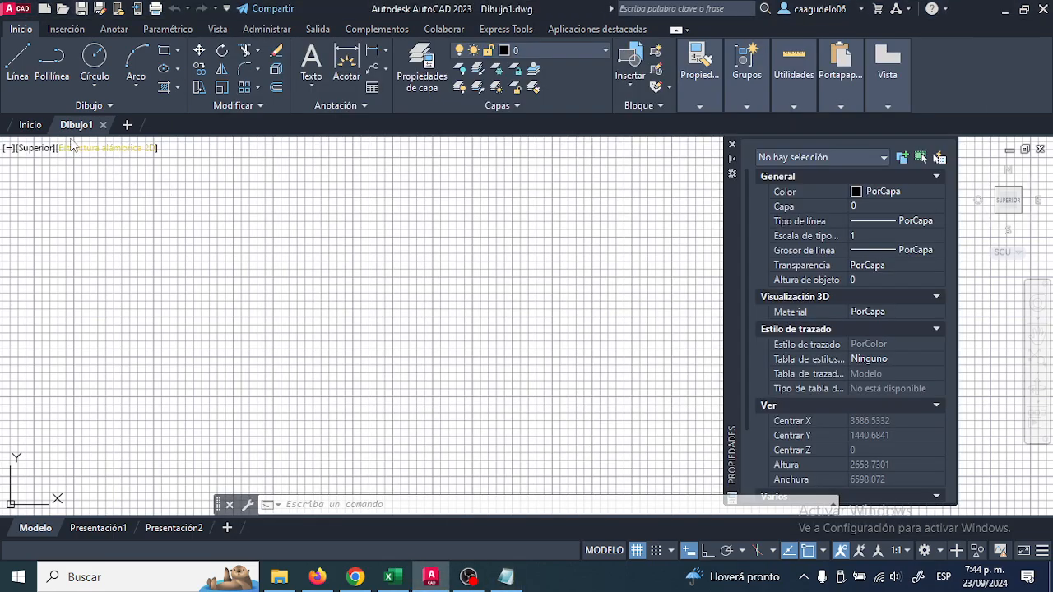
{"action": "left_click", "coordinate": [64, 10]}
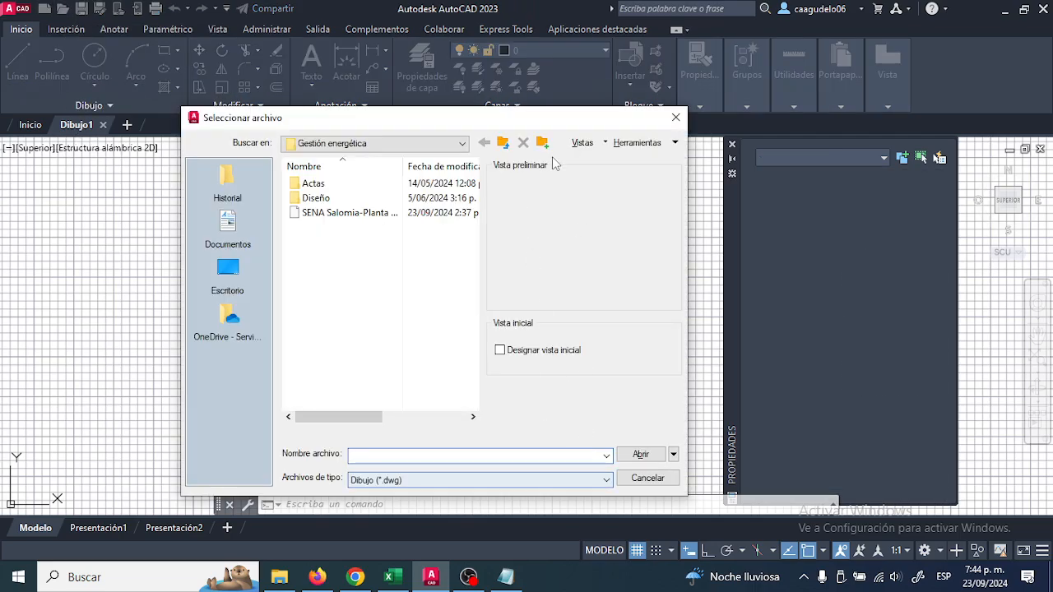
{"action": "left_click_drag", "start_coordinate": [534, 125], "coordinate": [590, 33]}
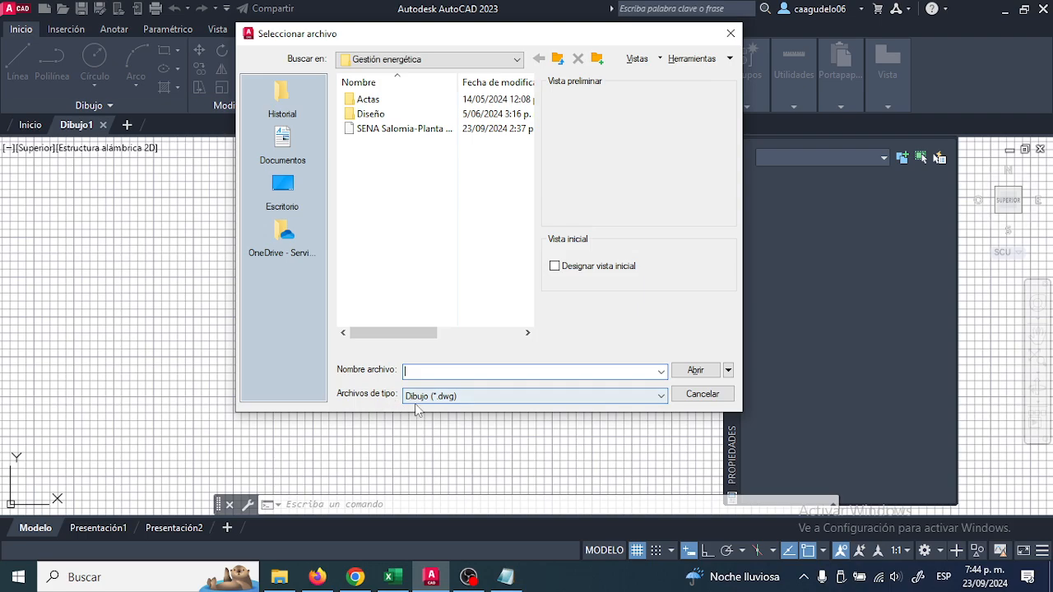
{"action": "left_click", "coordinate": [447, 401]}
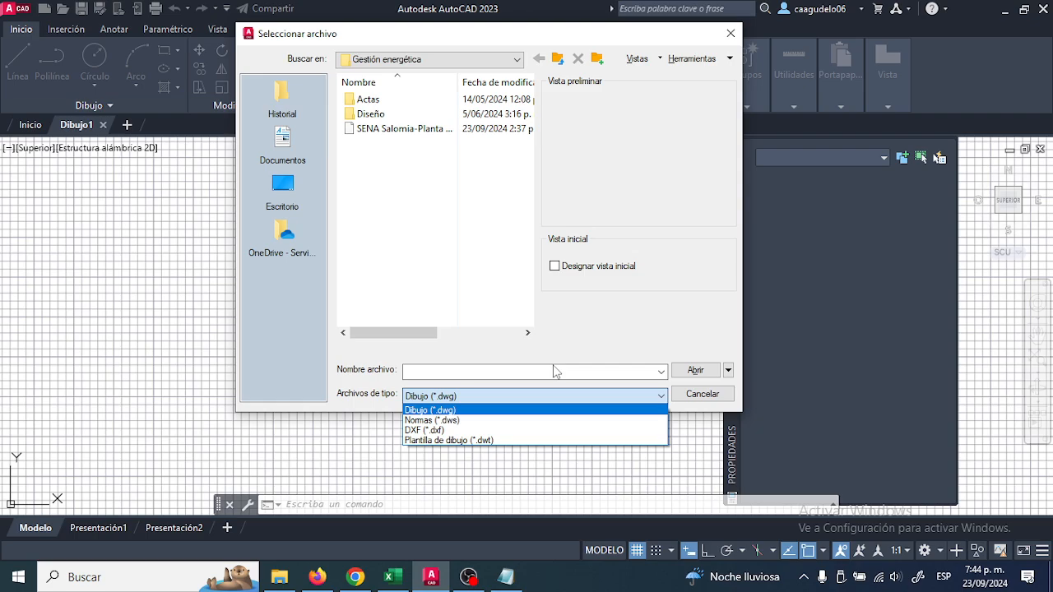
{"action": "key", "text": "super+p"}
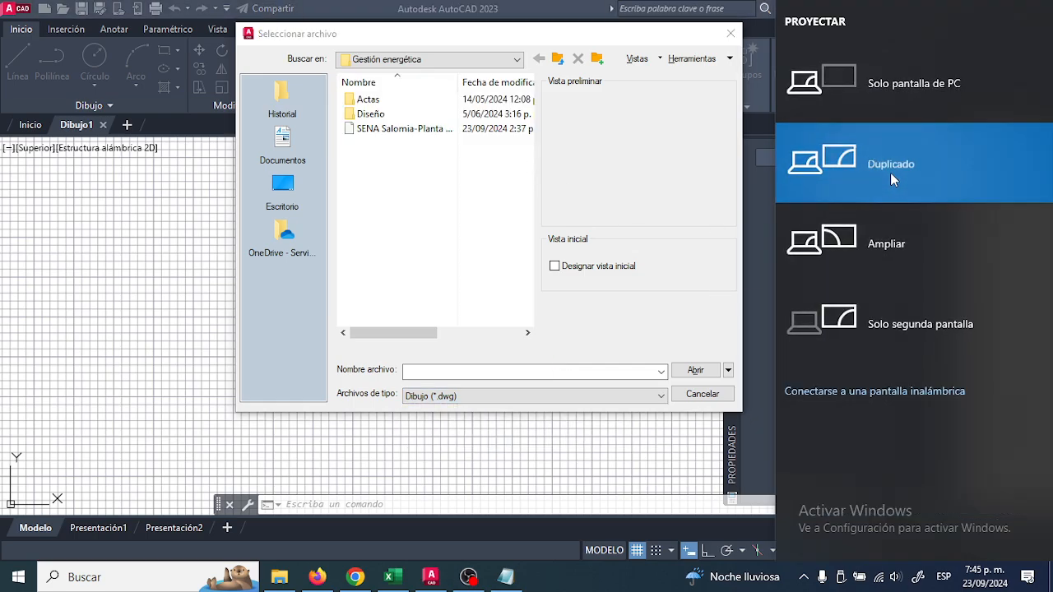
{"action": "left_click", "coordinate": [522, 315]}
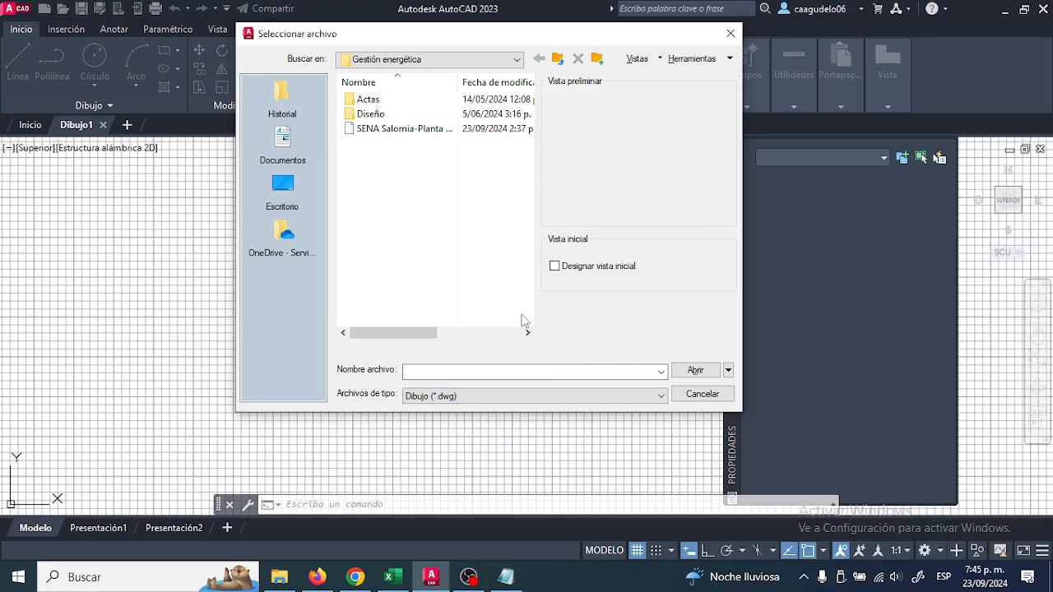
Switch back to Notepad and write ".DWT (DraWing Template)" after a blank line below the CNC line
{"action": "left_click", "coordinate": [507, 578]}
{"action": "key", "text": "Return"}
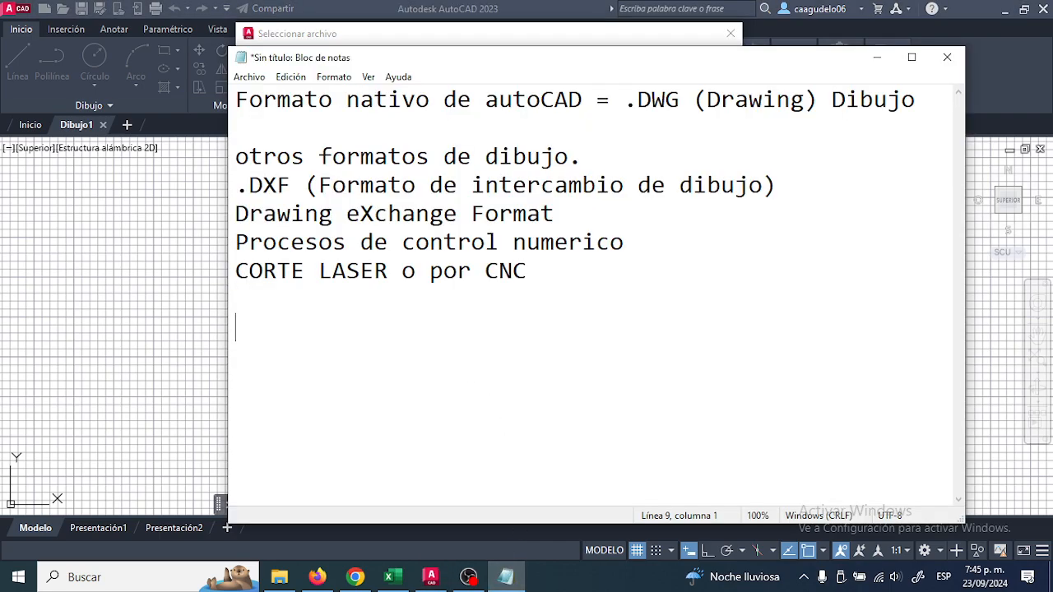
{"action": "type", "text": ".DWT (D"}
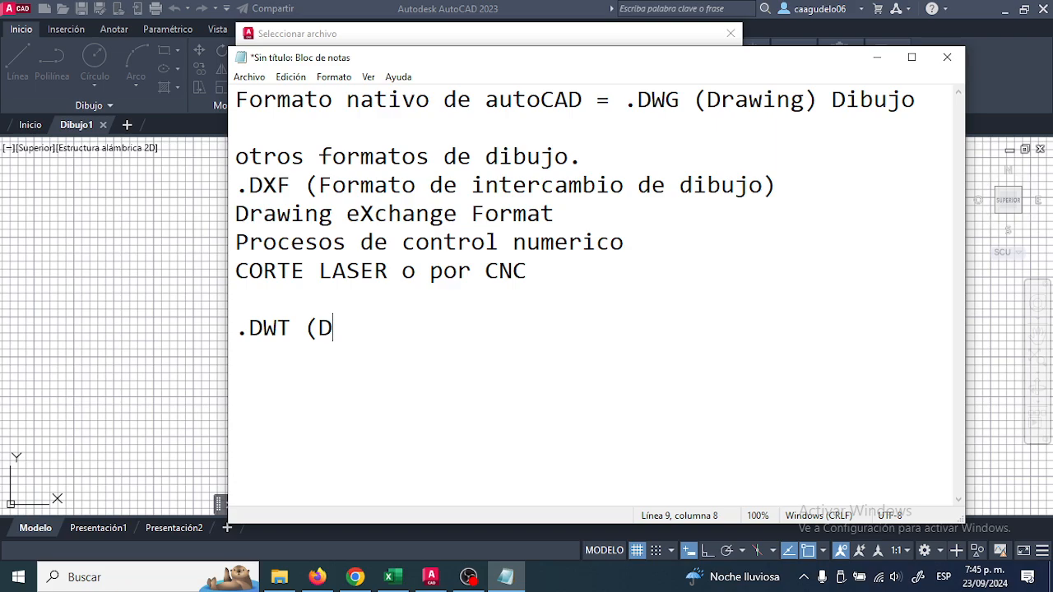
{"action": "key", "text": "BackSpace"}
{"action": "type", "text": "Dw"}
{"action": "key", "text": "BackSpace"}
{"action": "type", "text": "rwa"}
{"action": "key", "text": "BackSpace"}
{"action": "key", "text": "BackSpace"}
{"action": "type", "text": "aW"}
{"action": "type", "text": "iunb"}
{"action": "key", "text": "BackSpace"}
{"action": "key", "text": "BackSpace"}
{"action": "key", "text": "BackSpace"}
{"action": "type", "text": "ng "}
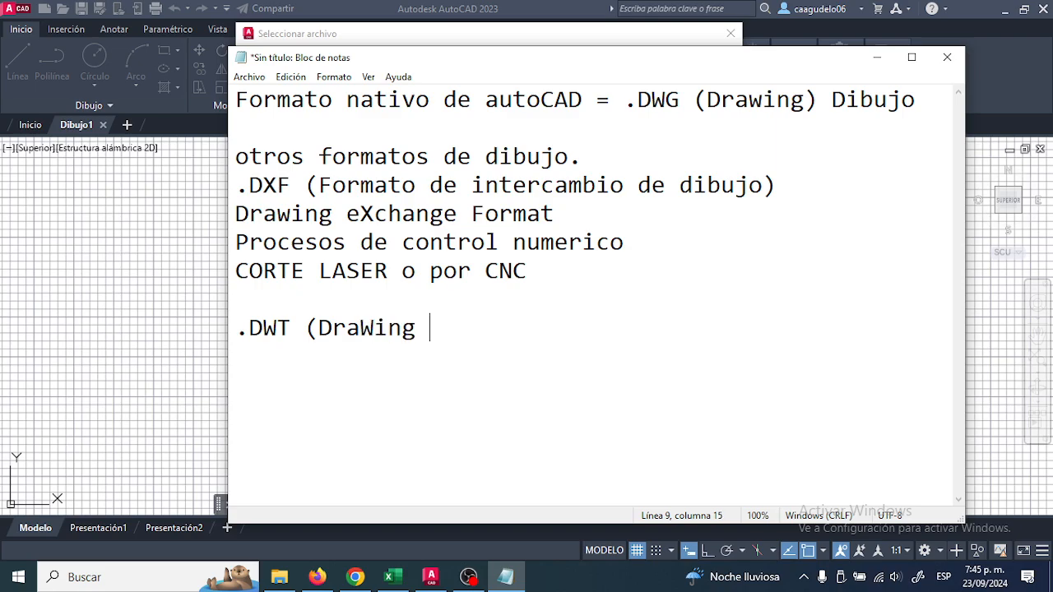
{"action": "type", "text": "Template)"}
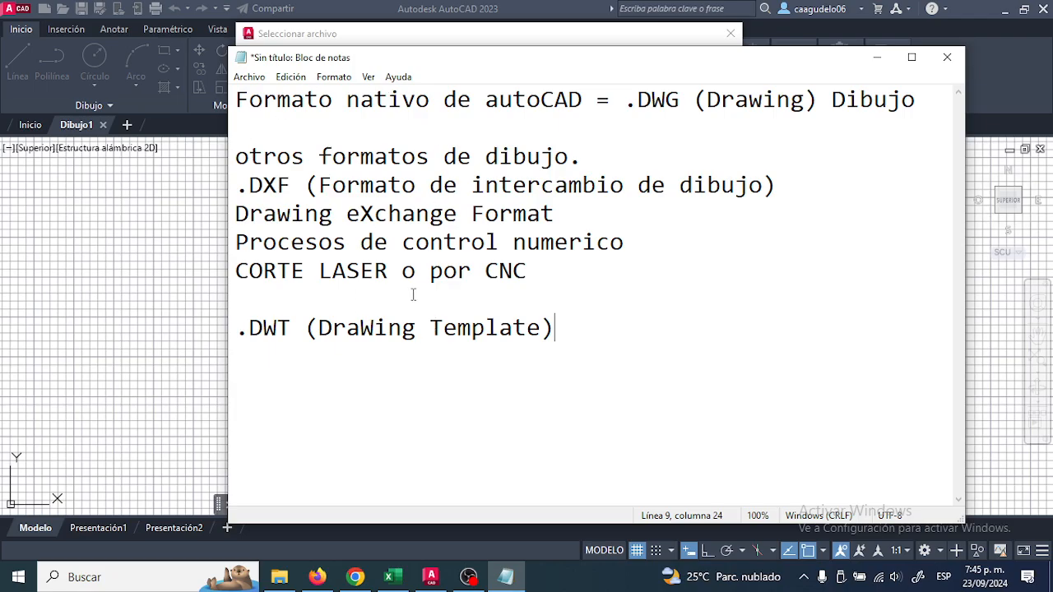
Reposition the Notepad window and highlight ".DWG (Drawing) Dibujo" in the first note line
{"action": "left_click_drag", "start_coordinate": [449, 63], "coordinate": [327, 69]}
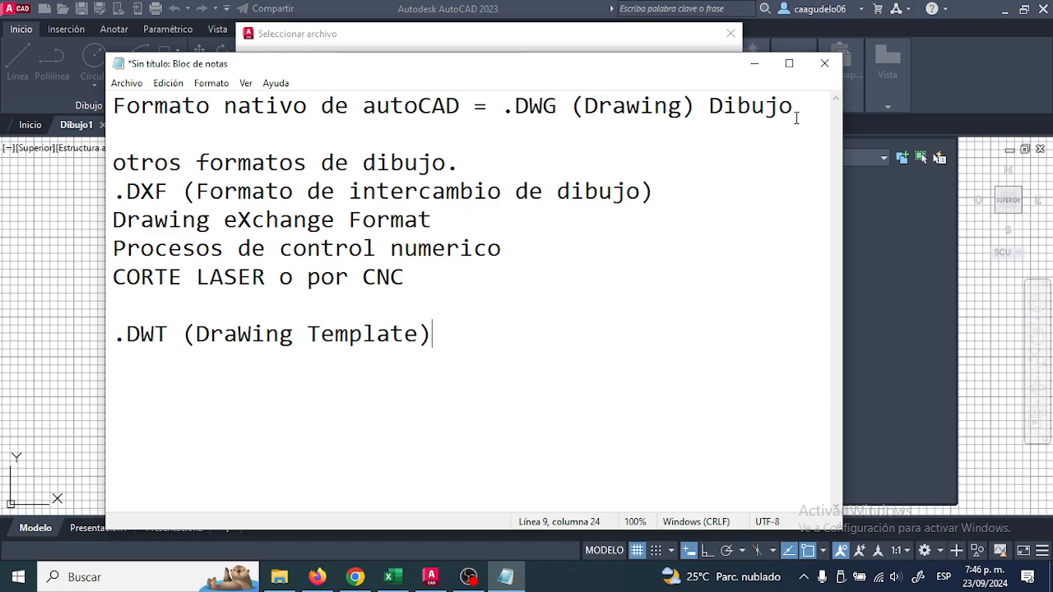
{"action": "left_click_drag", "start_coordinate": [811, 106], "coordinate": [507, 107]}
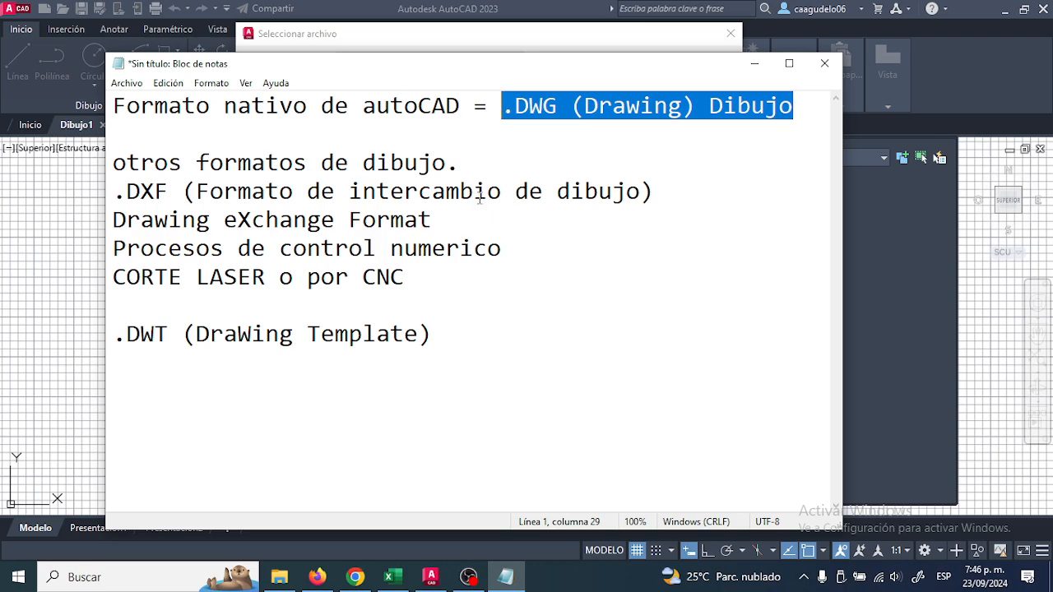
{"action": "left_click", "coordinate": [467, 339]}
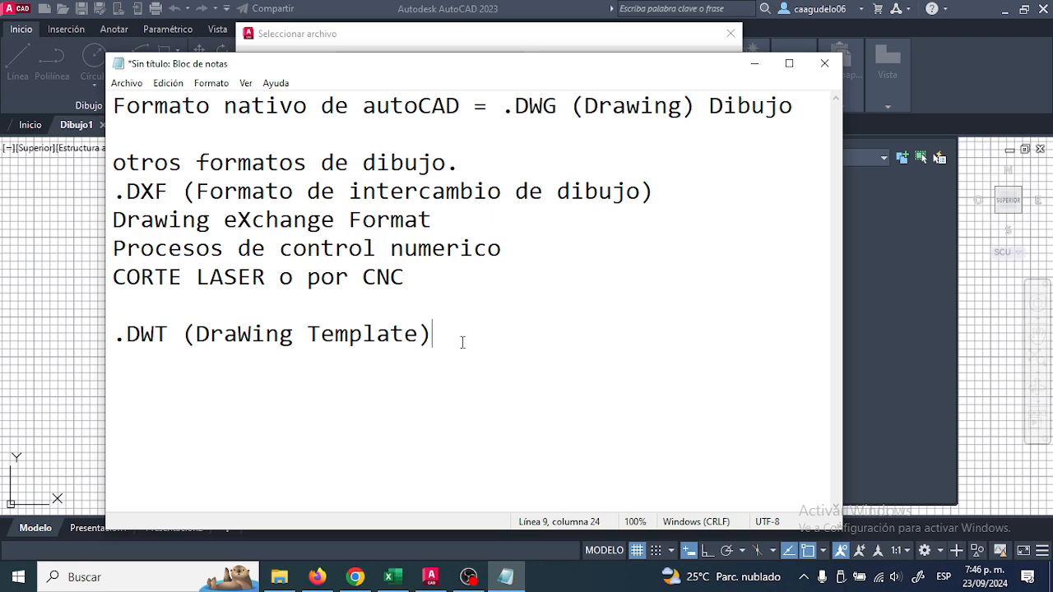
{"action": "key", "text": "Return"}
Return to AutoCAD, cancel the file-opening dialog and close the Properties palette
{"action": "left_click", "coordinate": [457, 37]}
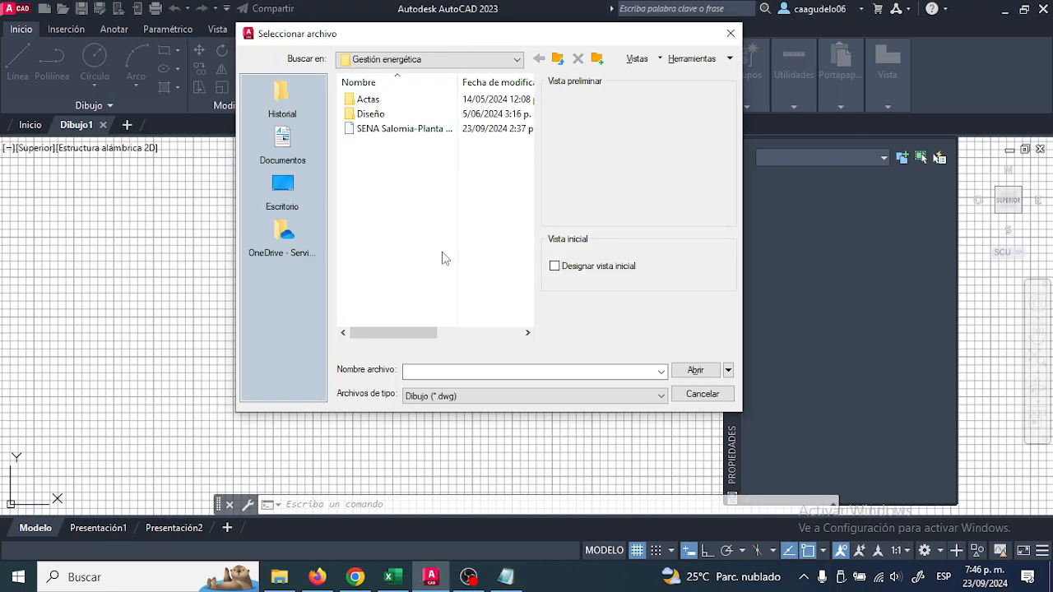
{"action": "left_click", "coordinate": [701, 394]}
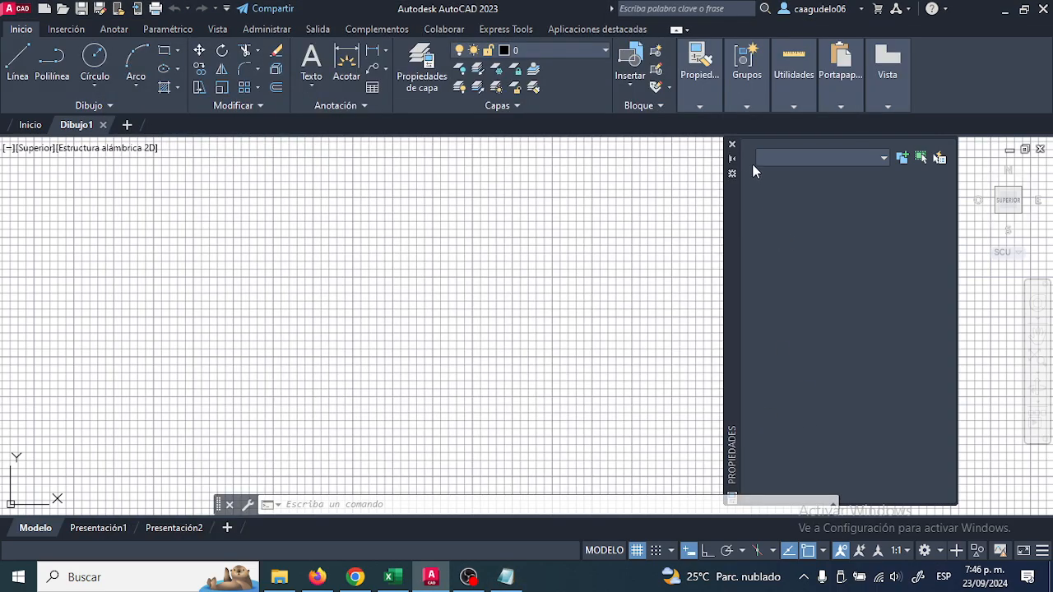
{"action": "left_click", "coordinate": [732, 141]}
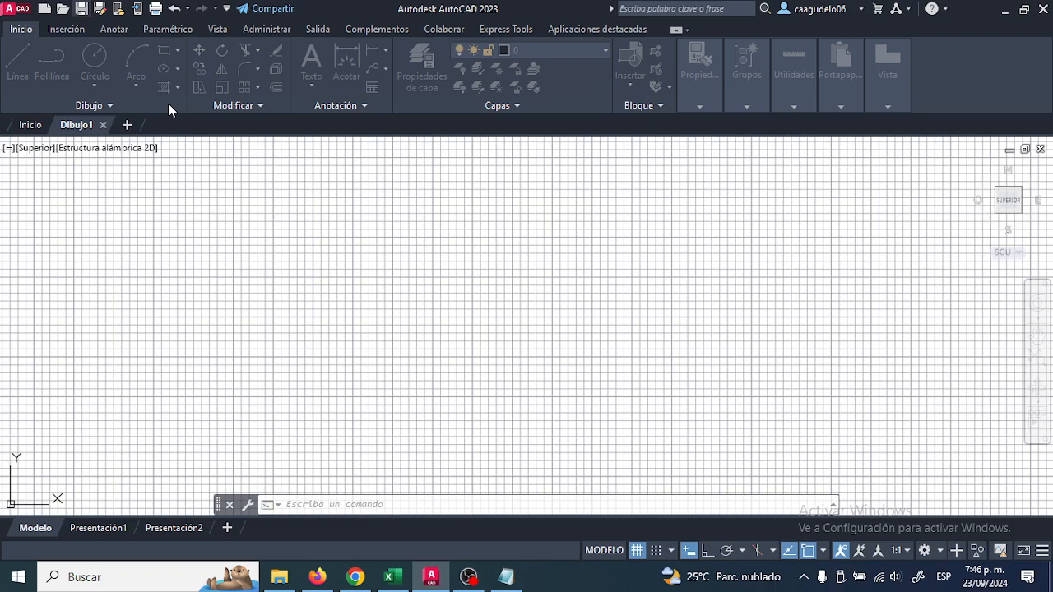
Start saving the new drawing to the desktop location and name it "prueba dibujo"
{"action": "key", "text": "ctrl+s"}
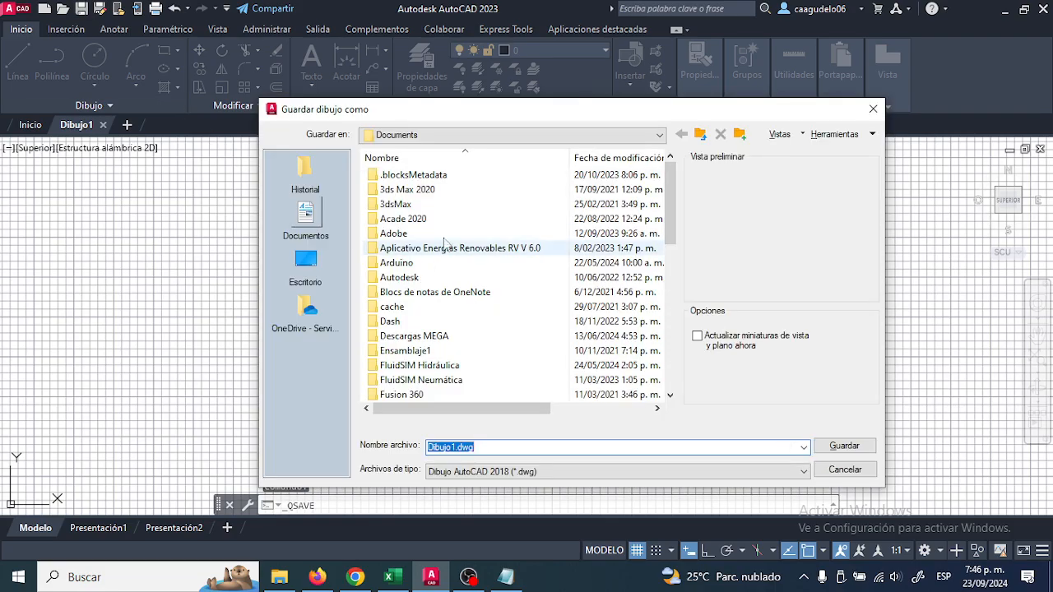
{"action": "left_click", "coordinate": [305, 261]}
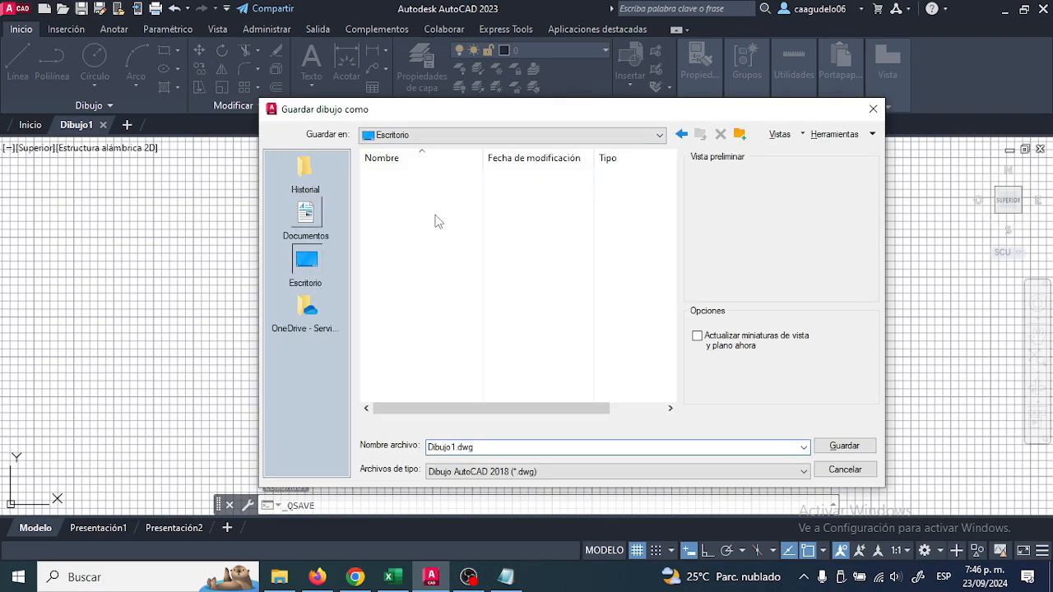
{"action": "double_click", "coordinate": [497, 446]}
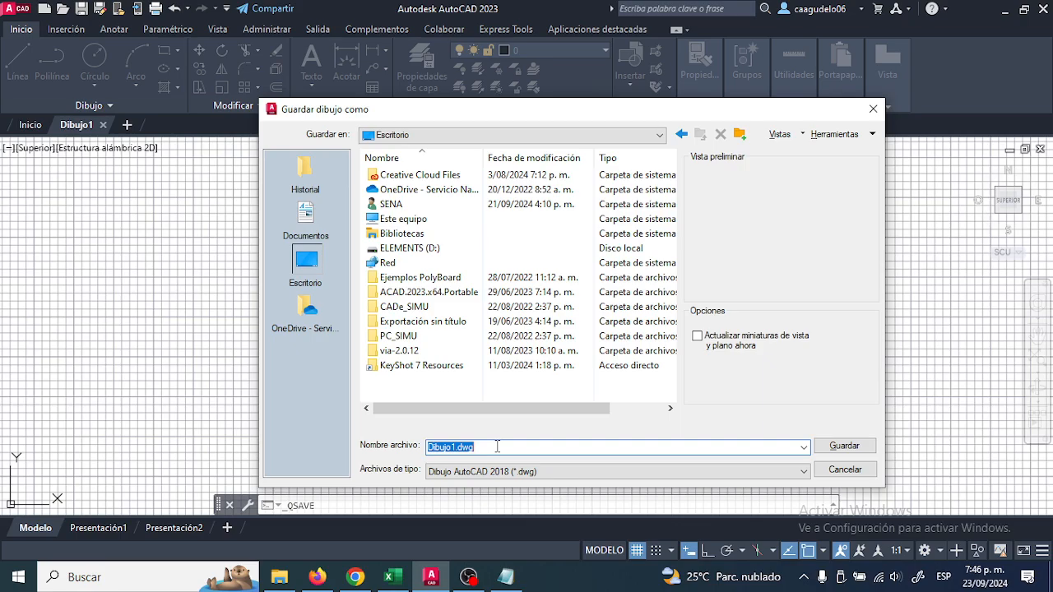
{"action": "type", "text": "prueba dibujo"}
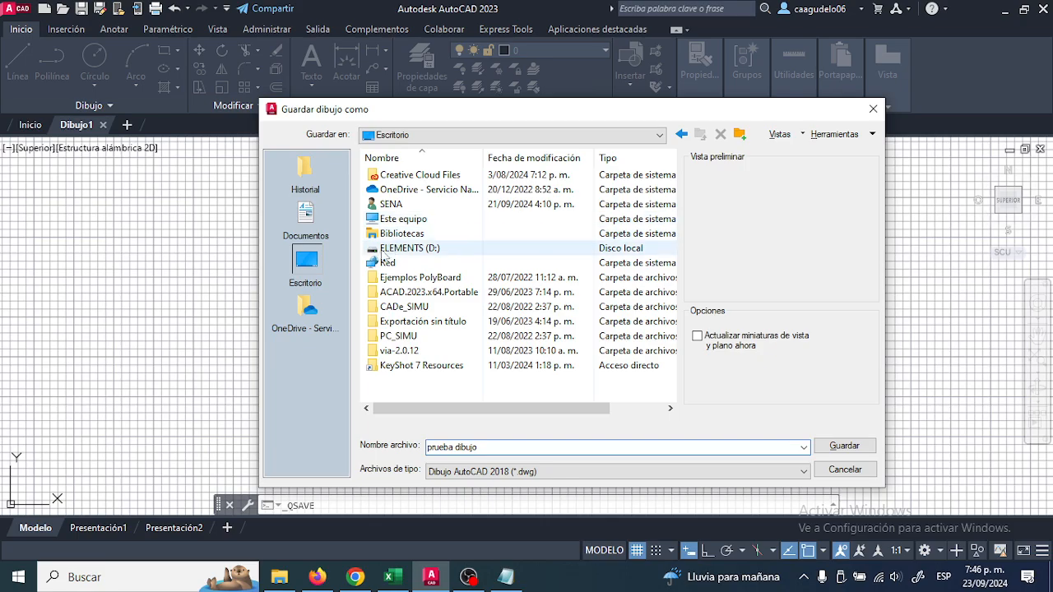
Change the save location to the Documents folder inside SENA, save the drawing there as an AutoCAD 2018 DWG, and save it once more
{"action": "left_click", "coordinate": [411, 134]}
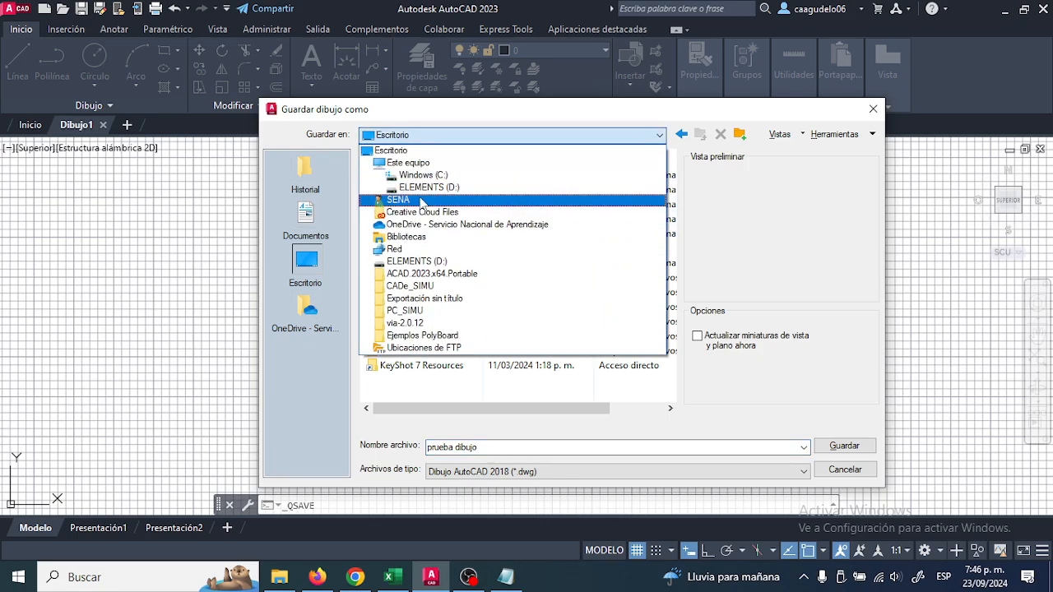
{"action": "left_click", "coordinate": [403, 200]}
{"action": "scroll", "coordinate": [403, 311], "scroll_direction": "down", "scroll_amount": 5}
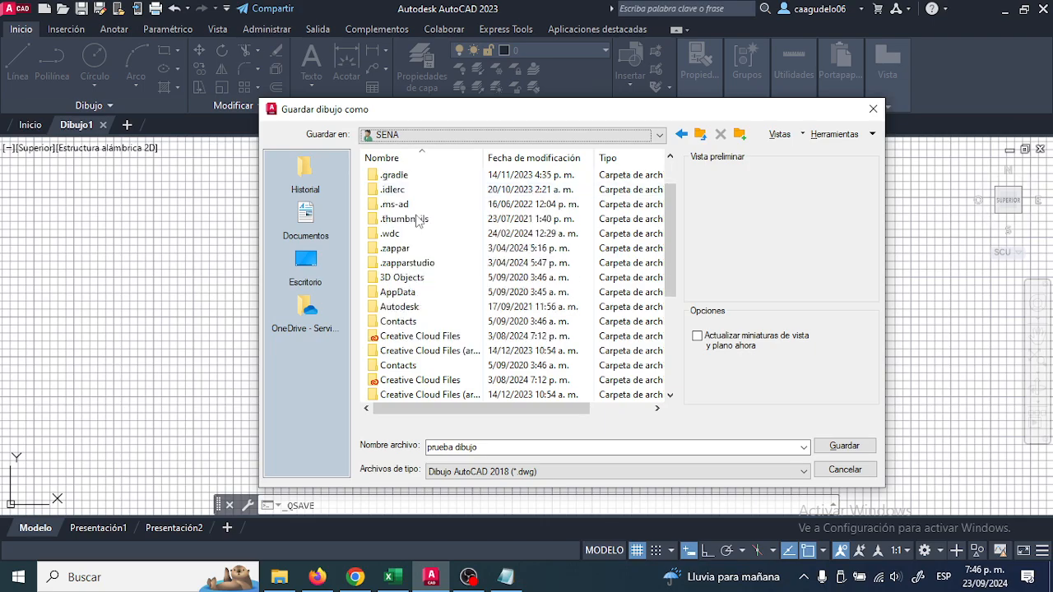
{"action": "double_click", "coordinate": [411, 247]}
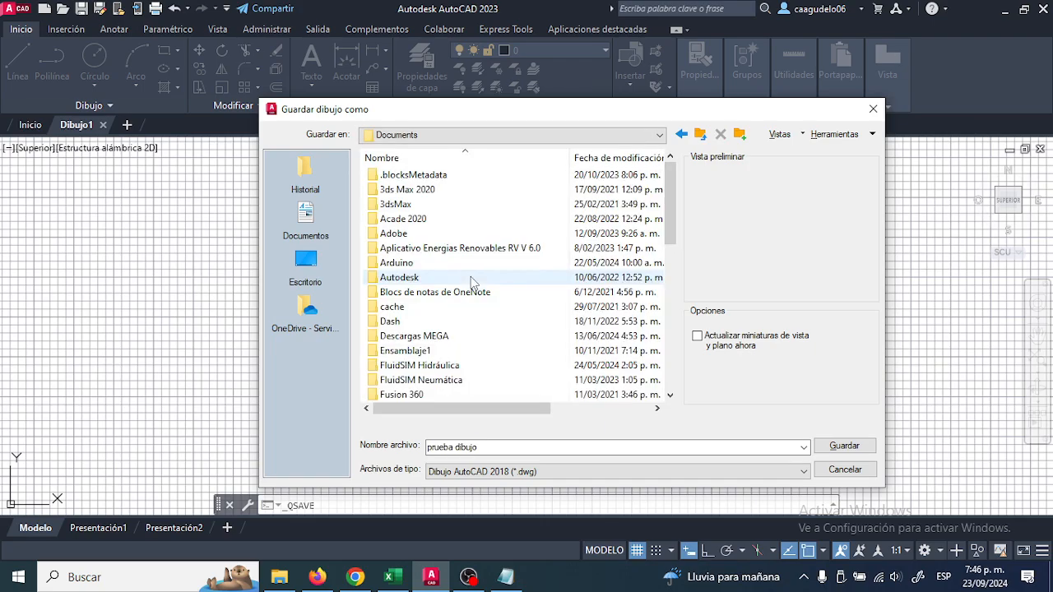
{"action": "scroll", "coordinate": [472, 306], "scroll_direction": "down", "scroll_amount": 6}
{"action": "scroll", "coordinate": [474, 311], "scroll_direction": "down", "scroll_amount": 1}
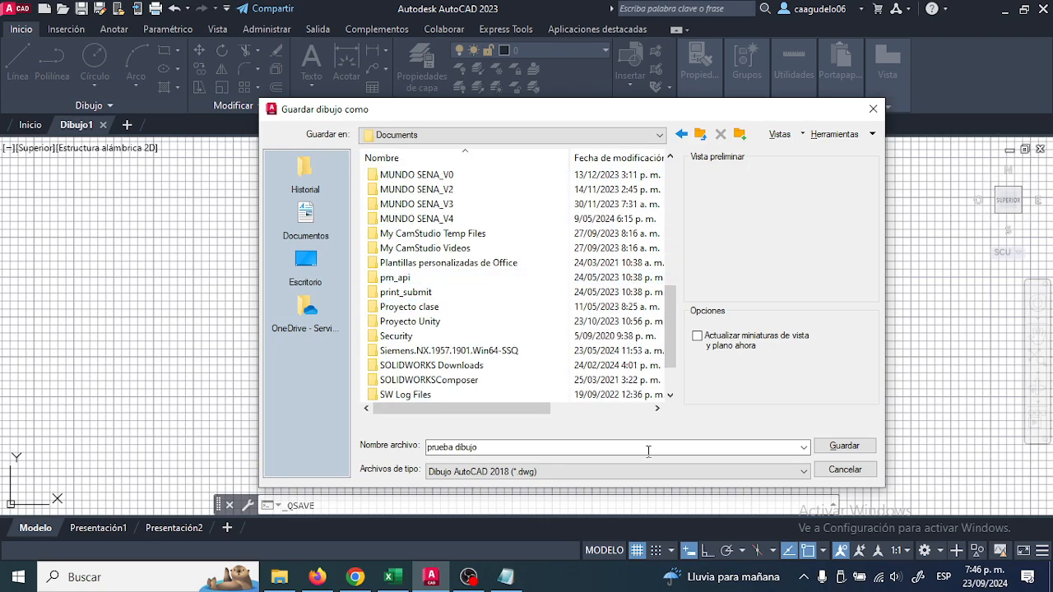
{"action": "left_click", "coordinate": [840, 446]}
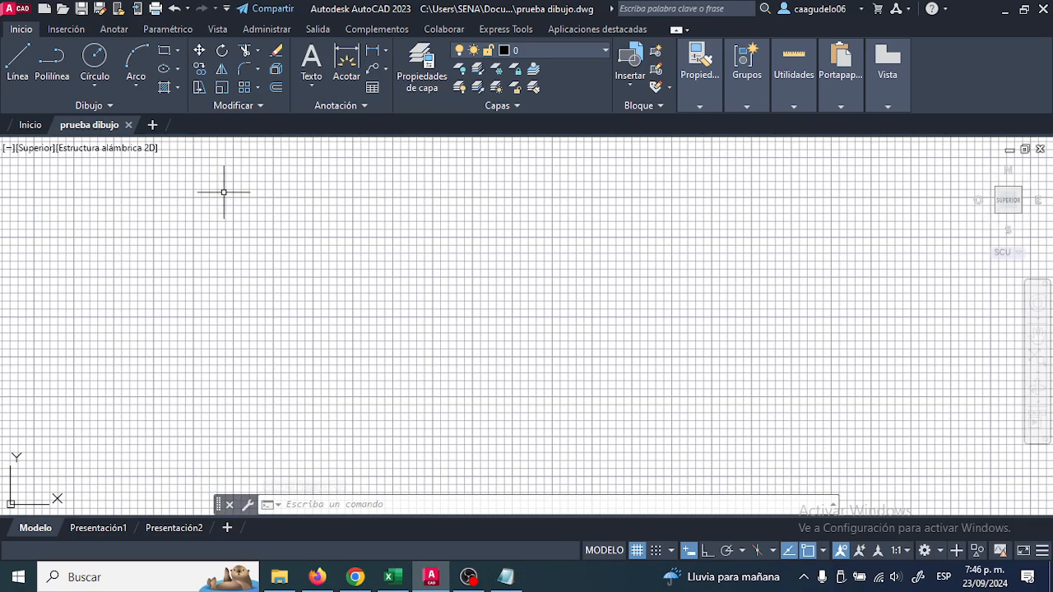
{"action": "left_click", "coordinate": [82, 9]}
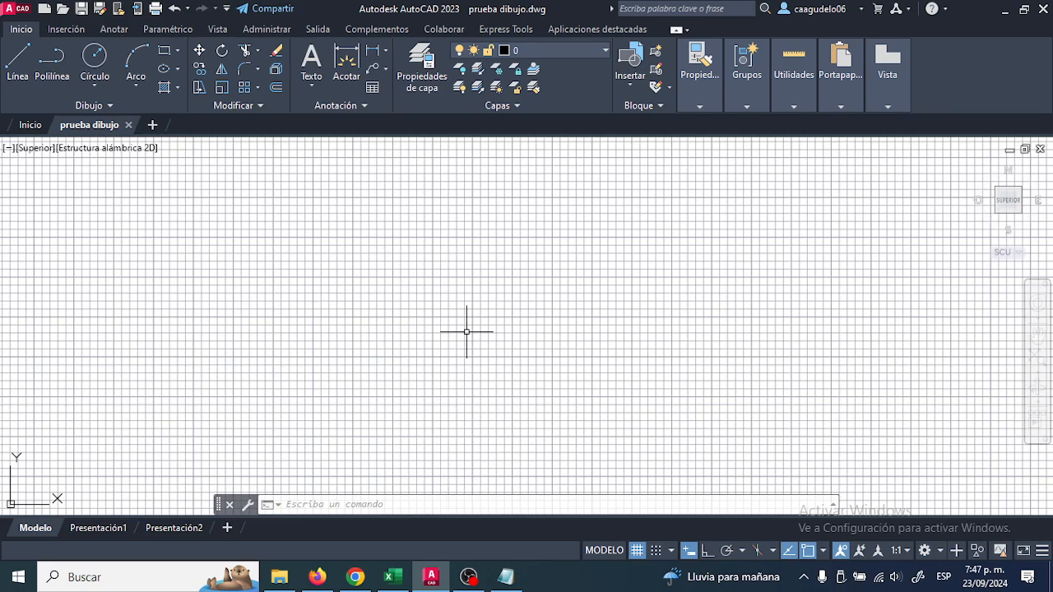
{"action": "type", "text": "op"}
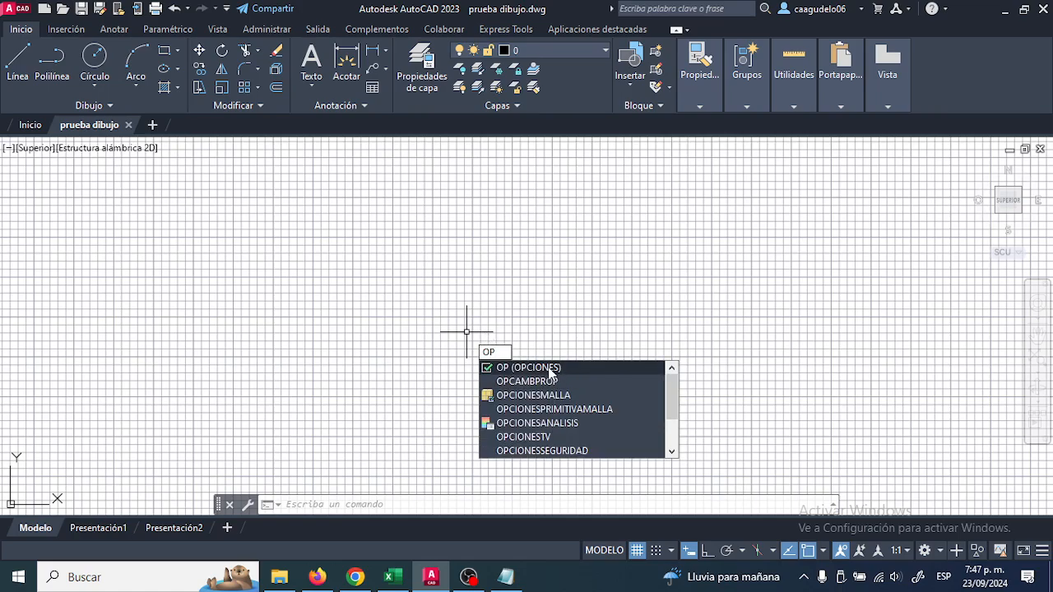
{"action": "left_click", "coordinate": [549, 370]}
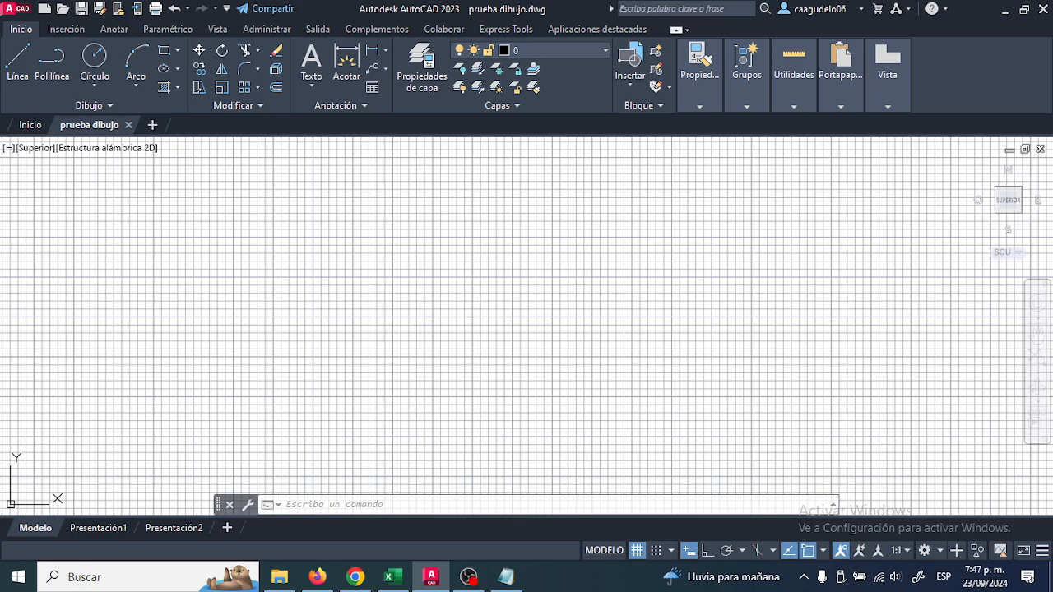
{"action": "key", "text": "Escape"}
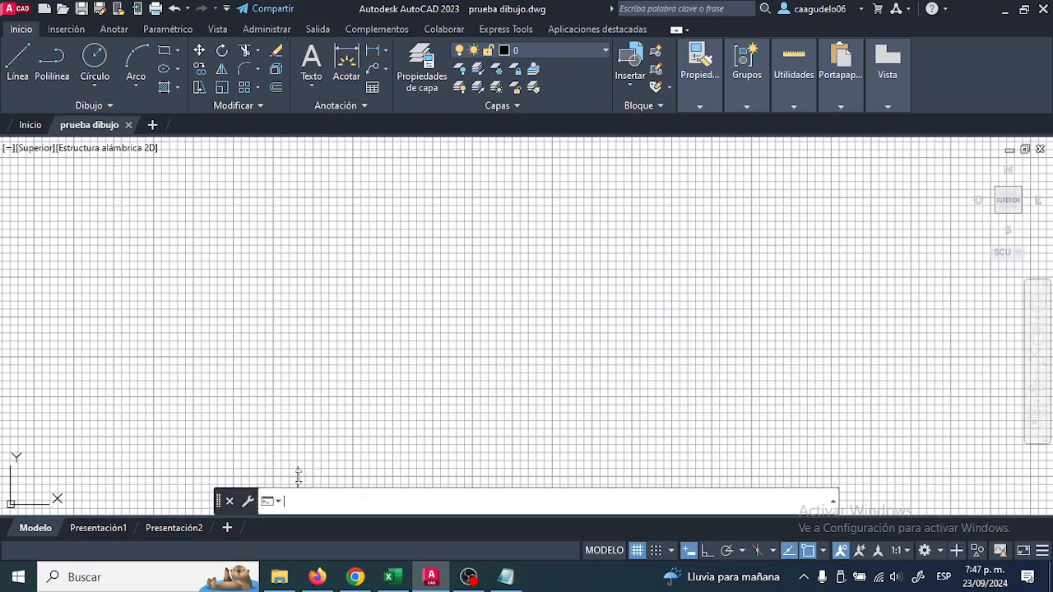
Enlarge the command window to show its history, and use OPC to view the automatic save settings under "Abrir y guardar" in Options
{"action": "left_click_drag", "start_coordinate": [297, 477], "coordinate": [309, 450]}
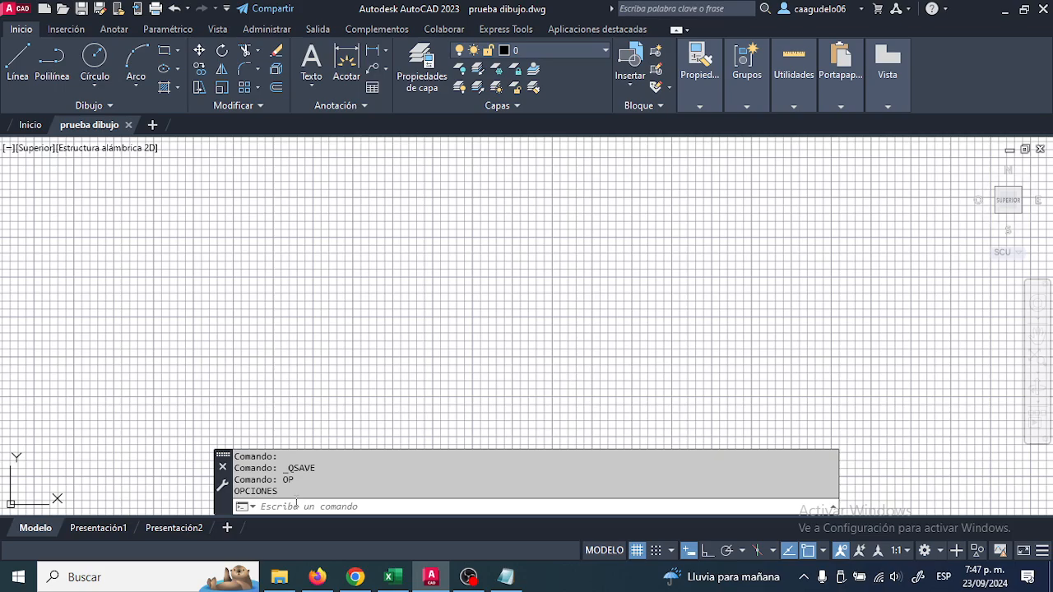
{"action": "mouse_move", "coordinate": [310, 451]}
{"action": "left_mouse_down"}
{"action": "mouse_move", "coordinate": [312, 478]}
{"action": "mouse_move", "coordinate": [310, 452]}
{"action": "left_mouse_up"}
{"action": "left_click", "coordinate": [270, 504]}
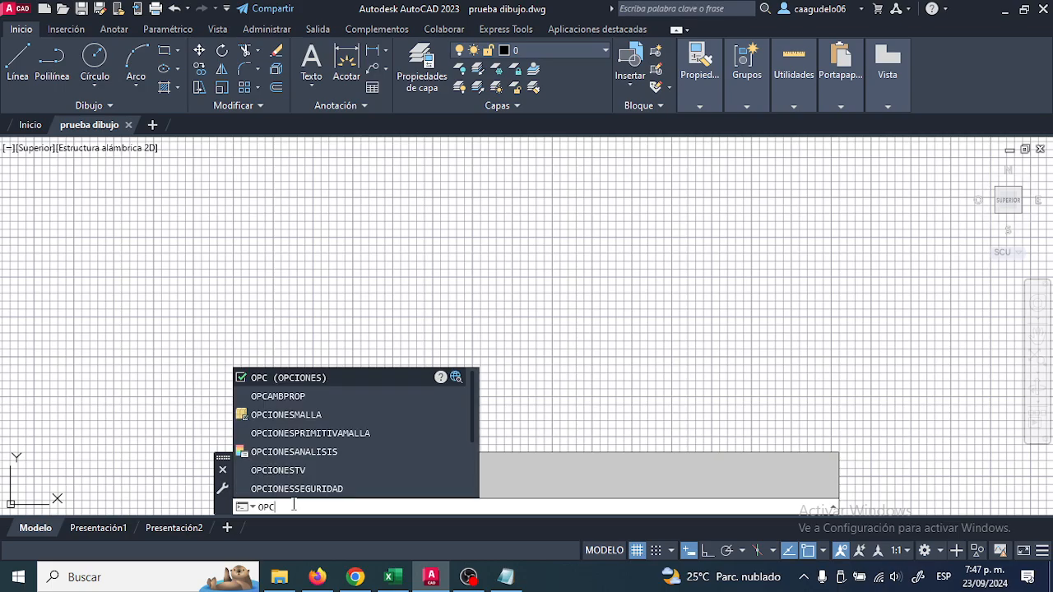
{"action": "left_click", "coordinate": [320, 380]}
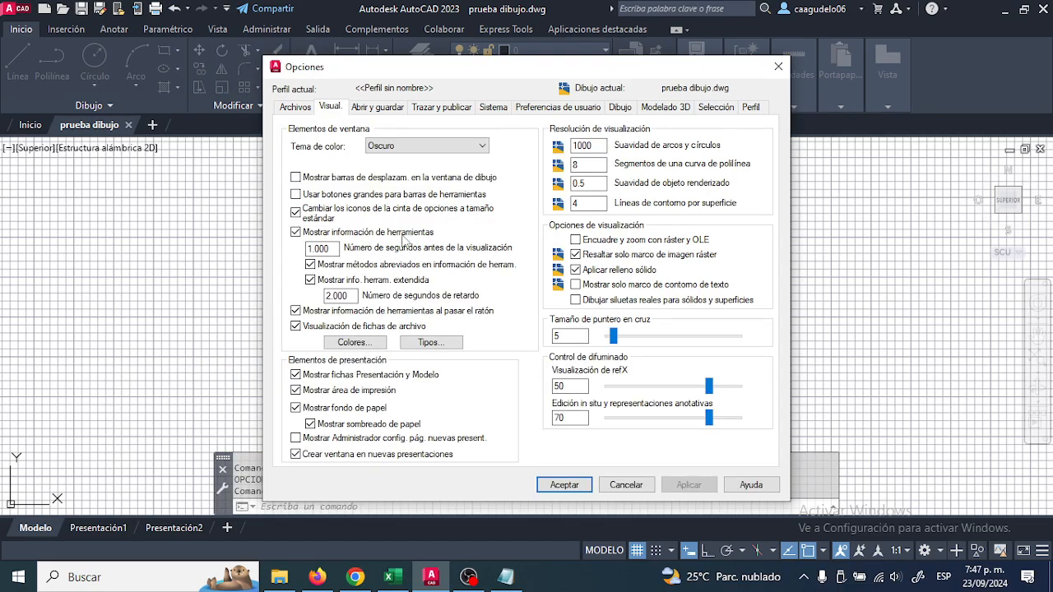
{"action": "left_click", "coordinate": [371, 108]}
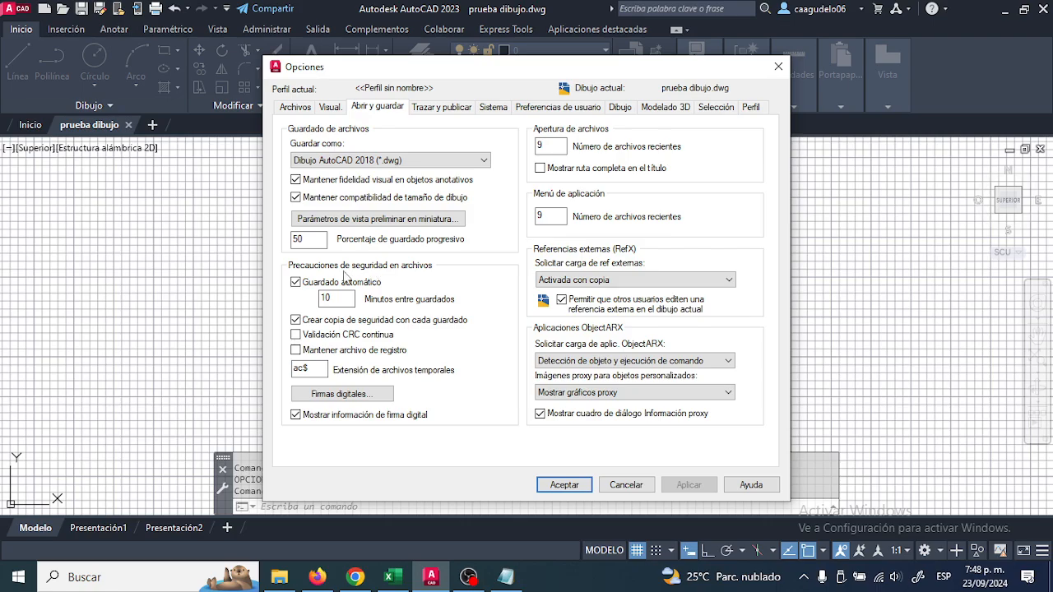
{"action": "left_click", "coordinate": [333, 303]}
Switch to Notepad and write "Extension de archivos temporales= .ac$" after a blank line below the .DWT line
{"action": "left_click", "coordinate": [505, 576]}
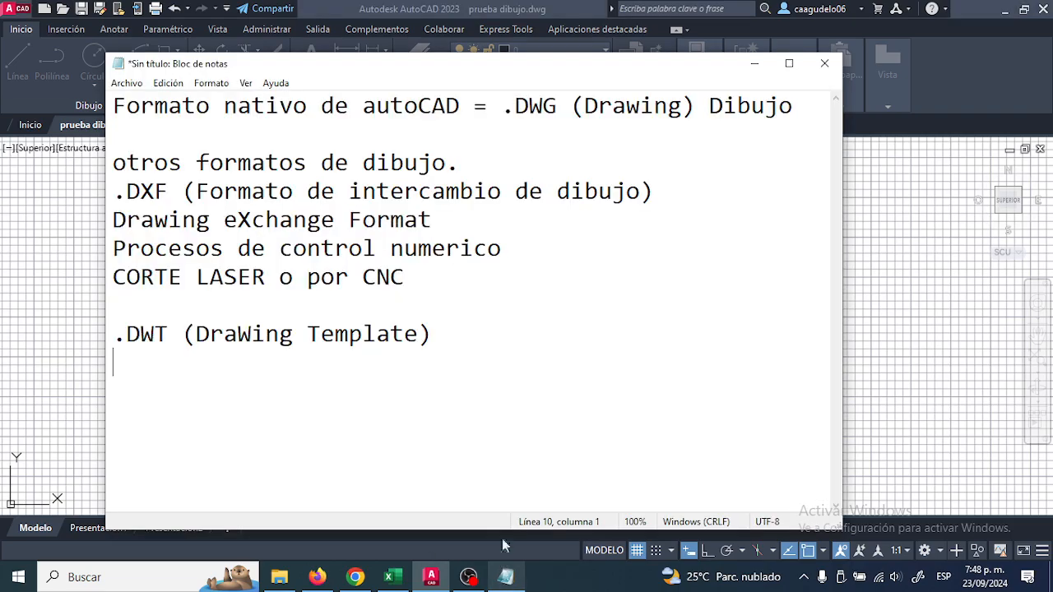
{"action": "key", "text": "Return"}
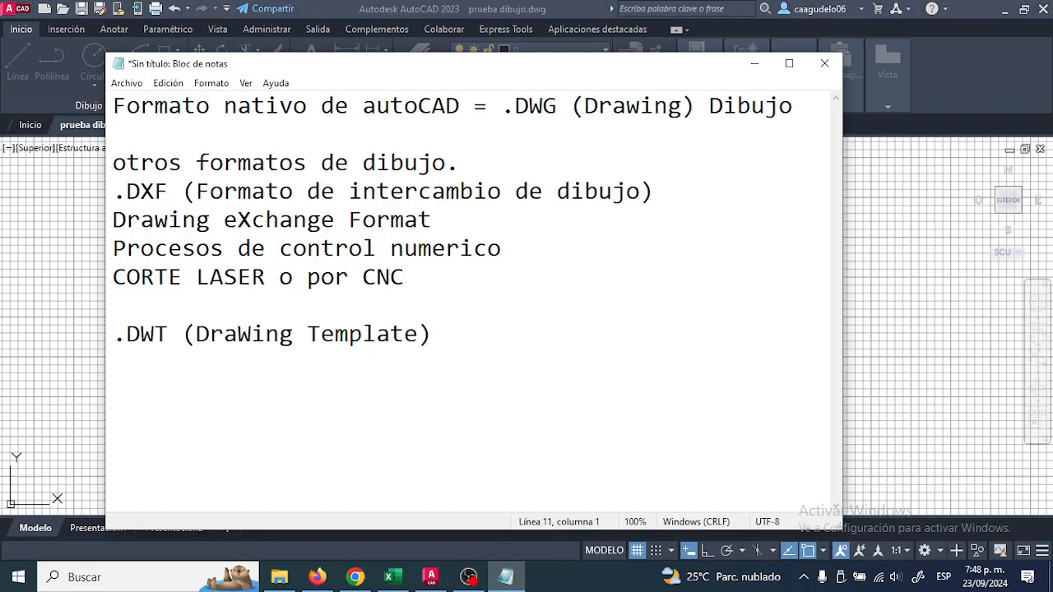
{"action": "type", "text": "Extension de ar"}
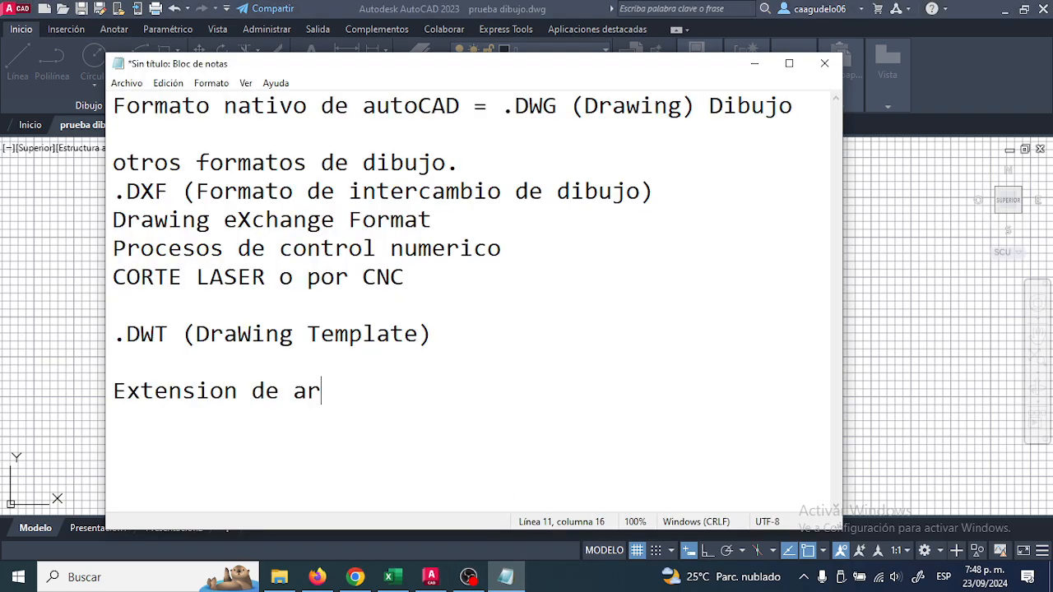
{"action": "type", "text": "chivos tempra"}
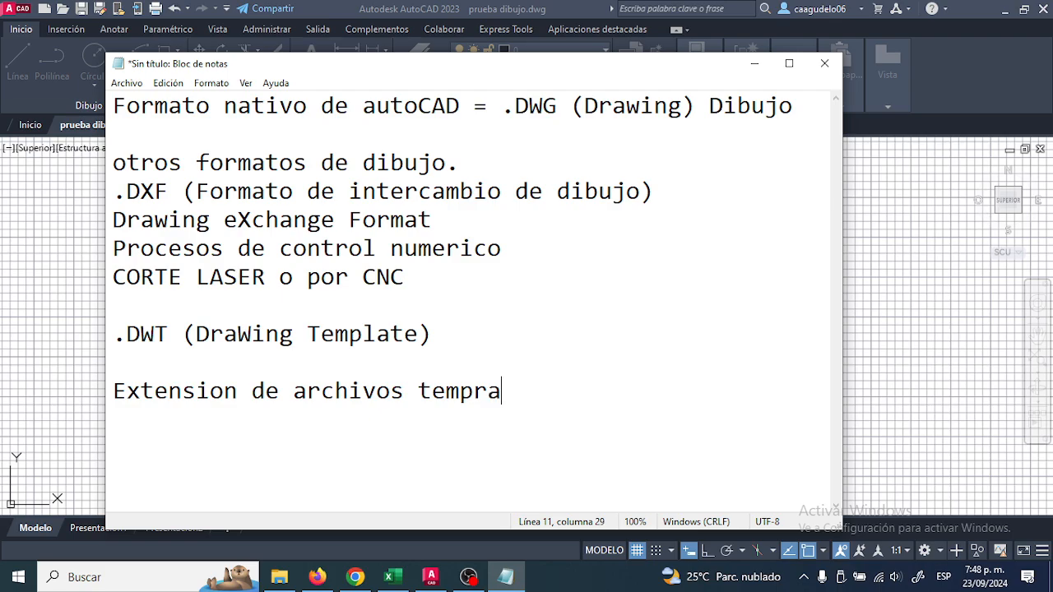
{"action": "key", "text": "BackSpace"}
{"action": "key", "text": "BackSpace"}
{"action": "key", "text": "BackSpace"}
{"action": "type", "text": "o"}
{"action": "key", "text": "BackSpace"}
{"action": "type", "text": "porale"}
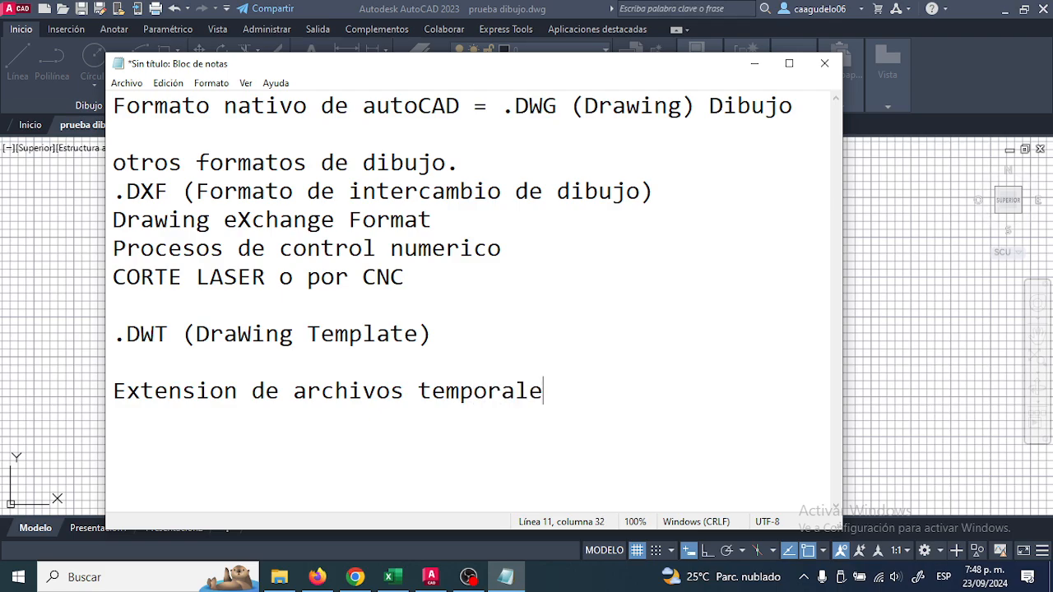
{"action": "type", "text": "s= ac$"}
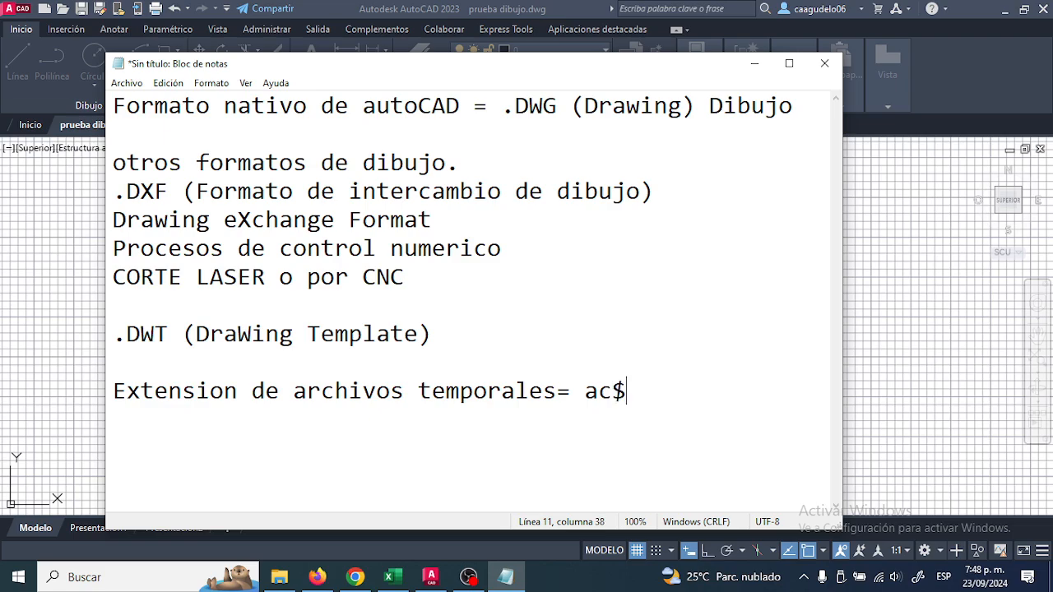
{"action": "key", "text": "Left"}
{"action": "key", "text": "Left"}
{"action": "key", "text": "Left"}
{"action": "type", "text": "."}
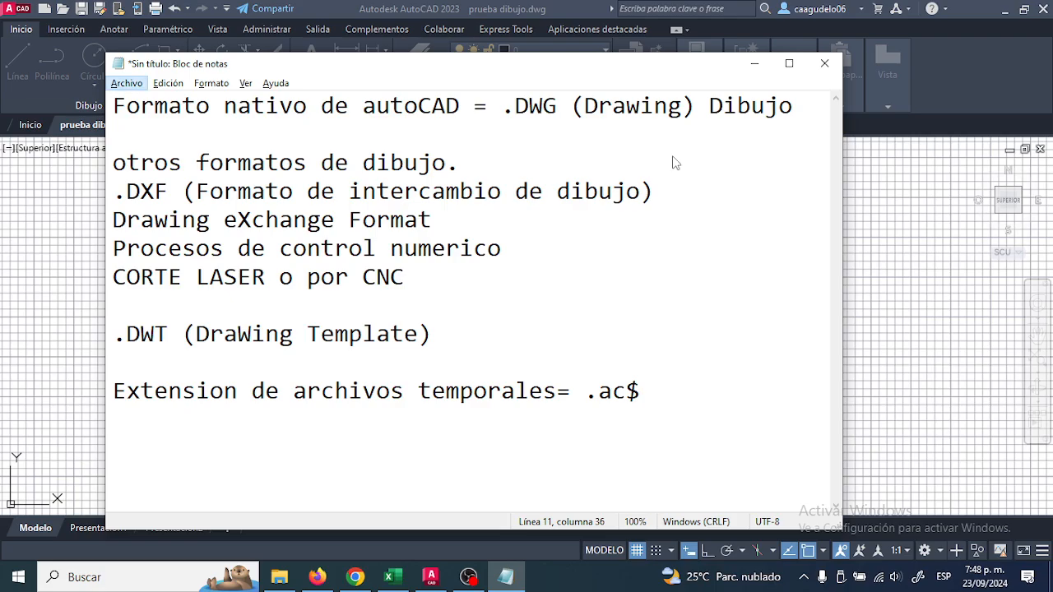
Return to AutoCAD and dismiss the Options dialog without changing any setting
{"action": "key", "text": "alt+Tab"}
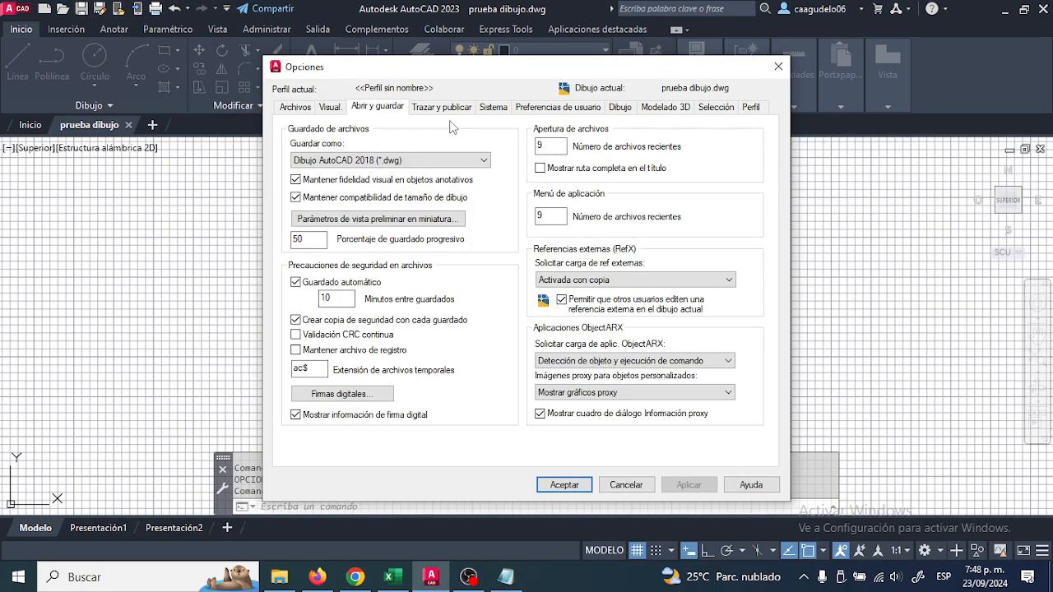
{"action": "left_click_drag", "start_coordinate": [454, 74], "coordinate": [491, 68]}
{"action": "left_click", "coordinate": [662, 480]}
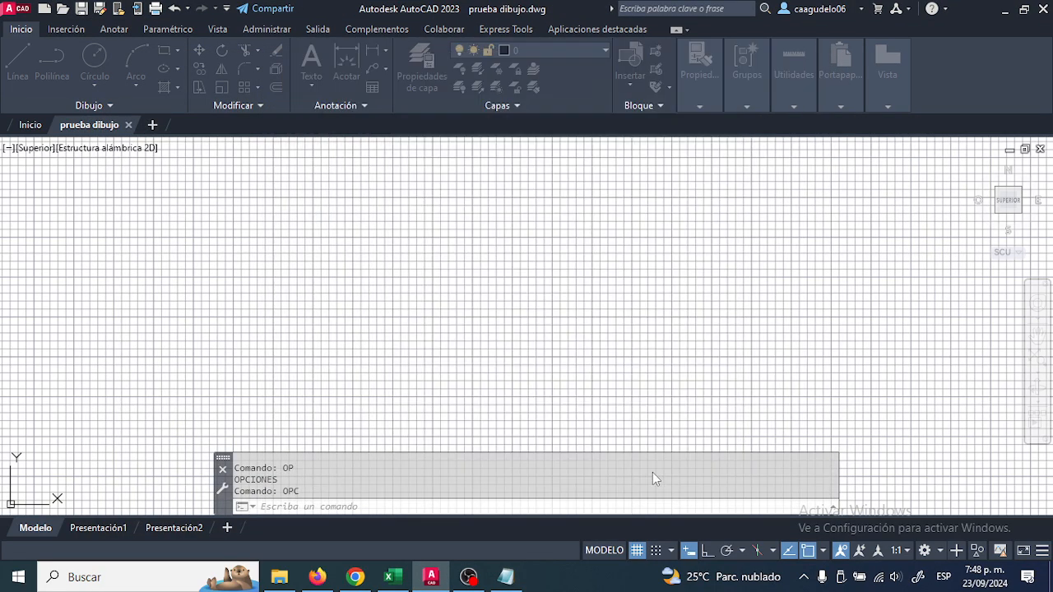
Reopen Options, examine the temporary file extension under "Abrir y guardar", and go back to the end of the matching Notepad line
{"action": "left_click", "coordinate": [312, 505]}
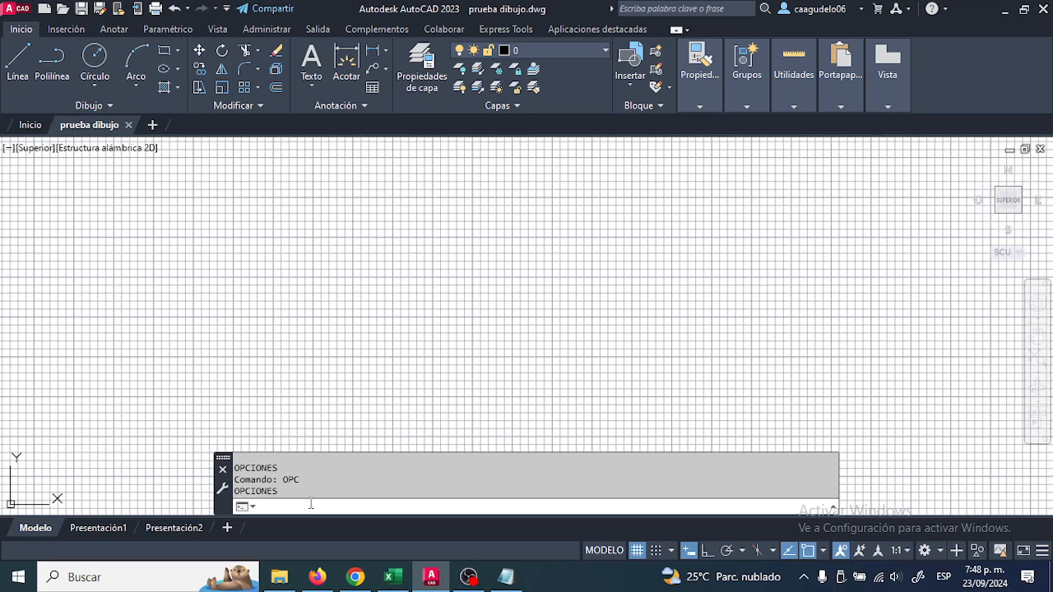
{"action": "type", "text": "opci"}
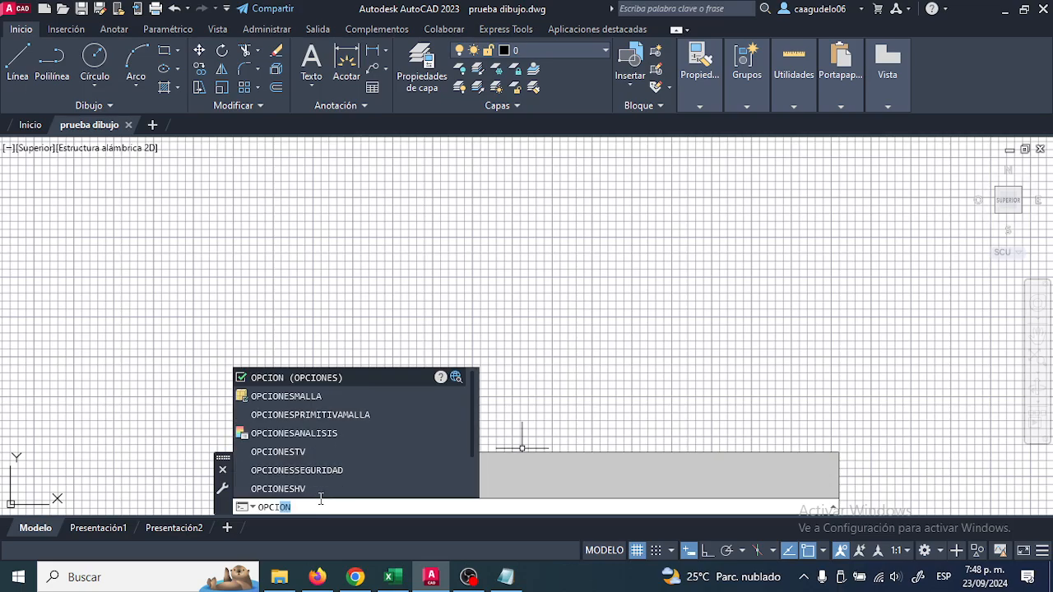
{"action": "left_click", "coordinate": [310, 380]}
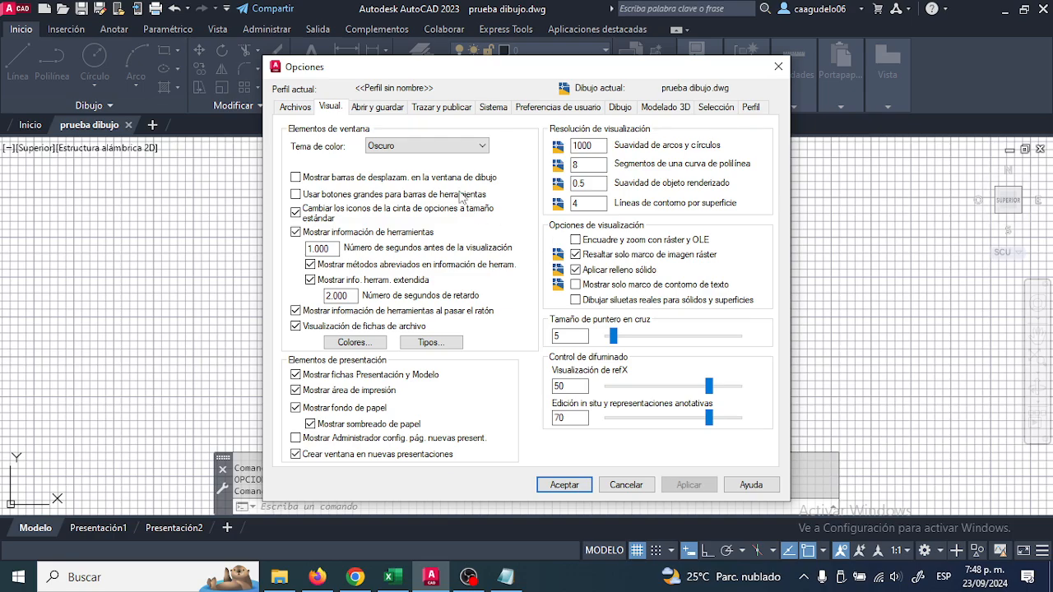
{"action": "left_click", "coordinate": [374, 109]}
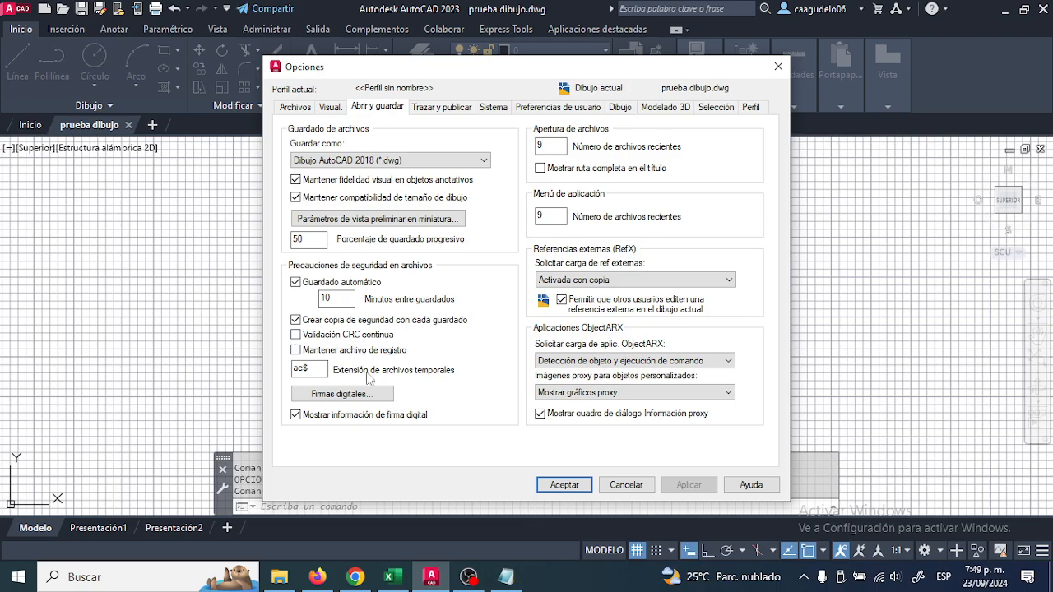
{"action": "left_click", "coordinate": [324, 369]}
{"action": "left_click", "coordinate": [504, 576]}
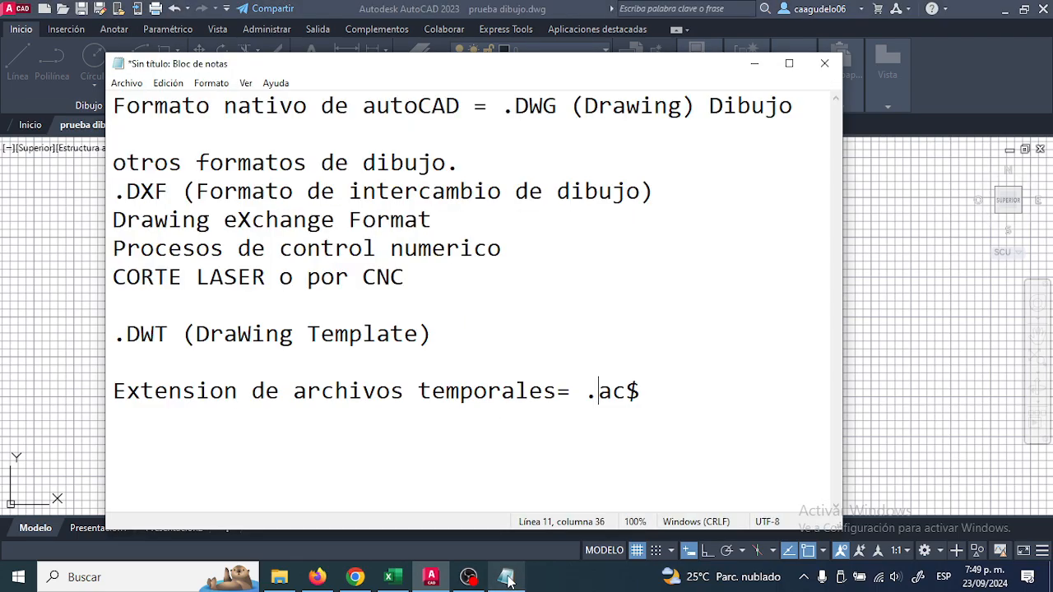
{"action": "left_click", "coordinate": [641, 392]}
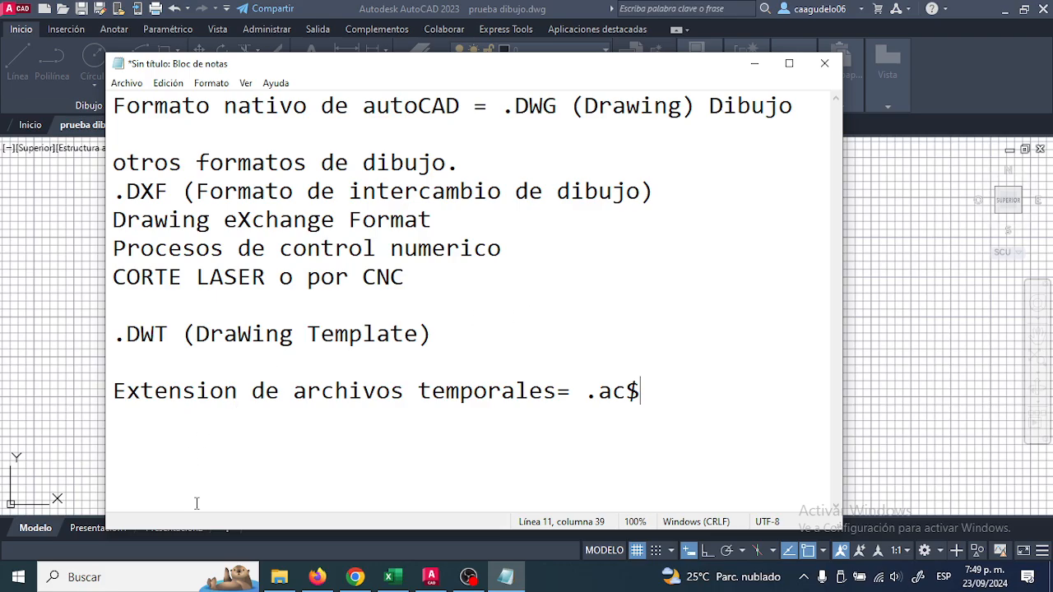
Switch to File Explorer and locate the "prueba dibujo" files in the Documents folder
{"action": "left_click", "coordinate": [278, 576]}
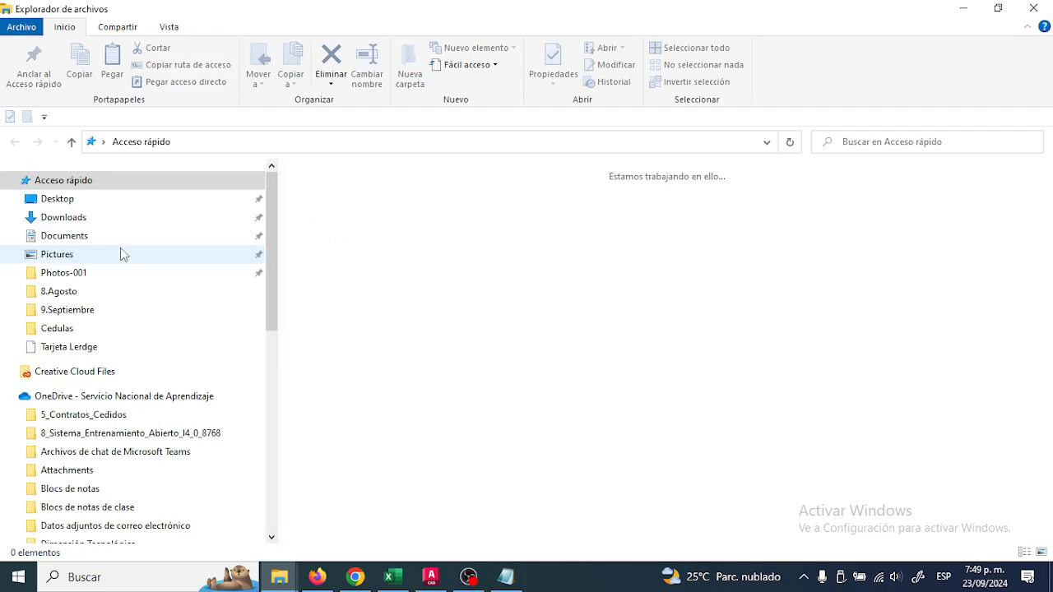
{"action": "left_click", "coordinate": [66, 235]}
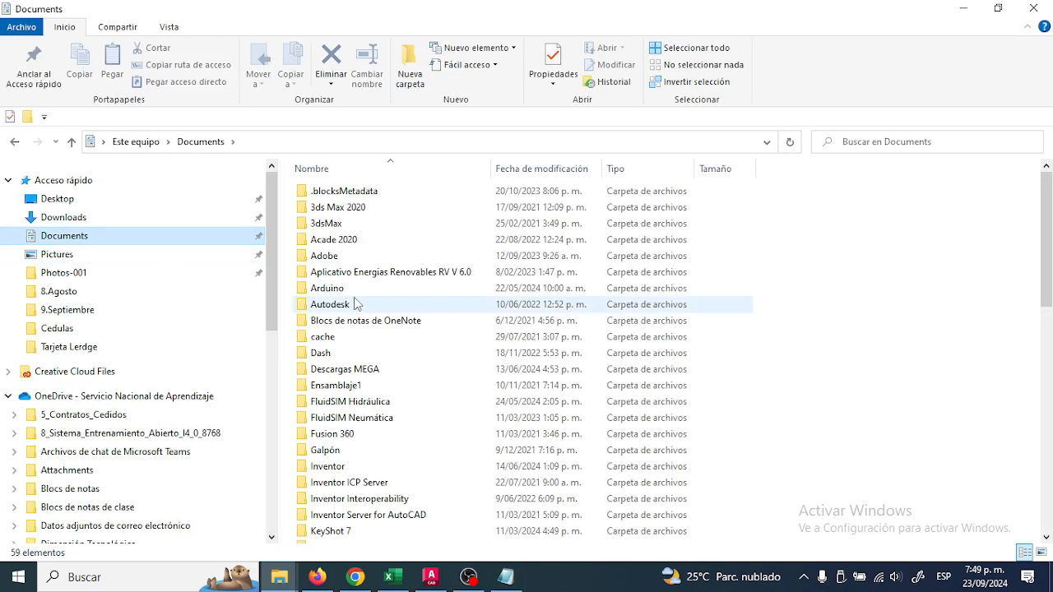
{"action": "scroll", "coordinate": [378, 395], "scroll_direction": "down", "scroll_amount": 4}
{"action": "scroll", "coordinate": [382, 422], "scroll_direction": "down", "scroll_amount": 8}
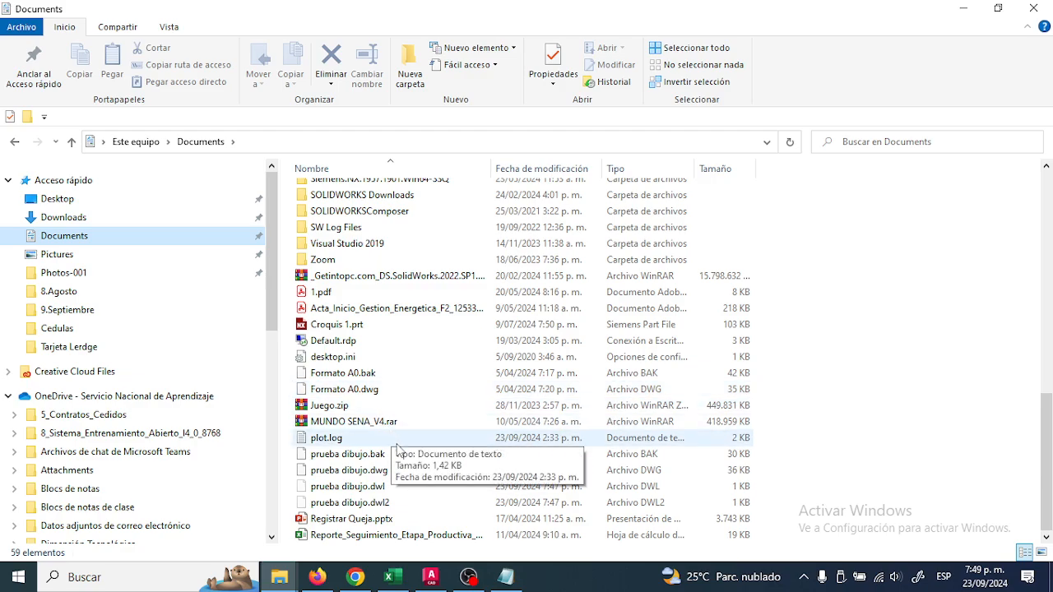
{"action": "left_click", "coordinate": [366, 457]}
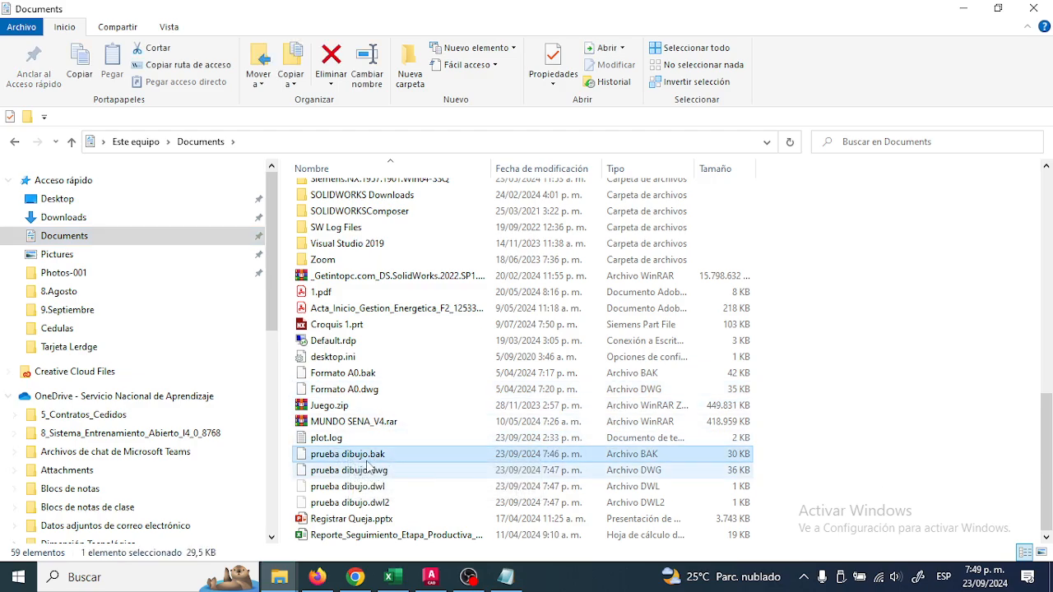
{"action": "left_click", "coordinate": [172, 578]}
{"action": "type", "text": "zo"}
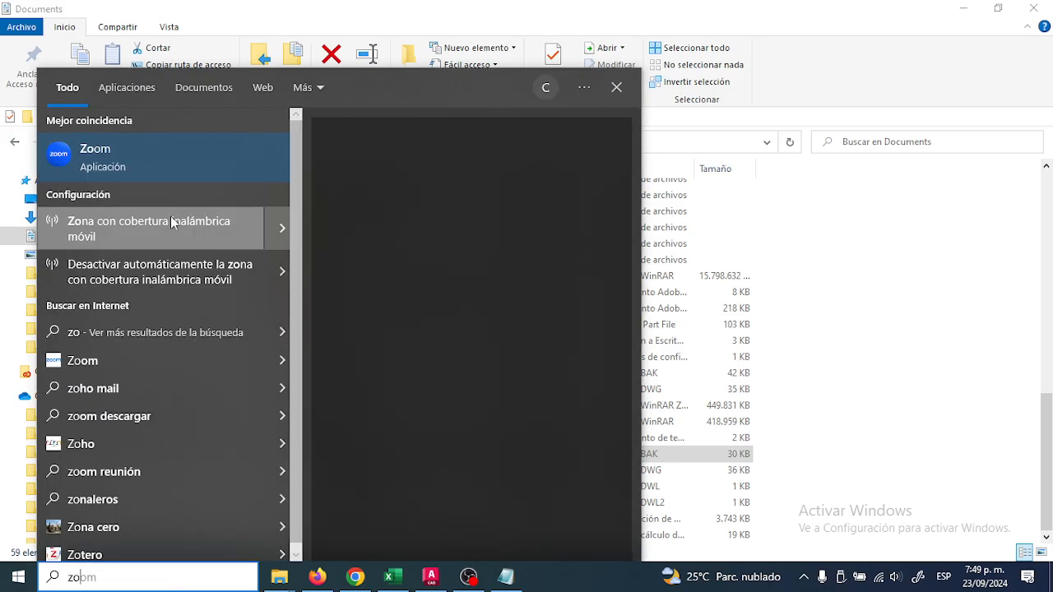
{"action": "key", "text": "Escape"}
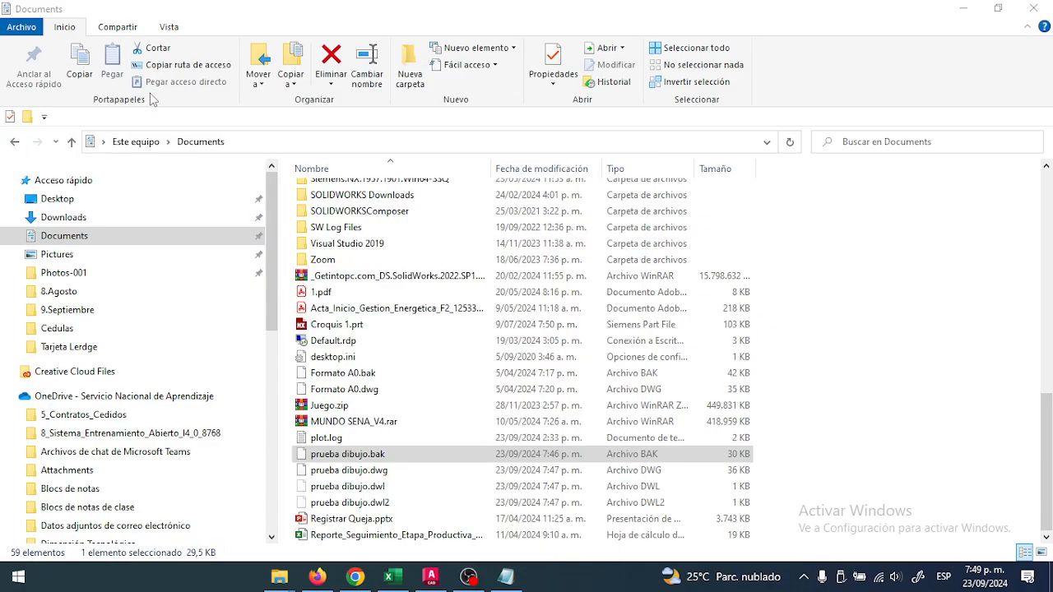
{"action": "left_click", "coordinate": [85, 582]}
{"action": "type", "text": "acc"}
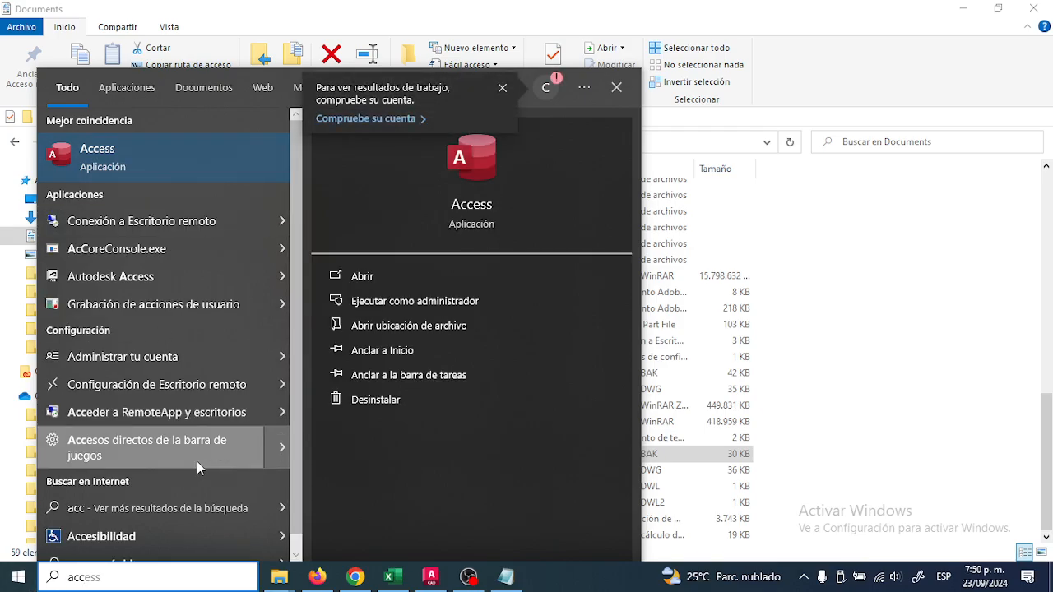
{"action": "scroll", "coordinate": [263, 503], "scroll_direction": "down", "scroll_amount": 1}
{"action": "left_click", "coordinate": [277, 523]}
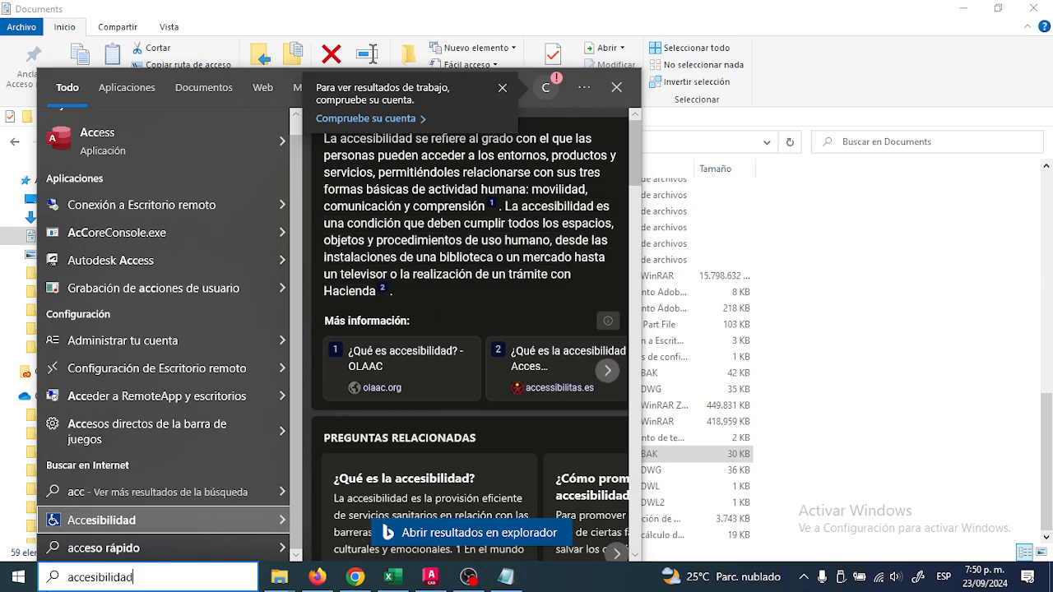
Find the "Accesibilidad de Windows" group among the installed programs and launch the Lupa screen magnifier
{"action": "left_click", "coordinate": [20, 582]}
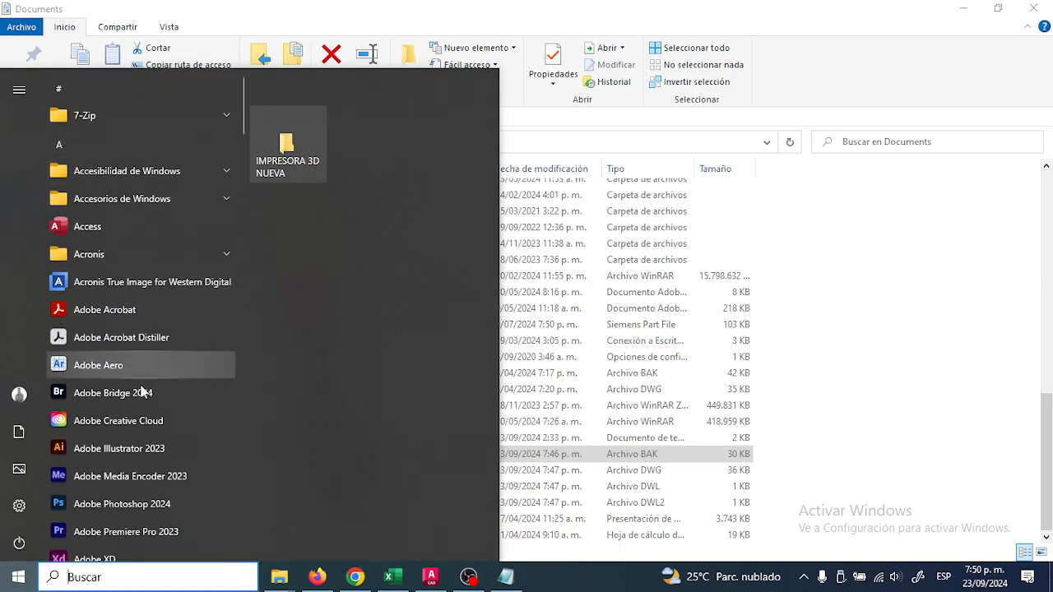
{"action": "scroll", "coordinate": [104, 465], "scroll_direction": "down", "scroll_amount": 4}
{"action": "scroll", "coordinate": [120, 429], "scroll_direction": "down", "scroll_amount": 4}
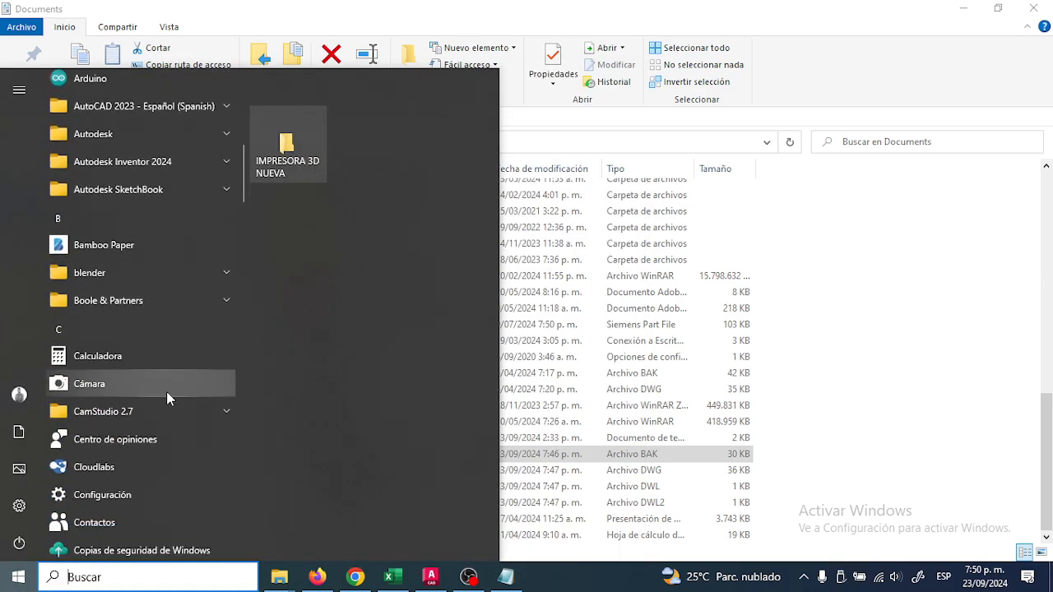
{"action": "scroll", "coordinate": [166, 392], "scroll_direction": "down", "scroll_amount": 1}
{"action": "scroll", "coordinate": [150, 403], "scroll_direction": "down", "scroll_amount": 5}
{"action": "scroll", "coordinate": [150, 430], "scroll_direction": "up", "scroll_amount": 12}
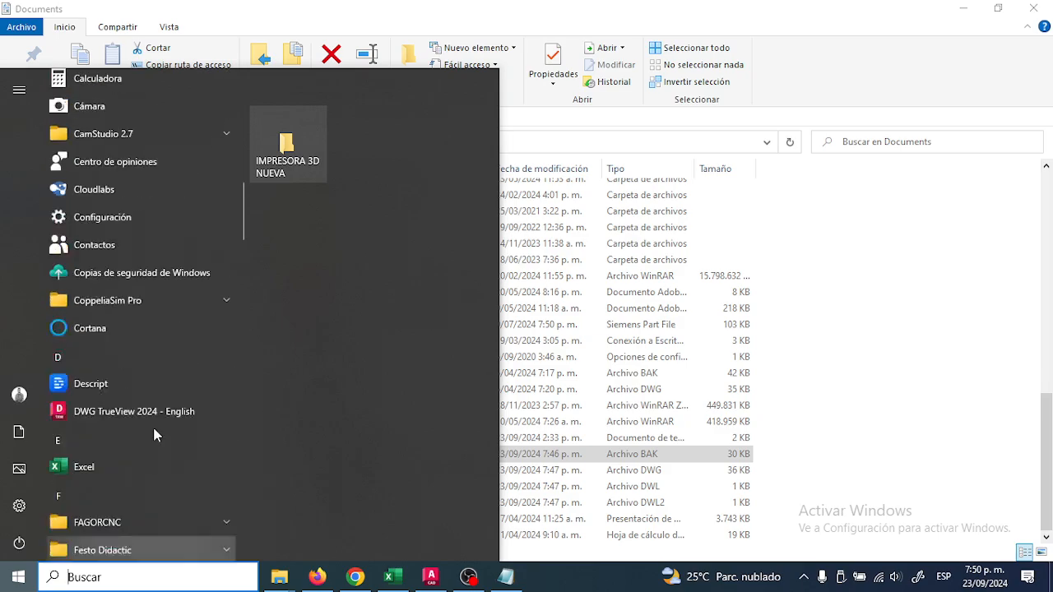
{"action": "scroll", "coordinate": [163, 345], "scroll_direction": "up", "scroll_amount": 2}
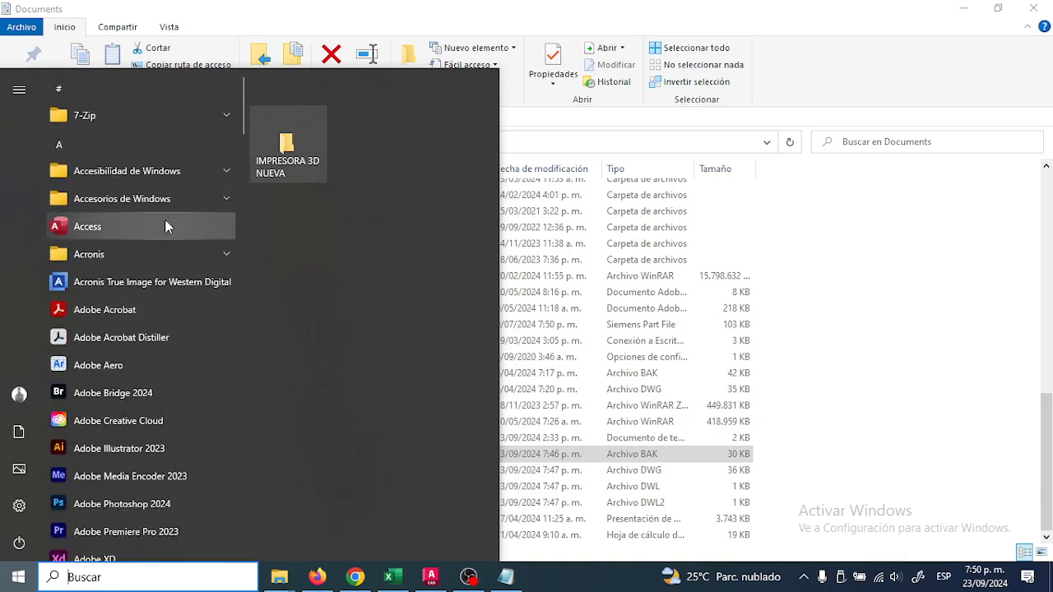
{"action": "left_click", "coordinate": [233, 175]}
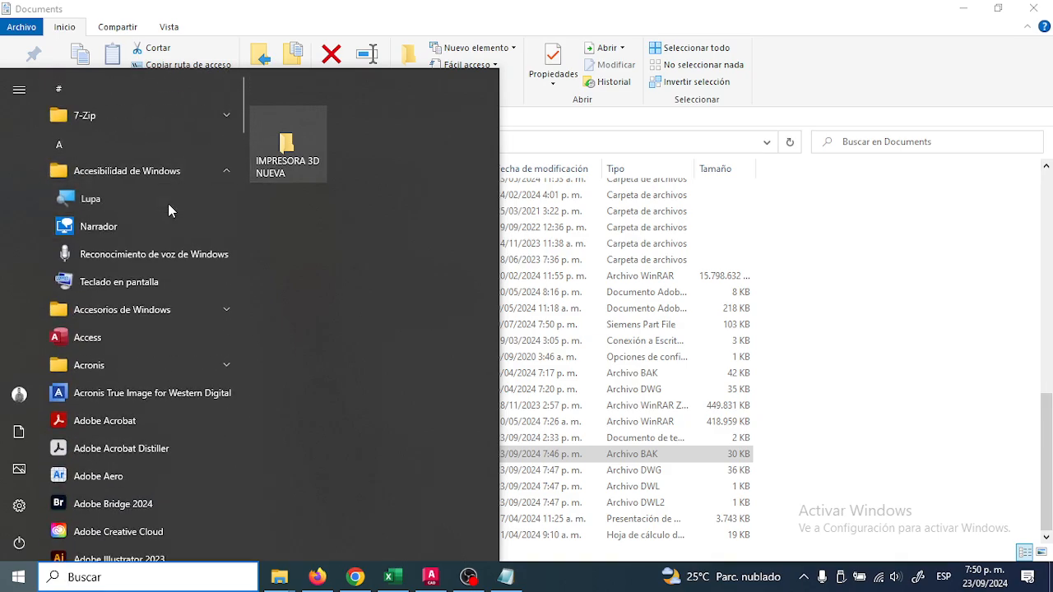
{"action": "left_click", "coordinate": [604, 337]}
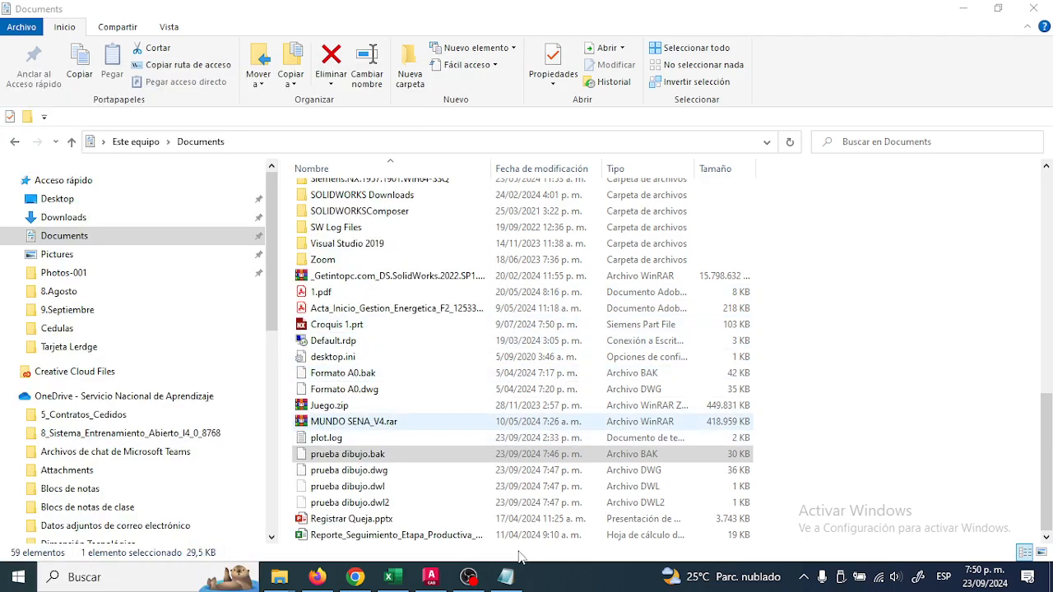
Switch to AutoCAD and raise the Lupa magnification by two levels
{"action": "left_click", "coordinate": [431, 576]}
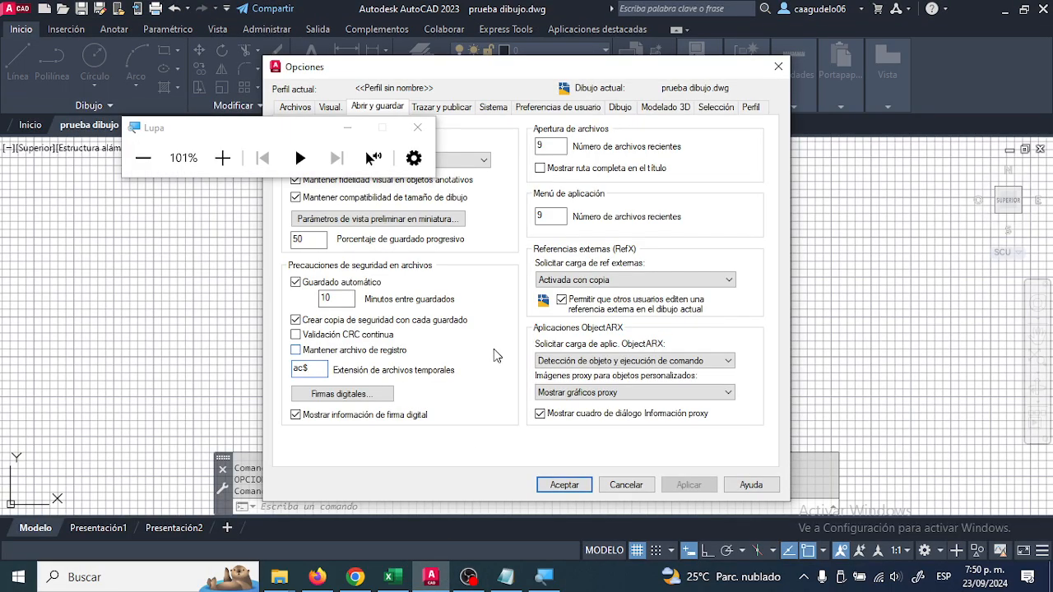
{"action": "left_click", "coordinate": [222, 158]}
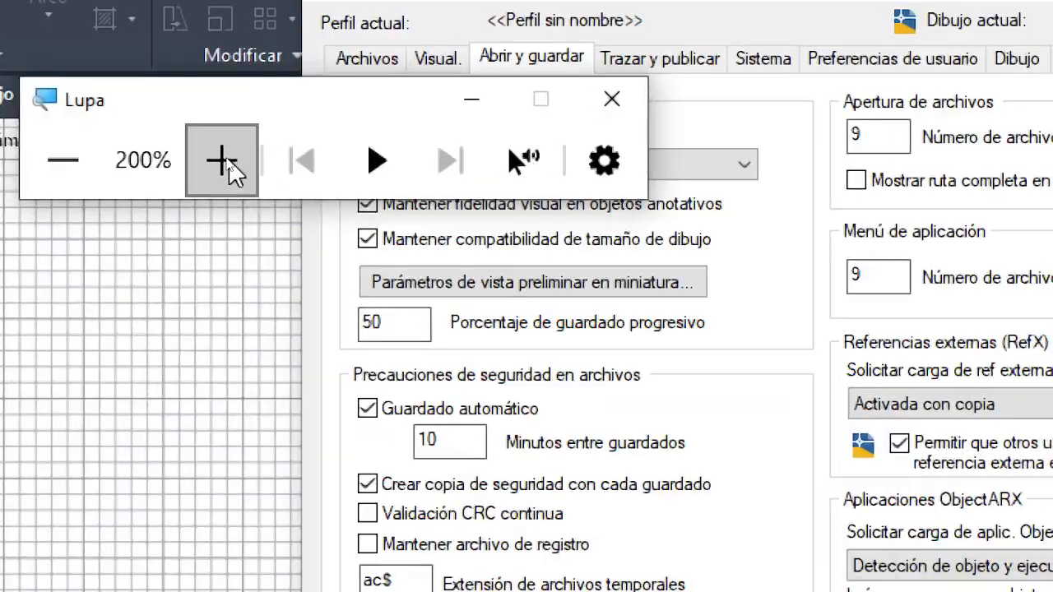
{"action": "left_click", "coordinate": [228, 160]}
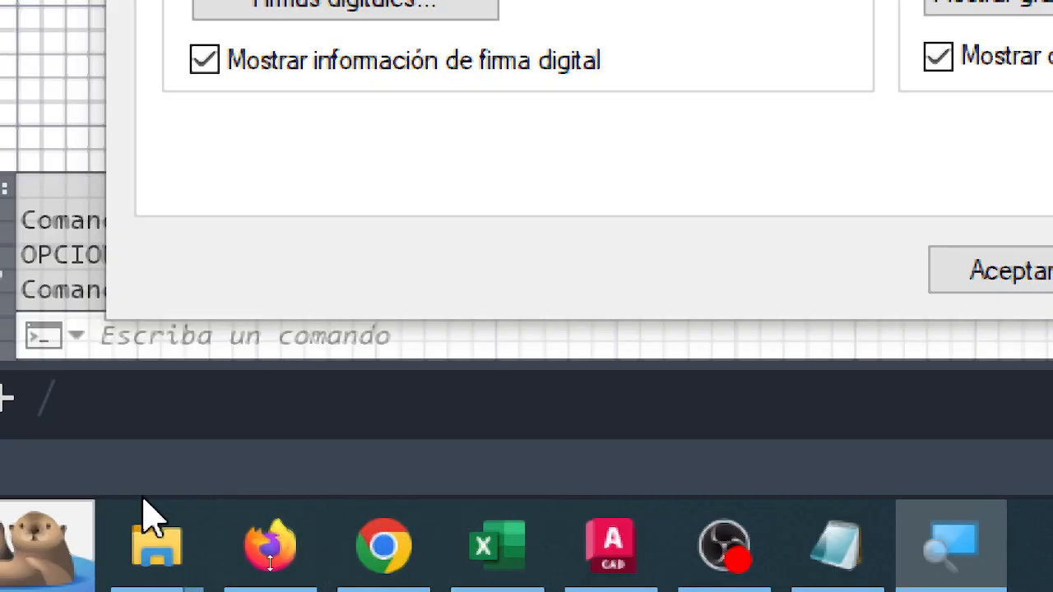
Return to the Documents folder and examine the "prueba dibujo" .bak, .dwg, .dwl and .dwl2 files under magnification
{"action": "mouse_move", "coordinate": [202, 549]}
{"action": "left_click", "coordinate": [402, 376]}
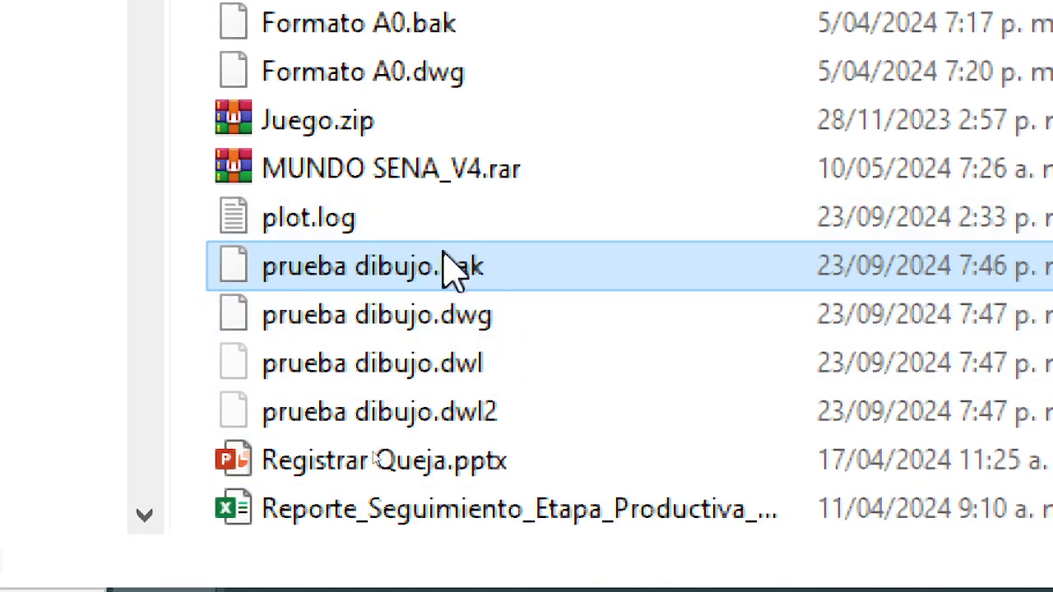
{"action": "left_click", "coordinate": [350, 325]}
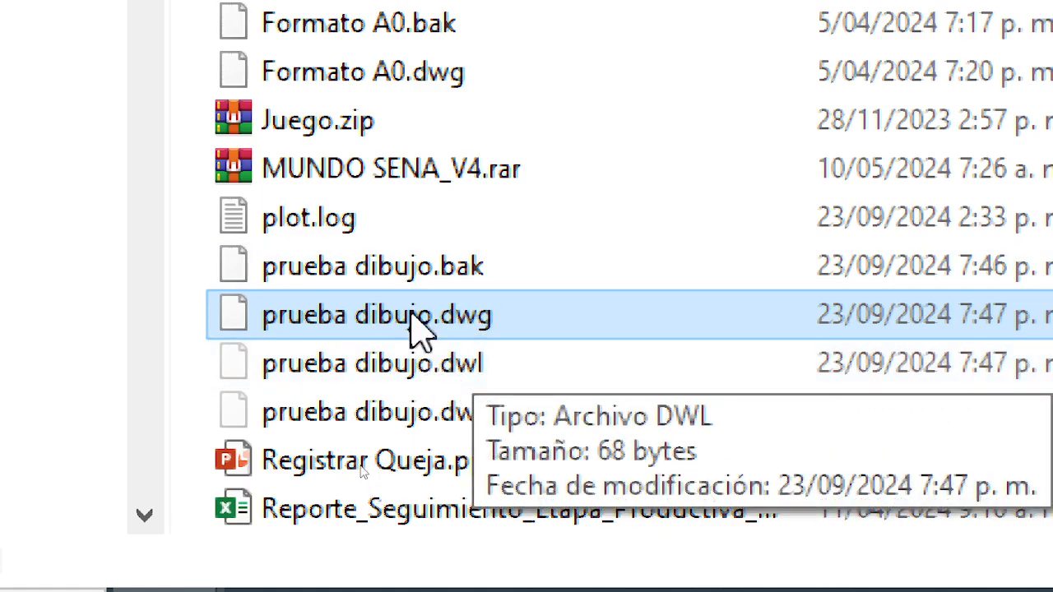
{"action": "left_click", "coordinate": [450, 280]}
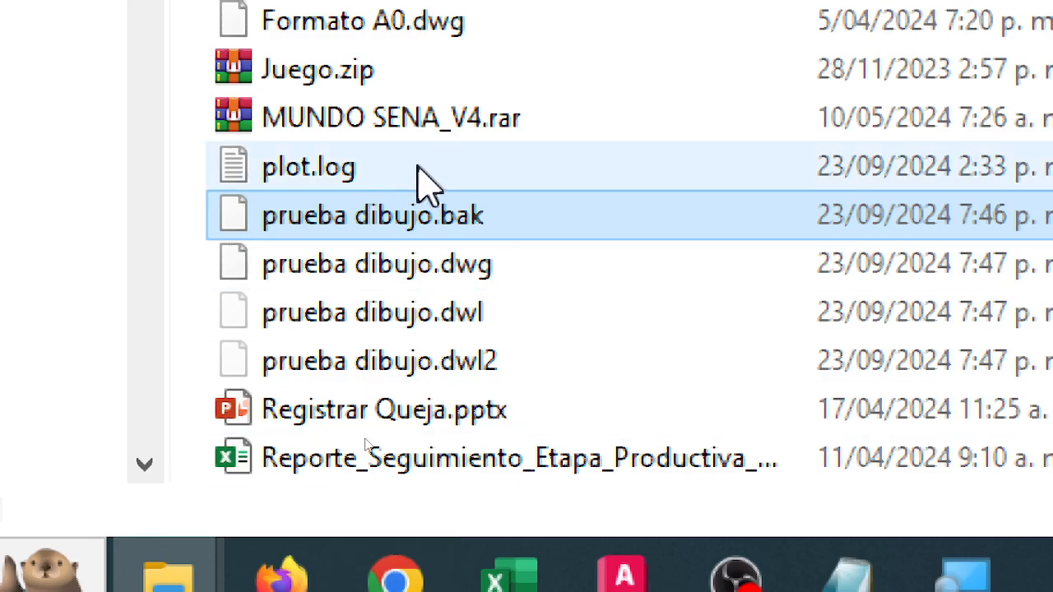
{"action": "left_click", "coordinate": [430, 278]}
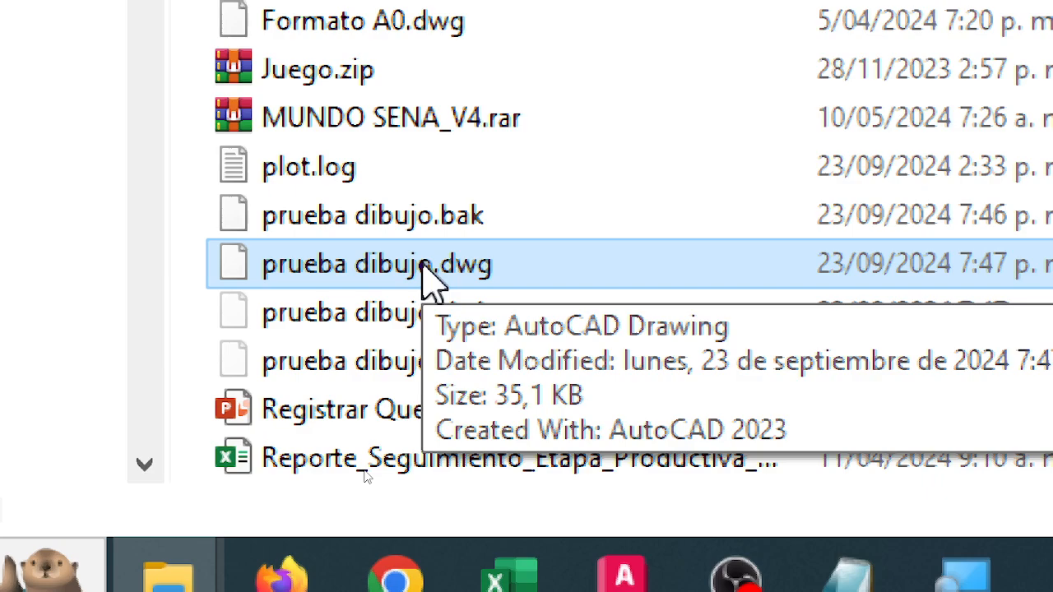
{"action": "left_click", "coordinate": [469, 226]}
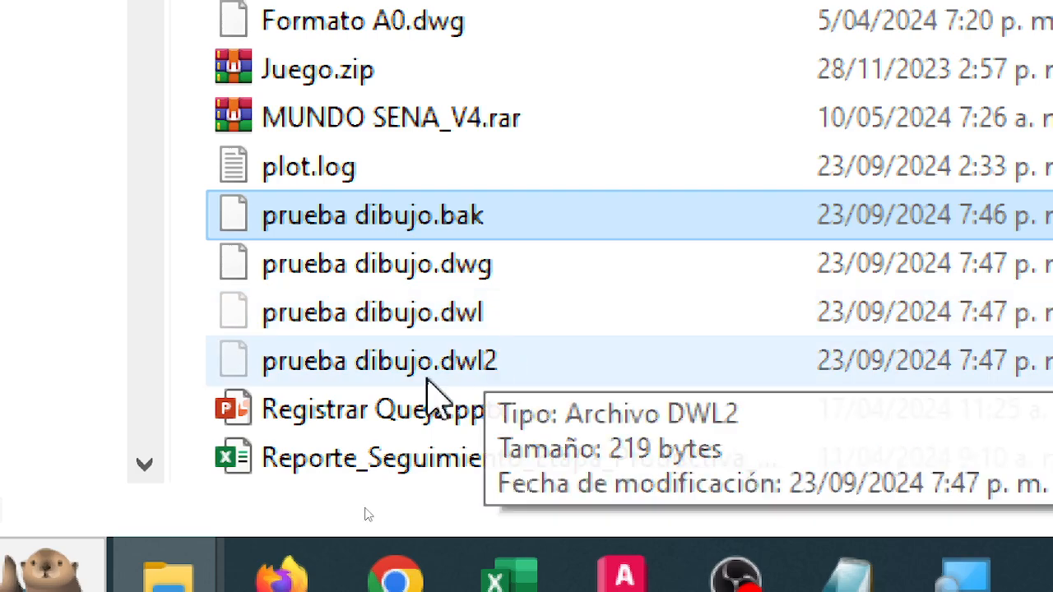
{"action": "left_click", "coordinate": [415, 319]}
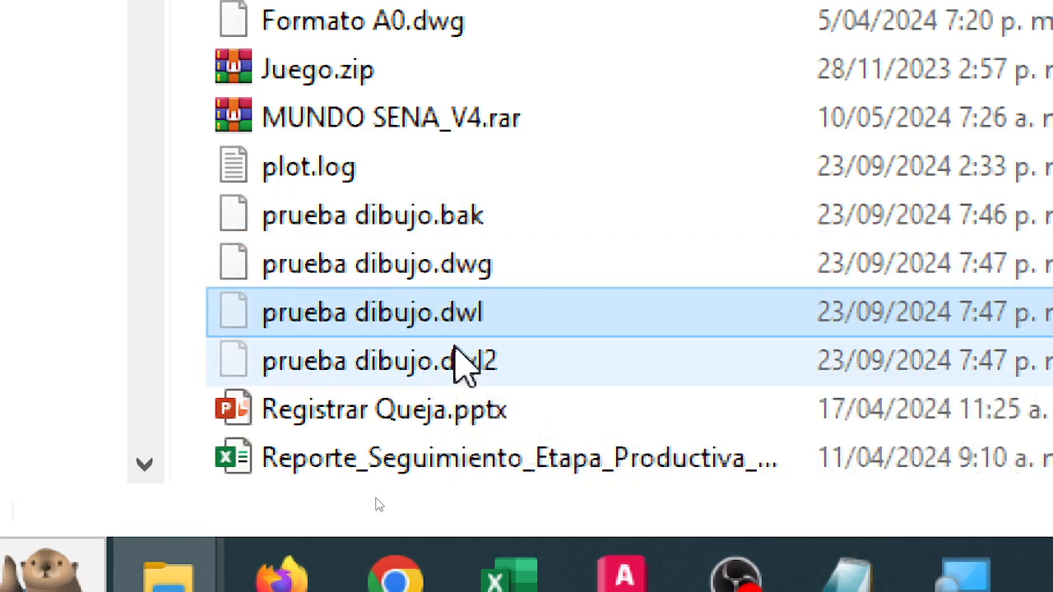
{"action": "left_click", "coordinate": [475, 364]}
{"action": "left_click", "coordinate": [473, 327]}
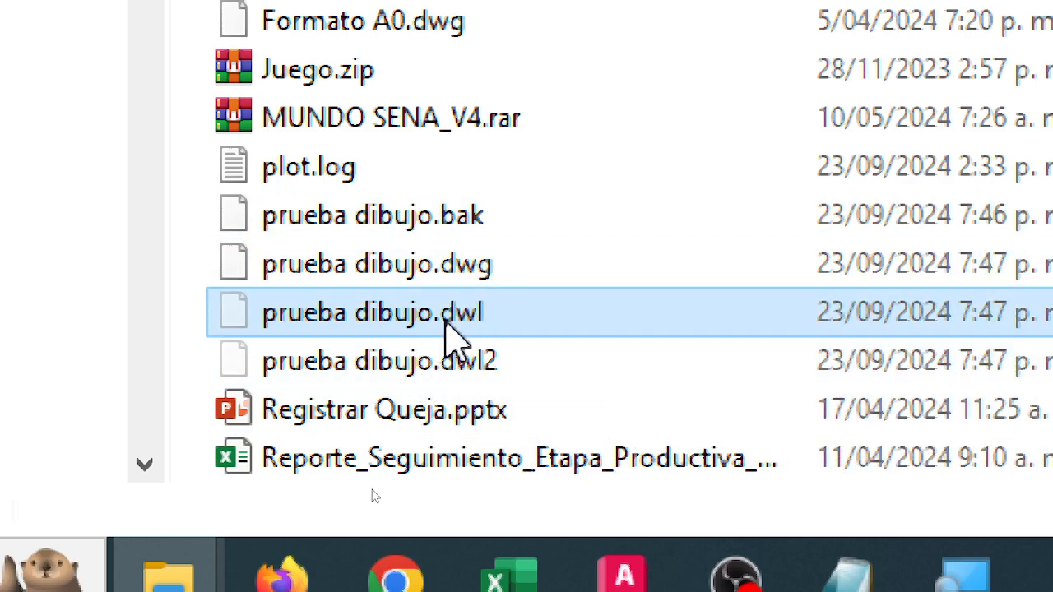
{"action": "mouse_move", "coordinate": [493, 343]}
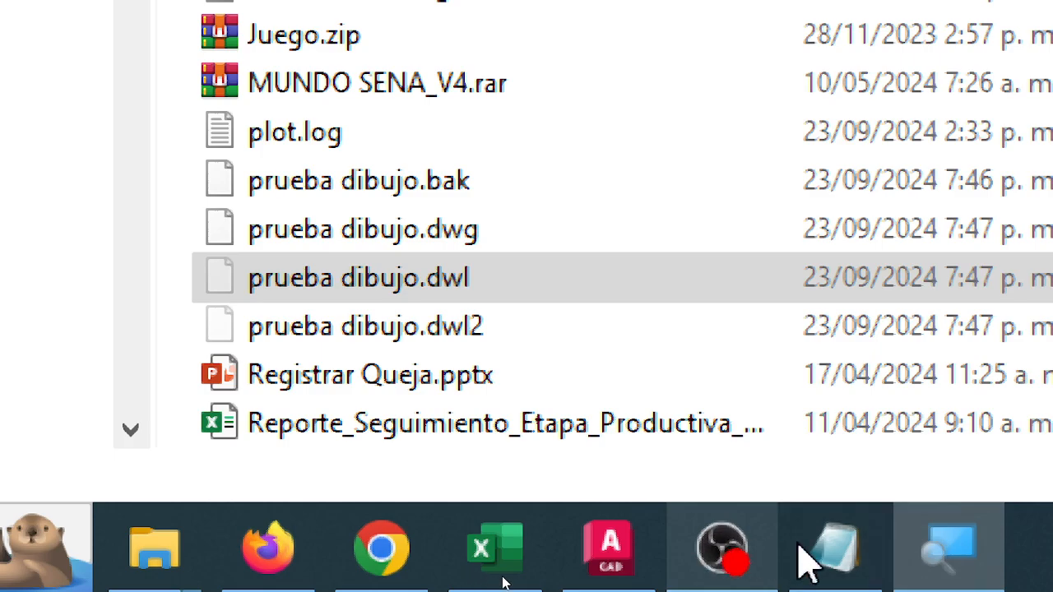
Switch to Notepad and write "Archivo de copia de seguridad = .bak (backup)" after a blank line below the temporary files line
{"action": "left_click", "coordinate": [819, 562]}
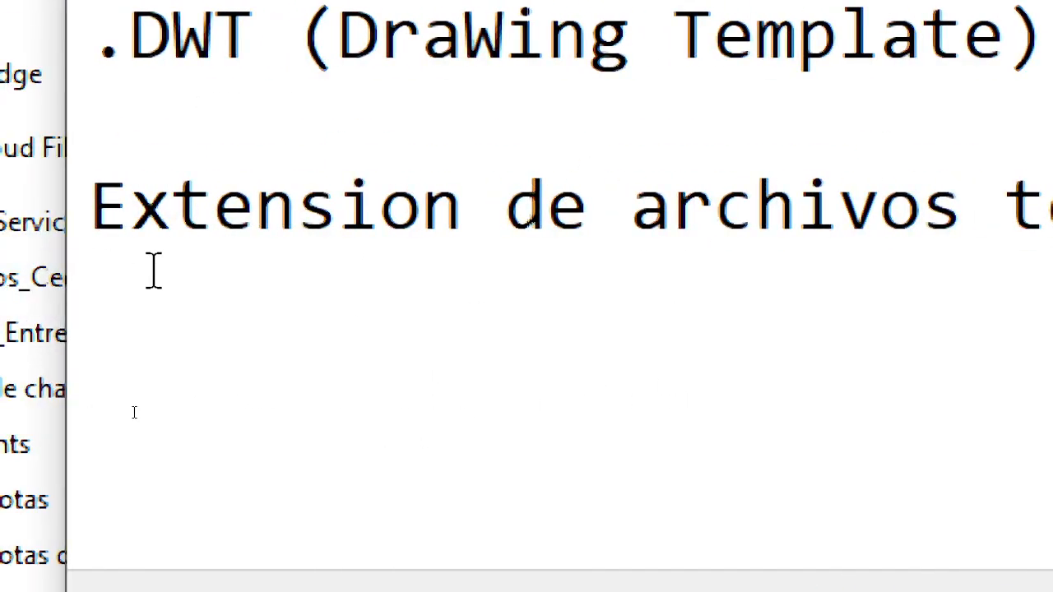
{"action": "type", "text": "Archi o"}
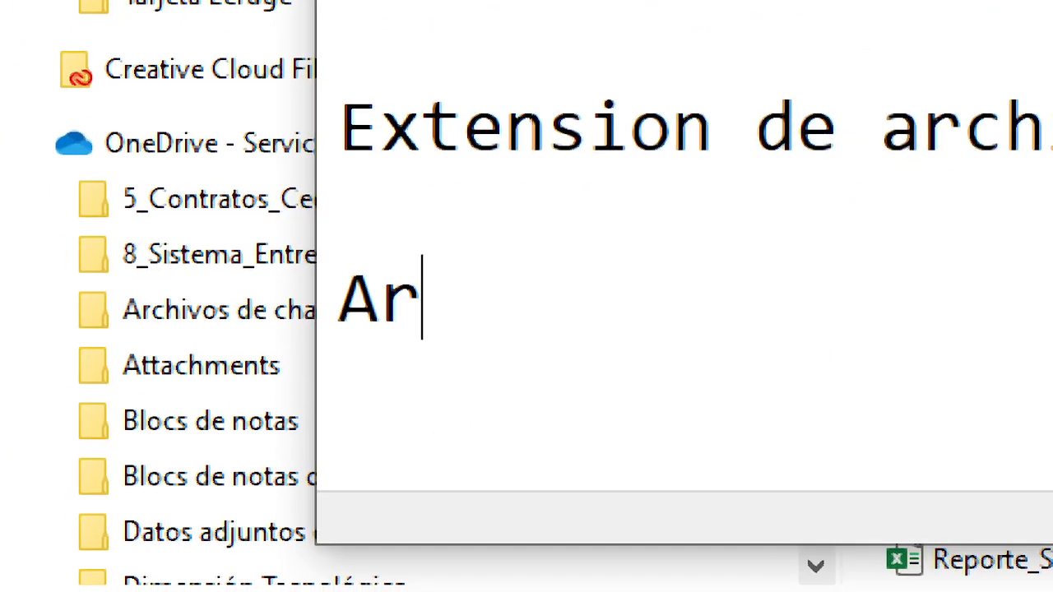
{"action": "key", "text": "BackSpace"}
{"action": "key", "text": "BackSpace"}
{"action": "type", "text": "vo de copia"}
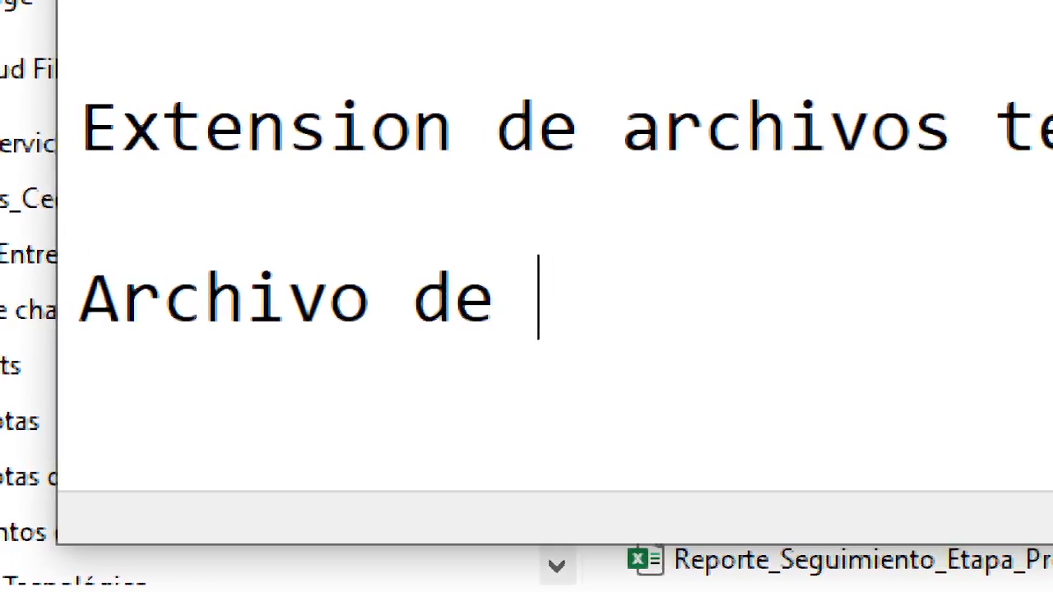
{"action": "type", "text": " de seguridad "}
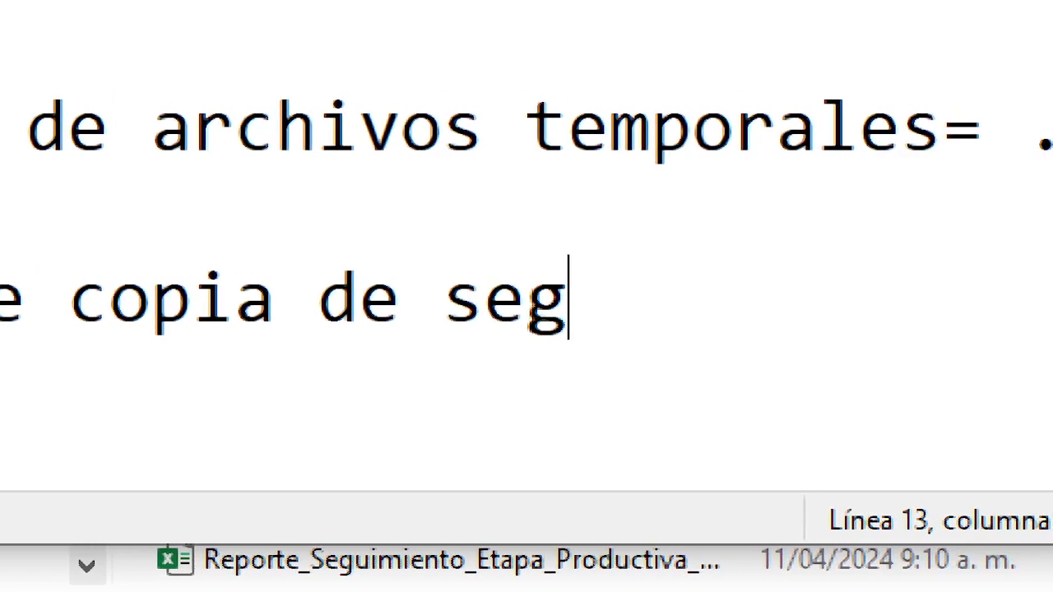
{"action": "type", "text": "= "}
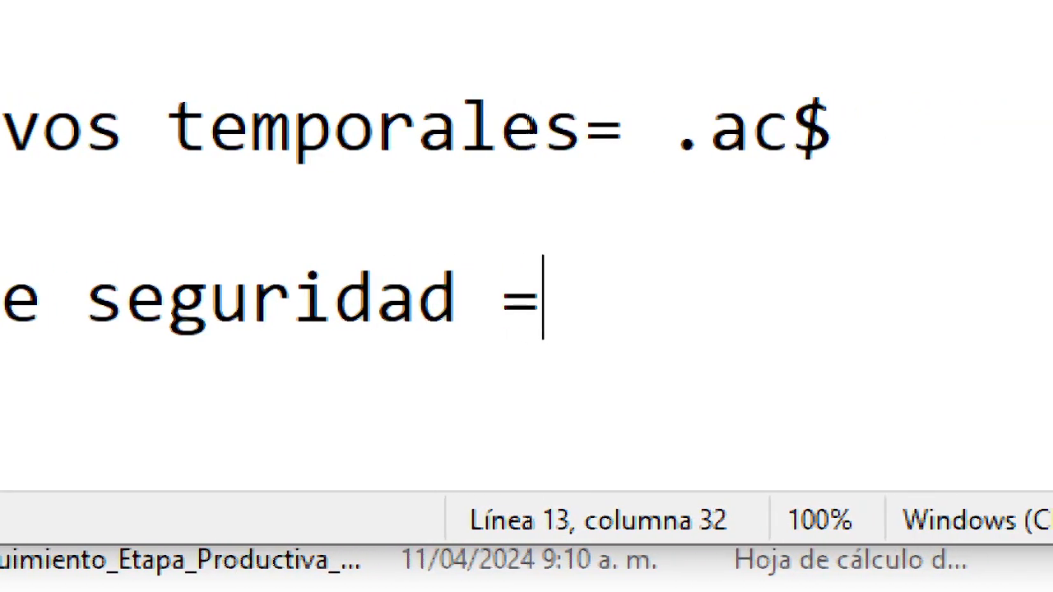
{"action": "type", "text": "-ba"}
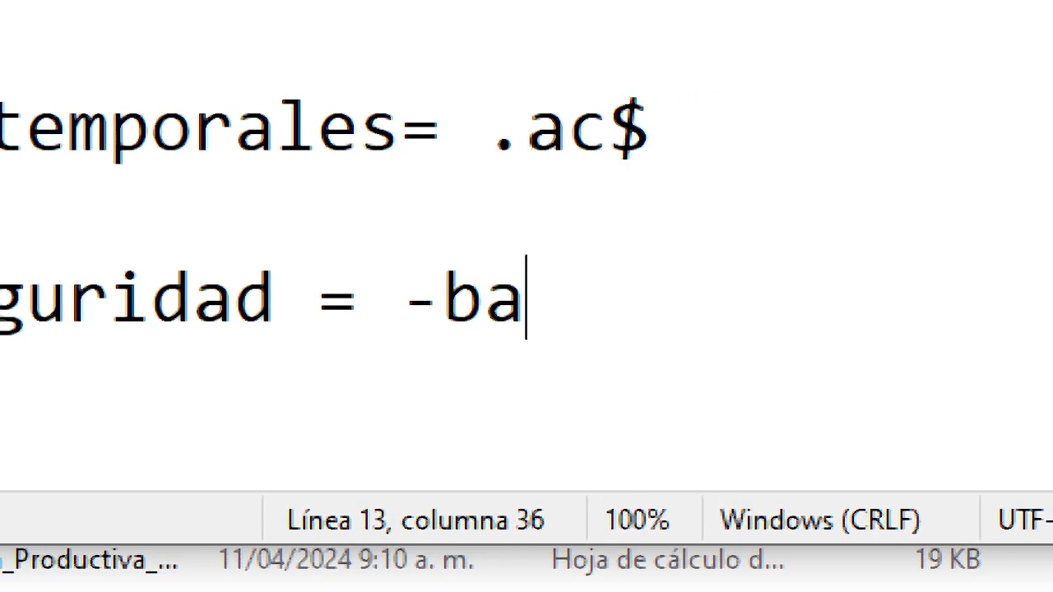
{"action": "key", "text": "BackSpace"}
{"action": "key", "text": "BackSpace"}
{"action": "key", "text": "BackSpace"}
{"action": "type", "text": ".balk"}
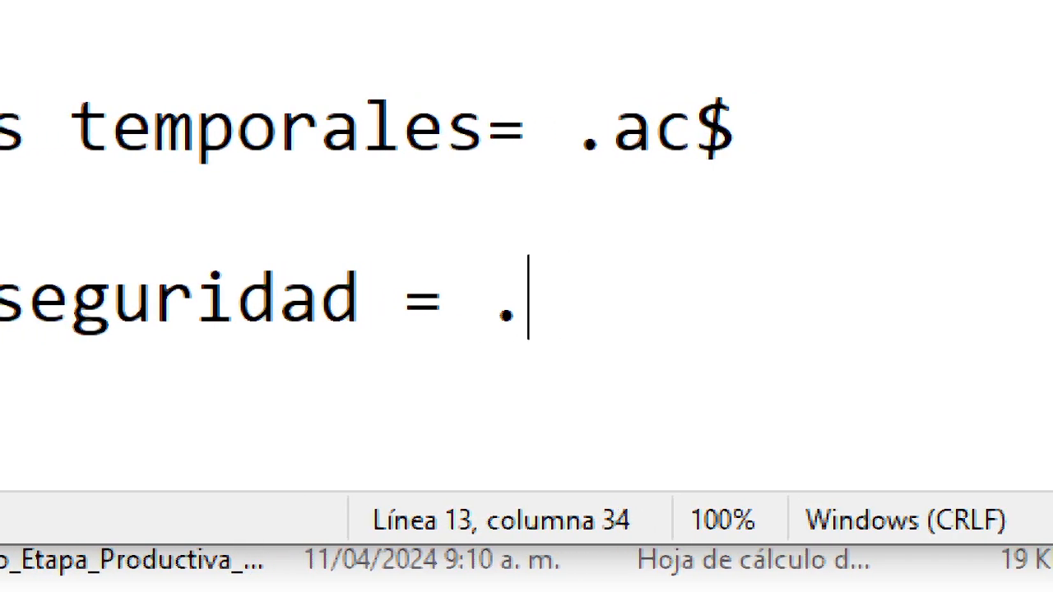
{"action": "key", "text": "BackSpace"}
{"action": "key", "text": "BackSpace"}
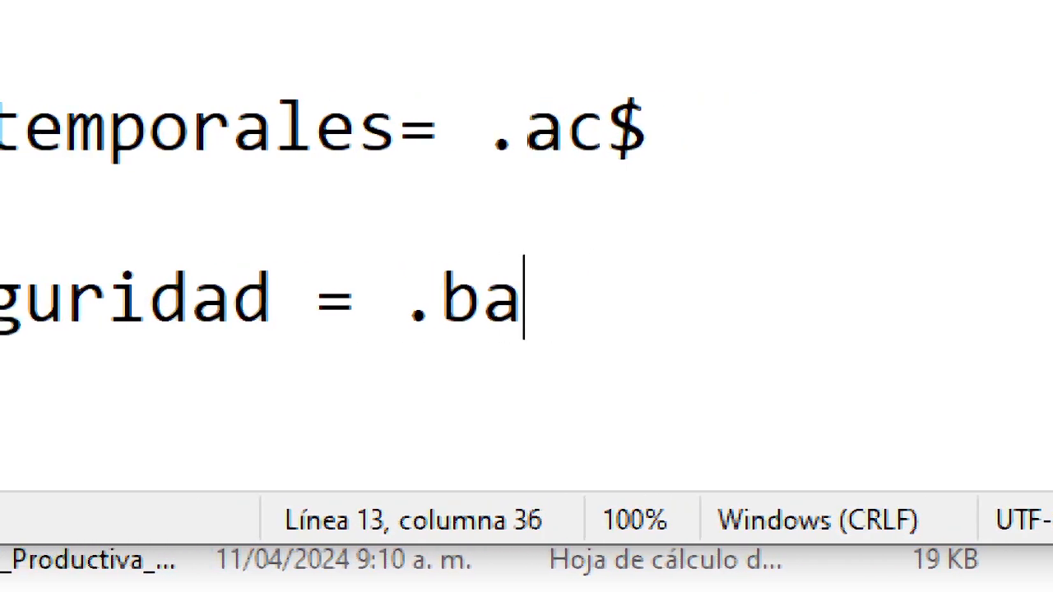
{"action": "type", "text": "k (bac"}
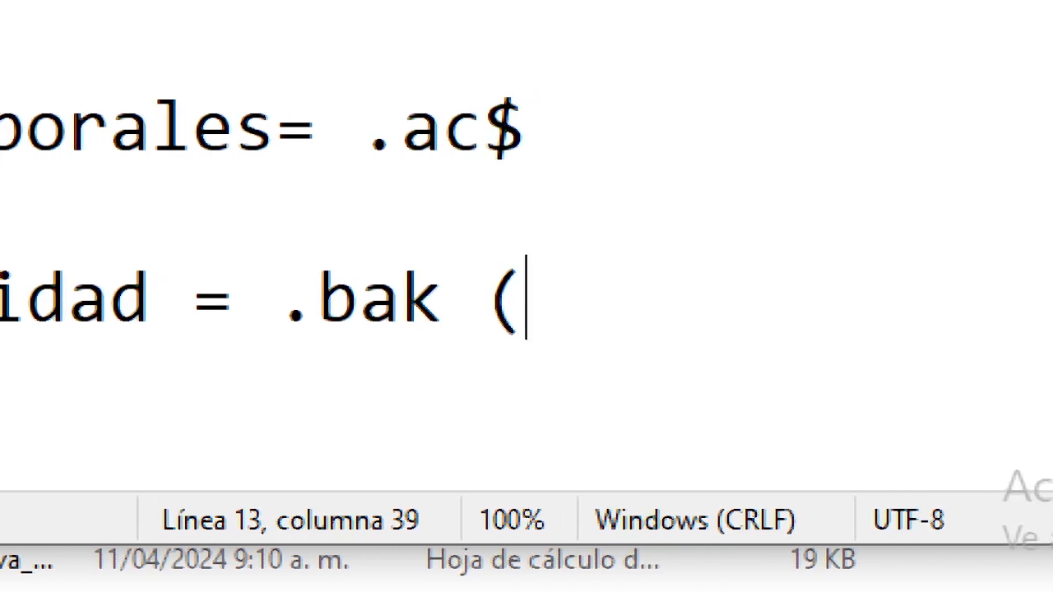
{"action": "type", "text": "ku"}
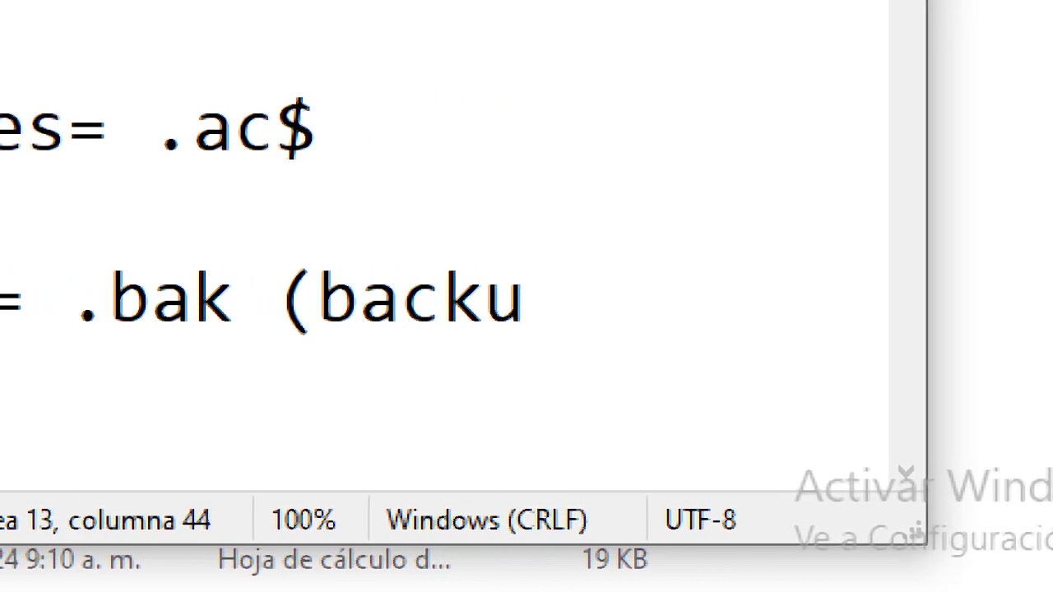
{"action": "type", "text": "p)"}
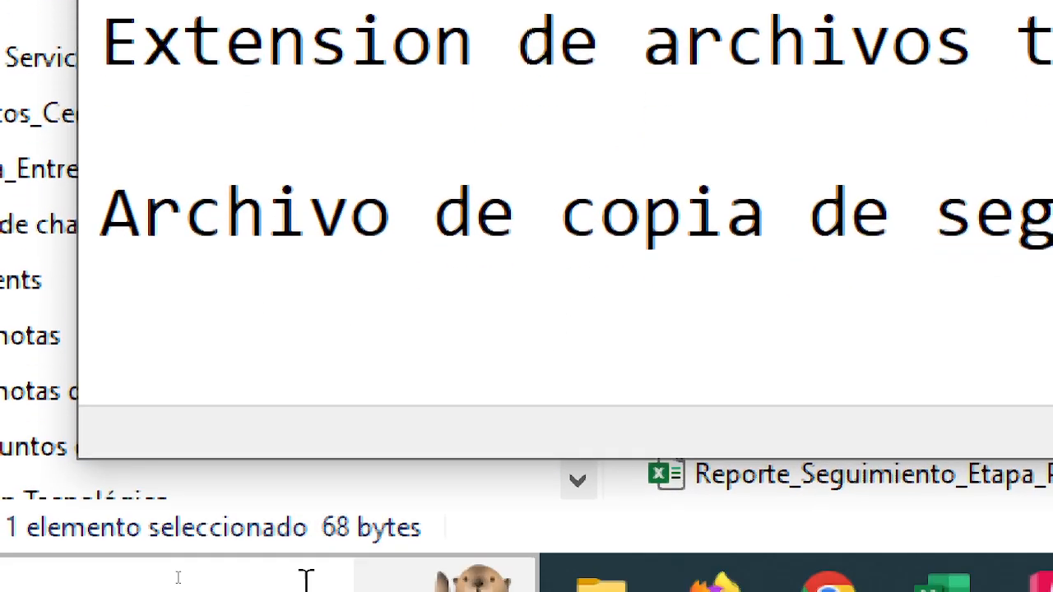
Check the Documents folder, switch to AutoCAD and cancel the open Options dialog
{"action": "mouse_move", "coordinate": [598, 576]}
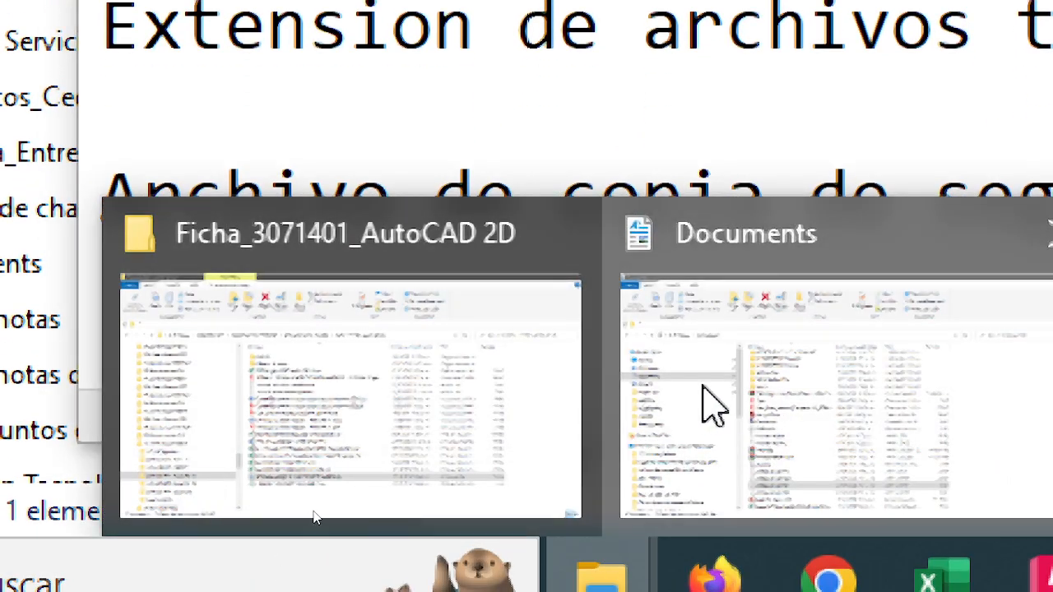
{"action": "left_click", "coordinate": [705, 399]}
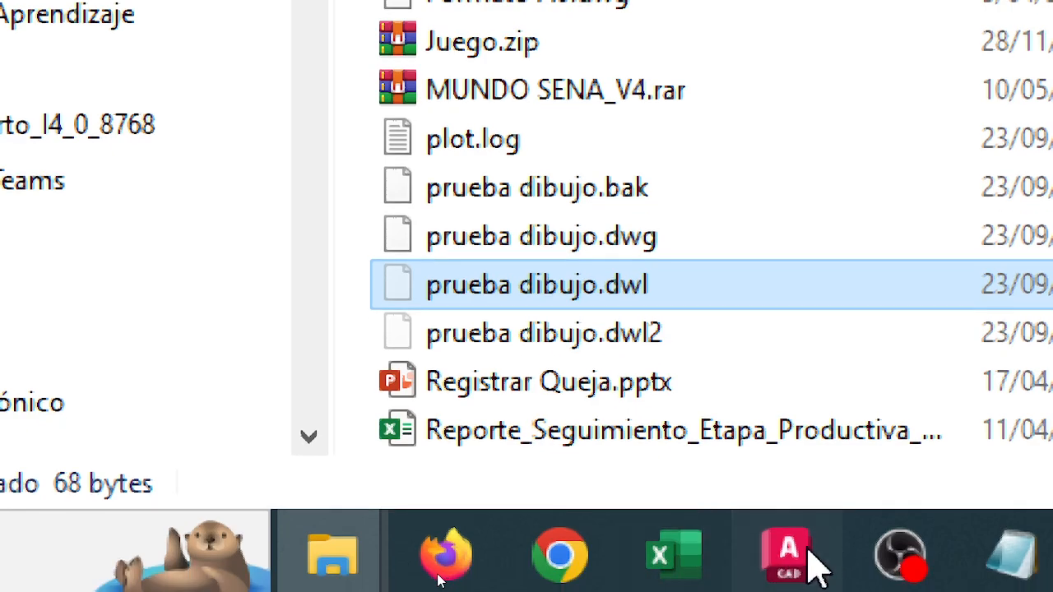
{"action": "left_click", "coordinate": [787, 575]}
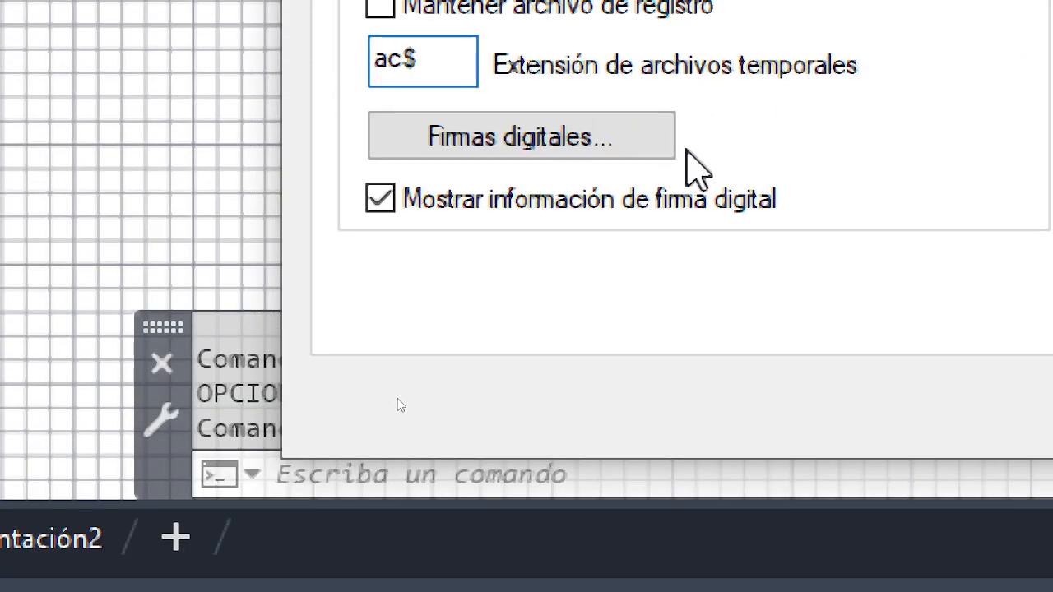
{"action": "key", "text": "Escape"}
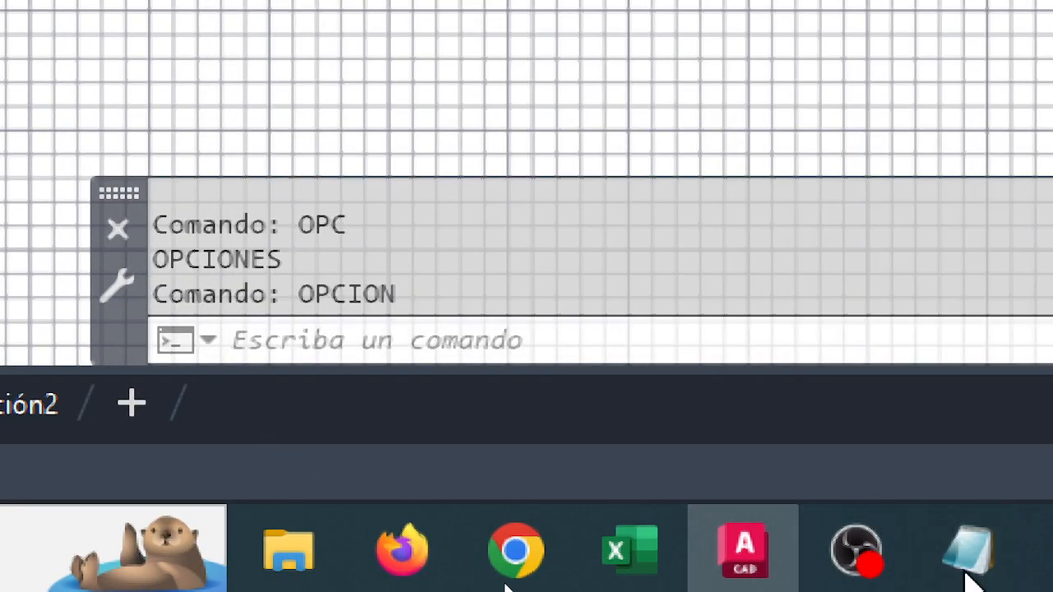
Close the Lupa screen magnifier to return the display to normal size
{"action": "left_click", "coordinate": [953, 549]}
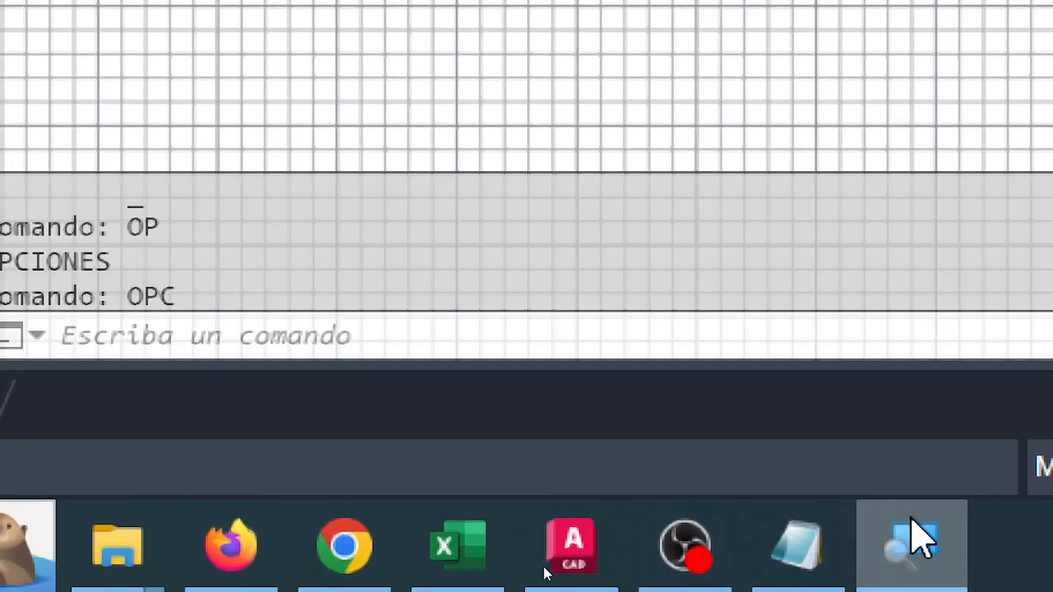
{"action": "right_click", "coordinate": [927, 543]}
{"action": "left_click", "coordinate": [856, 451]}
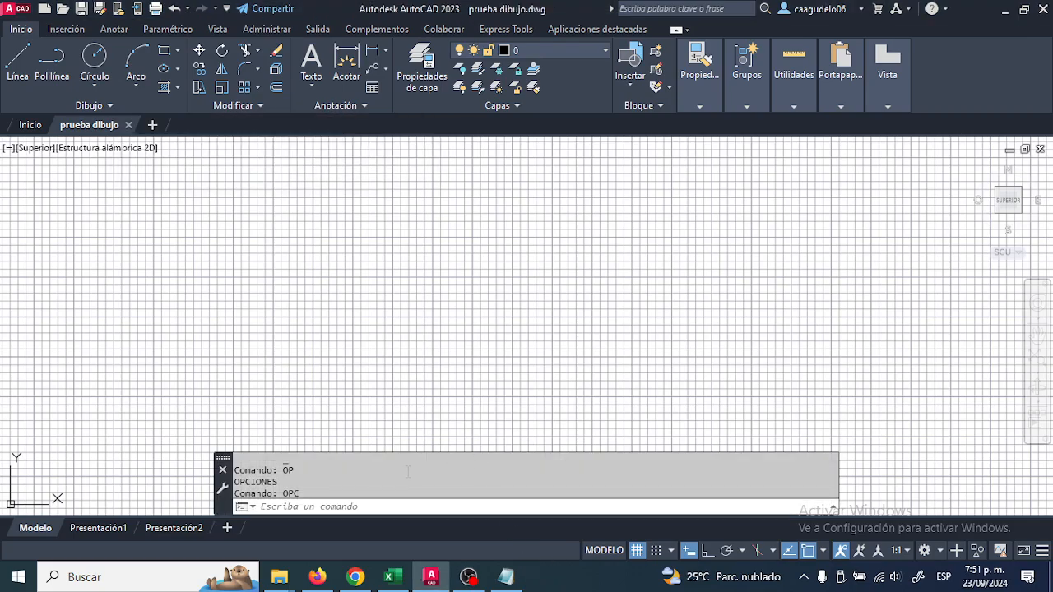
Close the "prueba dibujo" drawing and examine its .bak and .dwg files in the Documents folder
{"action": "key", "text": "Escape"}
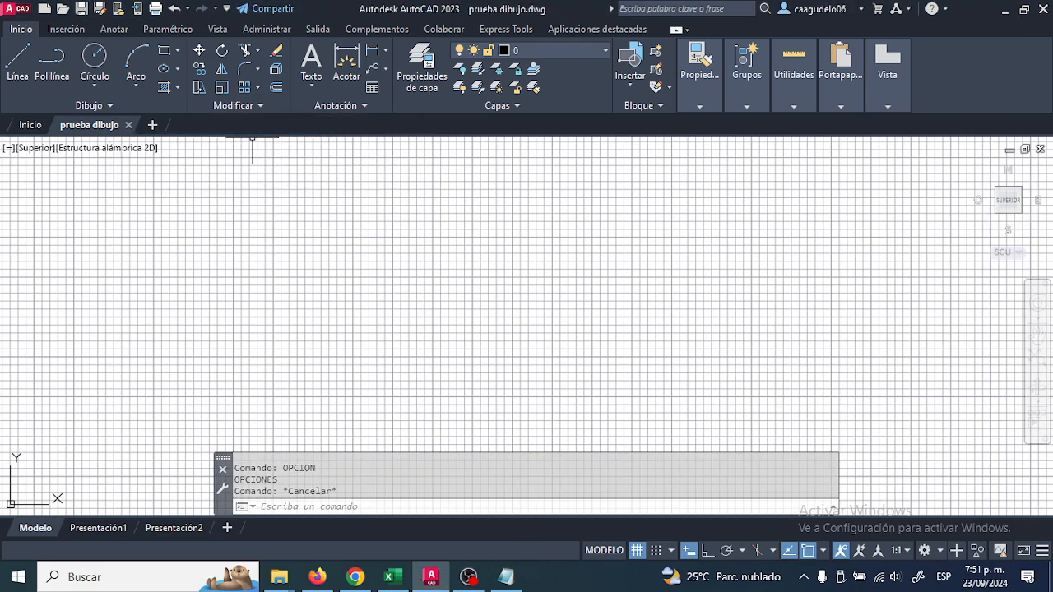
{"action": "left_click", "coordinate": [129, 124]}
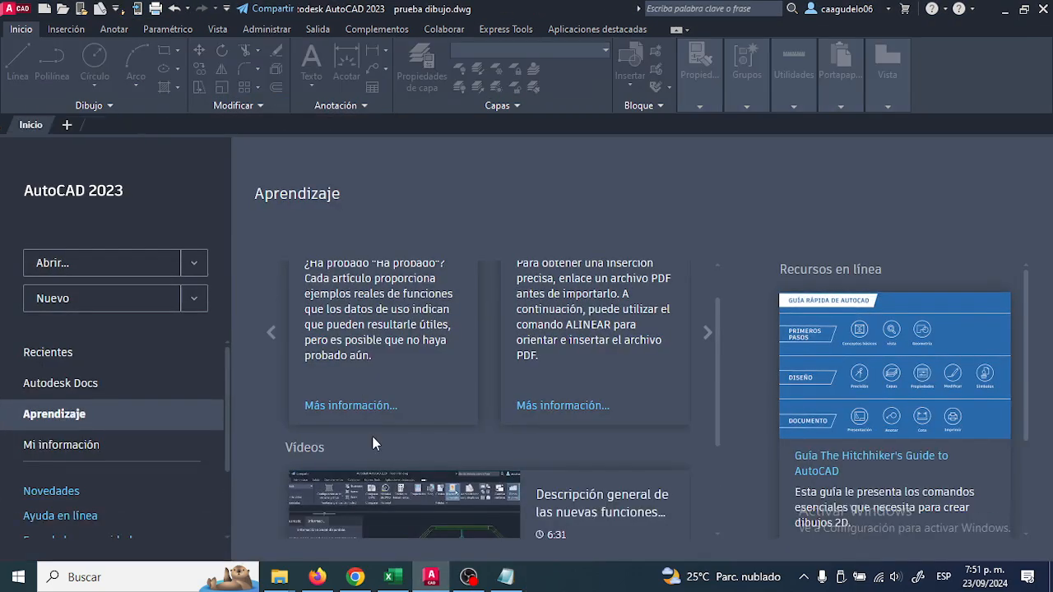
{"action": "mouse_move", "coordinate": [279, 577]}
{"action": "left_click", "coordinate": [360, 533]}
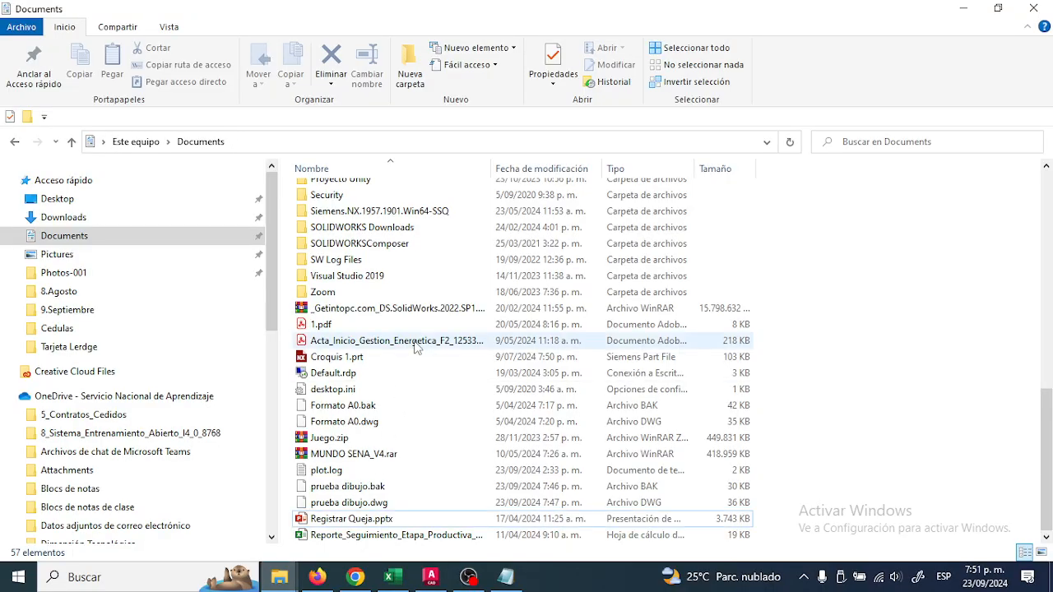
{"action": "left_click", "coordinate": [366, 486]}
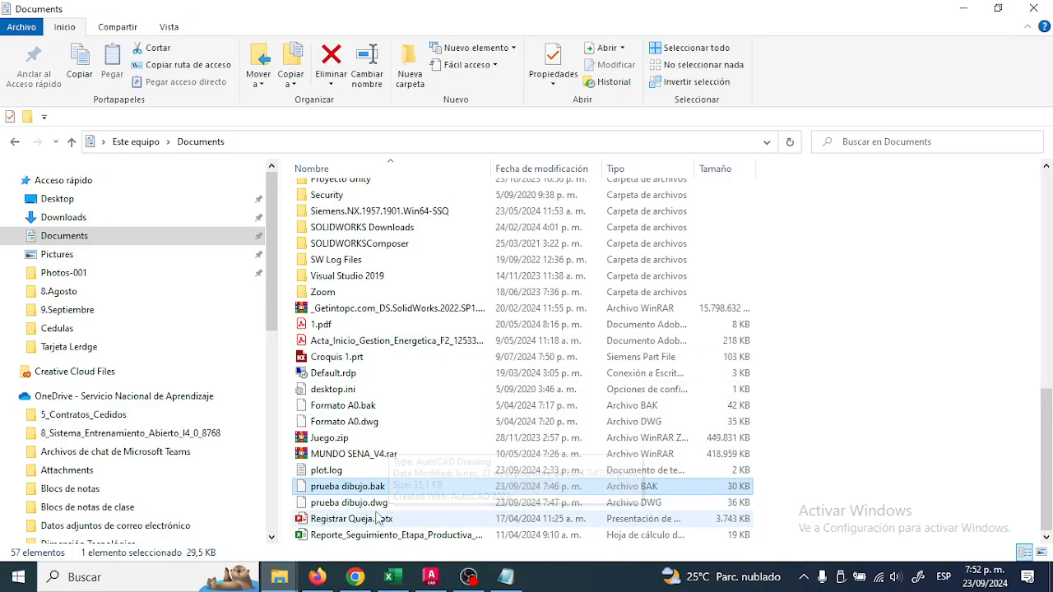
{"action": "left_click", "coordinate": [380, 503]}
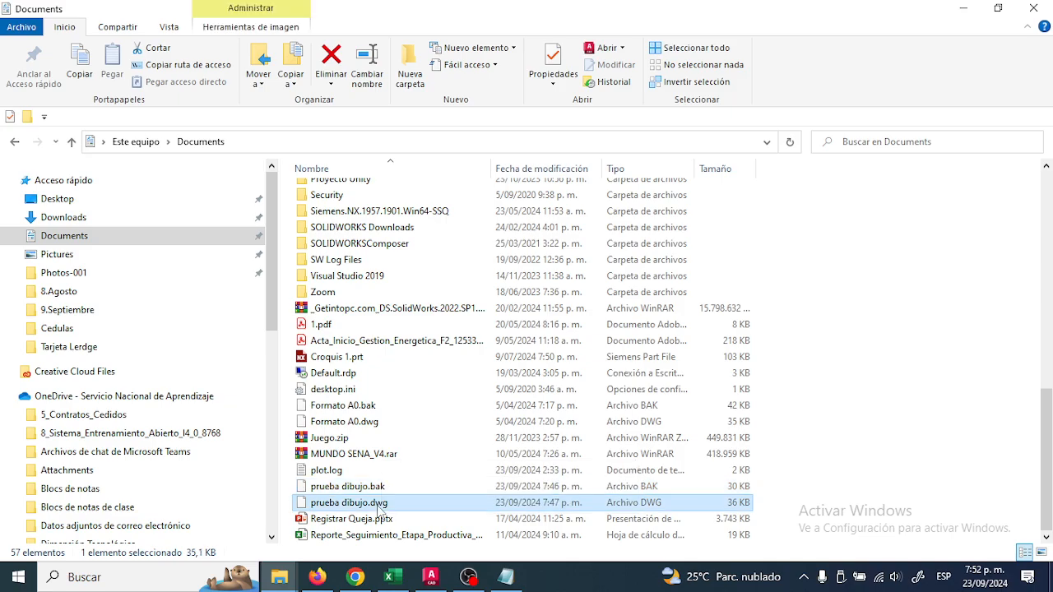
{"action": "left_click", "coordinate": [366, 488]}
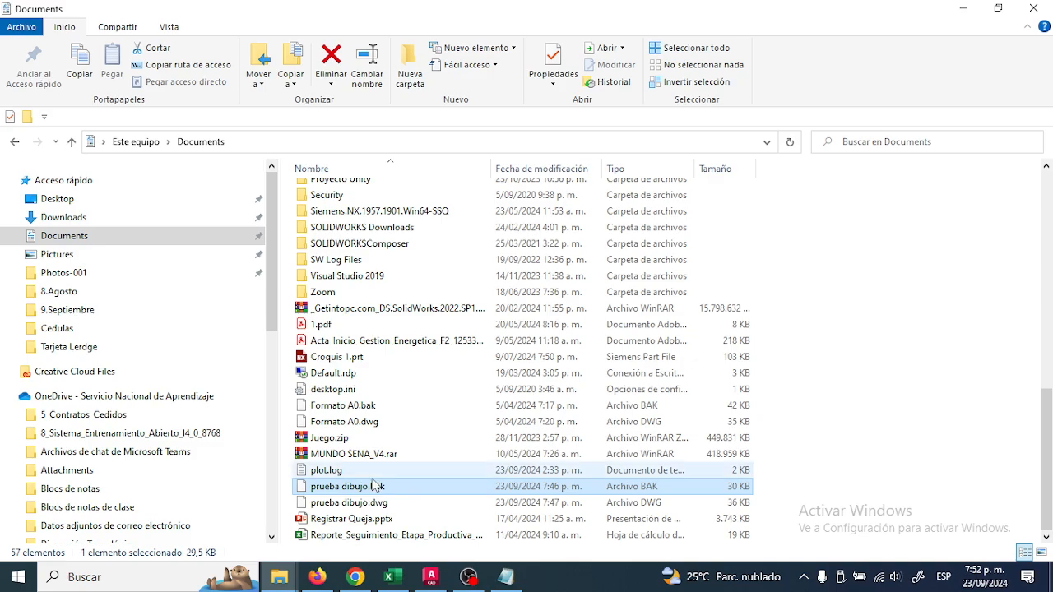
Switch to AutoCAD, create and close one blank drawing, and create another new blank drawing
{"action": "left_click", "coordinate": [430, 576]}
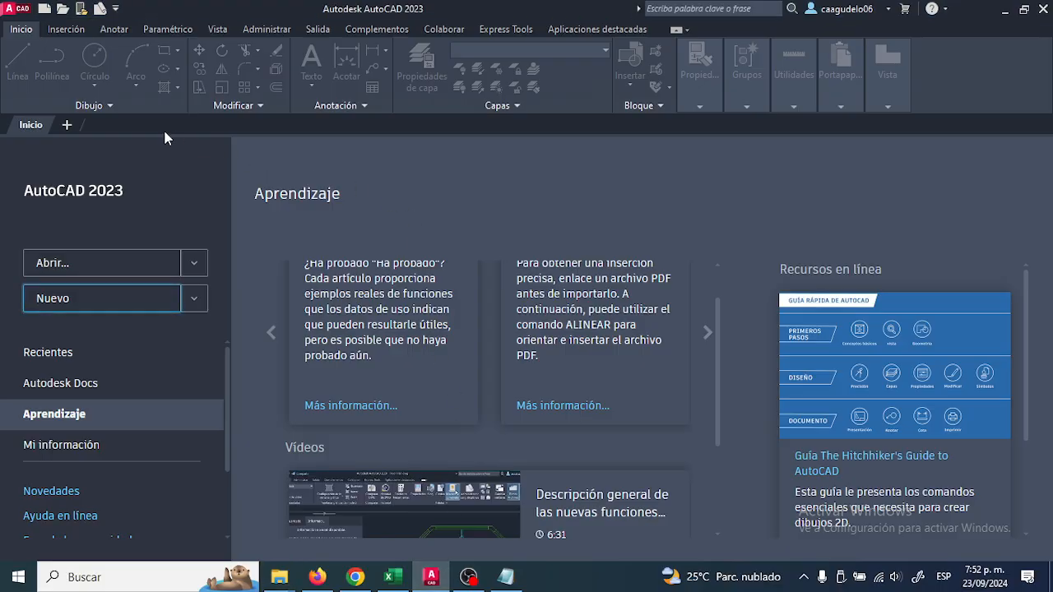
{"action": "left_click", "coordinate": [65, 126]}
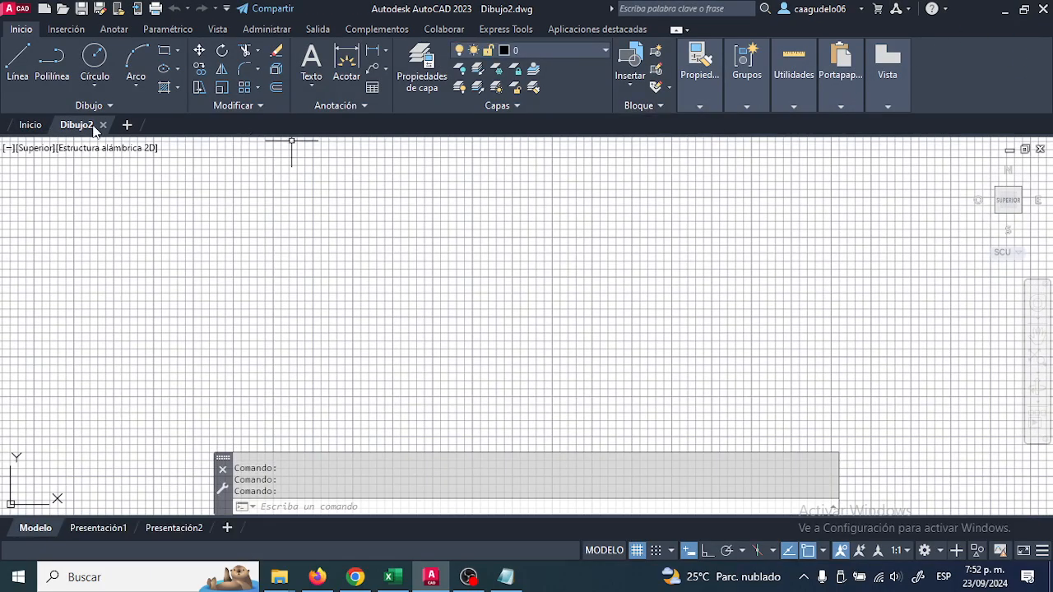
{"action": "mouse_move", "coordinate": [103, 127]}
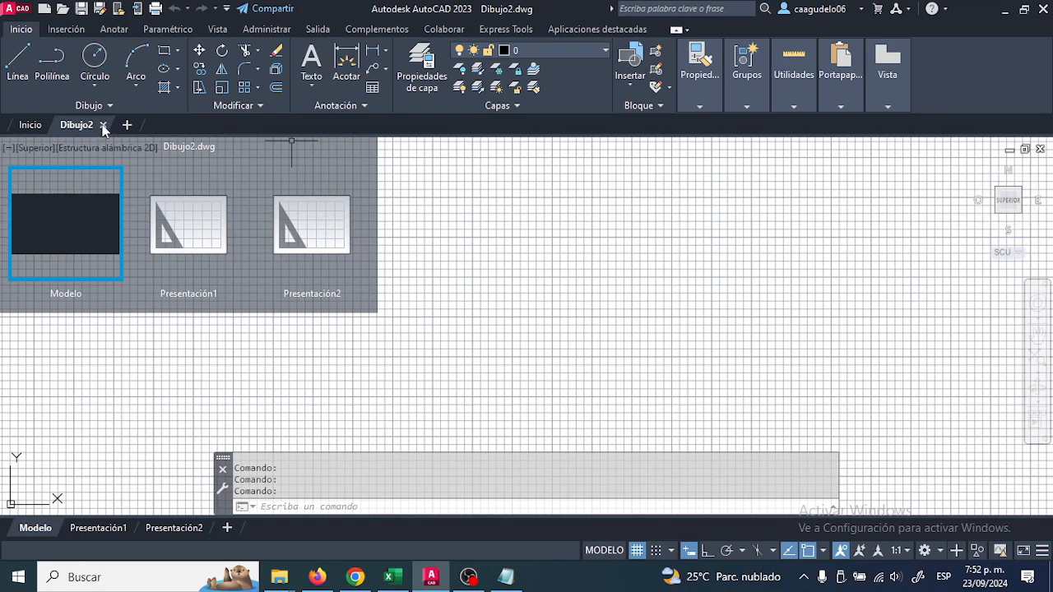
{"action": "left_click", "coordinate": [103, 125]}
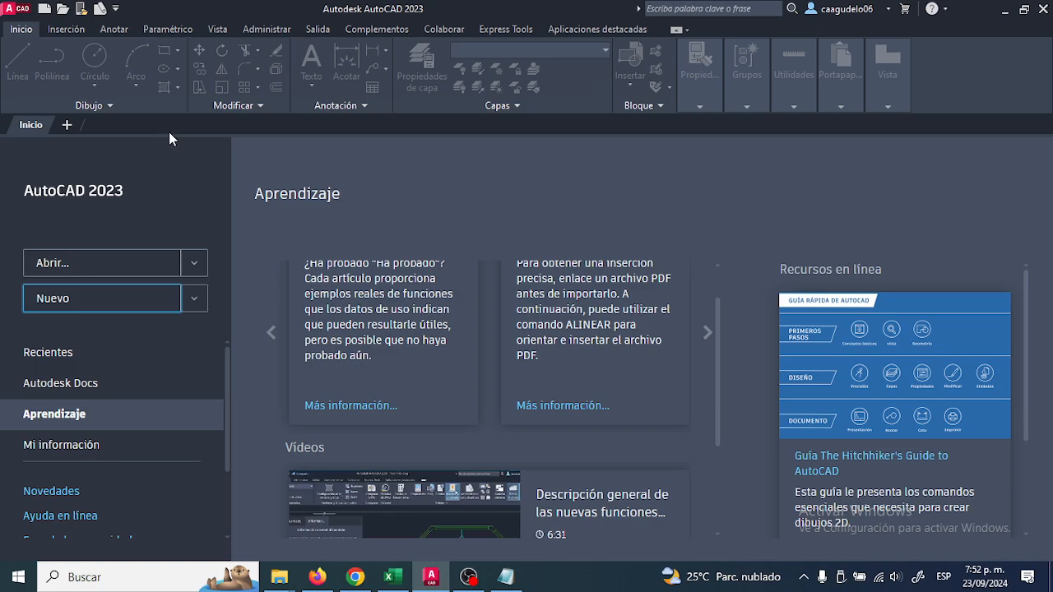
{"action": "left_click", "coordinate": [67, 125]}
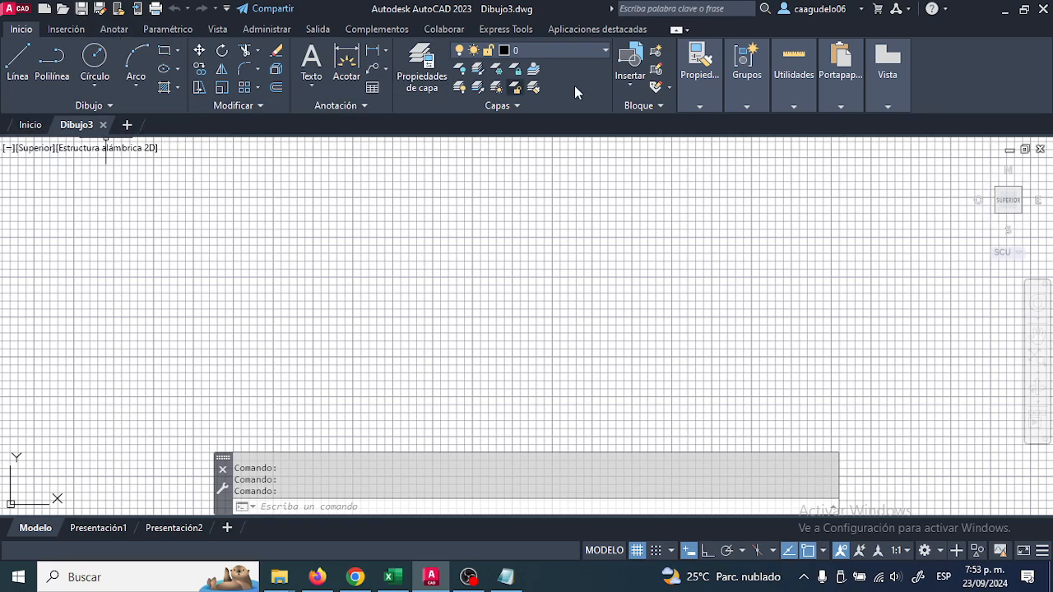
Examine the Inserción, Anotar and Paramétrico ribbon tools and return to the Inicio tools
{"action": "left_click", "coordinate": [66, 29]}
{"action": "left_click", "coordinate": [119, 30]}
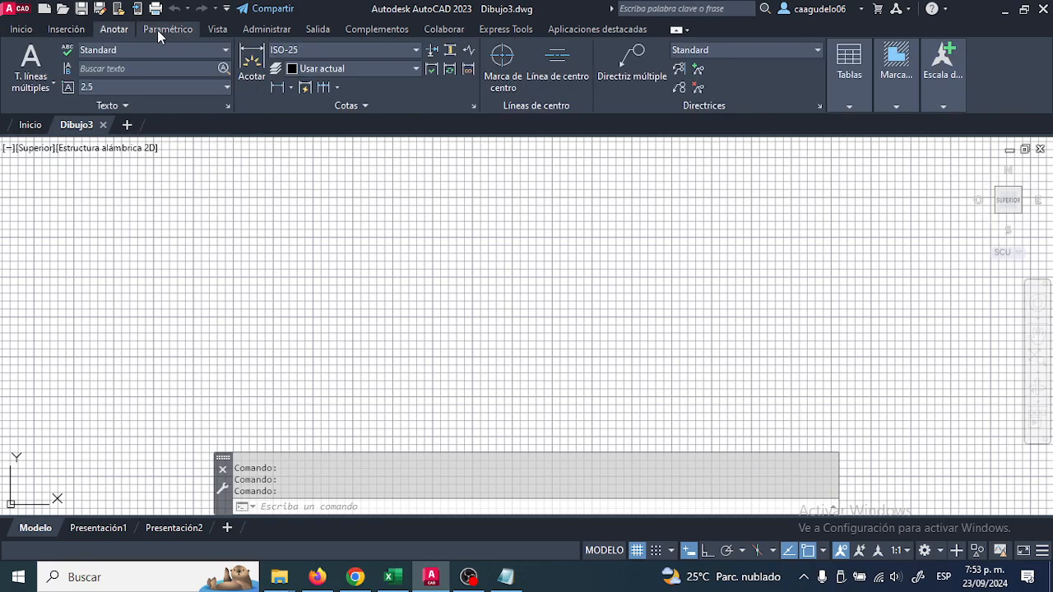
{"action": "left_click", "coordinate": [159, 30]}
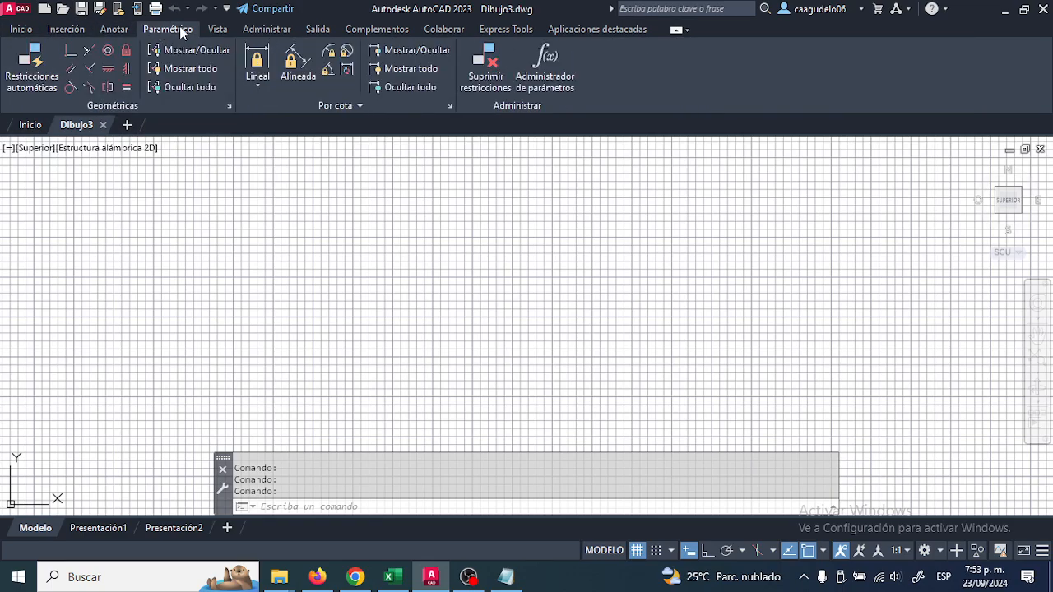
{"action": "left_click", "coordinate": [22, 31]}
{"action": "left_click", "coordinate": [66, 30]}
{"action": "left_click", "coordinate": [116, 31]}
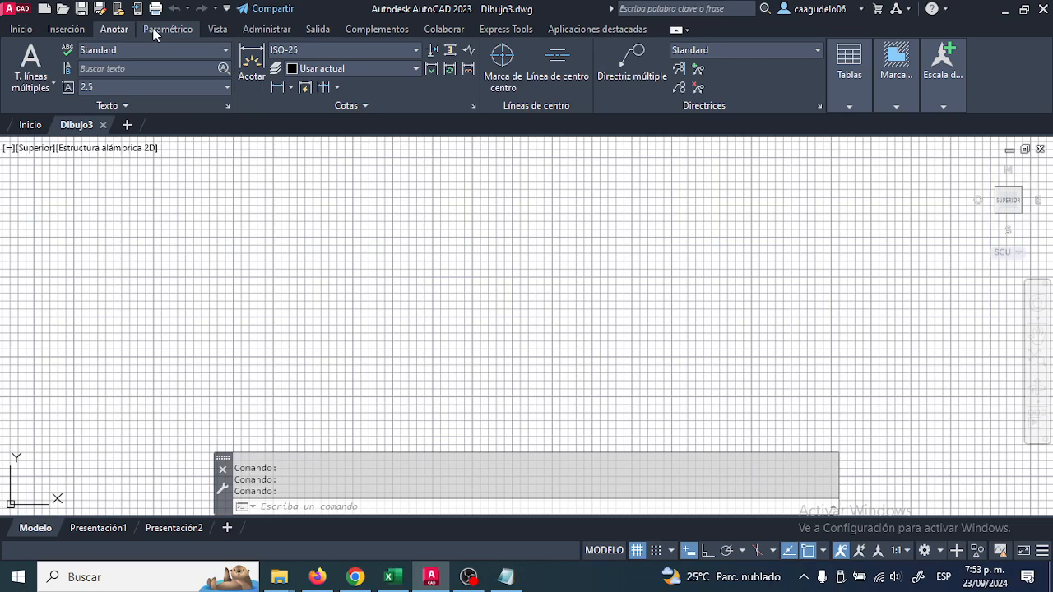
{"action": "left_click", "coordinate": [22, 28]}
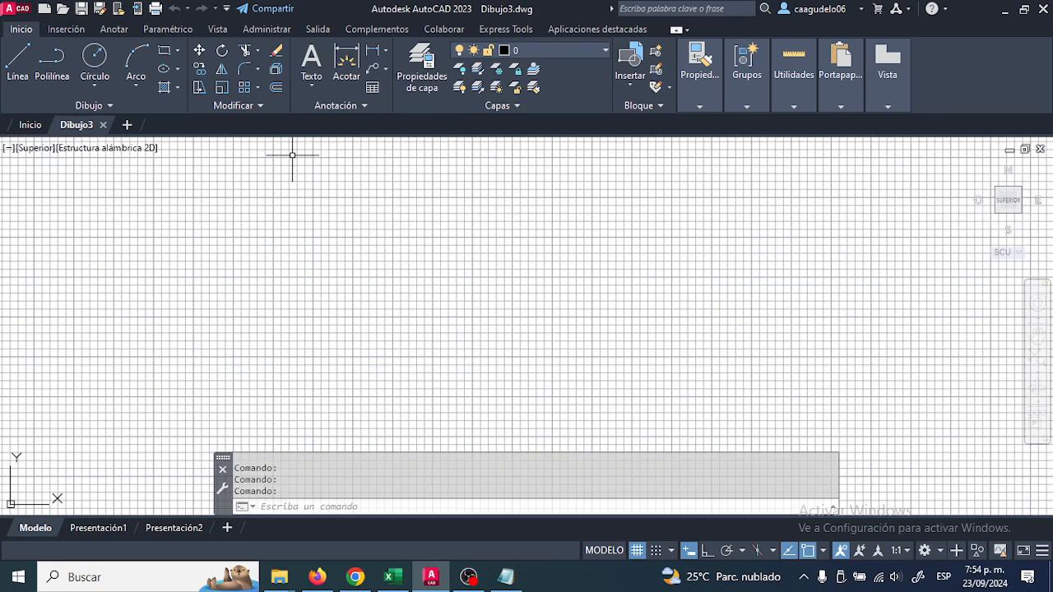
Pan the empty model space in several directions to explore the drawing area
{"action": "mouse_move", "coordinate": [52, 336]}
{"action": "middle_mouse_down"}
{"action": "mouse_move", "coordinate": [222, 287]}
{"action": "mouse_move", "coordinate": [282, 329]}
{"action": "mouse_move", "coordinate": [45, 277]}
{"action": "mouse_move", "coordinate": [86, 303]}
{"action": "middle_mouse_up"}
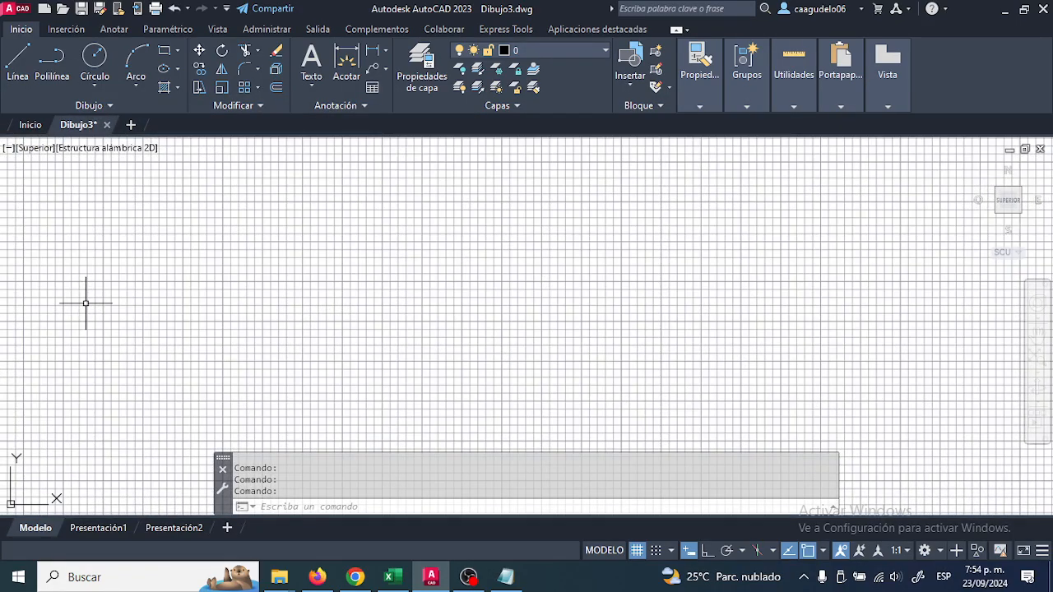
{"action": "middle_click_drag", "start_coordinate": [457, 321], "coordinate": [419, 275]}
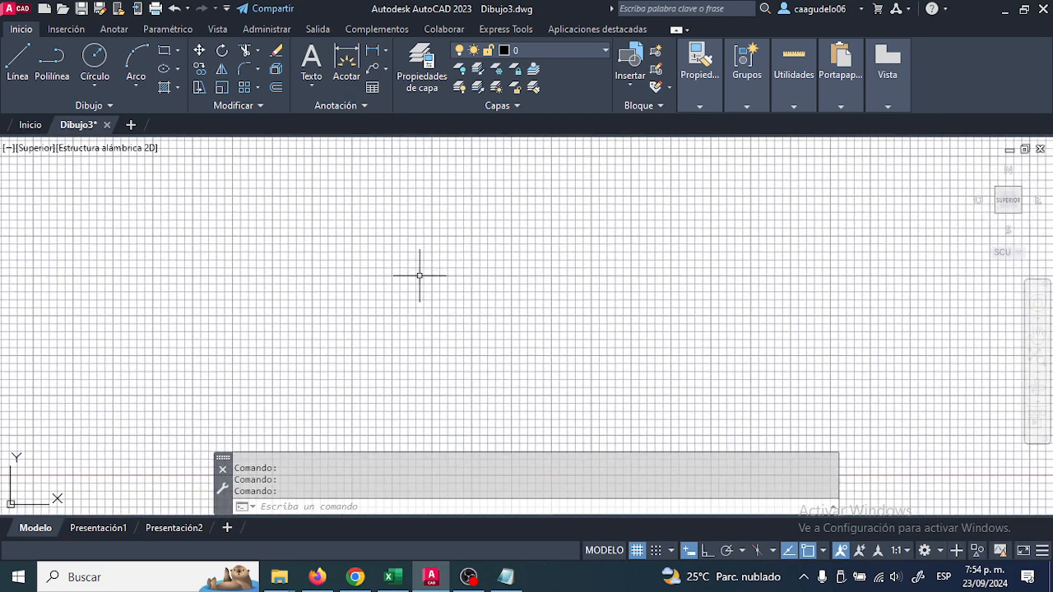
{"action": "mouse_move", "coordinate": [82, 533]}
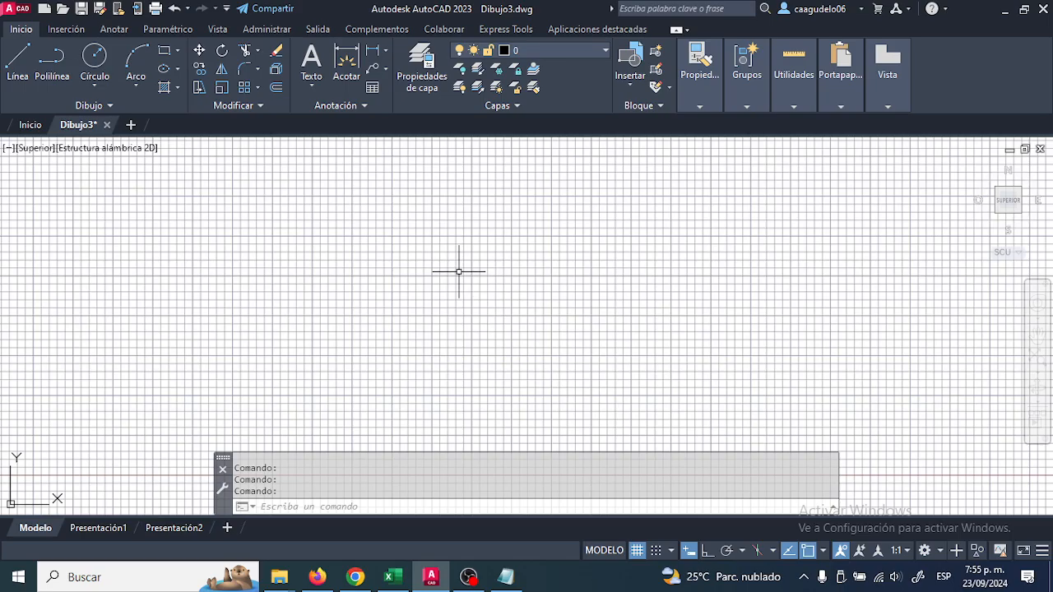
{"action": "mouse_move", "coordinate": [442, 298]}
{"action": "middle_mouse_down"}
{"action": "mouse_move", "coordinate": [534, 294]}
{"action": "mouse_move", "coordinate": [441, 331]}
{"action": "mouse_move", "coordinate": [241, 282]}
{"action": "mouse_move", "coordinate": [639, 252]}
{"action": "mouse_move", "coordinate": [743, 332]}
{"action": "mouse_move", "coordinate": [289, 286]}
{"action": "mouse_move", "coordinate": [233, 296]}
{"action": "mouse_move", "coordinate": [284, 277]}
{"action": "middle_mouse_up"}
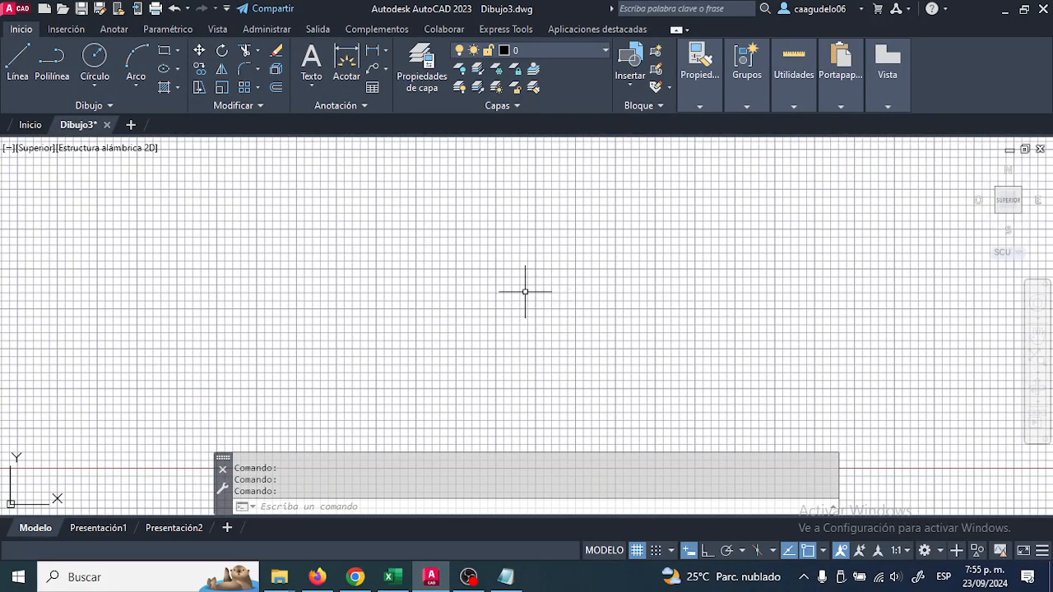
{"action": "mouse_move", "coordinate": [541, 338]}
{"action": "middle_mouse_down"}
{"action": "mouse_move", "coordinate": [545, 320]}
{"action": "mouse_move", "coordinate": [727, 289]}
{"action": "mouse_move", "coordinate": [510, 310]}
{"action": "mouse_move", "coordinate": [698, 345]}
{"action": "mouse_move", "coordinate": [338, 327]}
{"action": "mouse_move", "coordinate": [820, 271]}
{"action": "mouse_move", "coordinate": [664, 312]}
{"action": "mouse_move", "coordinate": [364, 326]}
{"action": "mouse_move", "coordinate": [576, 364]}
{"action": "middle_mouse_up"}
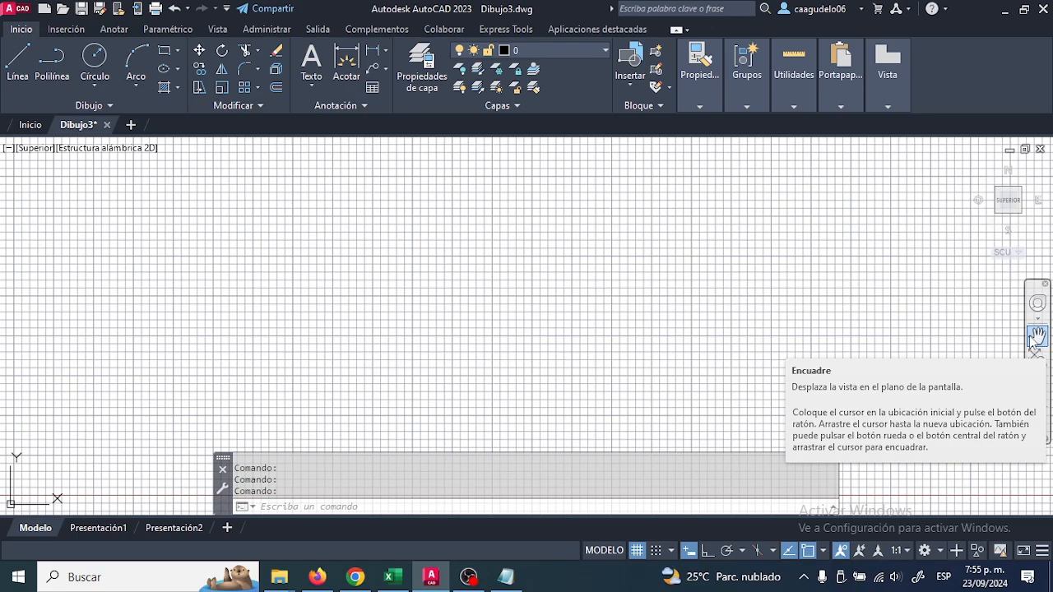
Restore the AutoCAD window down from full screen and extend it to the full height of the desktop
{"action": "left_click", "coordinate": [1024, 9]}
{"action": "left_click_drag", "start_coordinate": [909, 20], "coordinate": [1030, 7]}
{"action": "left_click_drag", "start_coordinate": [556, 7], "coordinate": [567, 27]}
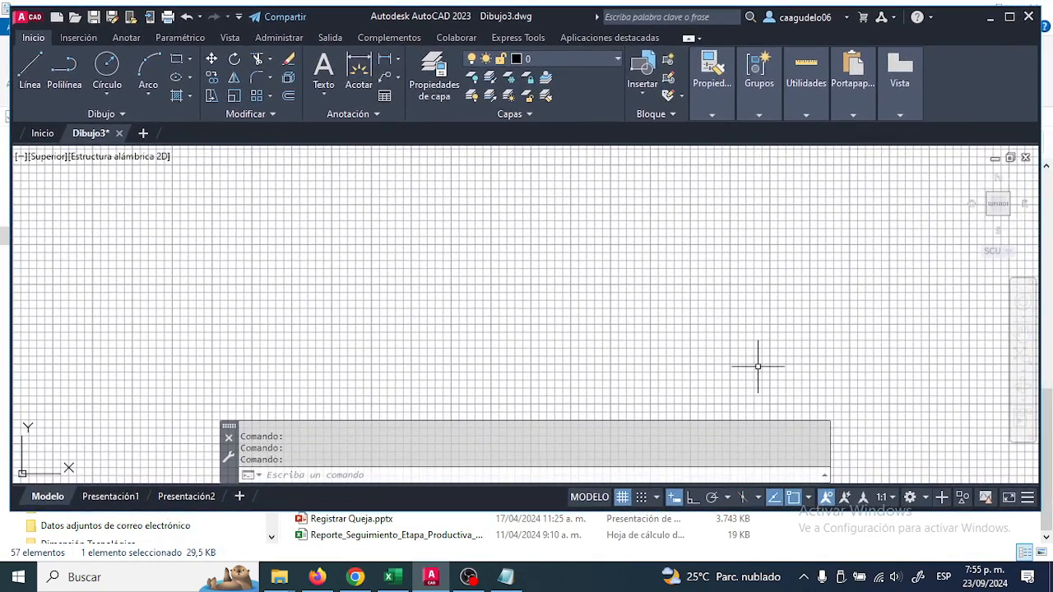
{"action": "left_click", "coordinate": [775, 518]}
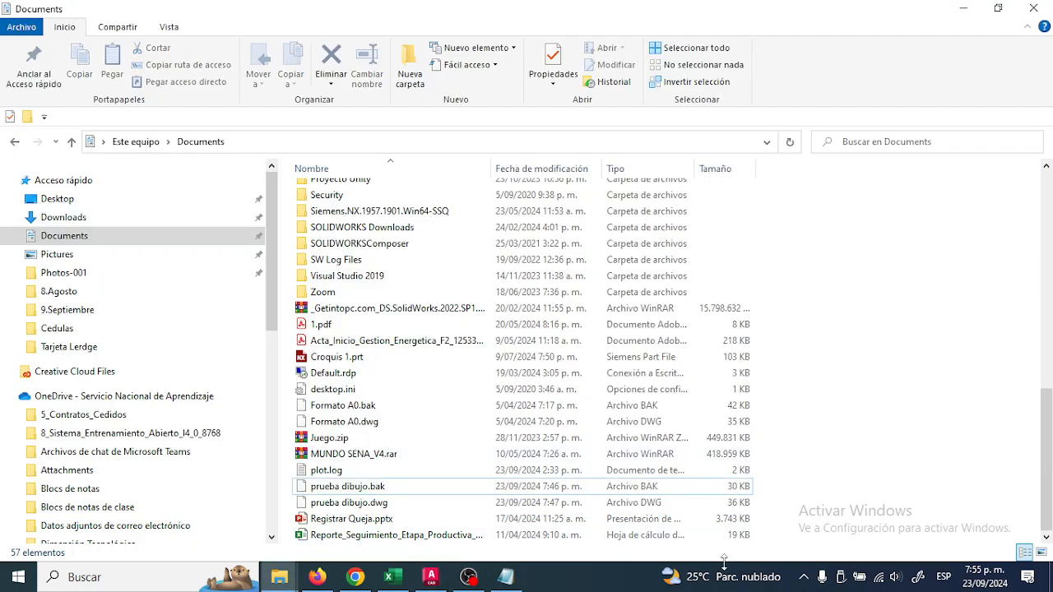
{"action": "left_click", "coordinate": [430, 577]}
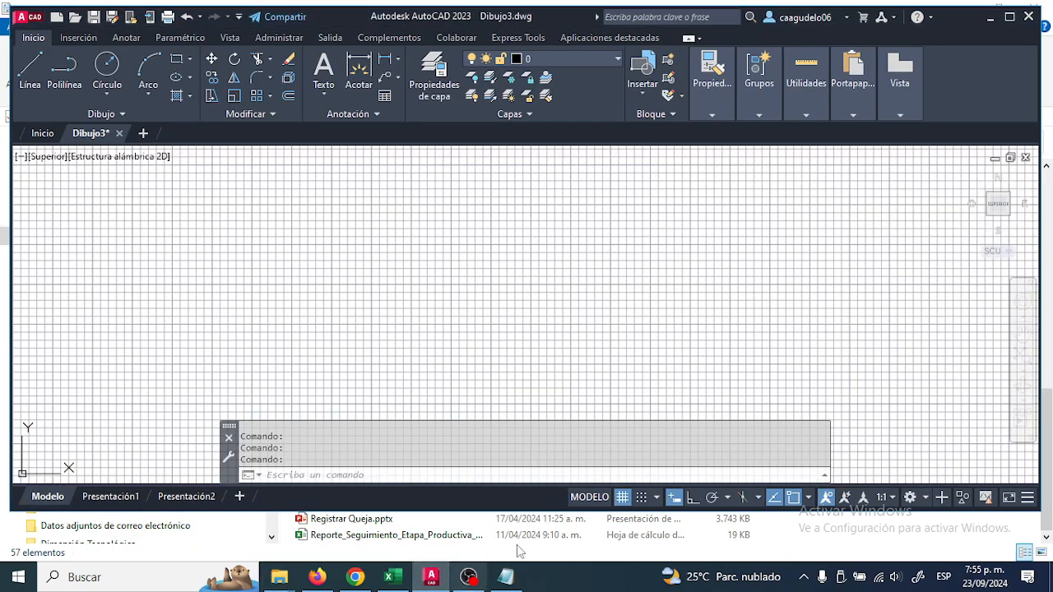
{"action": "double_click", "coordinate": [569, 510]}
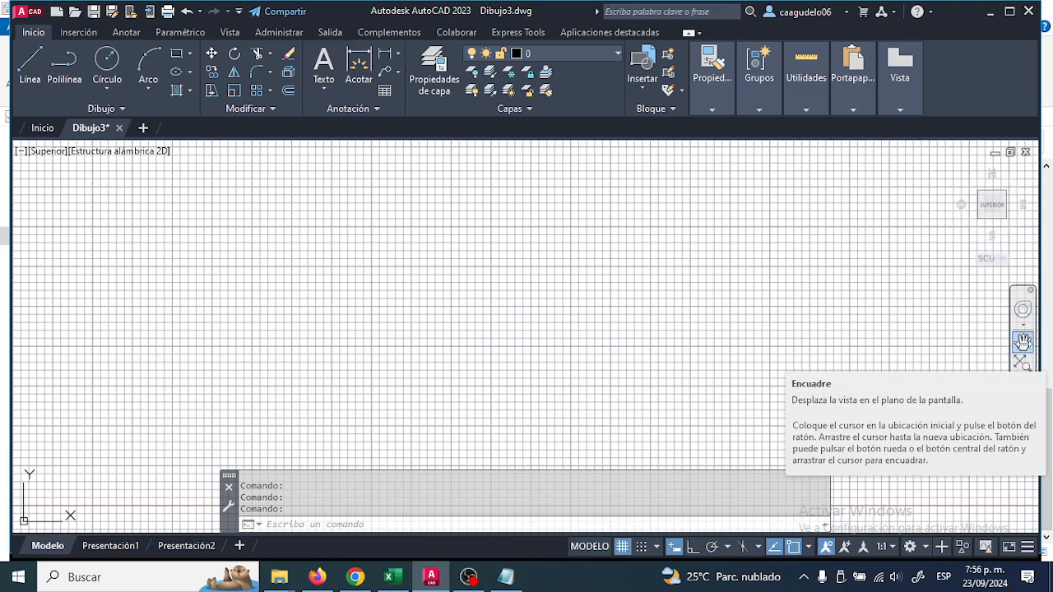
Pan the model space with the Encuadre tool, exit it, and zoom the grid out and back in
{"action": "left_click", "coordinate": [1023, 342]}
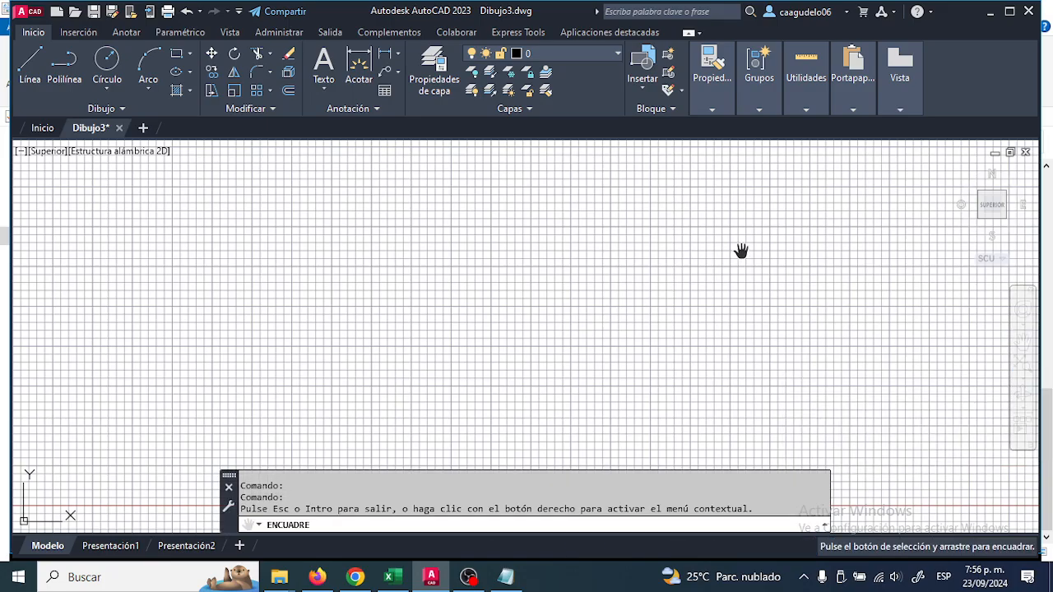
{"action": "left_click_drag", "start_coordinate": [705, 232], "coordinate": [529, 296]}
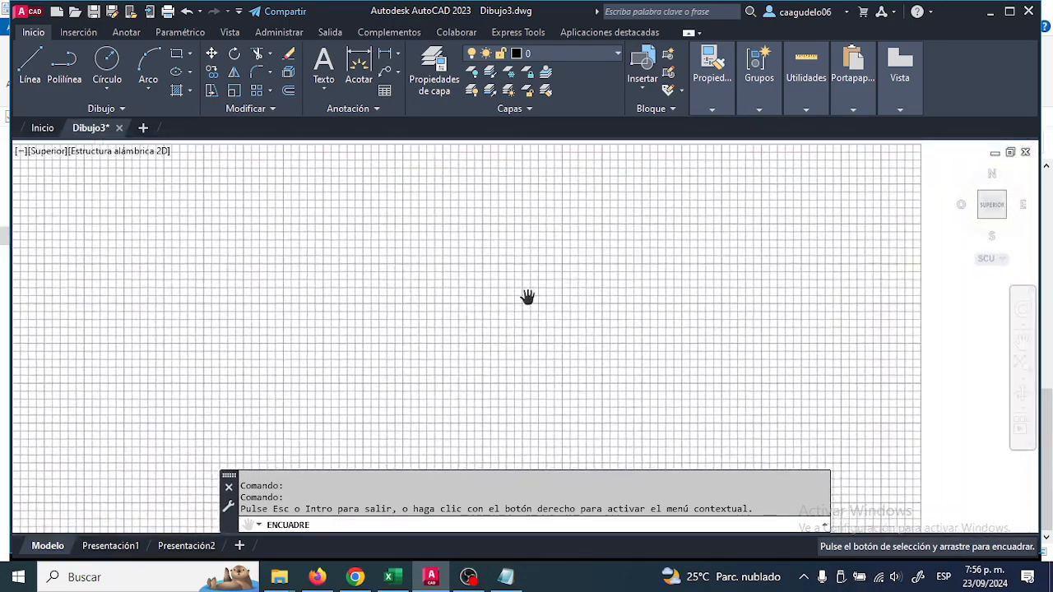
{"action": "key", "text": "Escape"}
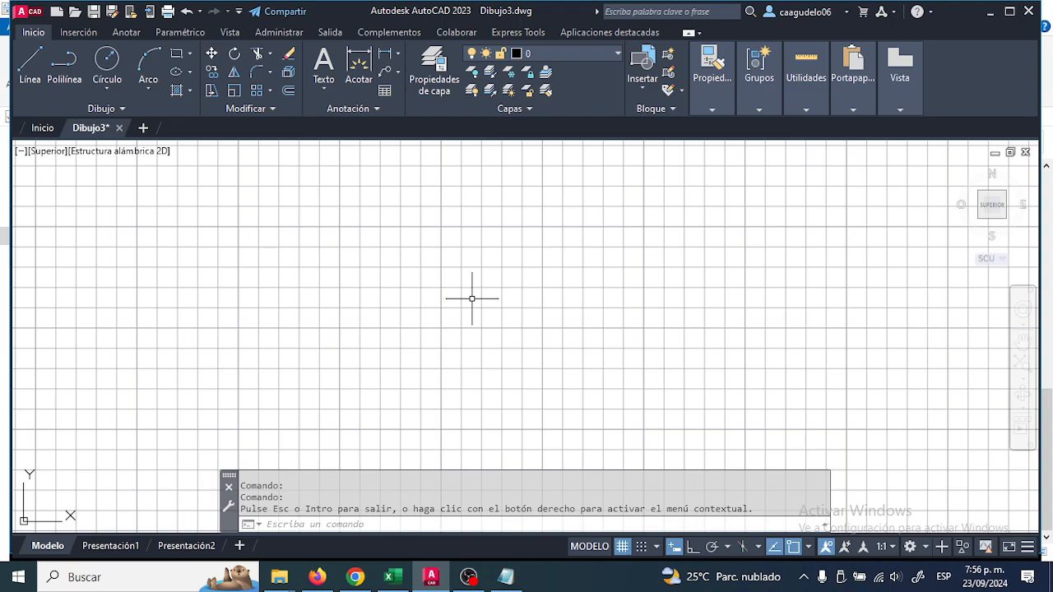
{"action": "scroll", "coordinate": [472, 344], "scroll_direction": "down", "scroll_amount": 3}
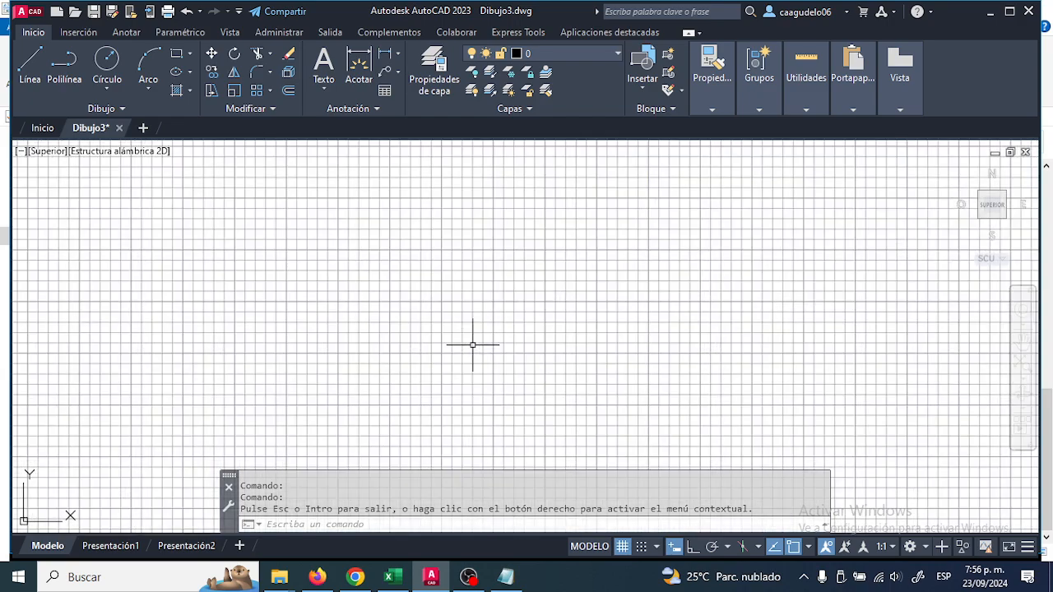
{"action": "scroll", "coordinate": [474, 342], "scroll_direction": "up", "scroll_amount": 4}
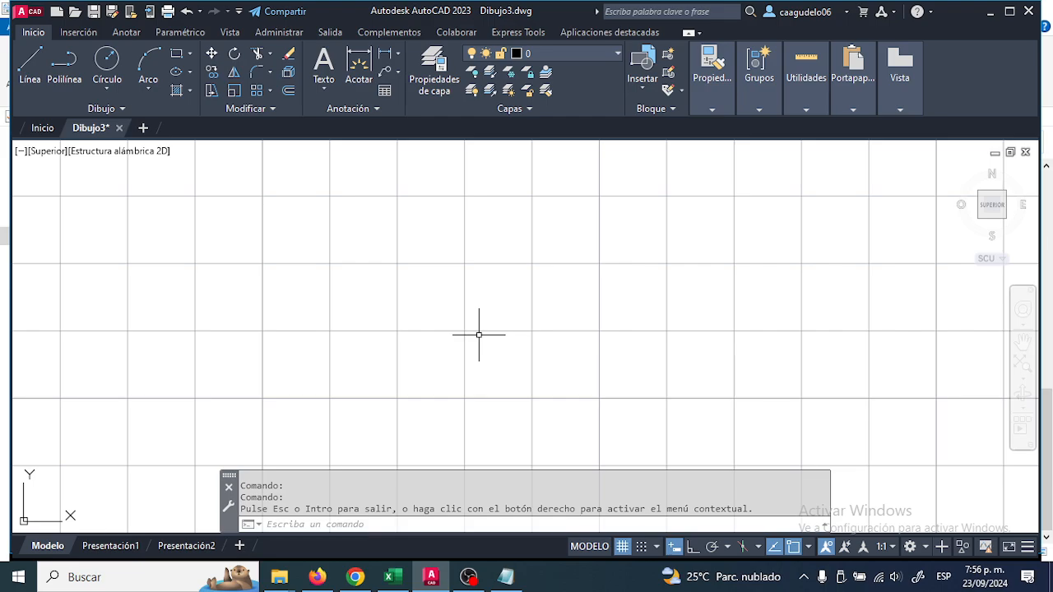
Draw a wide rectangle in the middle of the model space and a small circle up and to the left of it
{"action": "scroll", "coordinate": [479, 335], "scroll_direction": "down", "scroll_amount": 3}
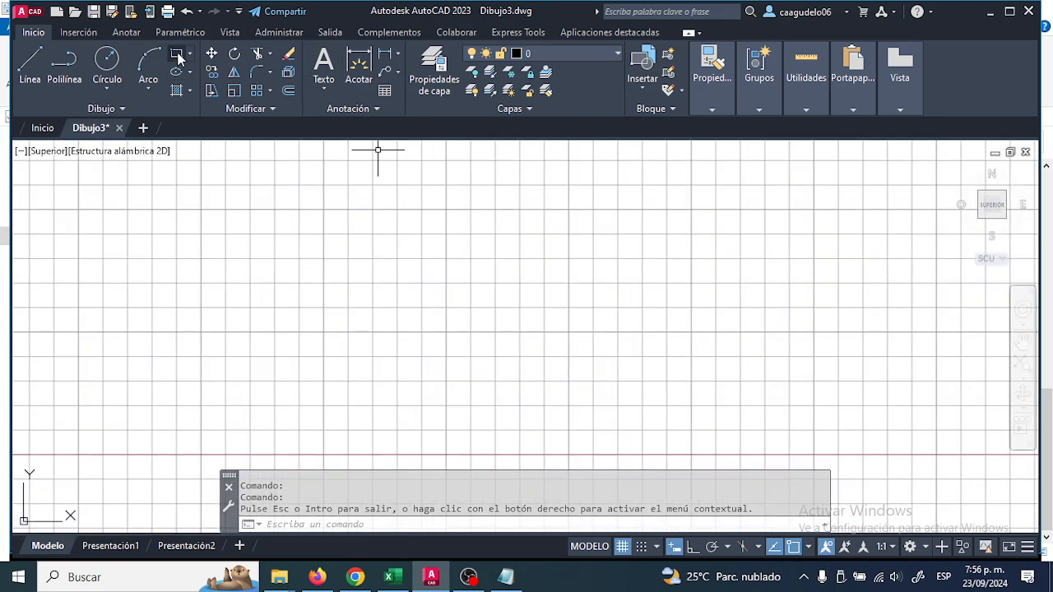
{"action": "left_click", "coordinate": [176, 54]}
{"action": "left_click", "coordinate": [463, 260]}
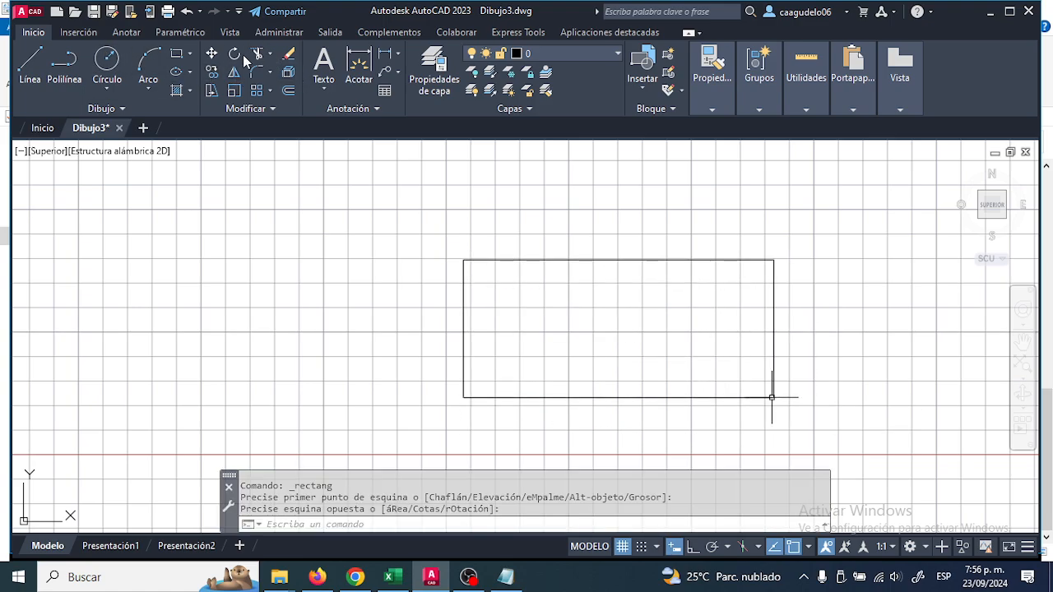
{"action": "left_click", "coordinate": [126, 58]}
{"action": "left_click", "coordinate": [152, 219]}
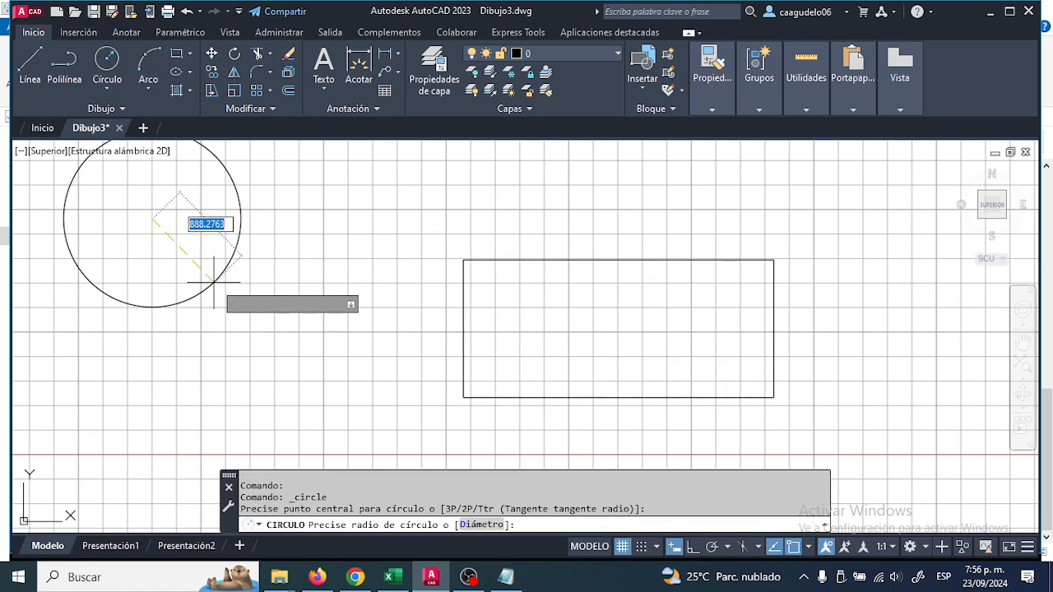
{"action": "left_click", "coordinate": [183, 245]}
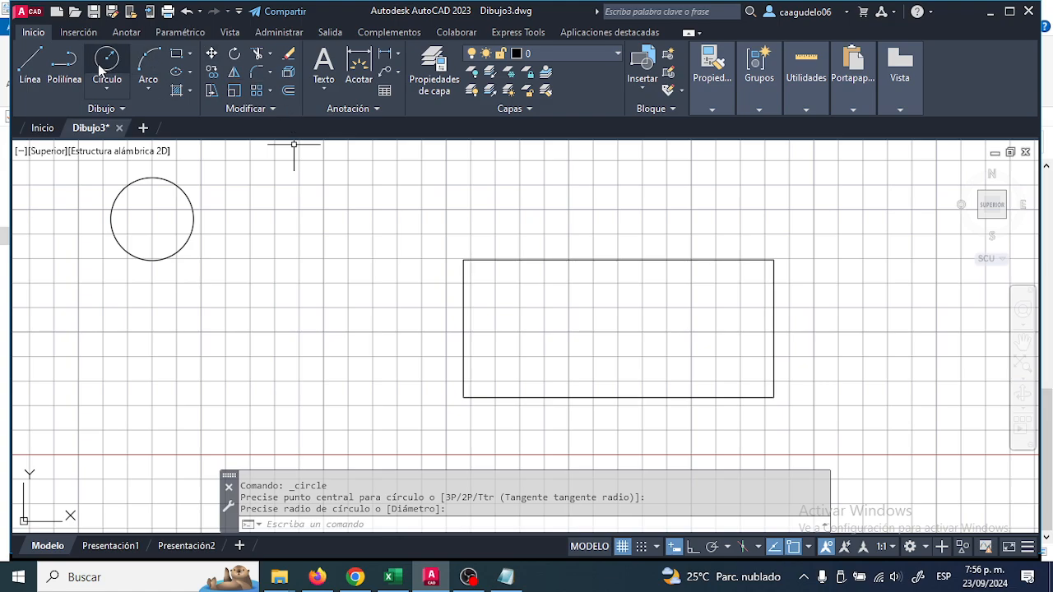
Draw two separate diagonal lines that cross as an X between the circle and the rectangle
{"action": "left_click", "coordinate": [30, 62]}
{"action": "left_click", "coordinate": [271, 398]}
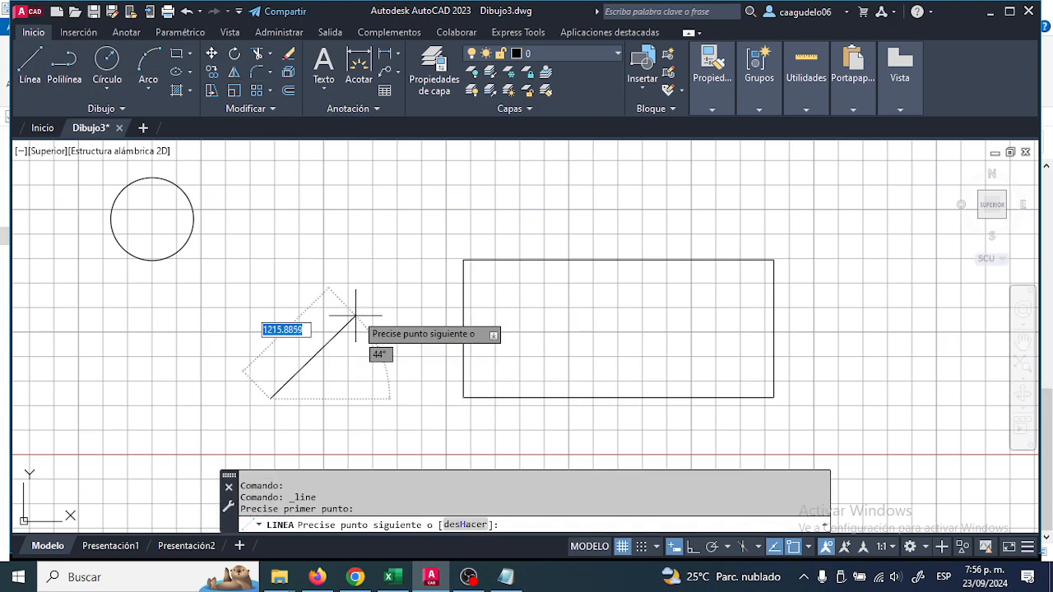
{"action": "left_click", "coordinate": [376, 292]}
{"action": "key", "text": "Escape"}
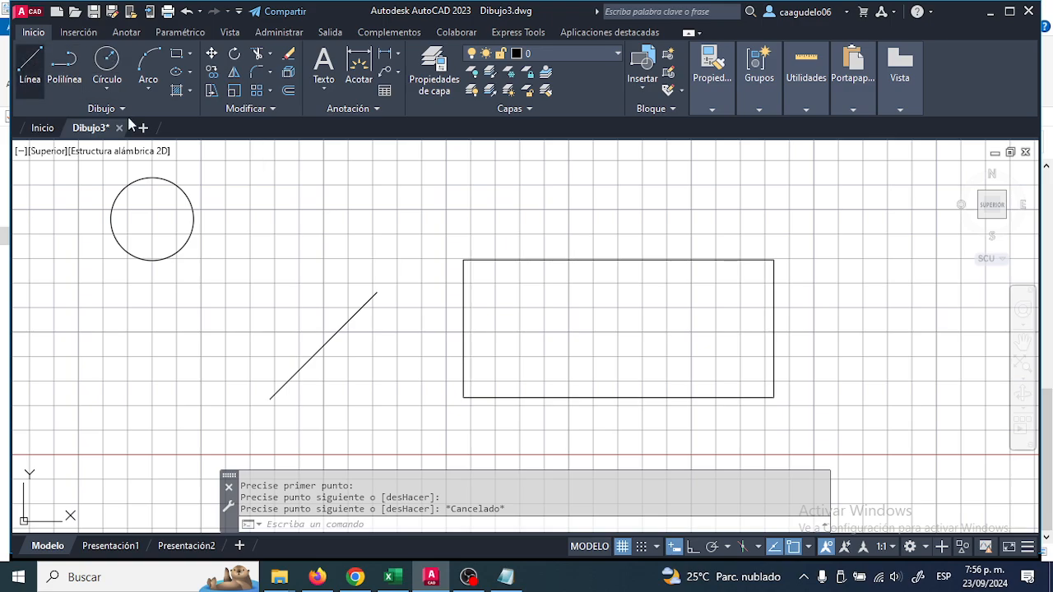
{"action": "left_click", "coordinate": [30, 62]}
{"action": "left_click", "coordinate": [294, 292]}
{"action": "left_click", "coordinate": [397, 396]}
{"action": "key", "text": "Escape"}
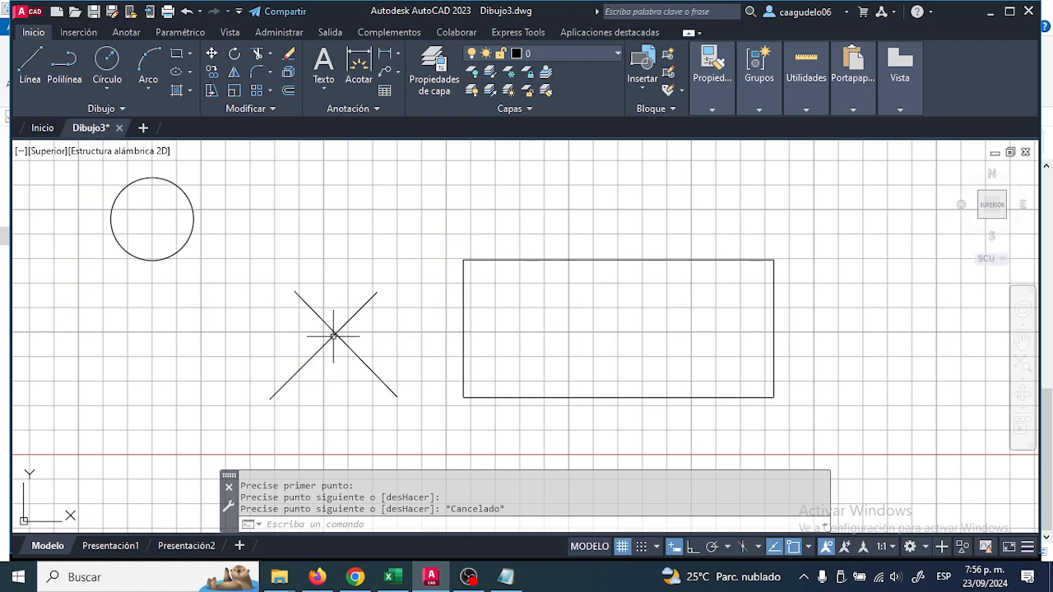
Zoom in on the crossing of the two lines and on an empty area, zooming back out each time
{"action": "mouse_move", "coordinate": [333, 336]}
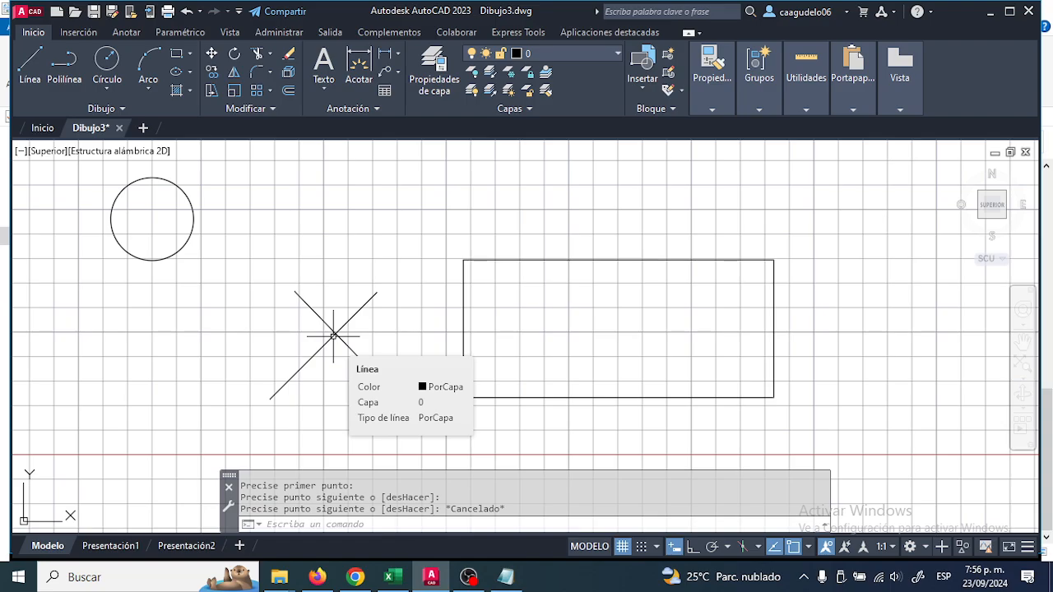
{"action": "scroll", "coordinate": [330, 333], "scroll_direction": "up", "scroll_amount": 3}
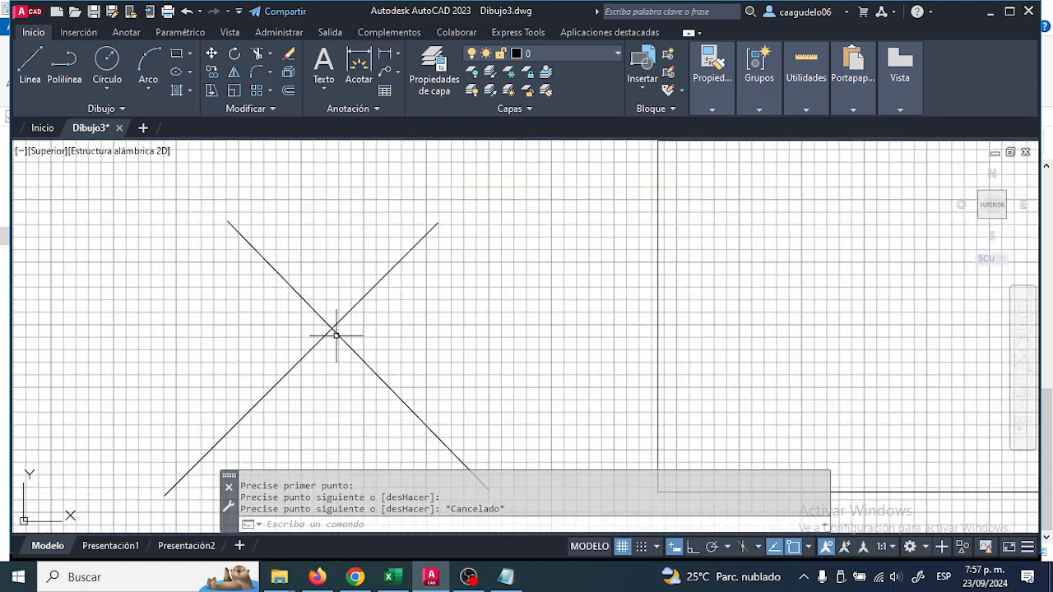
{"action": "scroll", "coordinate": [328, 331], "scroll_direction": "up", "scroll_amount": 4}
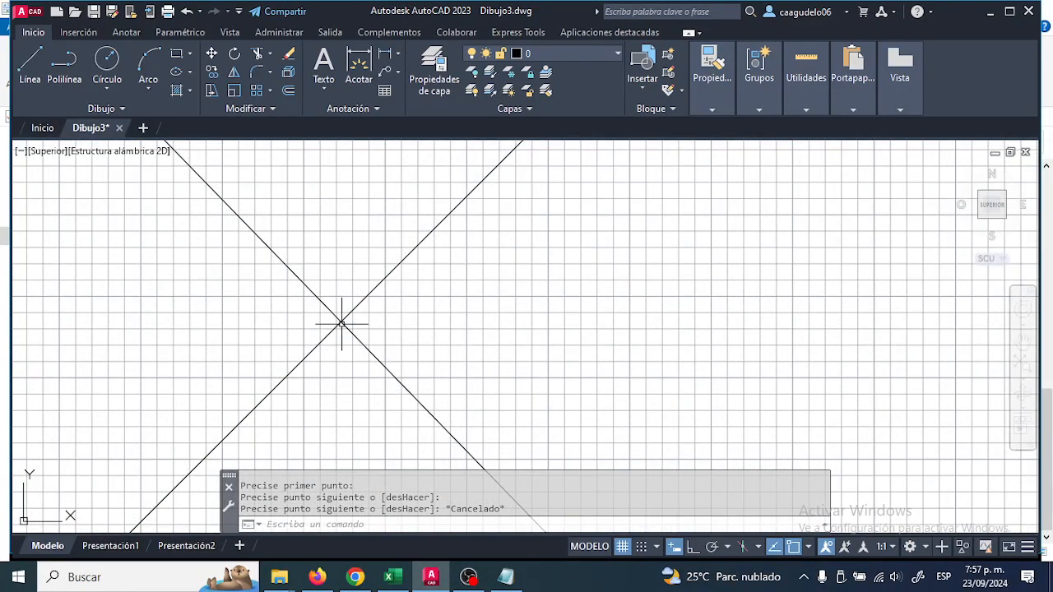
{"action": "scroll", "coordinate": [335, 321], "scroll_direction": "up", "scroll_amount": 3}
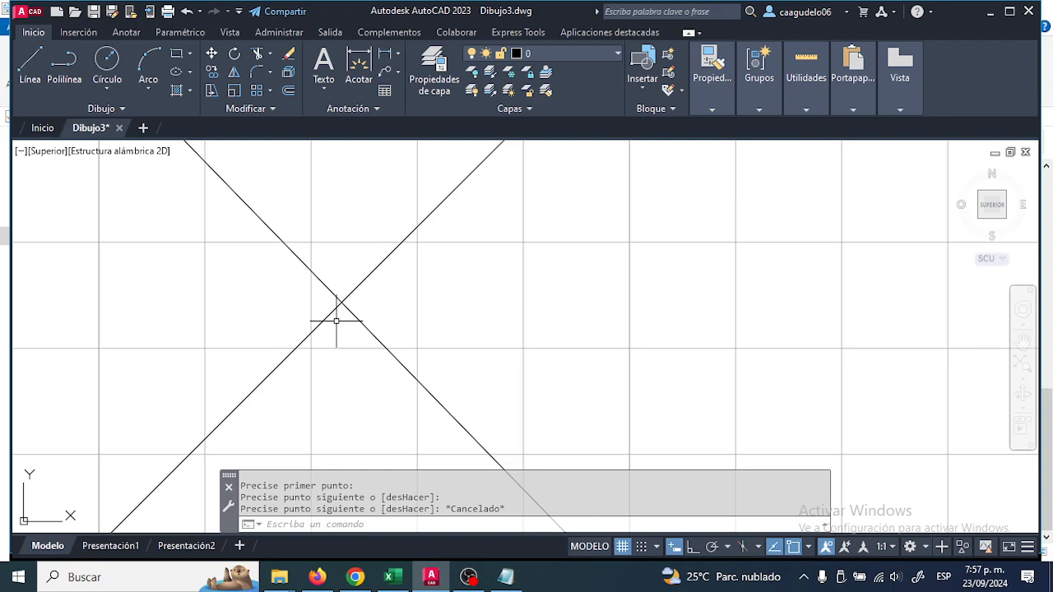
{"action": "scroll", "coordinate": [337, 323], "scroll_direction": "down", "scroll_amount": 7}
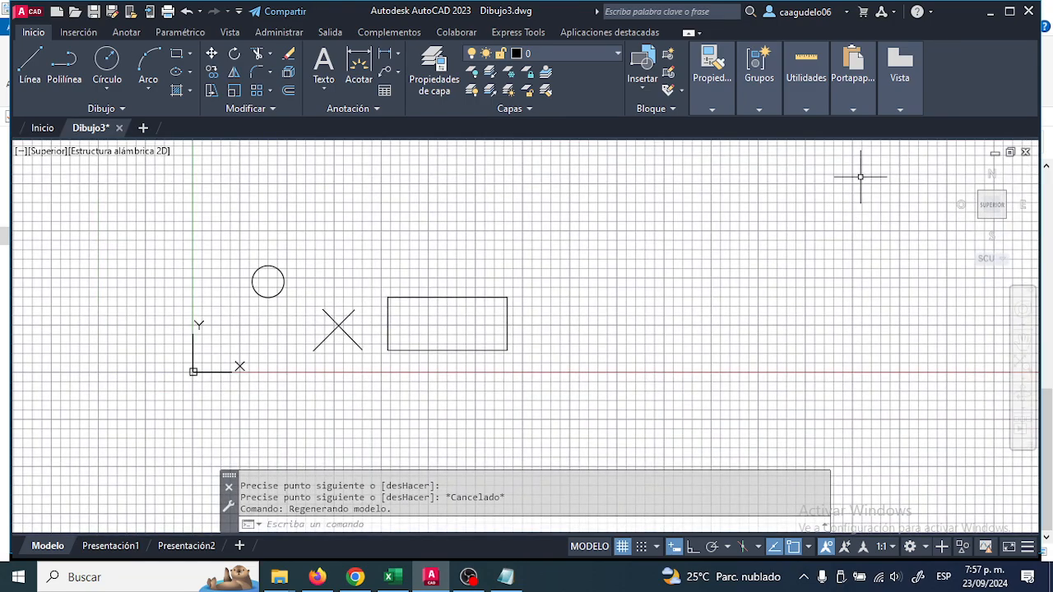
{"action": "scroll", "coordinate": [857, 171], "scroll_direction": "up", "scroll_amount": 4}
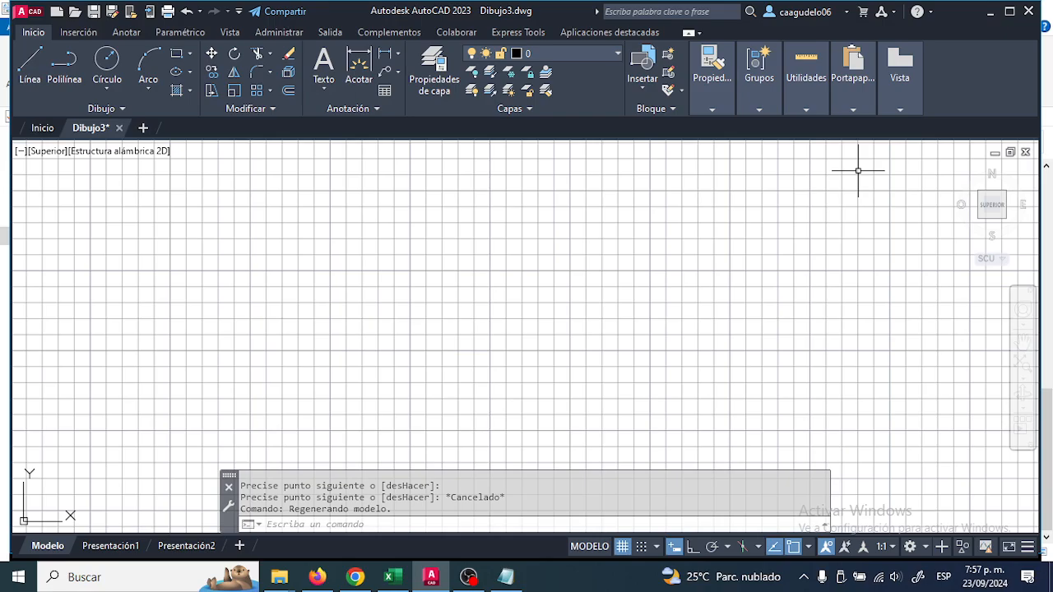
{"action": "scroll", "coordinate": [857, 170], "scroll_direction": "down", "scroll_amount": 6}
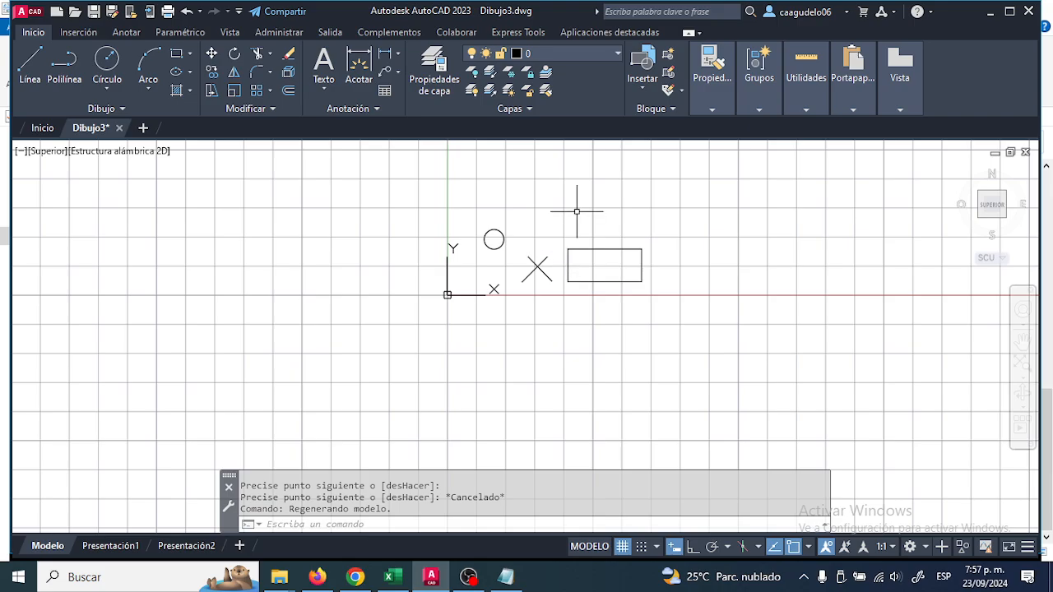
Zoom in and out around the rectangle, the circle and an upper end of the X to examine each closely
{"action": "scroll", "coordinate": [580, 215], "scroll_direction": "up", "scroll_amount": 5}
{"action": "scroll", "coordinate": [630, 258], "scroll_direction": "down", "scroll_amount": 4}
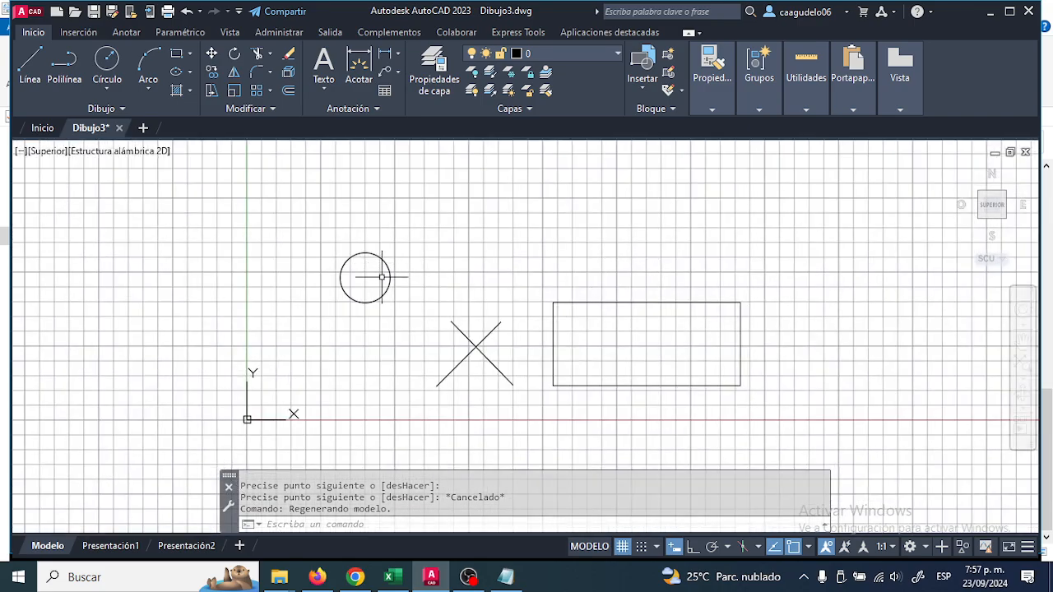
{"action": "scroll", "coordinate": [370, 277], "scroll_direction": "up", "scroll_amount": 4}
{"action": "scroll", "coordinate": [395, 239], "scroll_direction": "up", "scroll_amount": 3}
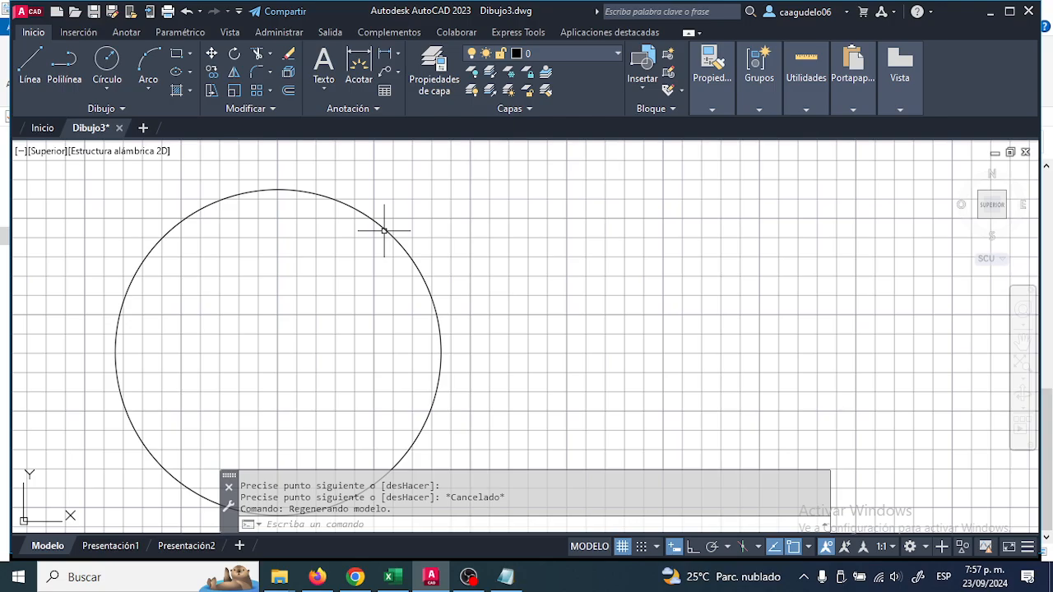
{"action": "scroll", "coordinate": [383, 230], "scroll_direction": "down", "scroll_amount": 8}
{"action": "middle_click_drag", "start_coordinate": [455, 291], "coordinate": [378, 296]}
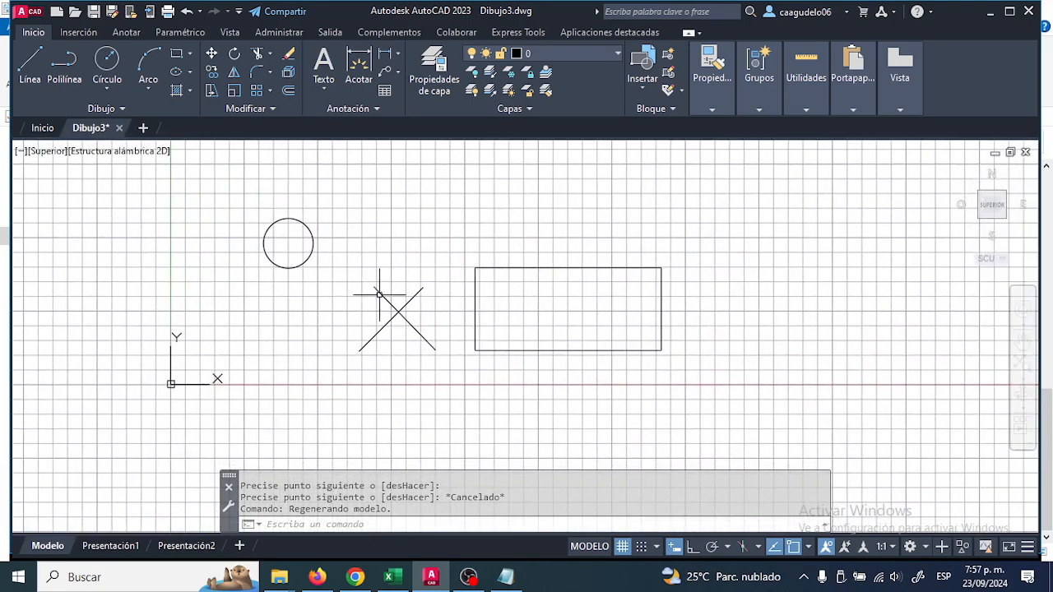
{"action": "scroll", "coordinate": [432, 310], "scroll_direction": "up", "scroll_amount": 5}
{"action": "scroll", "coordinate": [433, 310], "scroll_direction": "down", "scroll_amount": 4}
{"action": "scroll", "coordinate": [329, 312], "scroll_direction": "up", "scroll_amount": 6}
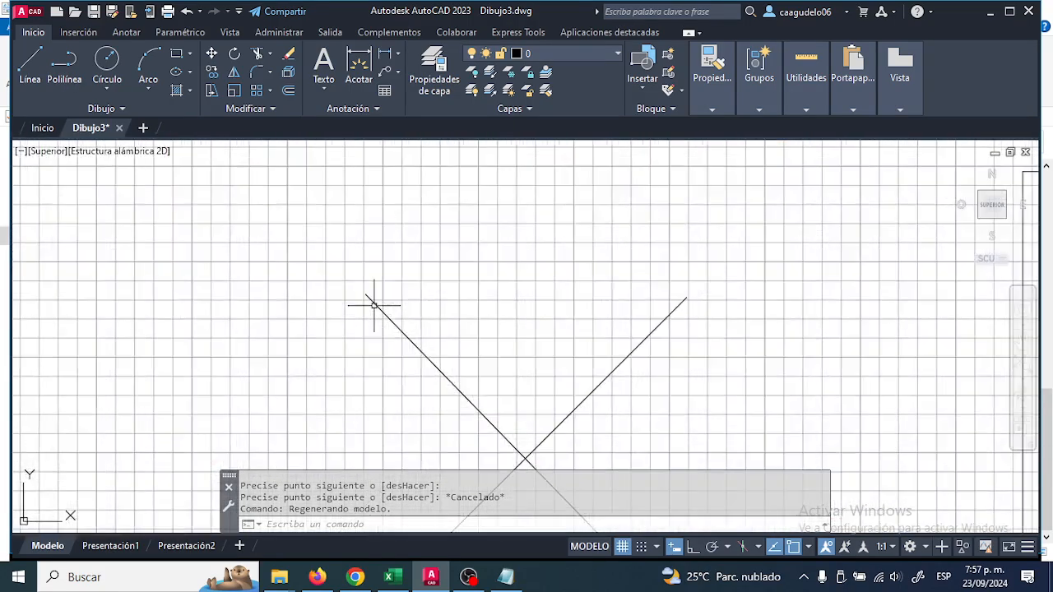
{"action": "scroll", "coordinate": [397, 285], "scroll_direction": "down", "scroll_amount": 3}
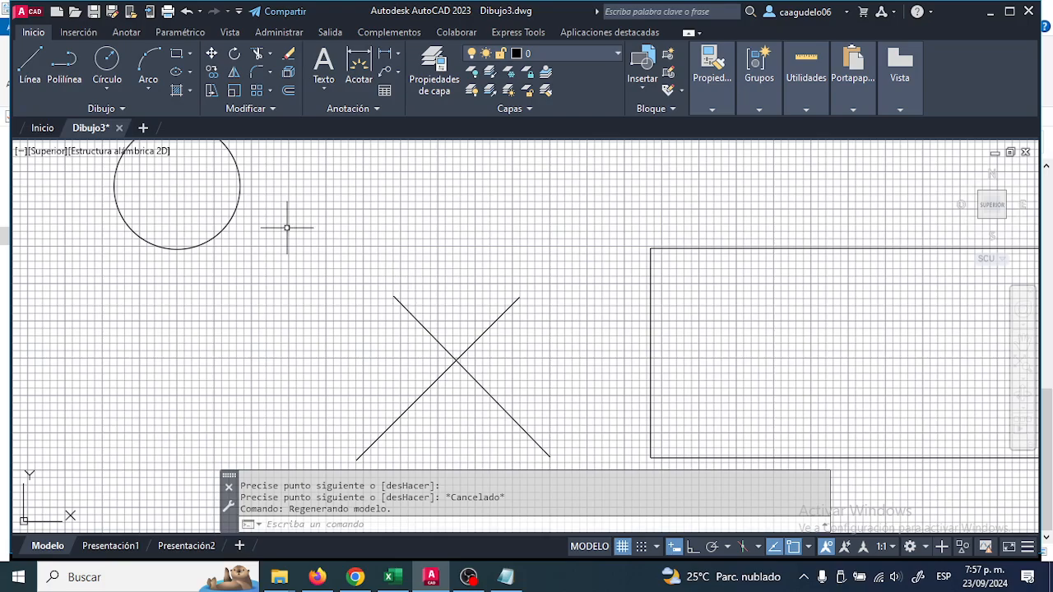
Select the circle and the rectangle, and clear the selection
{"action": "left_click", "coordinate": [234, 212]}
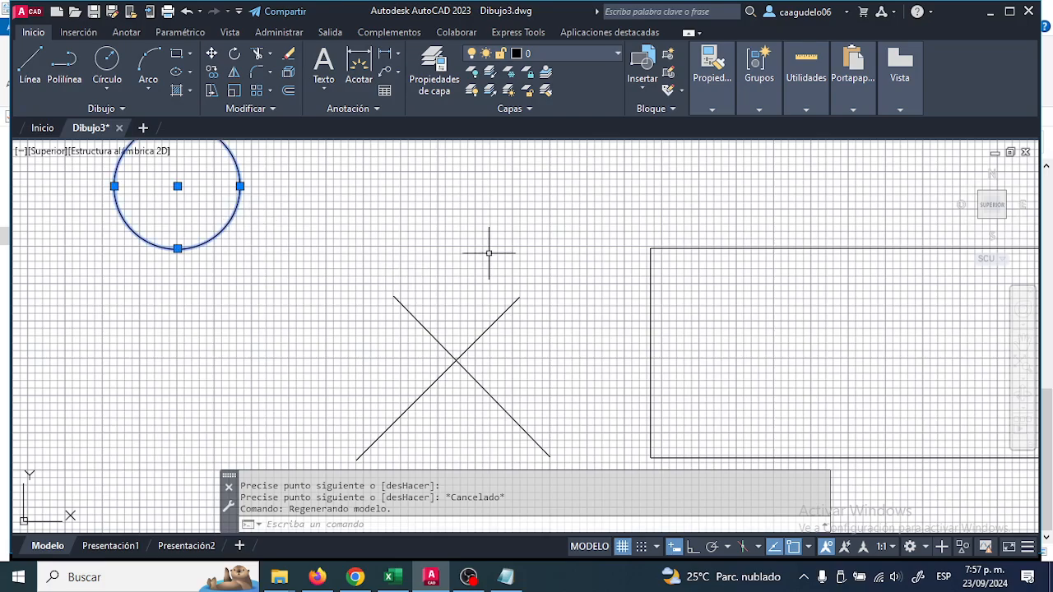
{"action": "left_click", "coordinate": [676, 247]}
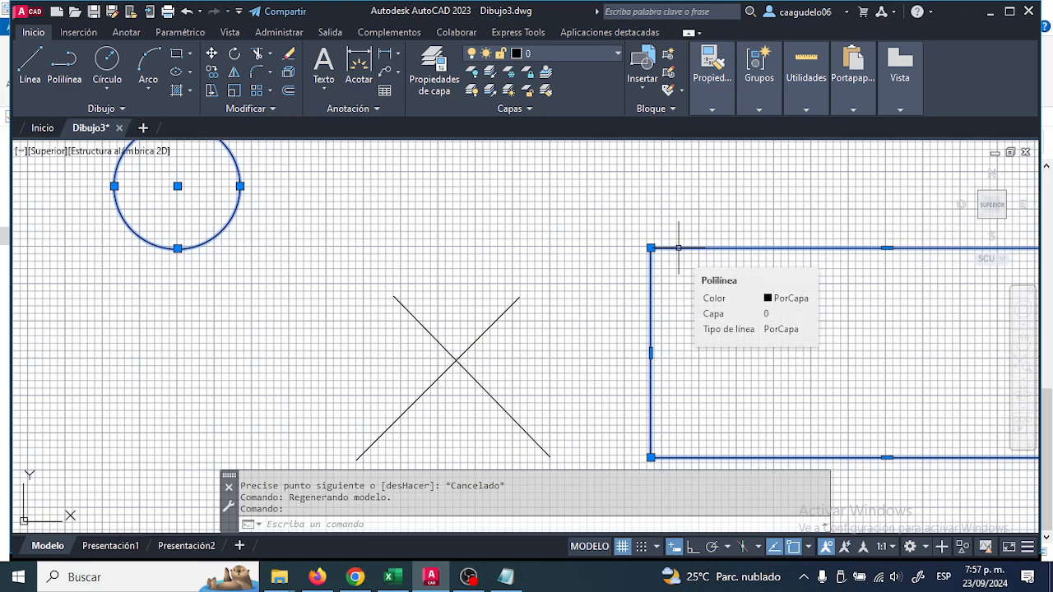
{"action": "key", "text": "Escape"}
{"action": "key", "text": "Escape"}
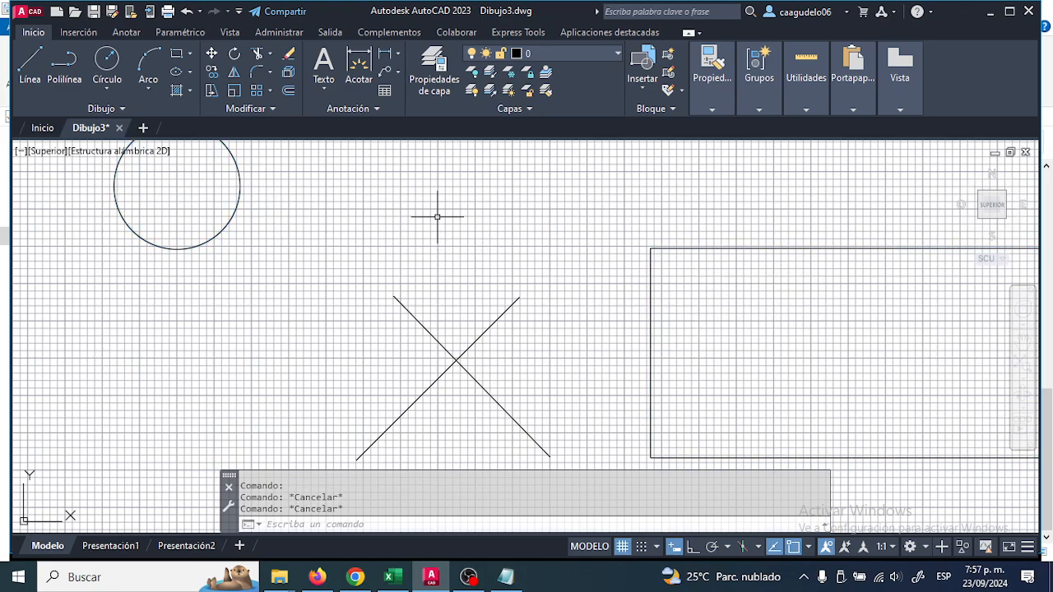
Examine the context options offered for the empty drawing area and for the selected circle, and dismiss them
{"action": "right_click", "coordinate": [437, 217]}
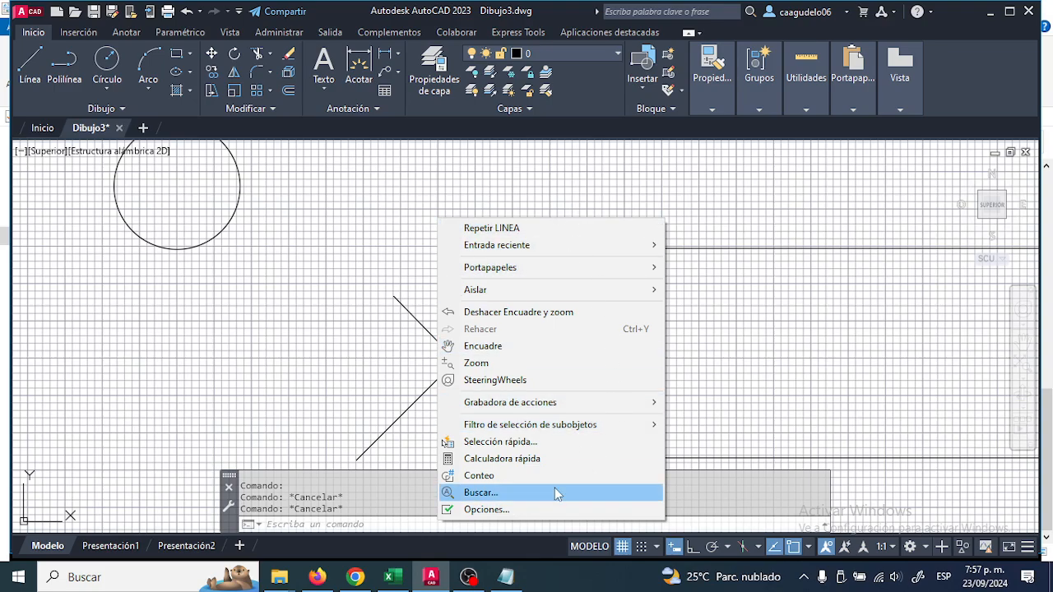
{"action": "left_click", "coordinate": [243, 220]}
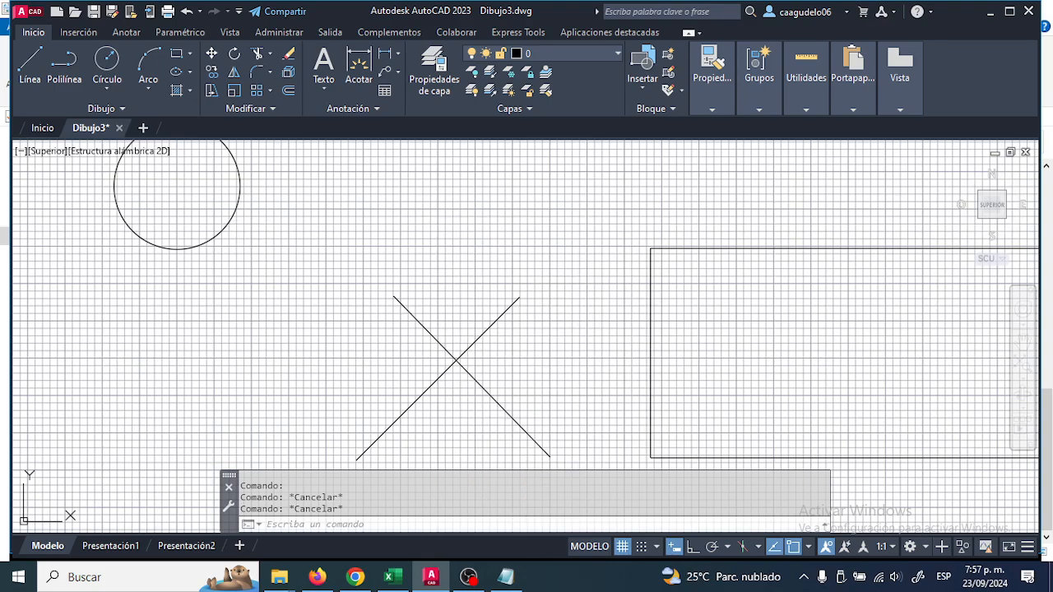
{"action": "left_click", "coordinate": [230, 226]}
{"action": "right_click", "coordinate": [229, 226]}
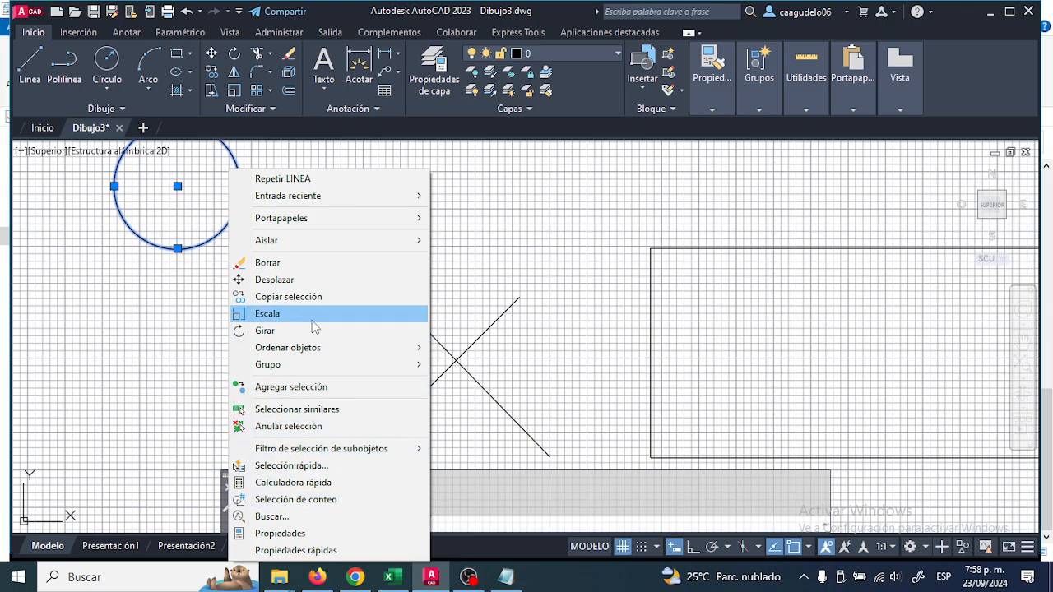
{"action": "key", "text": "Escape"}
{"action": "key", "text": "Escape"}
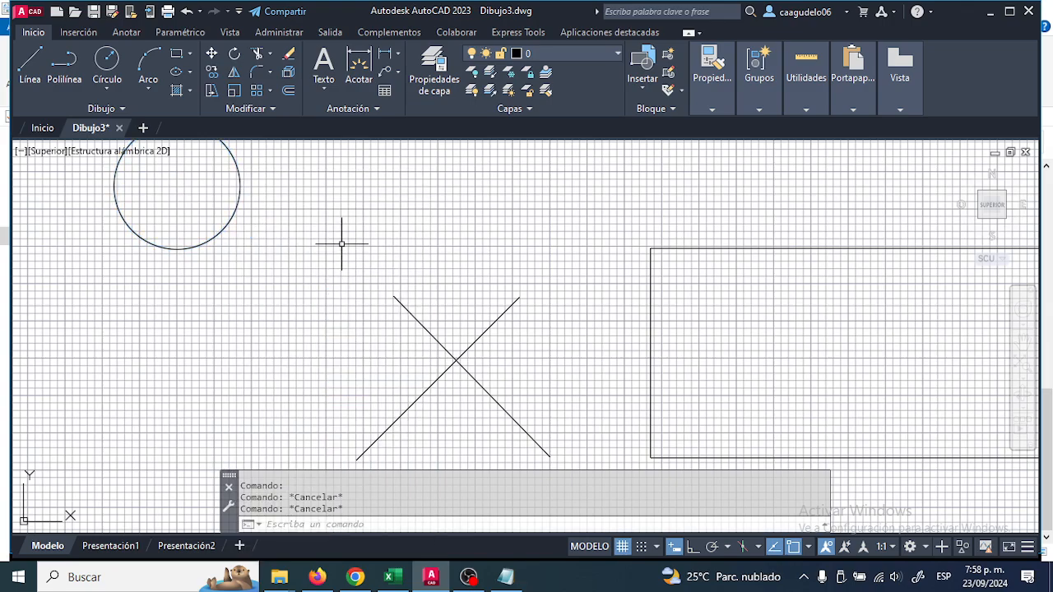
Draw a single sloping line above the X and the rectangle, rising to the right, and end the Line command
{"action": "mouse_move", "coordinate": [380, 253]}
{"action": "middle_mouse_down"}
{"action": "mouse_move", "coordinate": [359, 287]}
{"action": "mouse_move", "coordinate": [333, 286]}
{"action": "middle_mouse_up"}
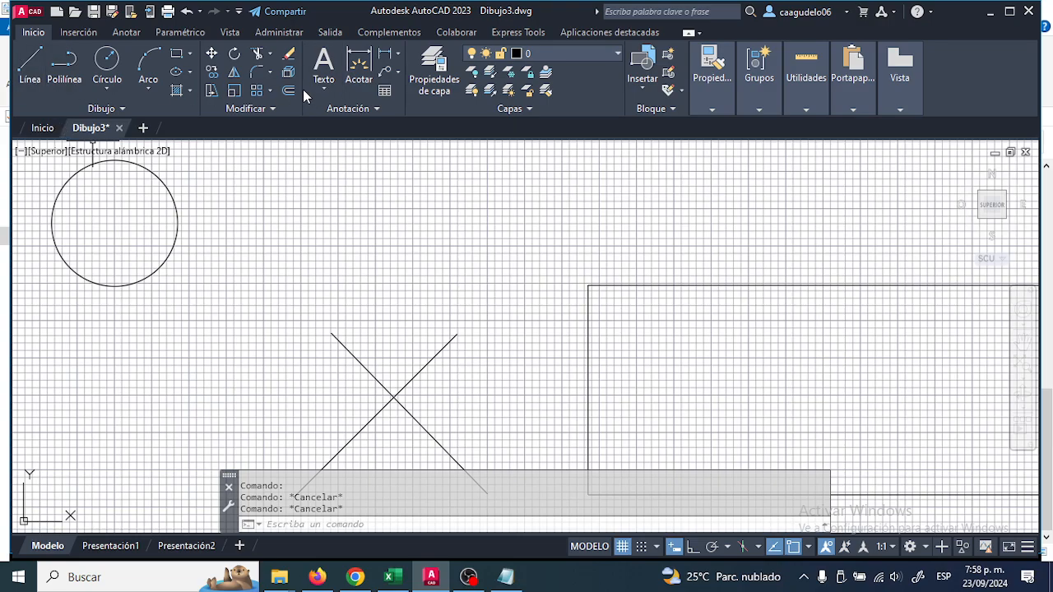
{"action": "left_click", "coordinate": [25, 67]}
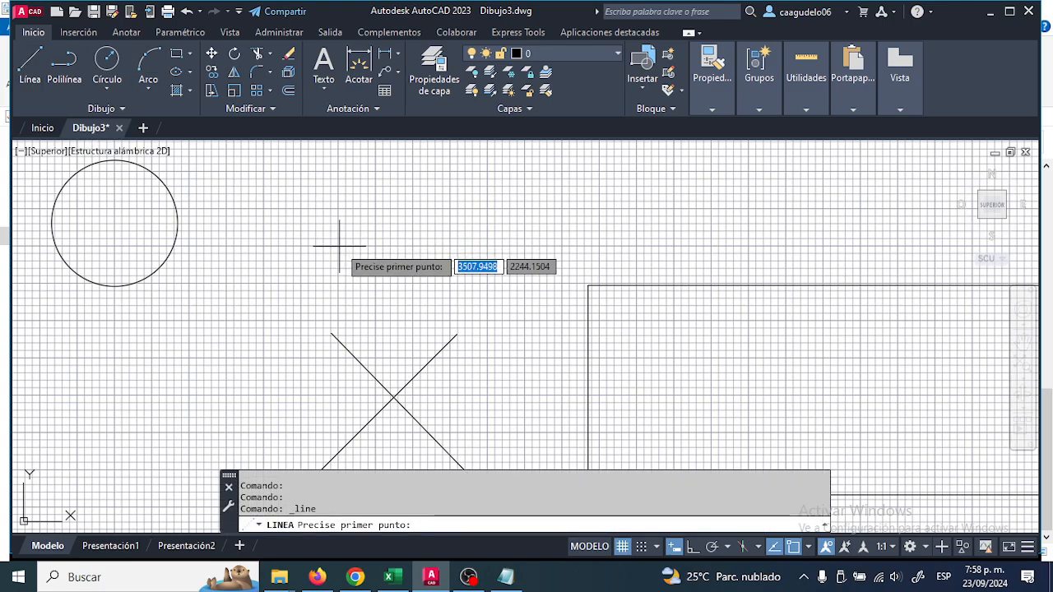
{"action": "left_click", "coordinate": [34, 56]}
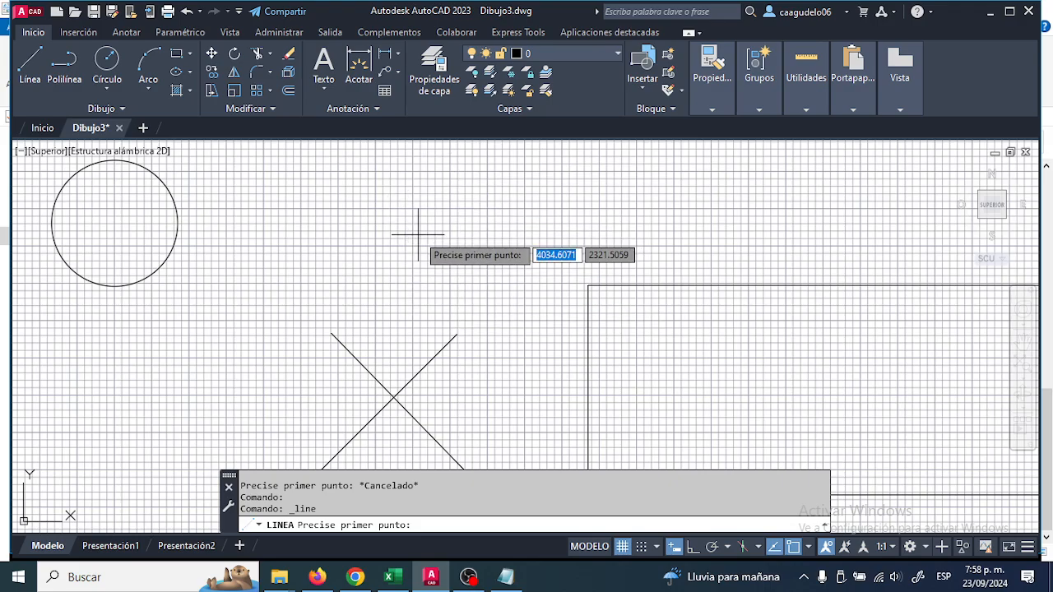
{"action": "left_click", "coordinate": [453, 259]}
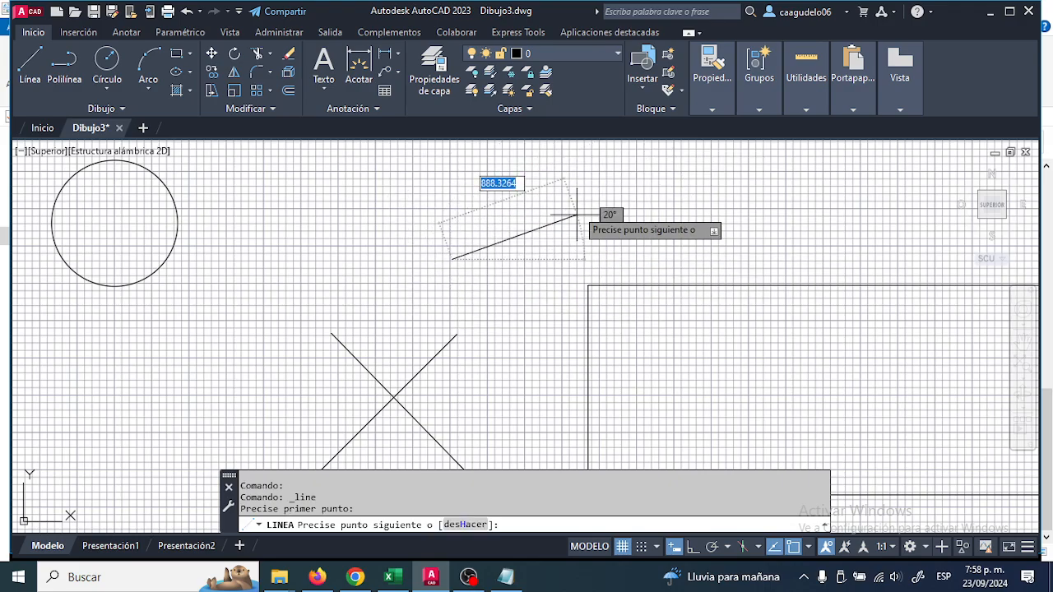
{"action": "left_click", "coordinate": [666, 179]}
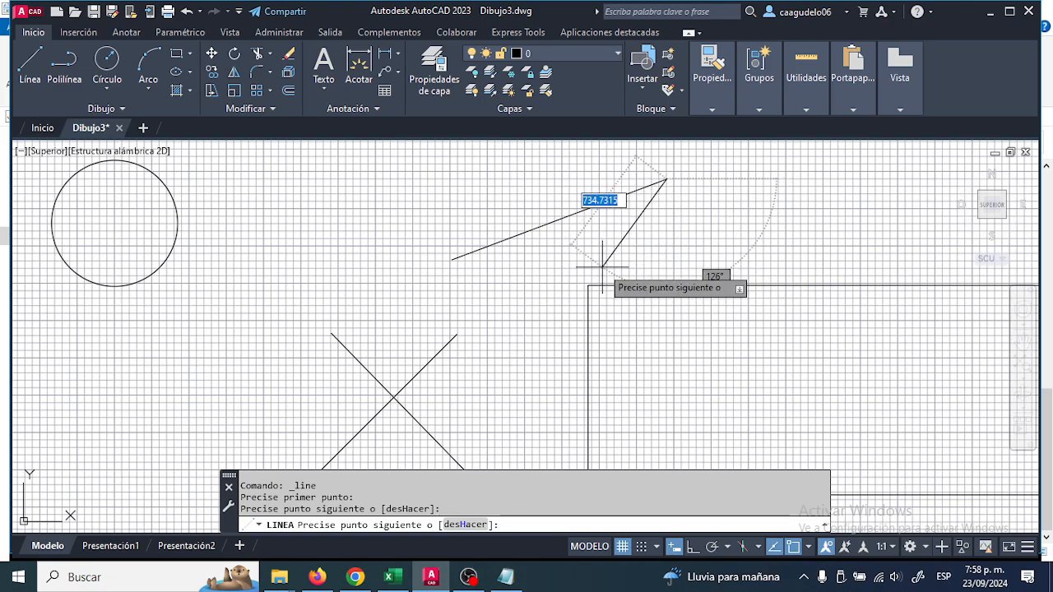
{"action": "key", "text": "Return"}
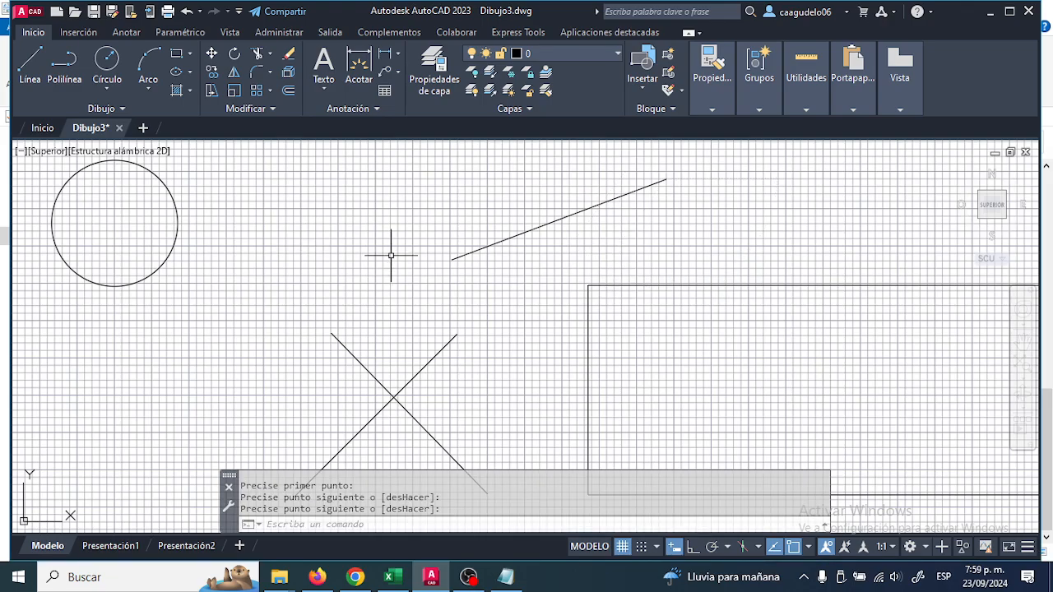
{"action": "middle_click_drag", "start_coordinate": [360, 308], "coordinate": [319, 320]}
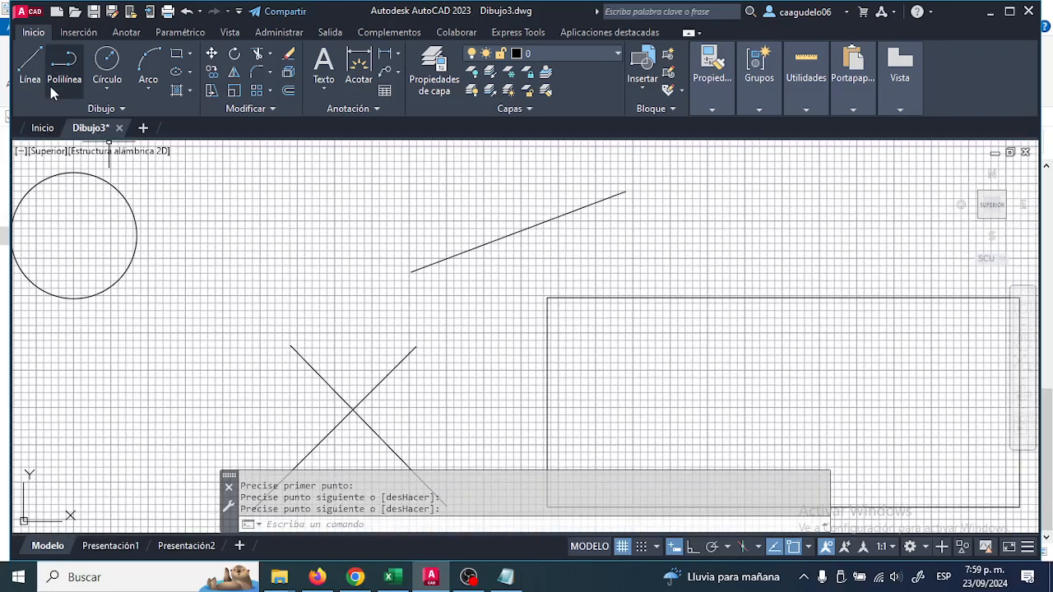
{"action": "left_click", "coordinate": [30, 65]}
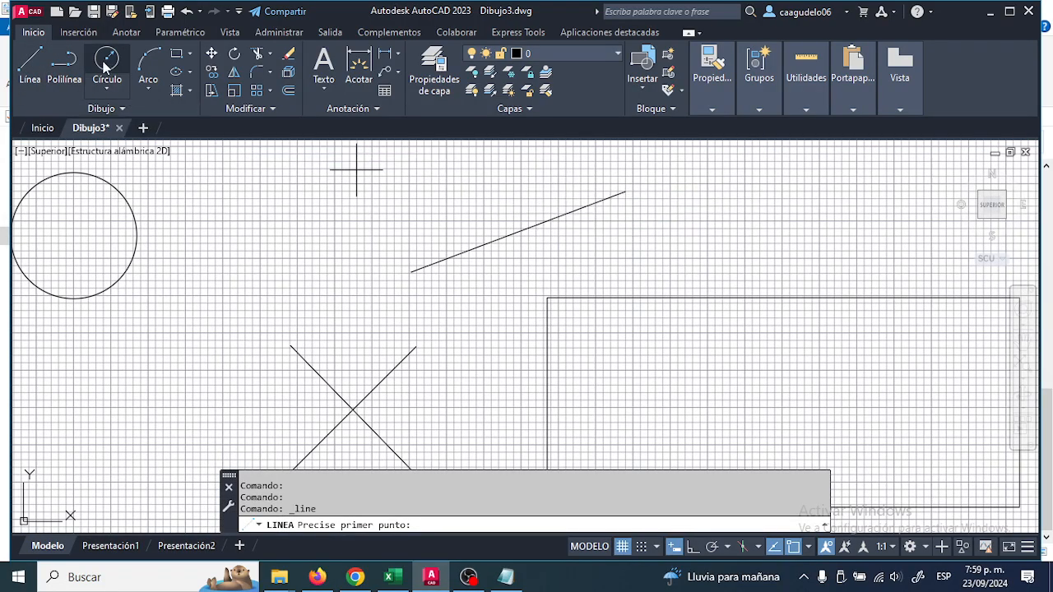
{"action": "key", "text": "Escape"}
{"action": "key", "text": "Escape"}
{"action": "key", "text": "Escape"}
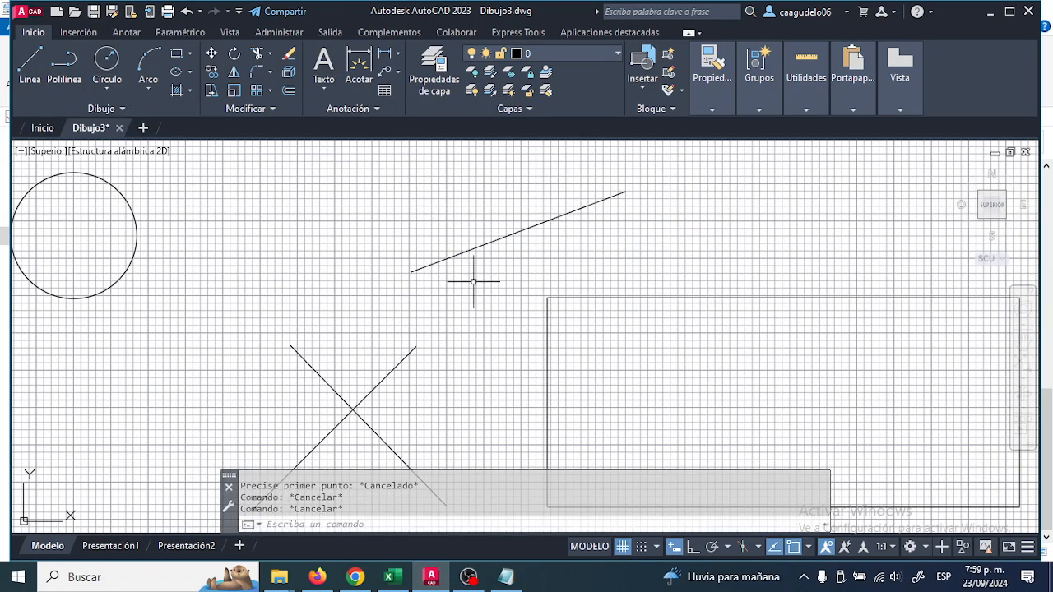
Select the sloping line above the rectangle by picking it directly, and clear the selection
{"action": "middle_click_drag", "start_coordinate": [487, 253], "coordinate": [463, 328]}
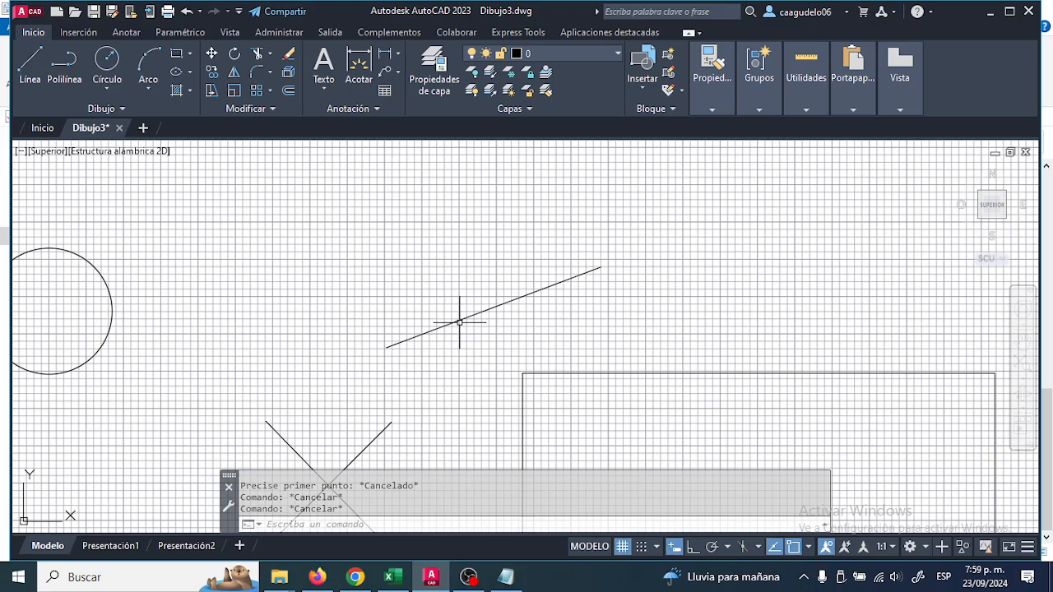
{"action": "left_click", "coordinate": [460, 319]}
{"action": "key", "text": "Escape"}
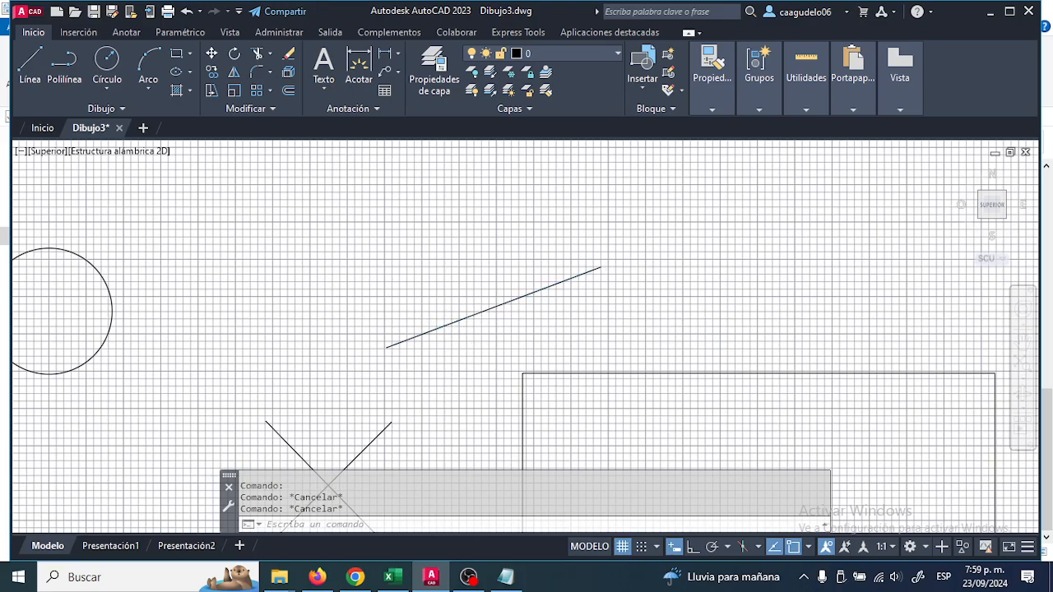
{"action": "scroll", "coordinate": [479, 312], "scroll_direction": "up", "scroll_amount": 4}
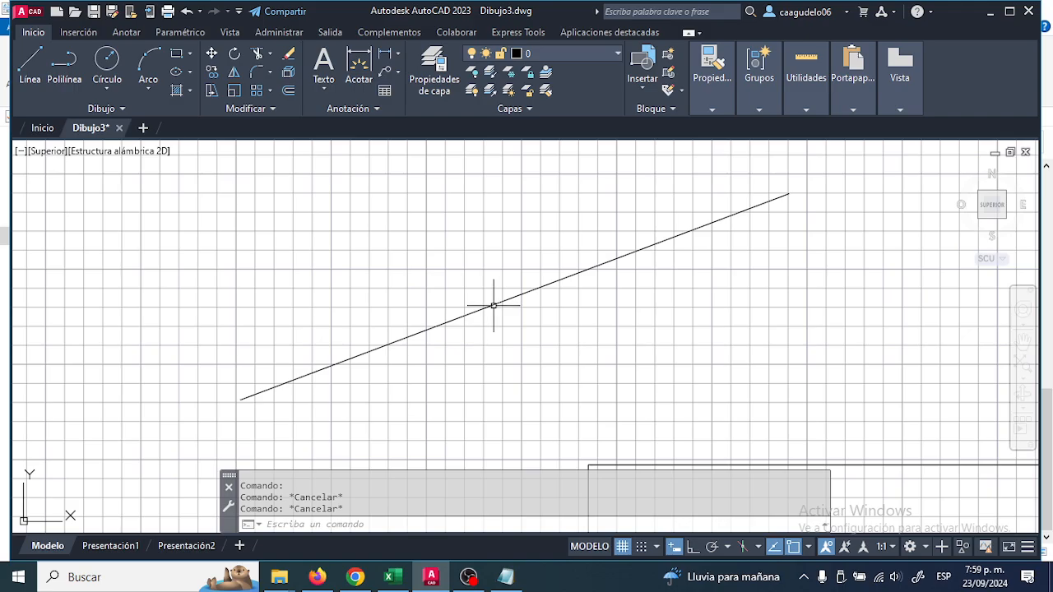
{"action": "left_click", "coordinate": [493, 305]}
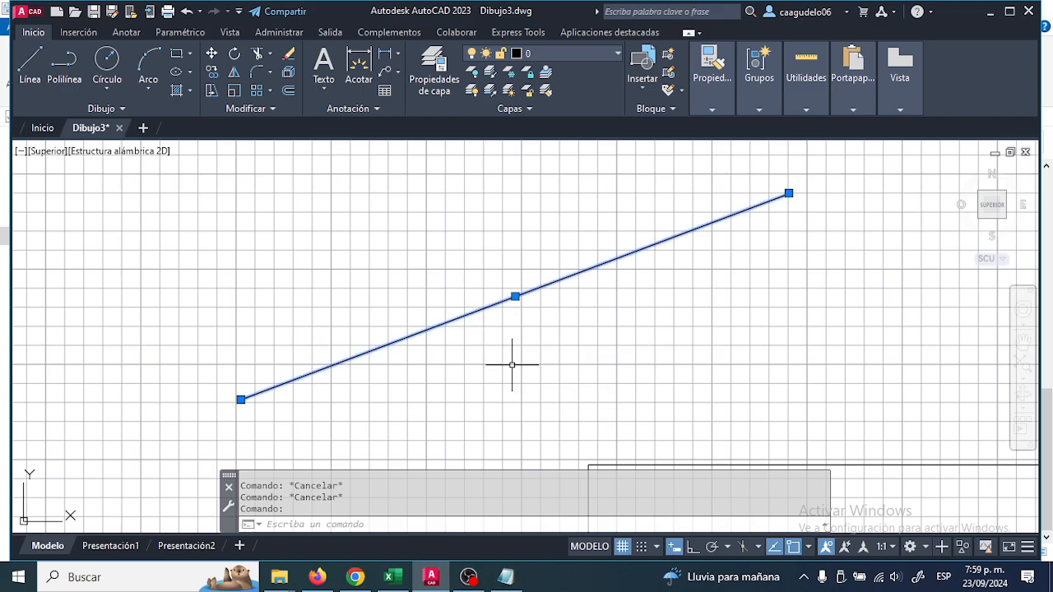
{"action": "key", "text": "Escape"}
{"action": "scroll", "coordinate": [512, 364], "scroll_direction": "down", "scroll_amount": 6}
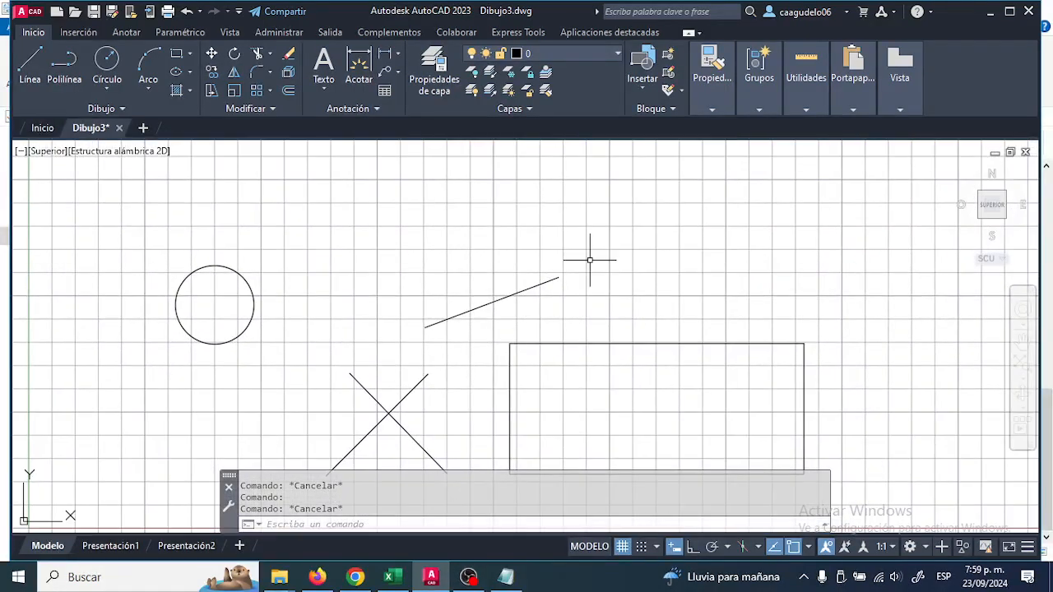
{"action": "scroll", "coordinate": [571, 300], "scroll_direction": "up", "scroll_amount": 6}
{"action": "left_click", "coordinate": [153, 402]}
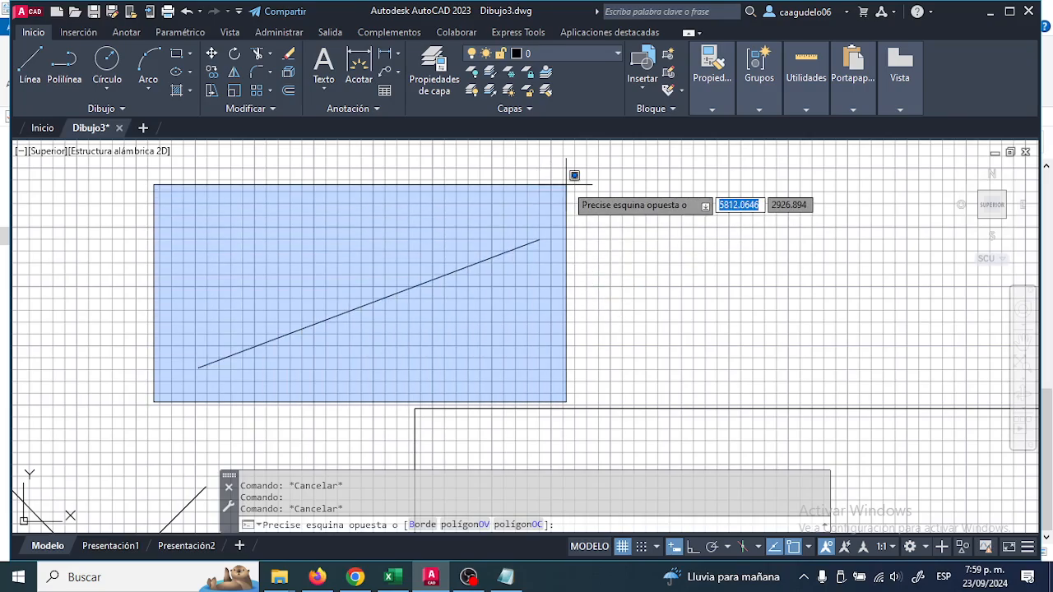
{"action": "key", "text": "Escape"}
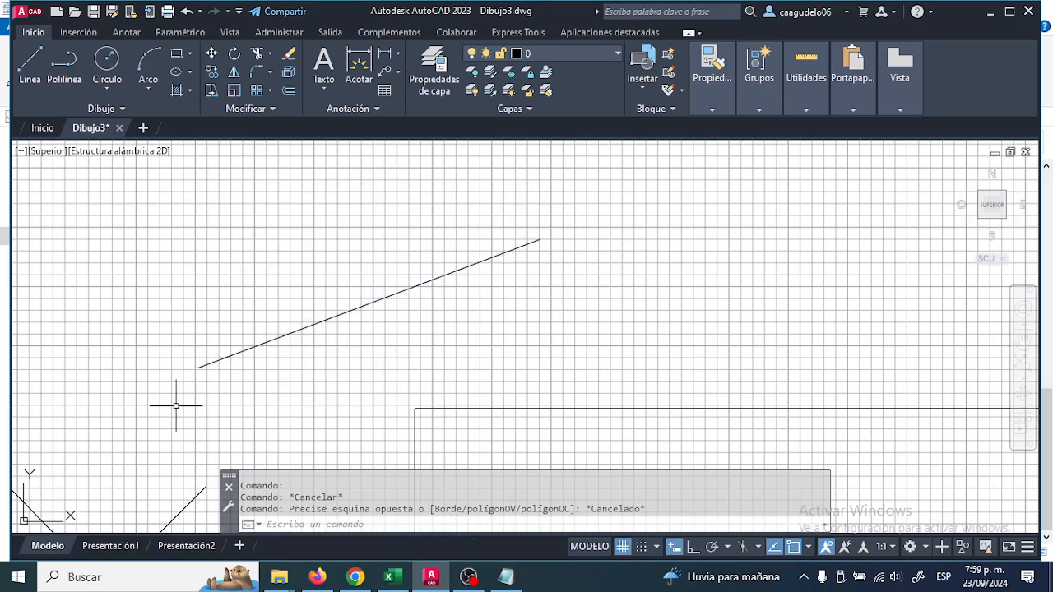
{"action": "mouse_move", "coordinate": [170, 401]}
{"action": "left_mouse_down"}
{"action": "mouse_move", "coordinate": [236, 238]}
{"action": "mouse_move", "coordinate": [343, 178]}
{"action": "mouse_move", "coordinate": [575, 212]}
{"action": "mouse_move", "coordinate": [625, 333]}
{"action": "mouse_move", "coordinate": [260, 413]}
{"action": "mouse_move", "coordinate": [145, 402]}
{"action": "mouse_move", "coordinate": [141, 383]}
{"action": "mouse_move", "coordinate": [145, 394]}
{"action": "left_mouse_up"}
{"action": "key", "text": "Escape"}
{"action": "key", "text": "Escape"}
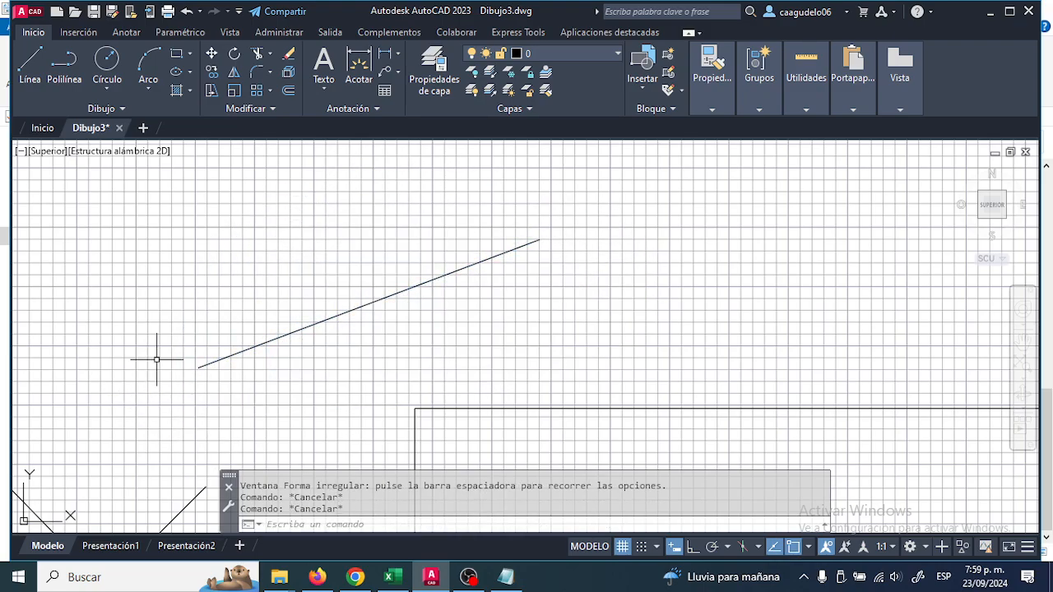
Select the sloping line with a window that encloses it completely, and clear the selection
{"action": "left_click", "coordinate": [173, 396]}
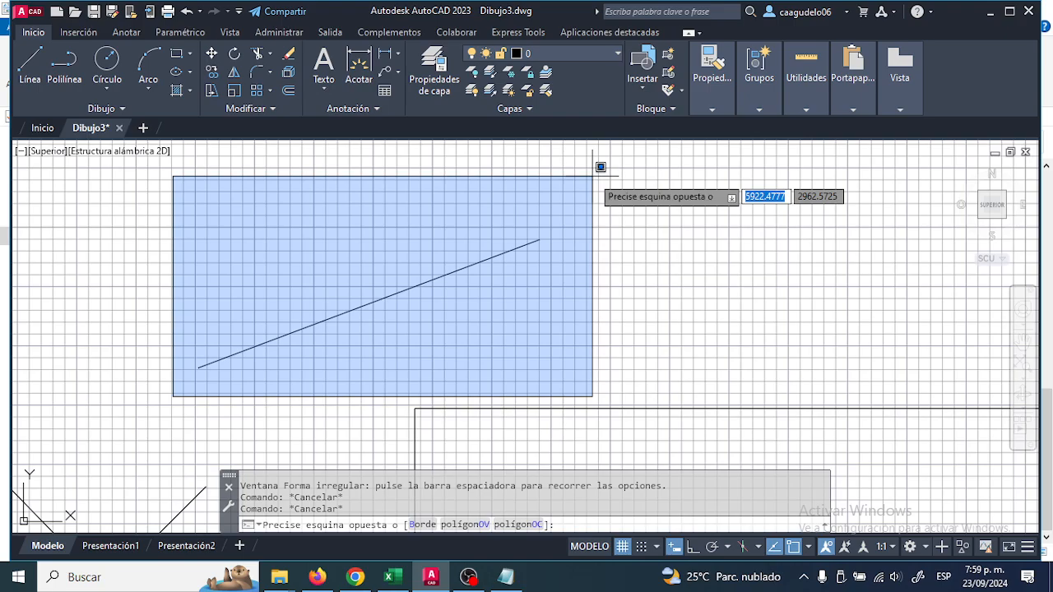
{"action": "left_click", "coordinate": [592, 176]}
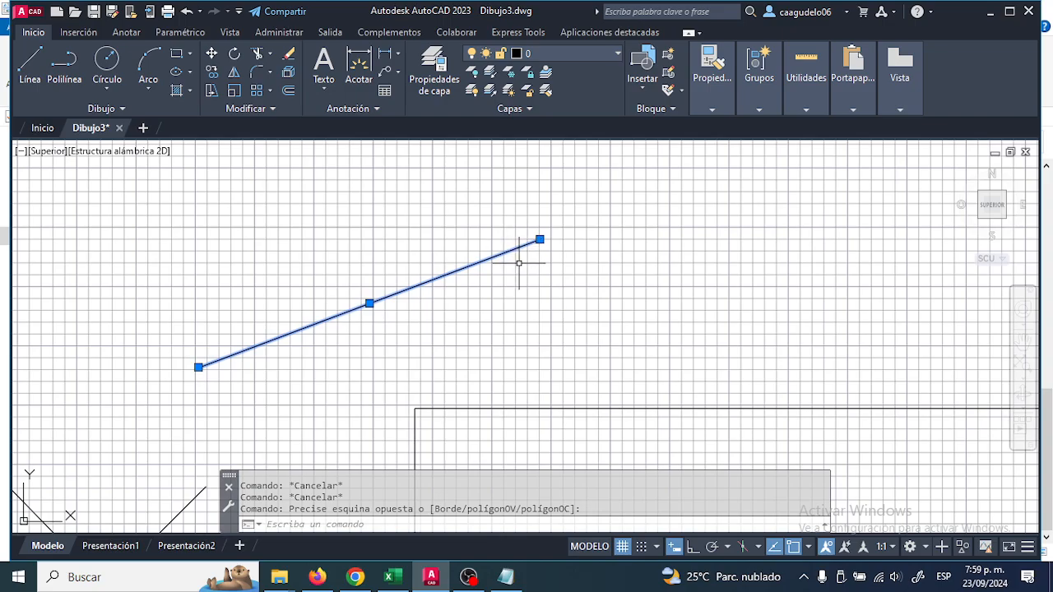
{"action": "key", "text": "Escape"}
{"action": "key", "text": "Escape"}
{"action": "scroll", "coordinate": [522, 271], "scroll_direction": "down", "scroll_amount": 6}
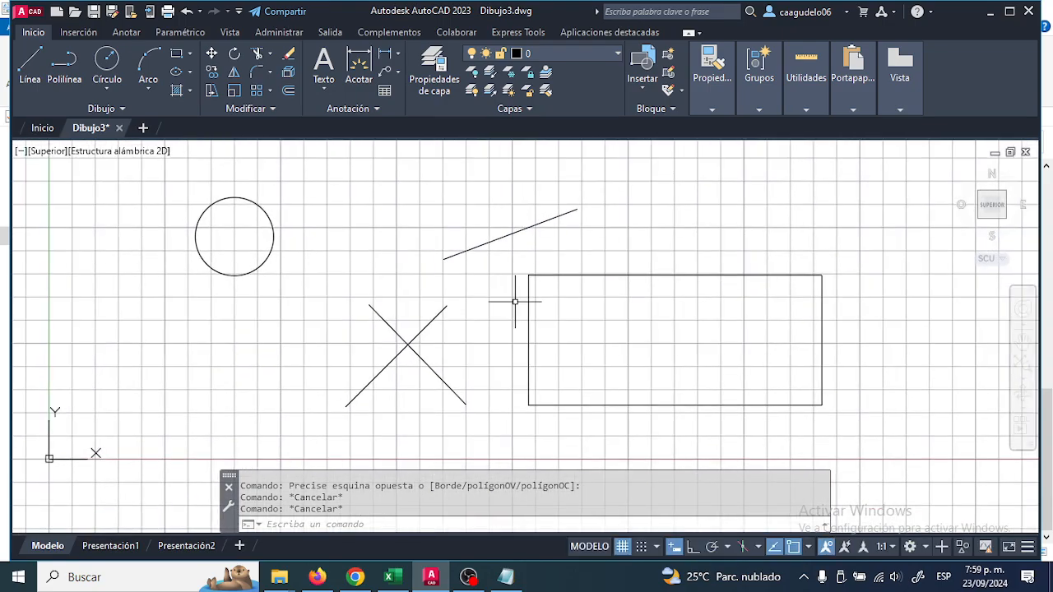
Select the X and the sloping line twice with an enclosing window that only partly covers the rectangle, clearing the selection each time
{"action": "scroll", "coordinate": [499, 293], "scroll_direction": "up", "scroll_amount": 2}
{"action": "middle_click_drag", "start_coordinate": [488, 322], "coordinate": [499, 313]}
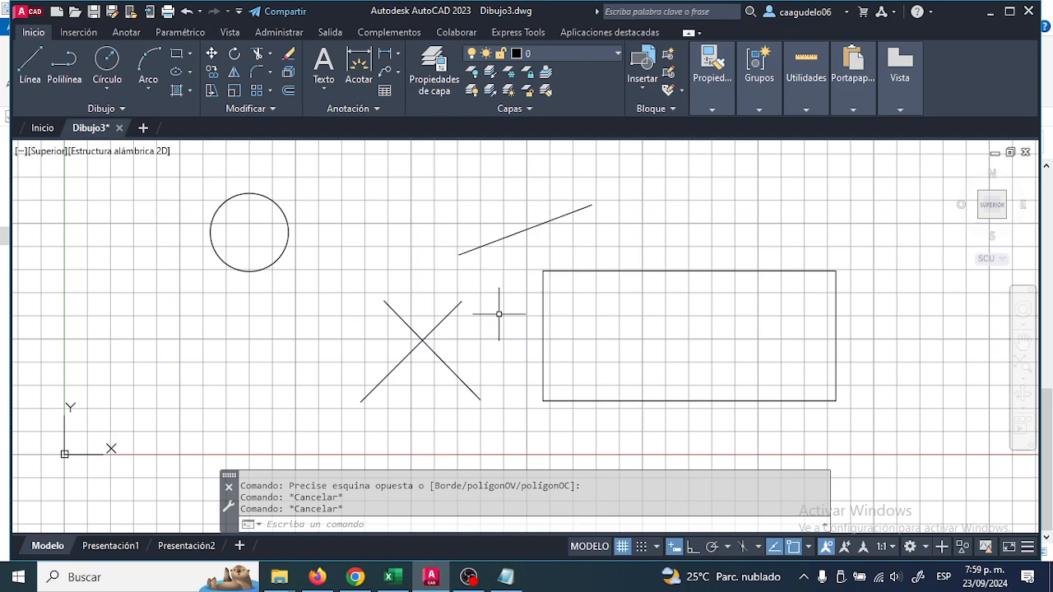
{"action": "left_click", "coordinate": [293, 408]}
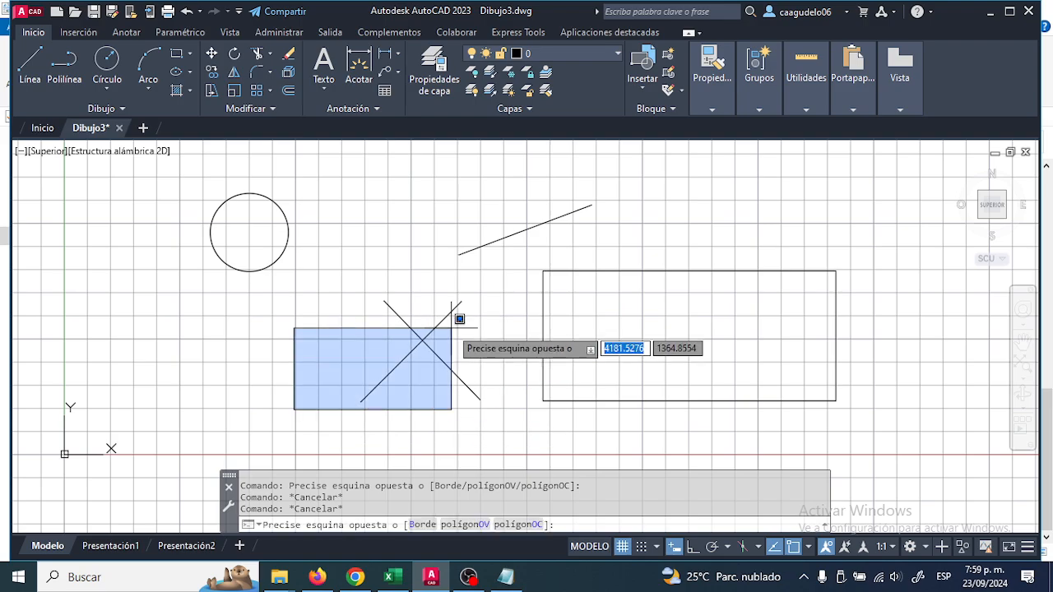
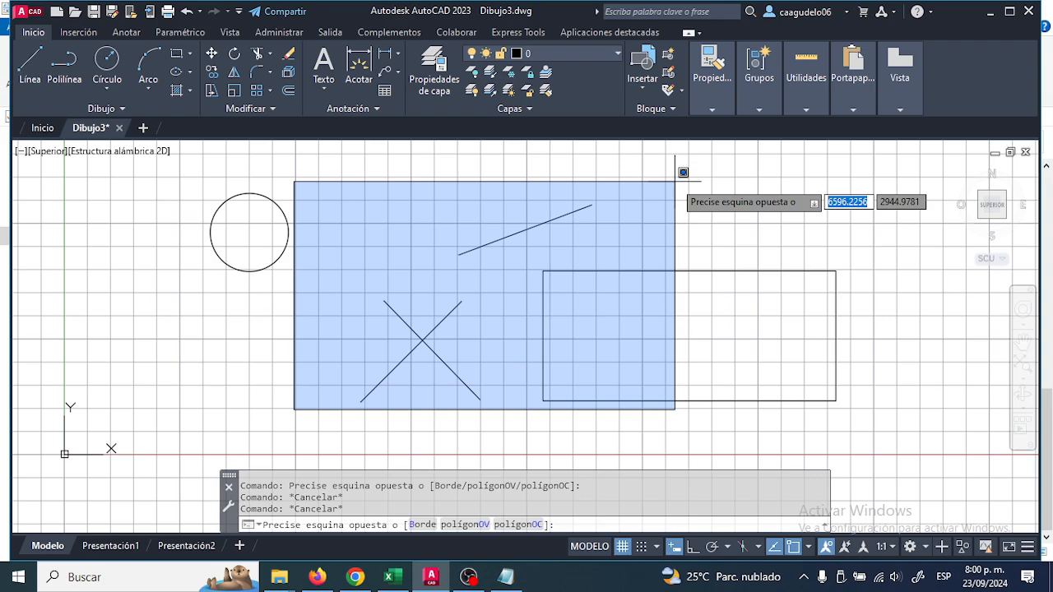
{"action": "left_click", "coordinate": [674, 181]}
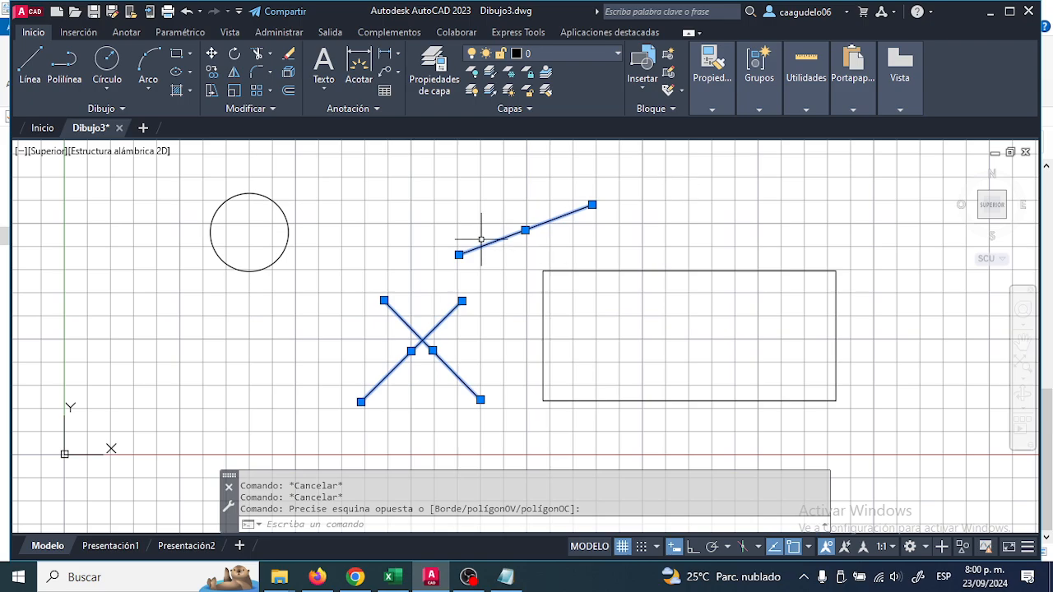
{"action": "key", "text": "Escape"}
{"action": "left_click", "coordinate": [326, 436]}
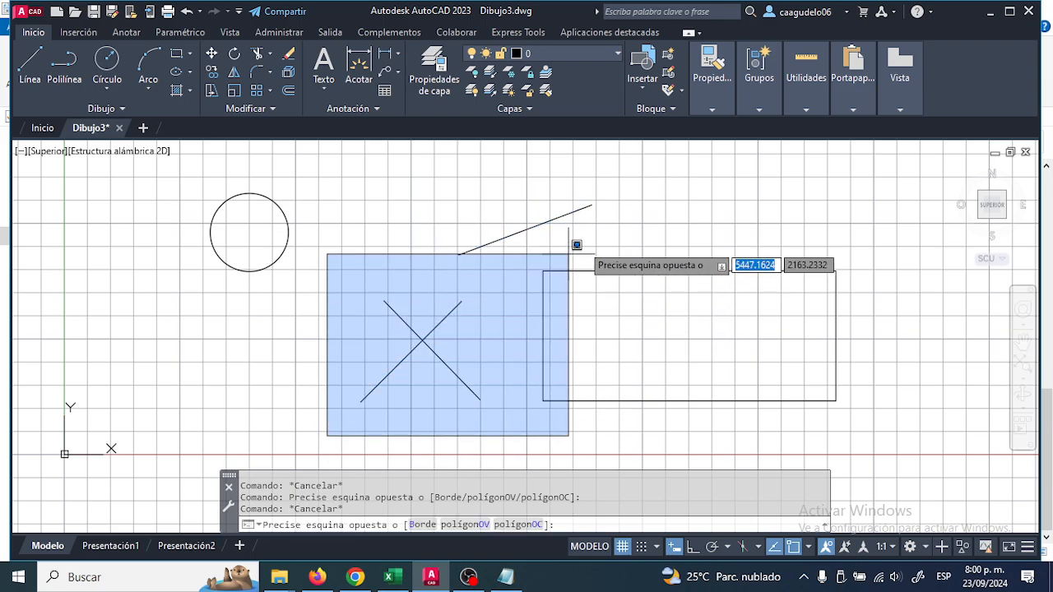
{"action": "left_click", "coordinate": [647, 165]}
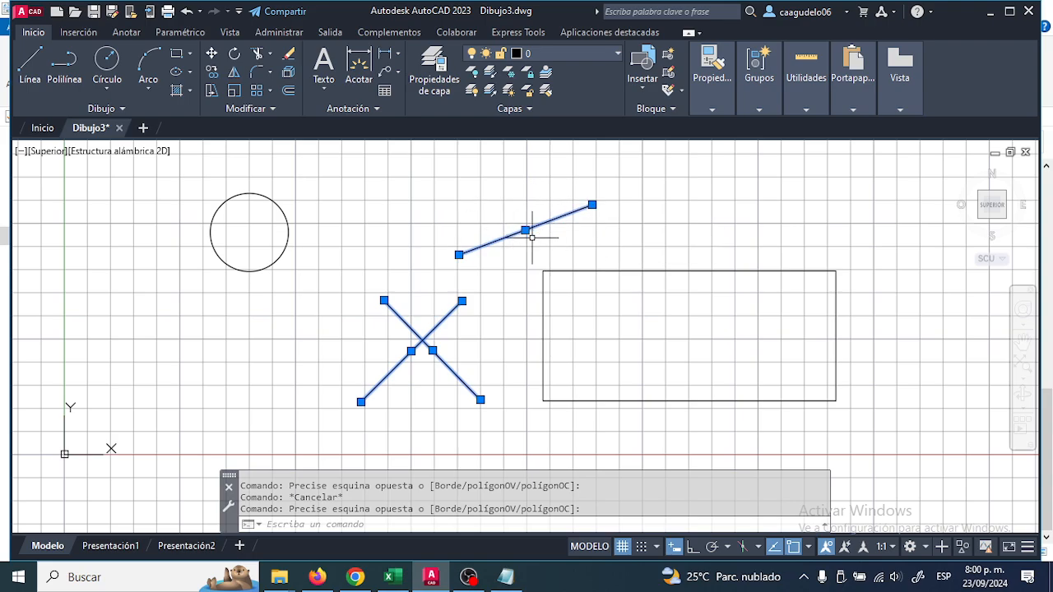
{"action": "key", "text": "Escape"}
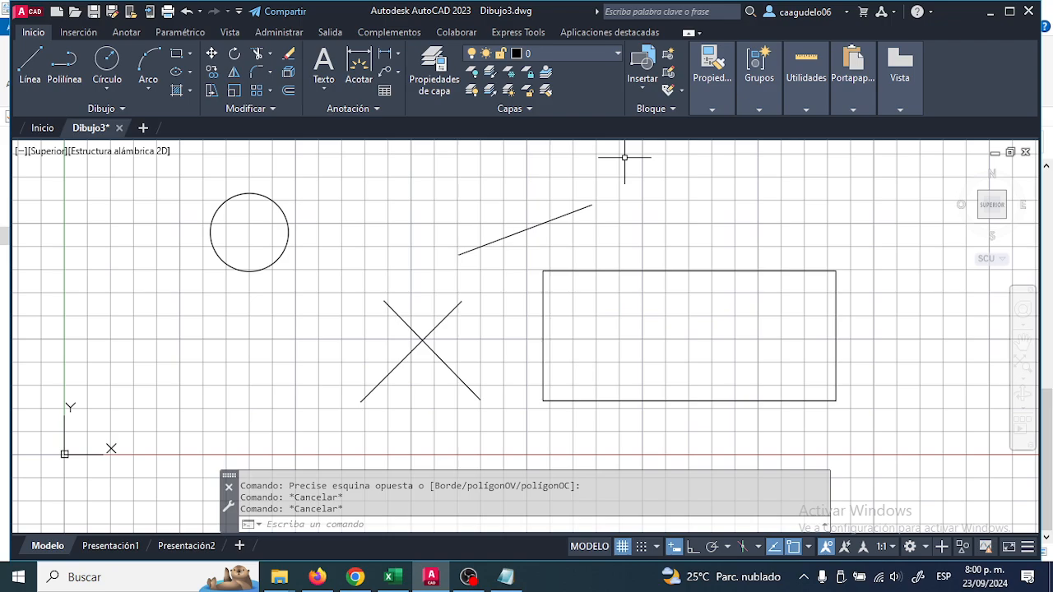
Select the X, sloping line and rectangle with a crossing window, repeat with one that also touches the circle, and clear each selection
{"action": "left_click", "coordinate": [625, 159]}
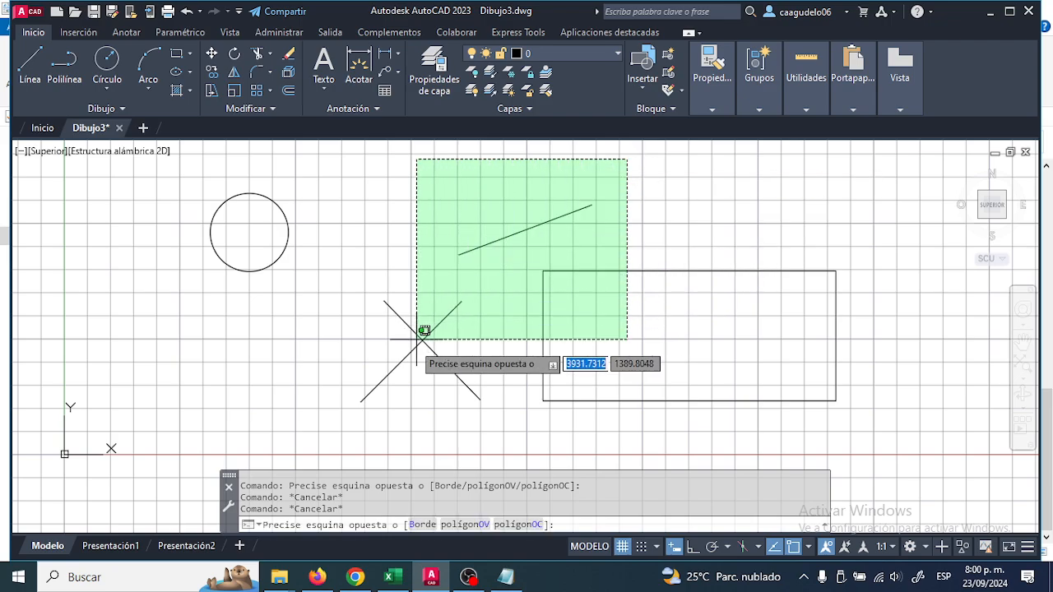
{"action": "left_click", "coordinate": [306, 434]}
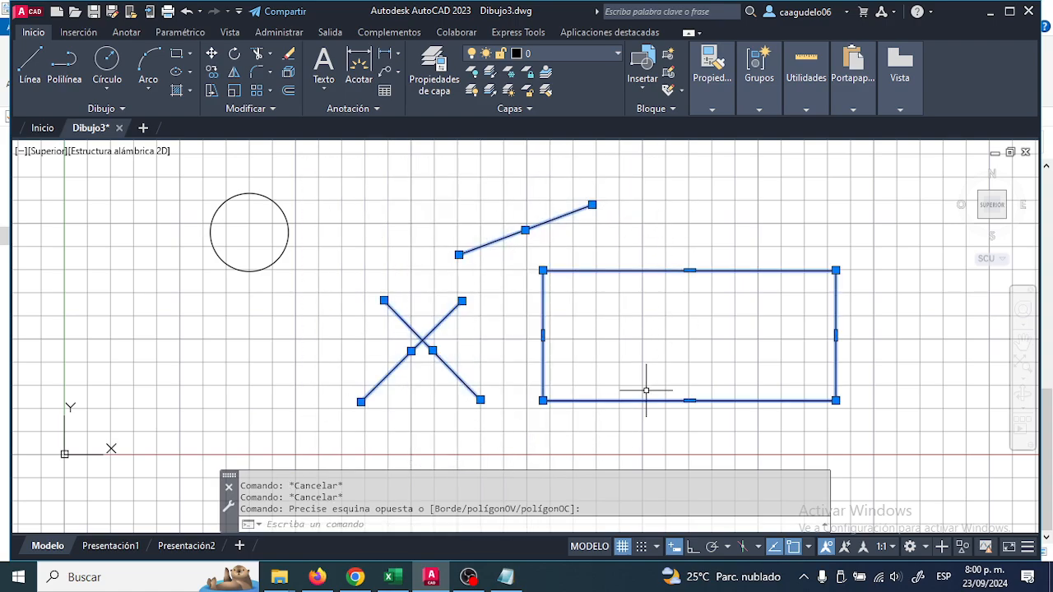
{"action": "key", "text": "Escape"}
{"action": "left_click", "coordinate": [652, 162]}
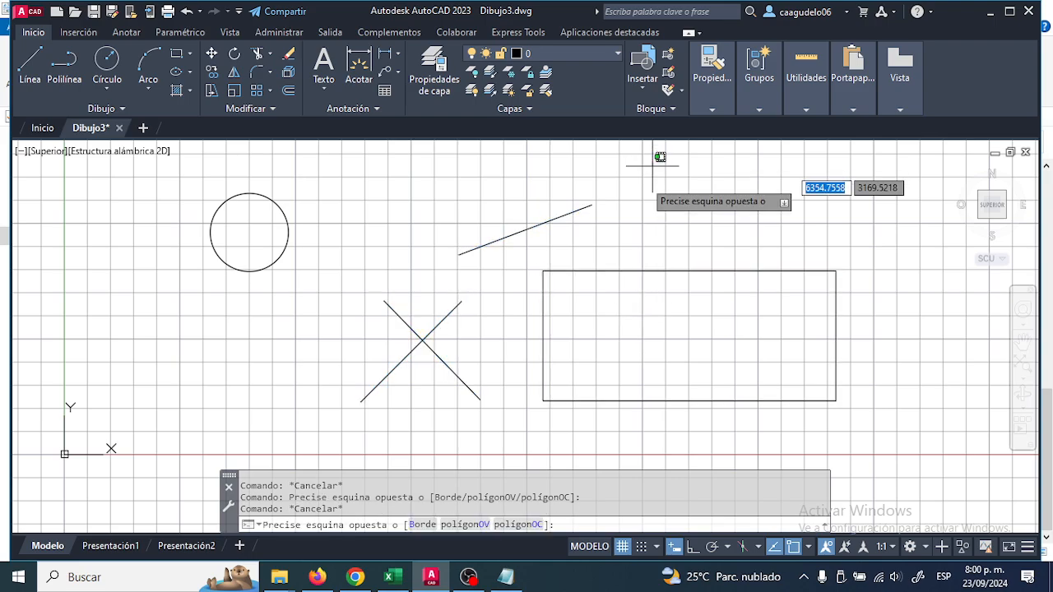
{"action": "left_click", "coordinate": [255, 455]}
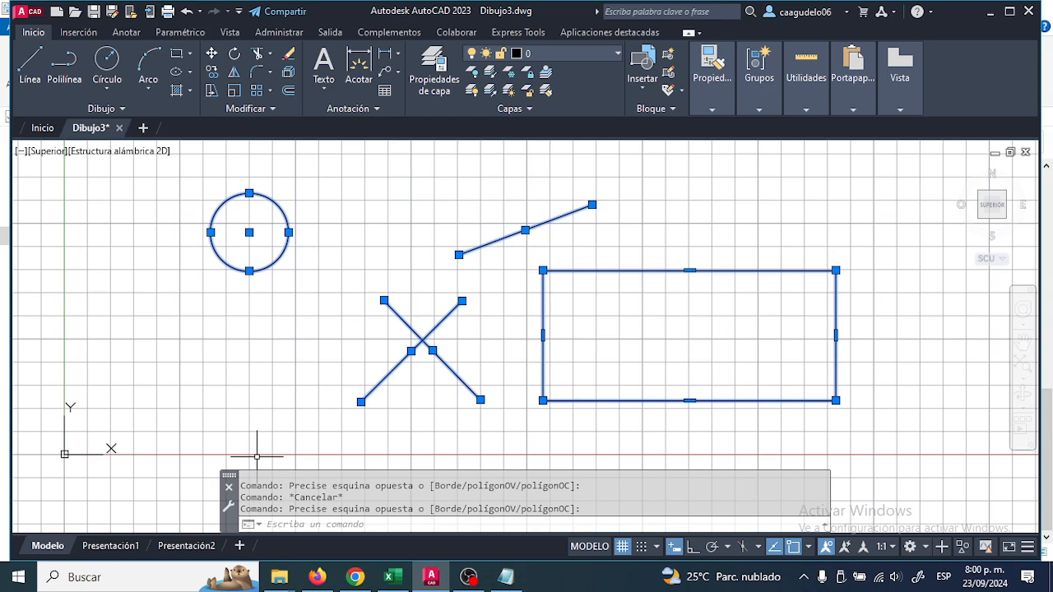
{"action": "key", "text": "Escape"}
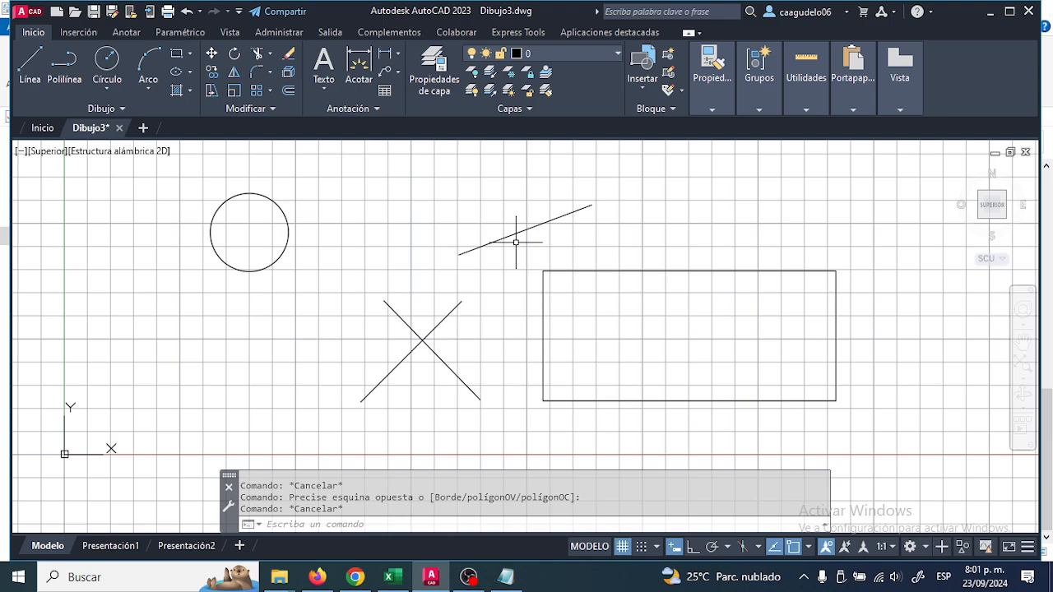
Try the Erase command on all the objects with one window around them, and cancel it
{"action": "left_click", "coordinate": [287, 54]}
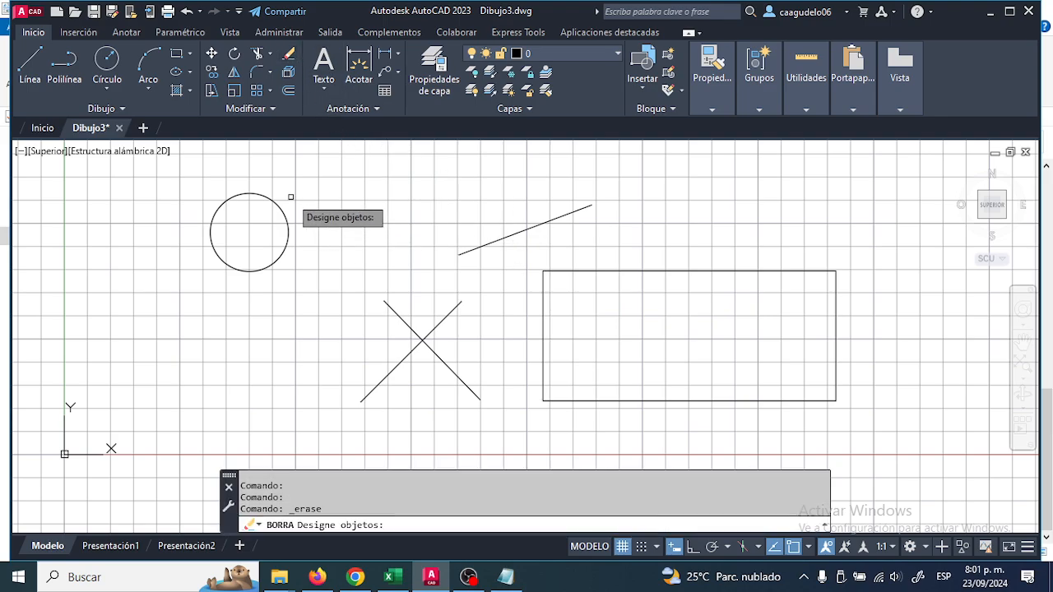
{"action": "left_click", "coordinate": [289, 55]}
{"action": "left_click", "coordinate": [179, 157]}
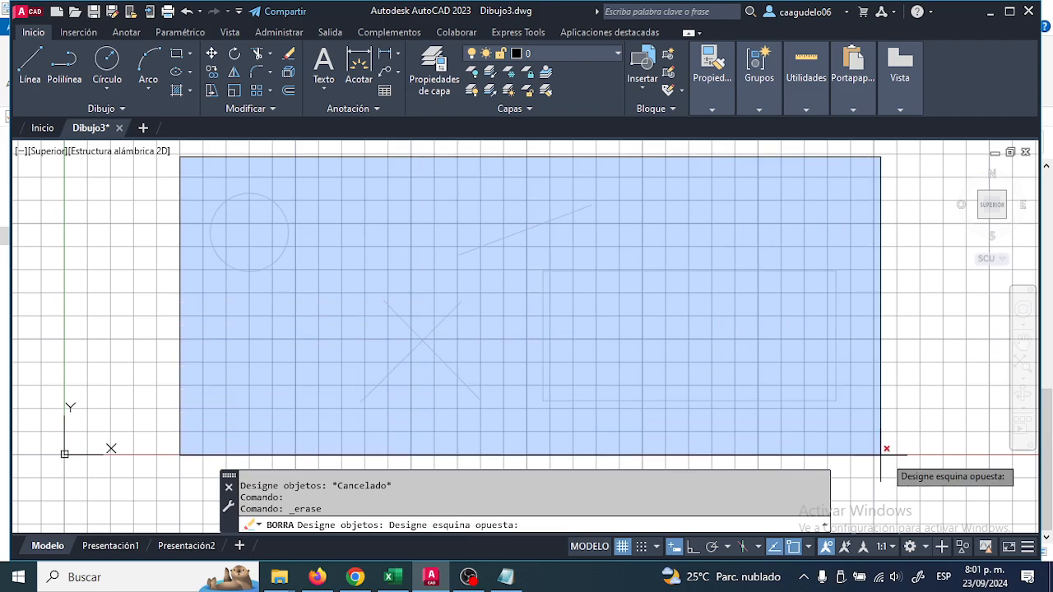
{"action": "left_click", "coordinate": [887, 453]}
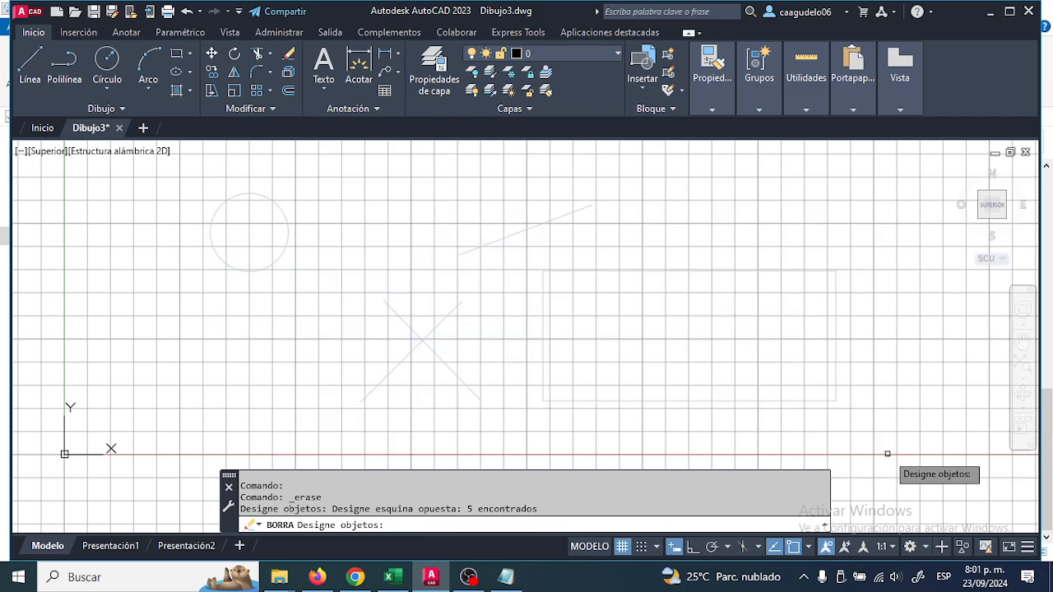
{"action": "key", "text": "Escape"}
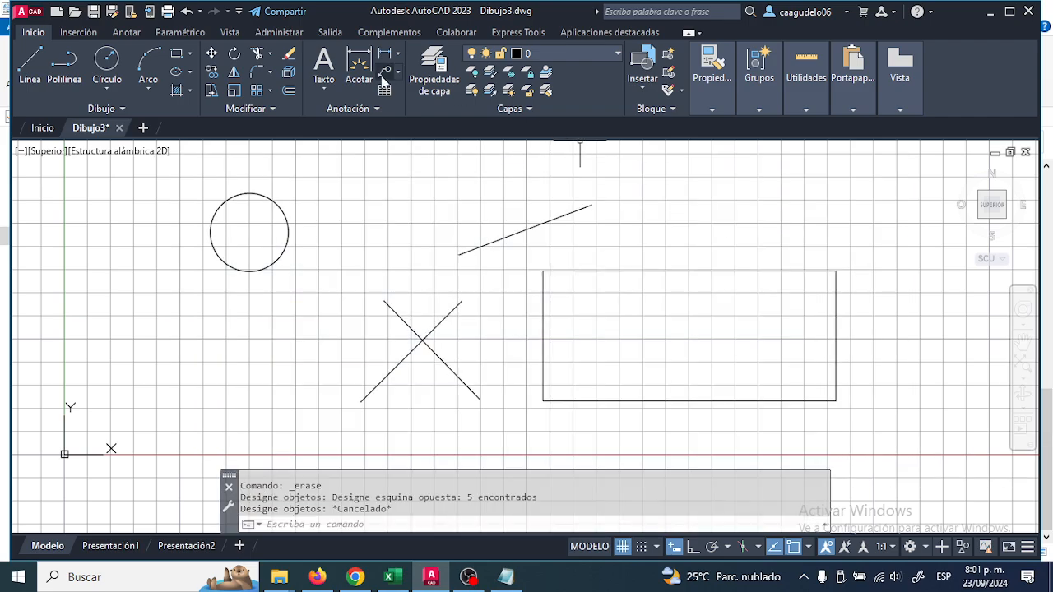
Try the Erase command by picking the circle, sloping line, rectangle and one line of the X individually, and cancel it
{"action": "left_click", "coordinate": [289, 54]}
{"action": "left_click", "coordinate": [285, 205]}
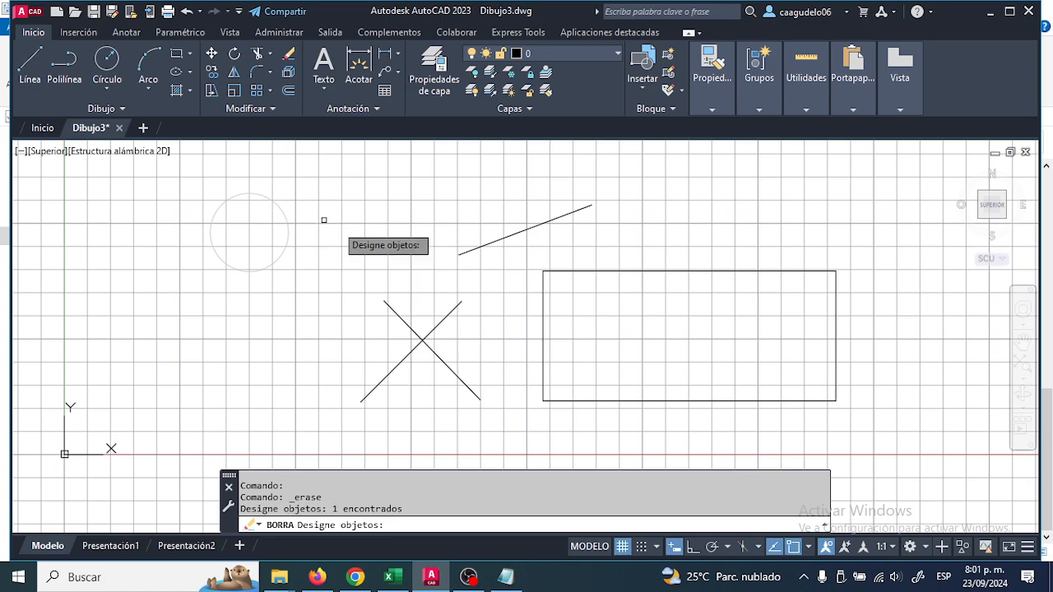
{"action": "left_click", "coordinate": [481, 246]}
{"action": "left_click", "coordinate": [566, 268]}
{"action": "left_click", "coordinate": [452, 310]}
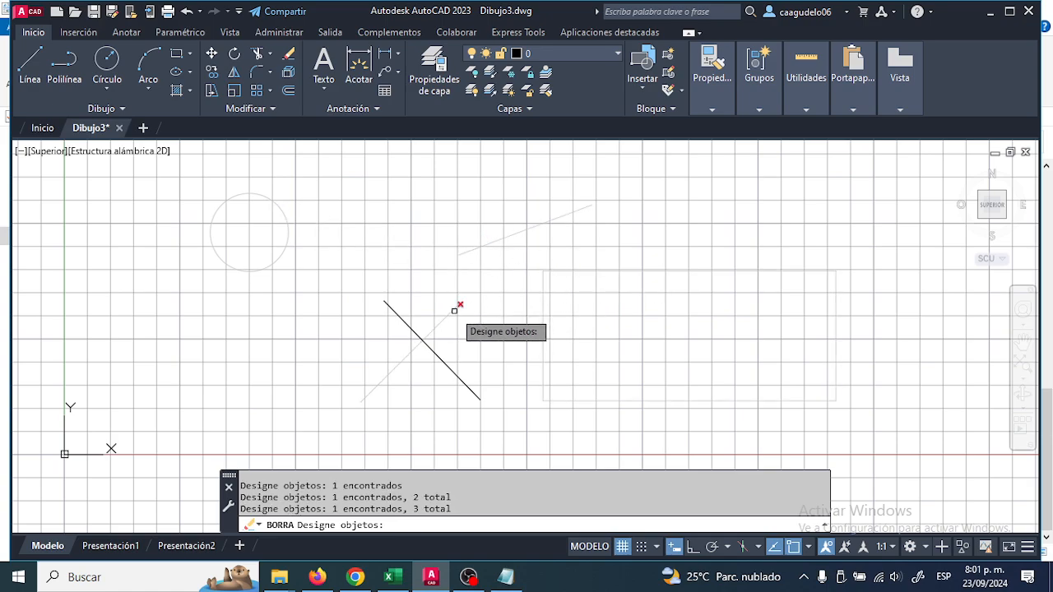
{"action": "key", "text": "Escape"}
{"action": "key", "text": "Escape"}
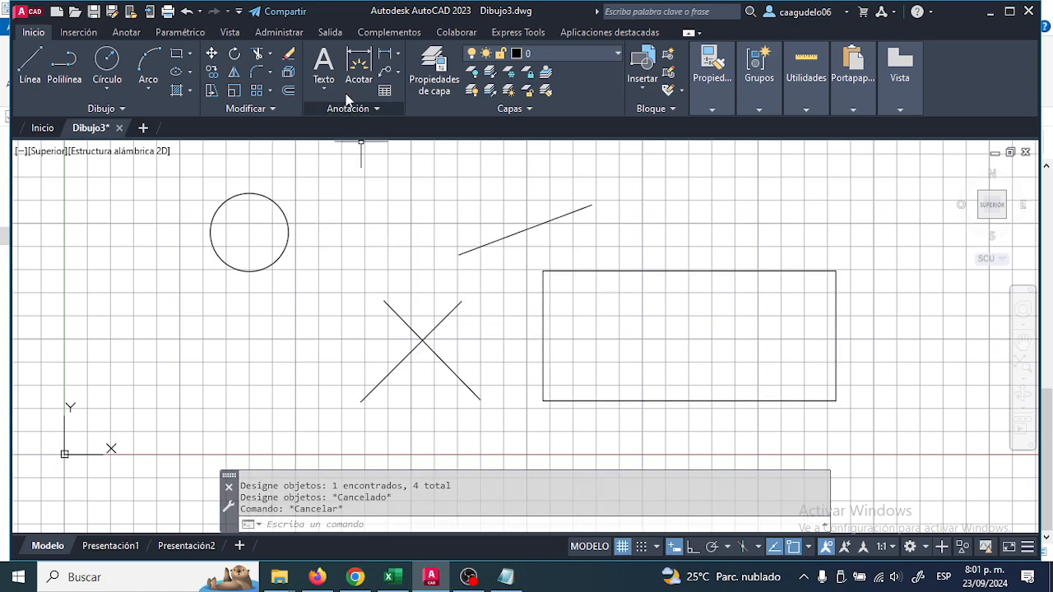
{"action": "left_click", "coordinate": [288, 54]}
{"action": "left_click", "coordinate": [180, 146]}
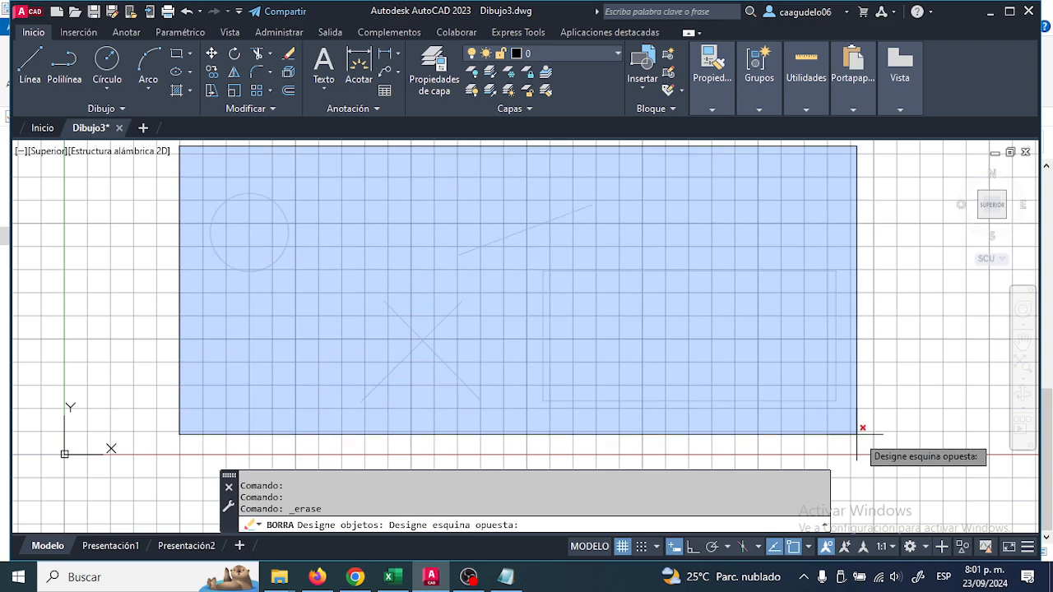
{"action": "key", "text": "Escape"}
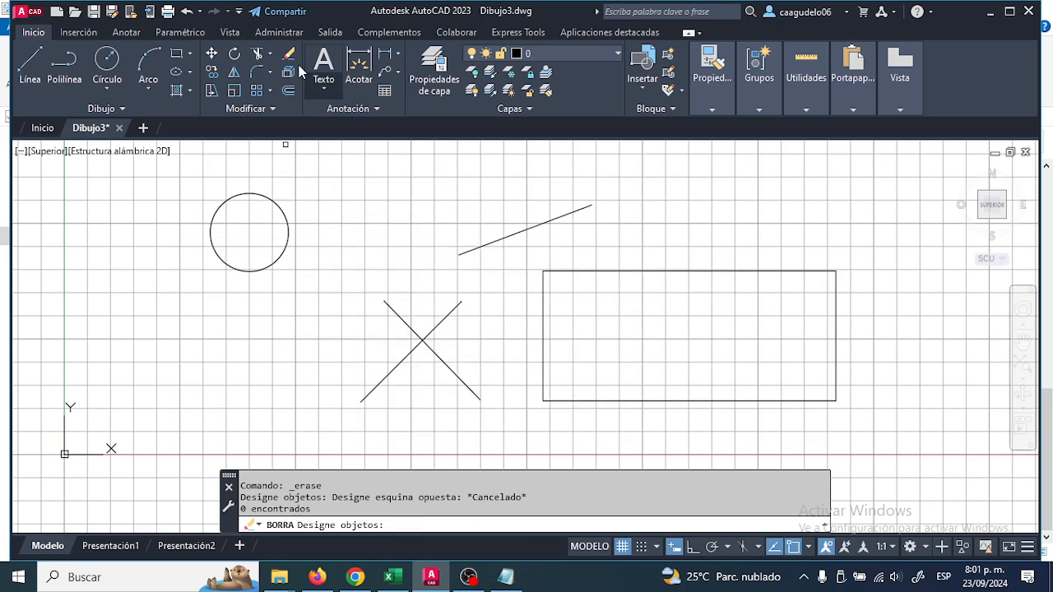
{"action": "left_click", "coordinate": [275, 200]}
{"action": "left_click", "coordinate": [482, 245]}
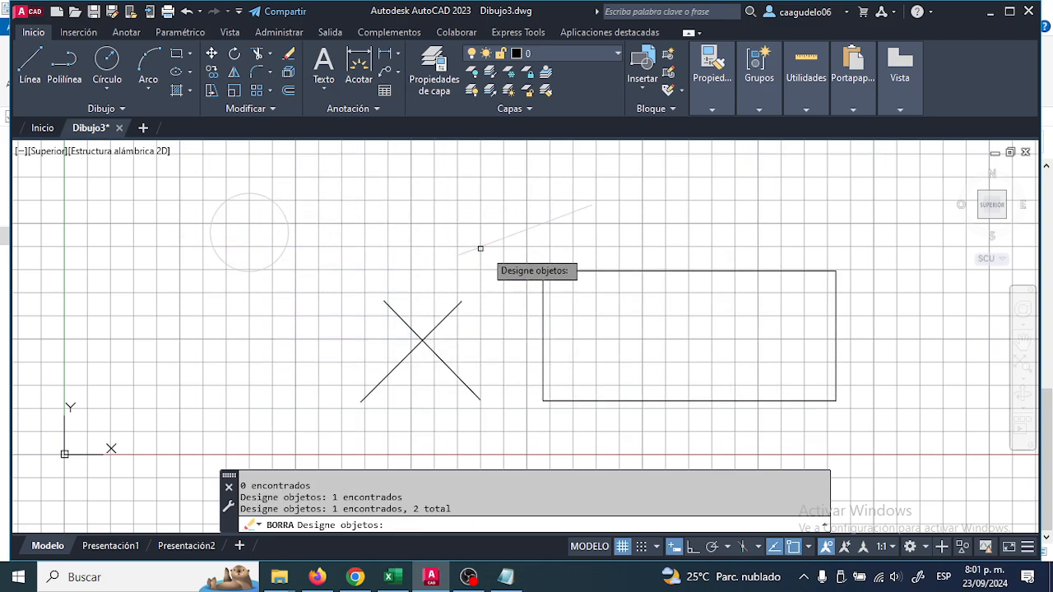
{"action": "left_click", "coordinate": [560, 272]}
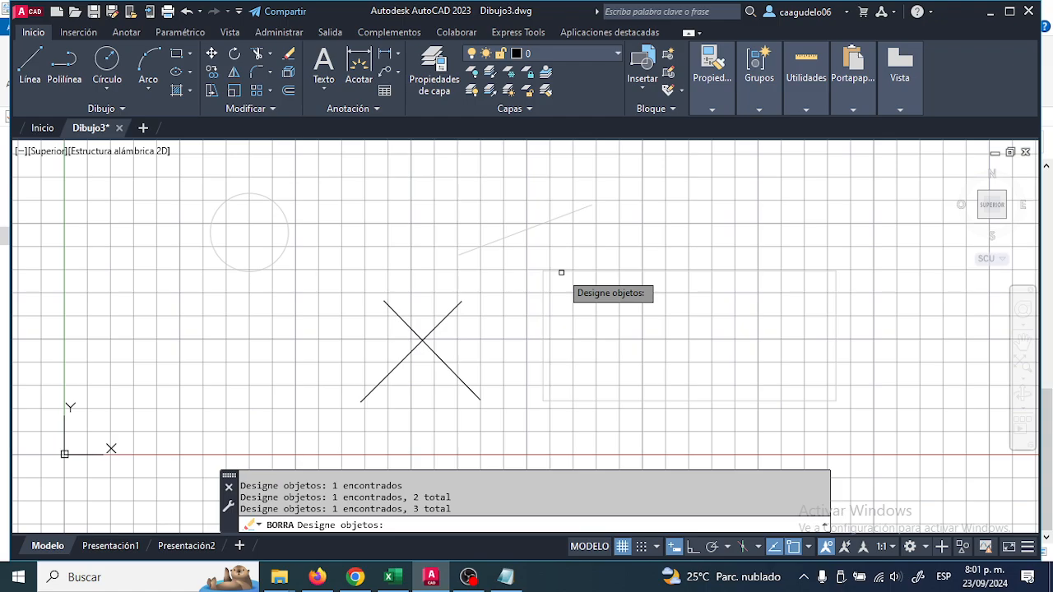
{"action": "key", "text": "Escape"}
{"action": "key", "text": "Escape"}
{"action": "key", "text": "Escape"}
{"action": "mouse_move", "coordinate": [273, 331]}
{"action": "middle_mouse_down"}
{"action": "mouse_move", "coordinate": [287, 326]}
{"action": "mouse_move", "coordinate": [289, 338]}
{"action": "mouse_move", "coordinate": [236, 327]}
{"action": "middle_mouse_up"}
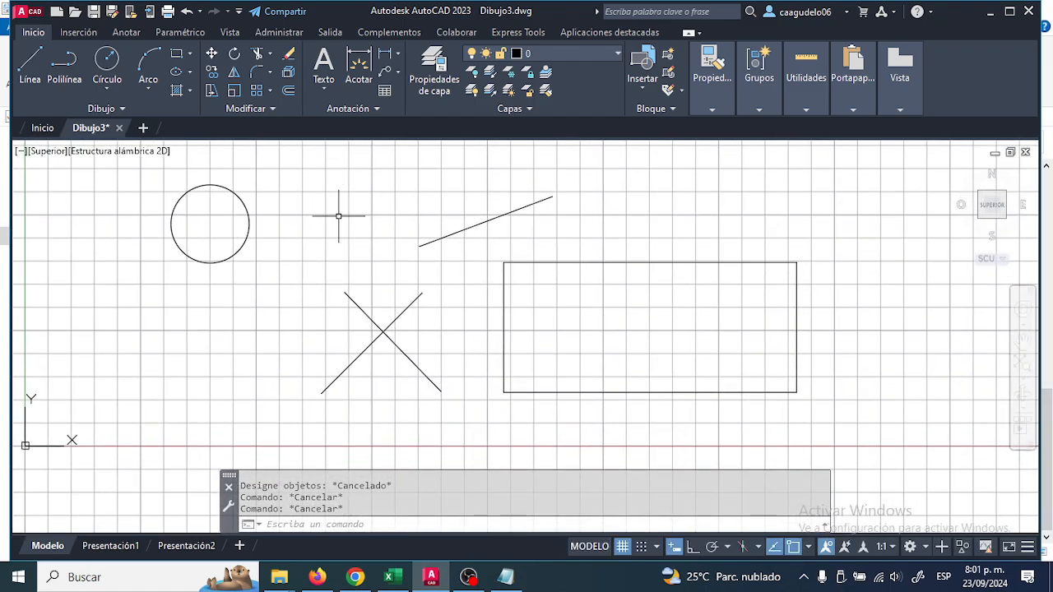
{"action": "scroll", "coordinate": [306, 233], "scroll_direction": "up", "scroll_amount": 4}
{"action": "middle_click_drag", "start_coordinate": [395, 266], "coordinate": [274, 115]}
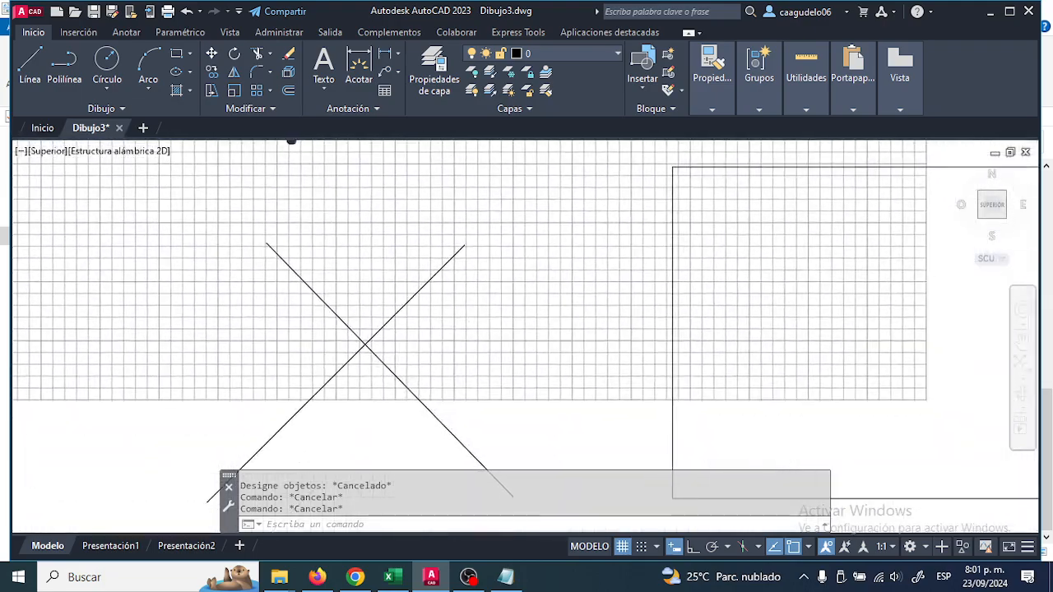
{"action": "left_click", "coordinate": [259, 54]}
{"action": "key", "text": "Escape"}
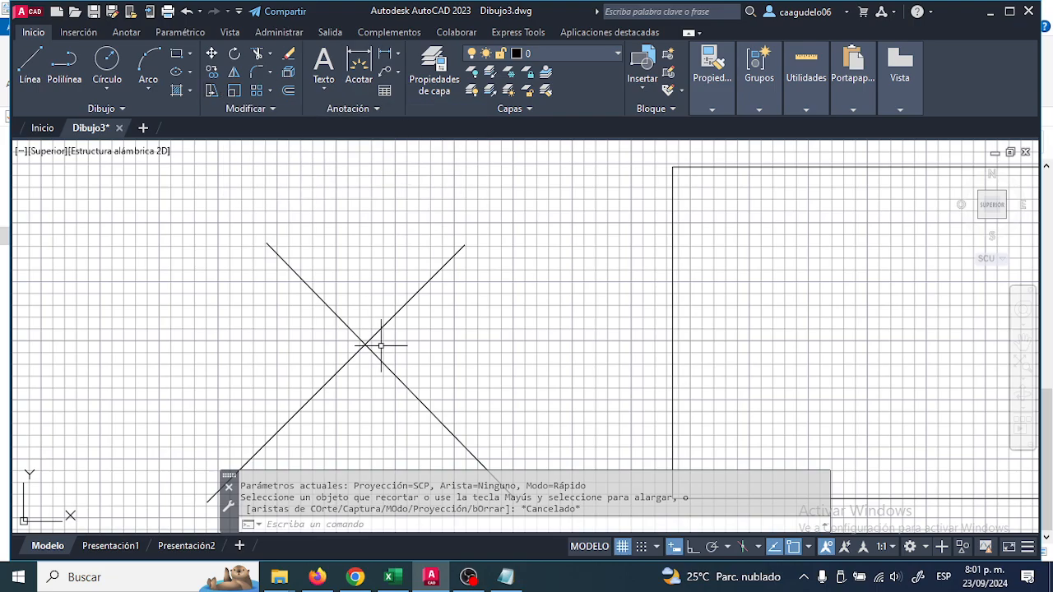
Set the uniform background colour of the 2D model space to black (Negro) and apply the display options
{"action": "scroll", "coordinate": [376, 348], "scroll_direction": "down", "scroll_amount": 2}
{"action": "mouse_move", "coordinate": [376, 347]}
{"action": "middle_mouse_down"}
{"action": "mouse_move", "coordinate": [298, 348]}
{"action": "mouse_move", "coordinate": [375, 320]}
{"action": "middle_mouse_up"}
{"action": "scroll", "coordinate": [315, 339], "scroll_direction": "down", "scroll_amount": 1}
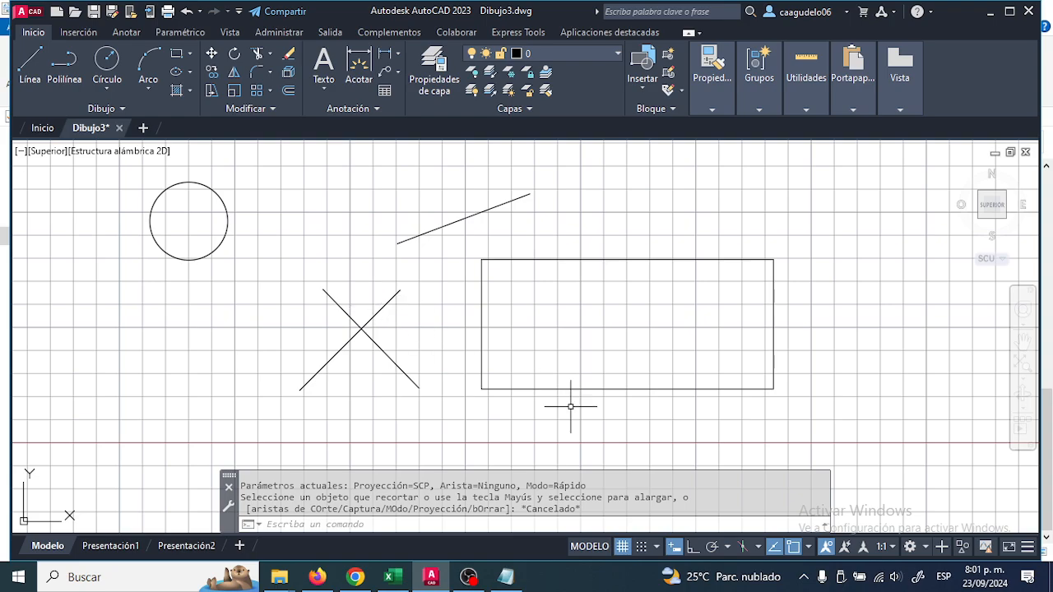
{"action": "right_click", "coordinate": [589, 483]}
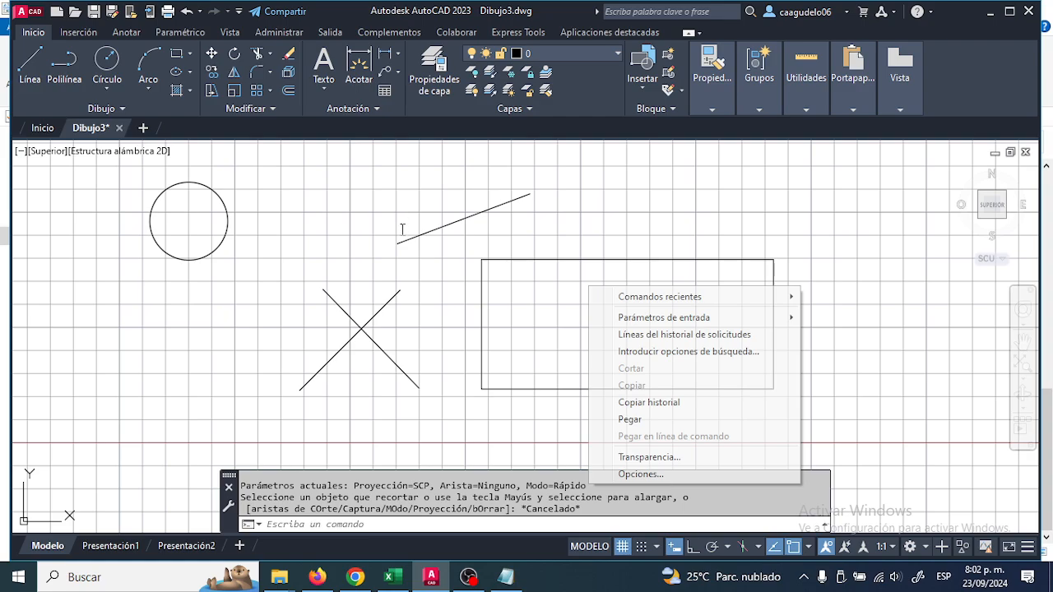
{"action": "left_click", "coordinate": [360, 344]}
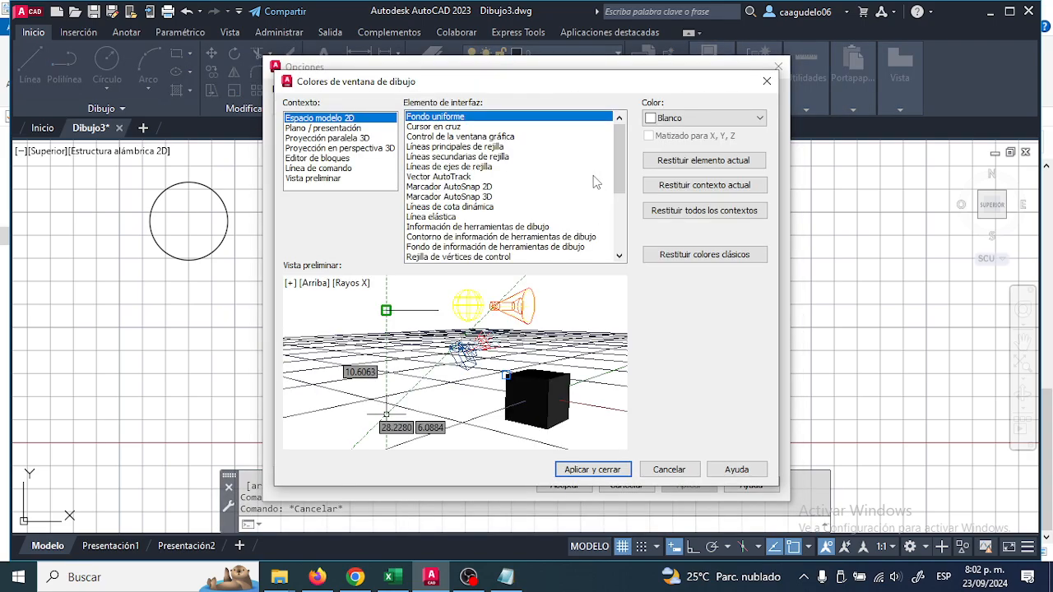
{"action": "left_click", "coordinate": [708, 118]}
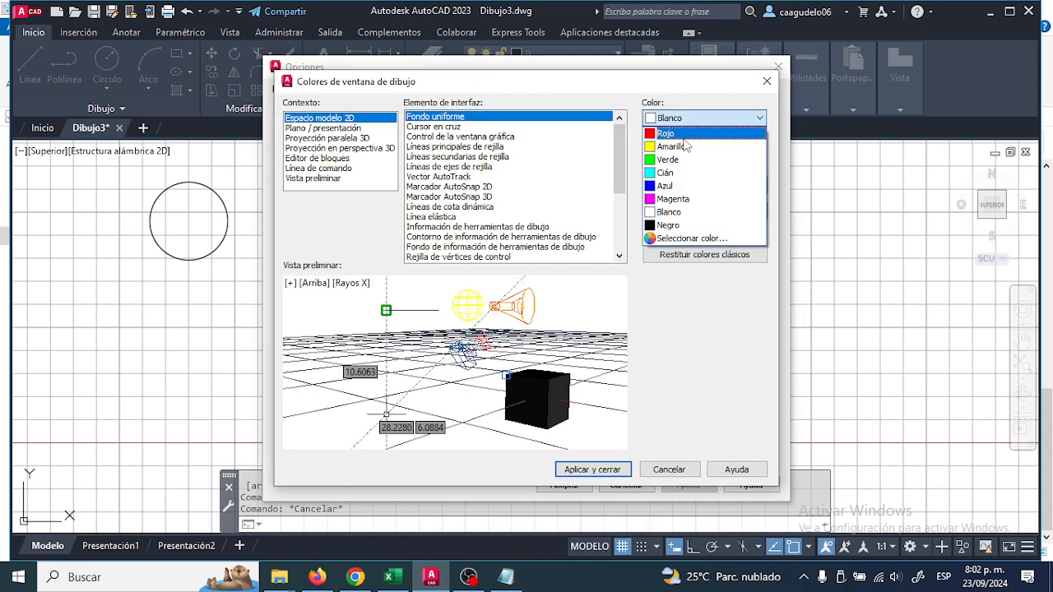
{"action": "left_click", "coordinate": [667, 225]}
{"action": "left_click", "coordinate": [592, 469]}
{"action": "left_click", "coordinate": [557, 483]}
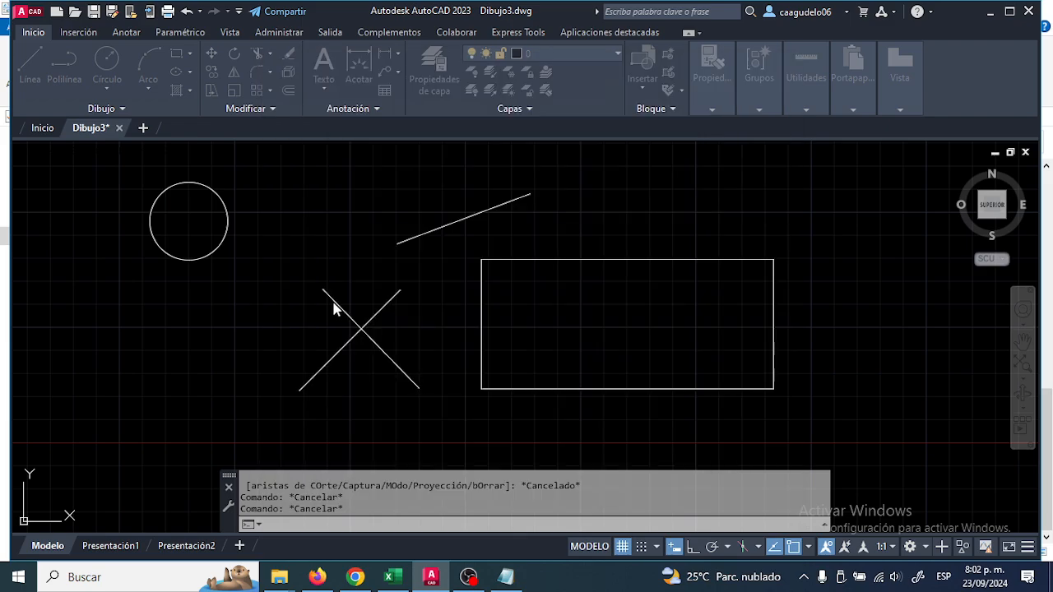
{"action": "middle_click_drag", "start_coordinate": [329, 301], "coordinate": [457, 260]}
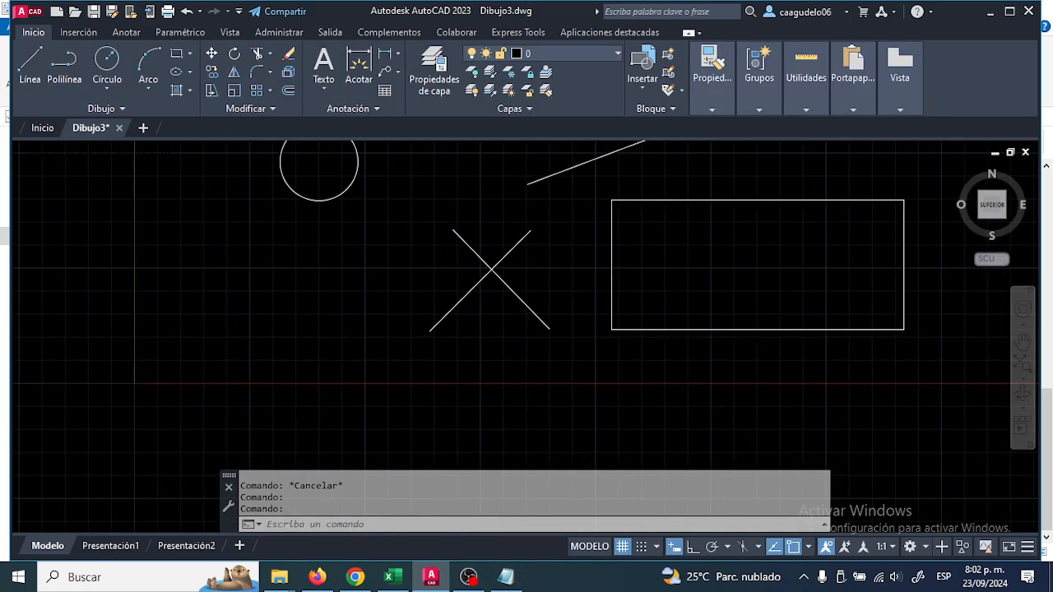
{"action": "scroll", "coordinate": [323, 322], "scroll_direction": "up", "scroll_amount": 4}
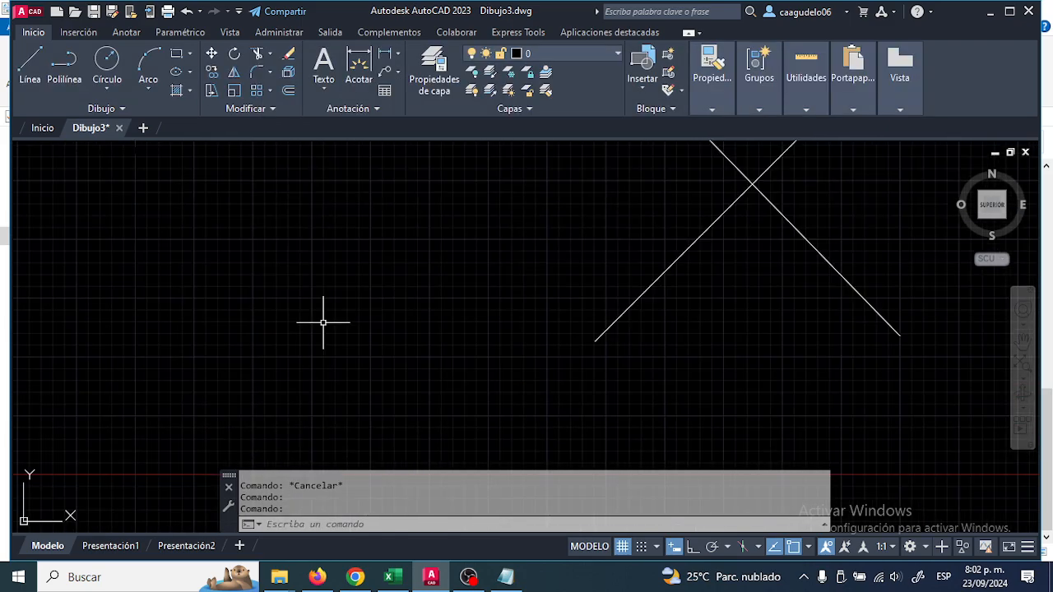
{"action": "scroll", "coordinate": [323, 322], "scroll_direction": "down", "scroll_amount": 8}
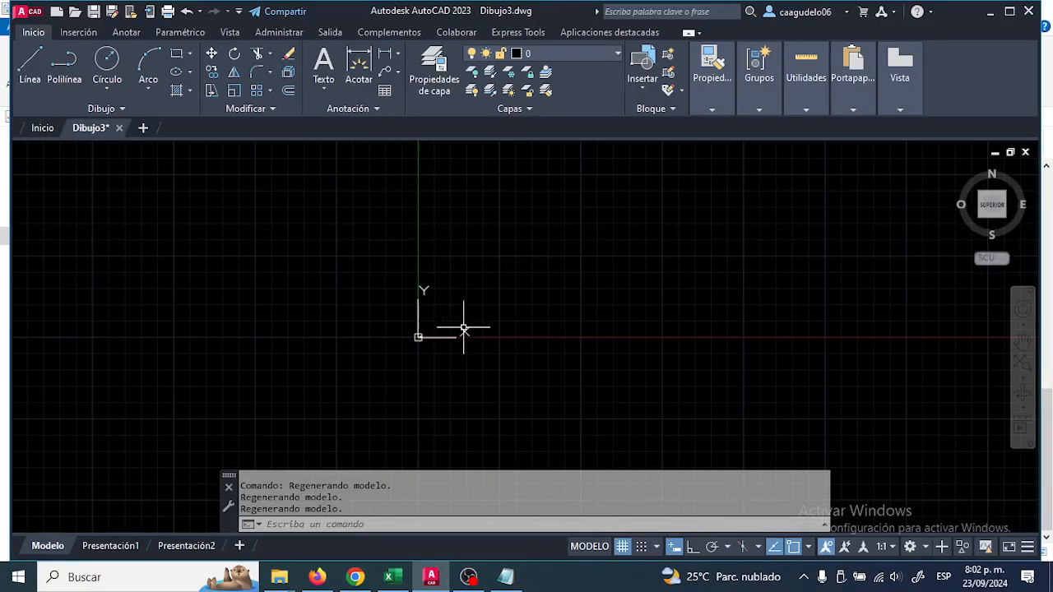
{"action": "scroll", "coordinate": [552, 327], "scroll_direction": "down", "scroll_amount": 4}
{"action": "middle_click_drag", "start_coordinate": [552, 326], "coordinate": [382, 420]}
{"action": "scroll", "coordinate": [360, 406], "scroll_direction": "up", "scroll_amount": 8}
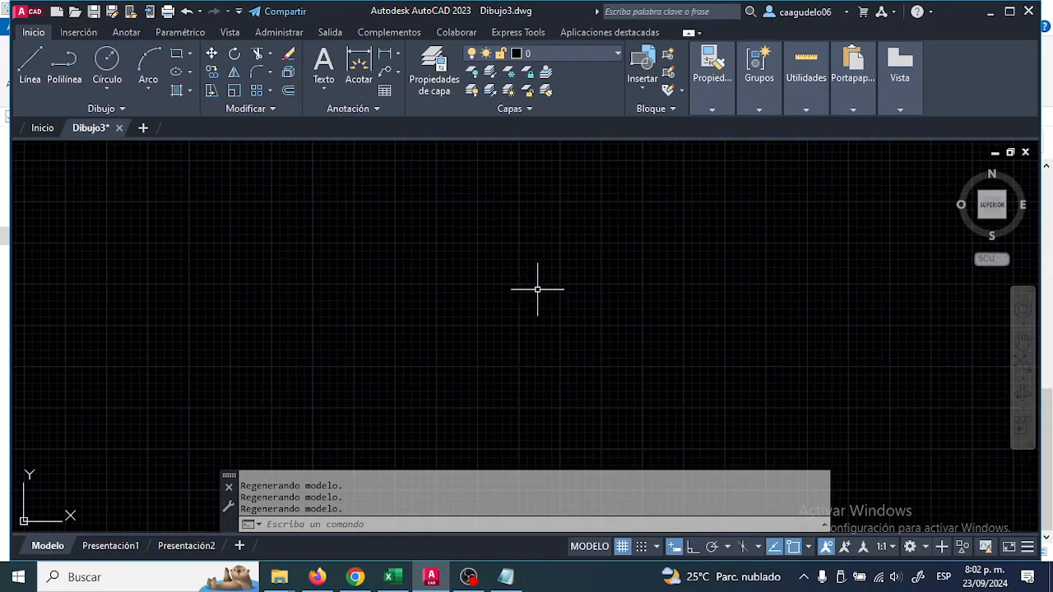
{"action": "middle_click_drag", "start_coordinate": [537, 289], "coordinate": [305, 376]}
{"action": "scroll", "coordinate": [389, 401], "scroll_direction": "up", "scroll_amount": 5}
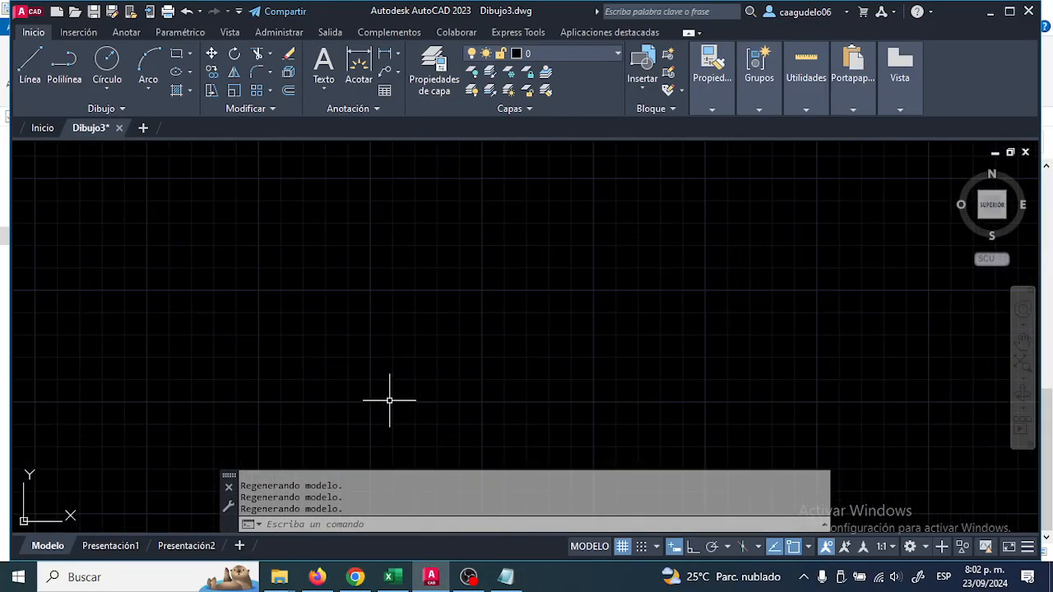
{"action": "right_click", "coordinate": [421, 488]}
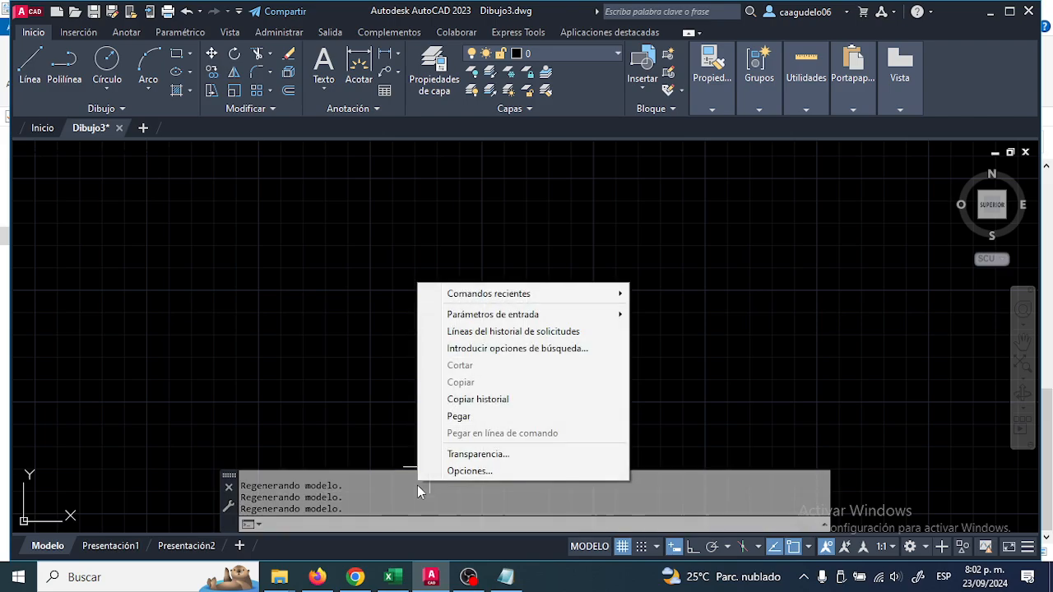
{"action": "left_click", "coordinate": [315, 352]}
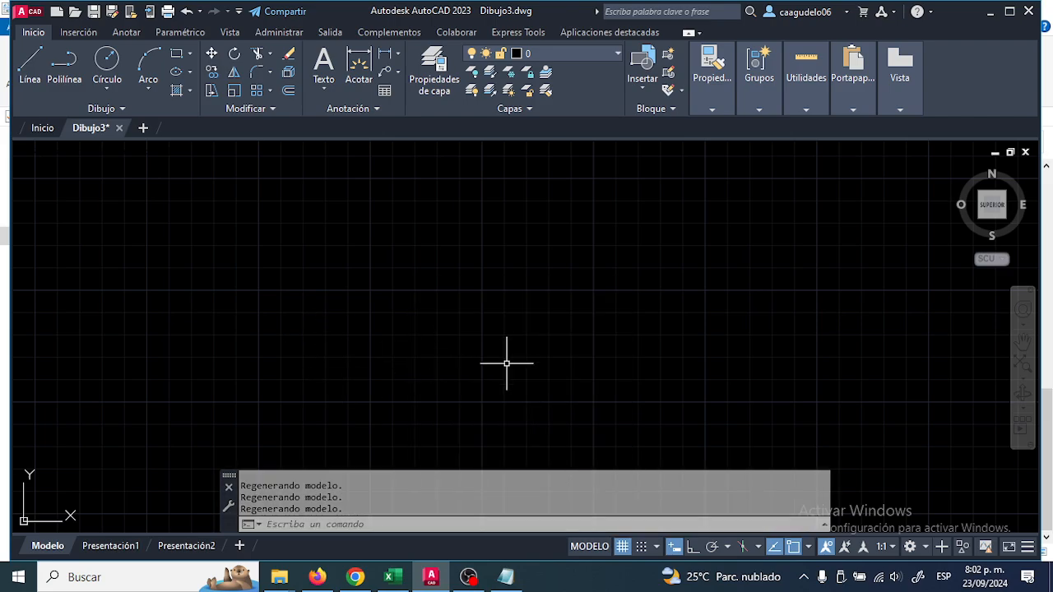
{"action": "scroll", "coordinate": [514, 360], "scroll_direction": "up", "scroll_amount": 1}
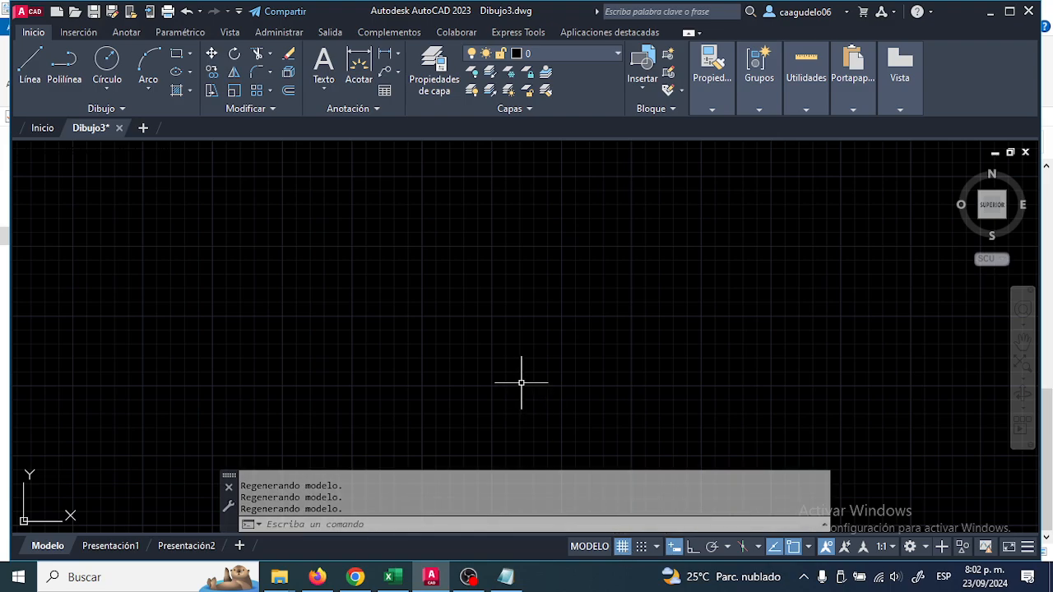
Turn the drawing grid off and back on several times
{"action": "key", "text": "F7"}
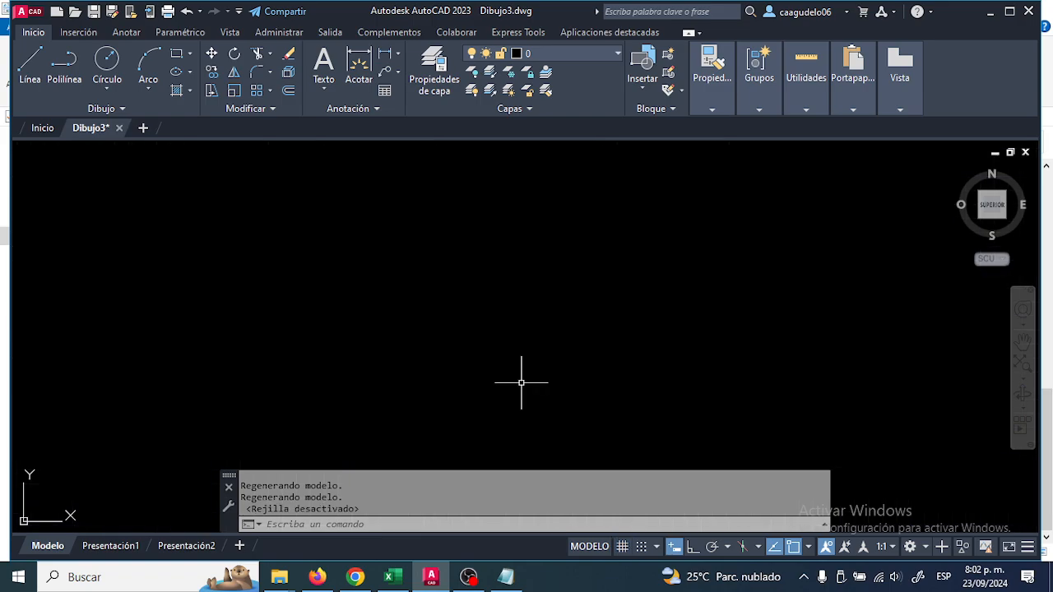
{"action": "key", "text": "F7"}
{"action": "key", "text": "F7"}
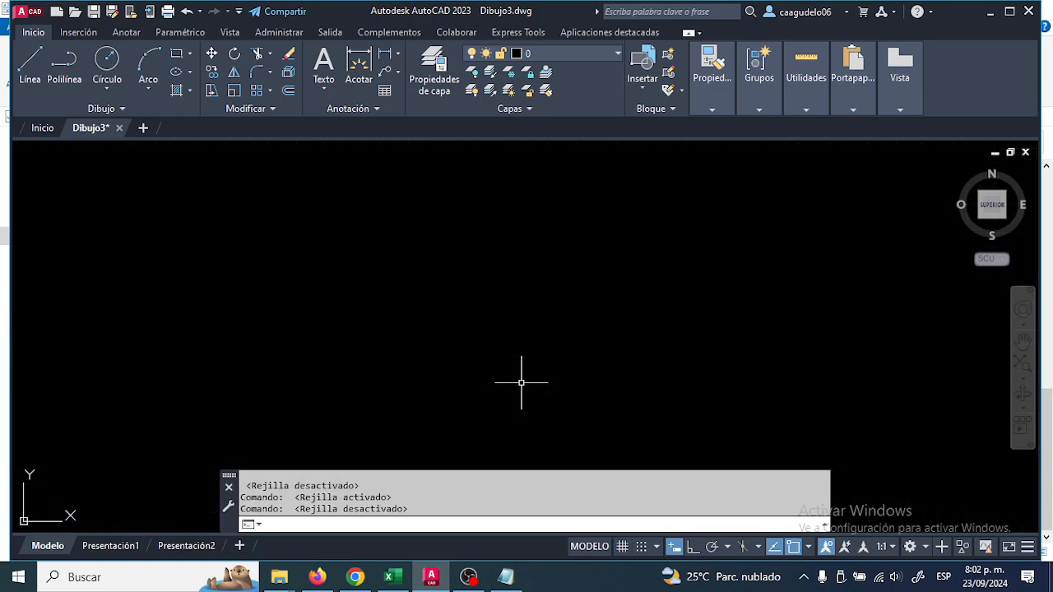
{"action": "key", "text": "F7"}
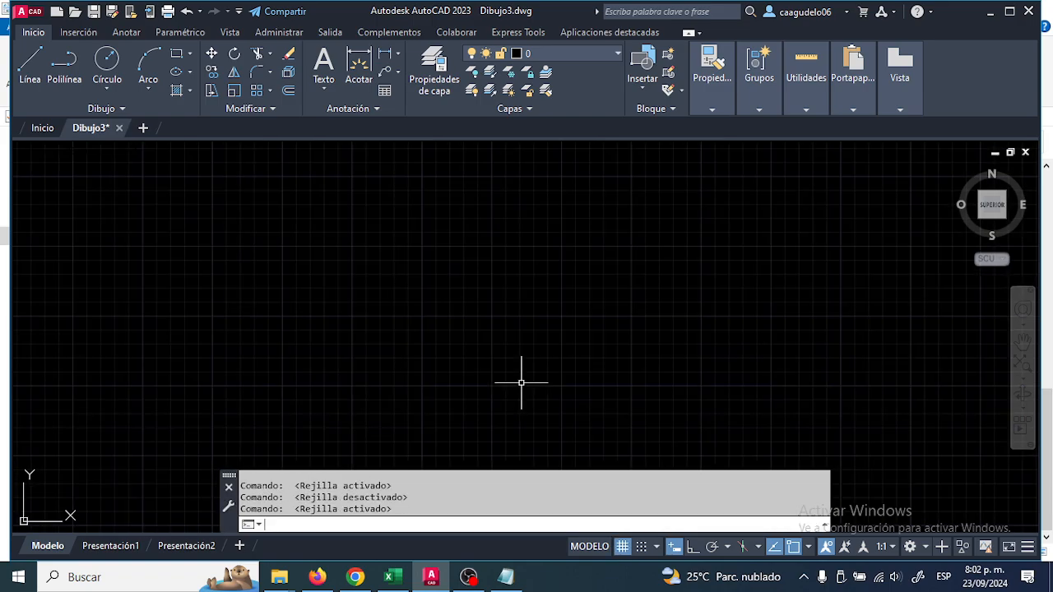
{"action": "key", "text": "F7"}
{"action": "key", "text": "F7"}
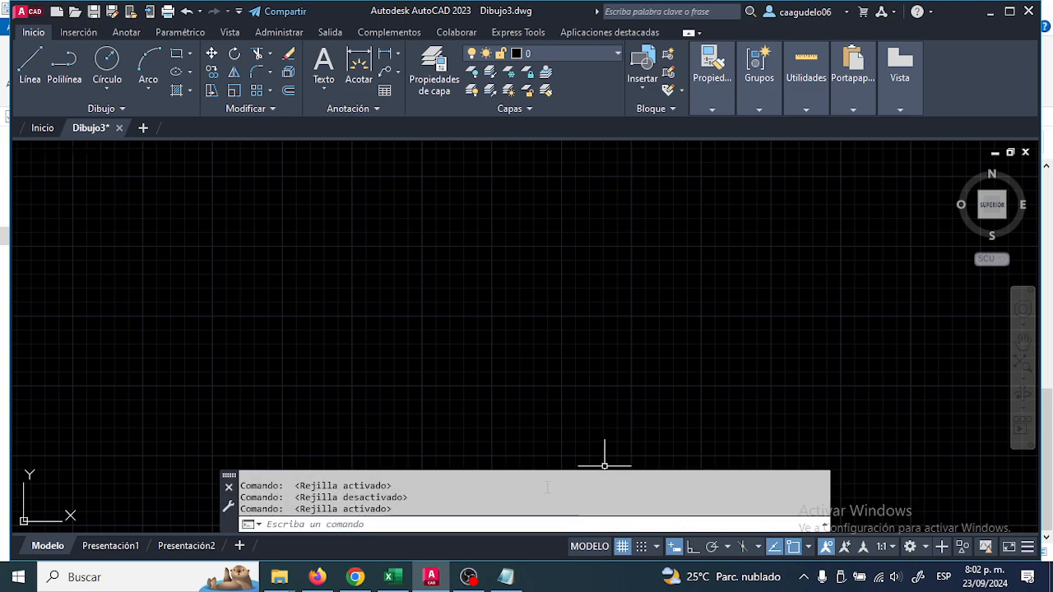
Open the Options dialog with the OP command, review the drawing window colour settings and close without changes
{"action": "left_click", "coordinate": [406, 524]}
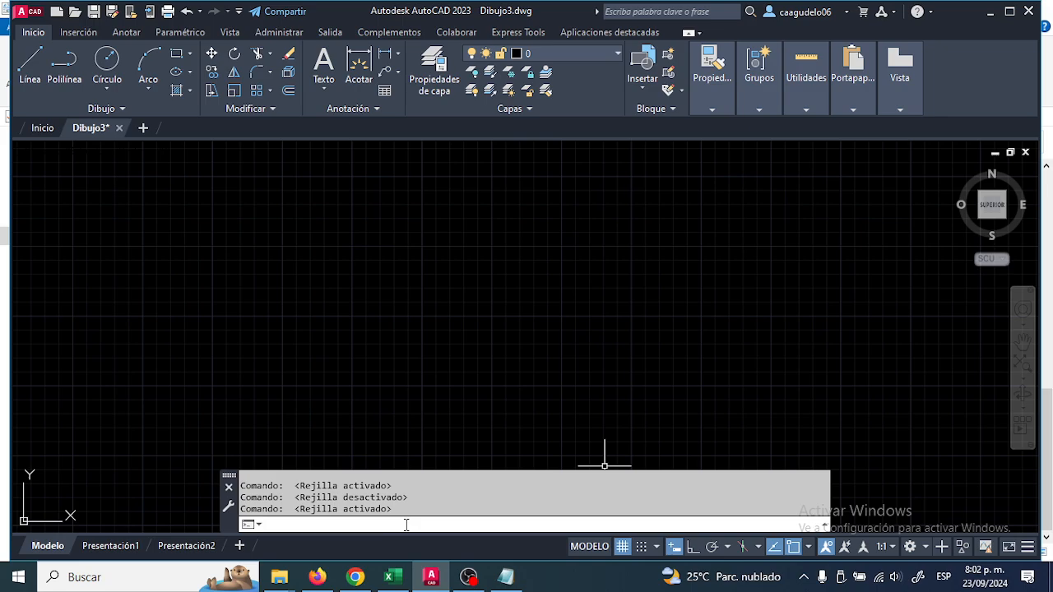
{"action": "type", "text": "OP"}
{"action": "left_click", "coordinate": [343, 396]}
{"action": "key", "text": "Return"}
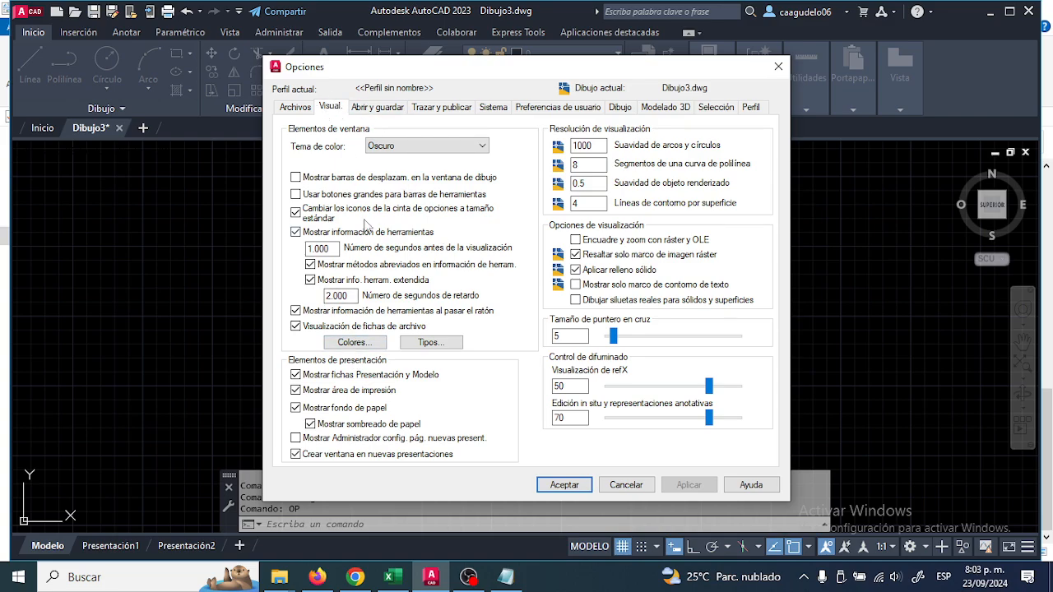
{"action": "left_click", "coordinate": [352, 342]}
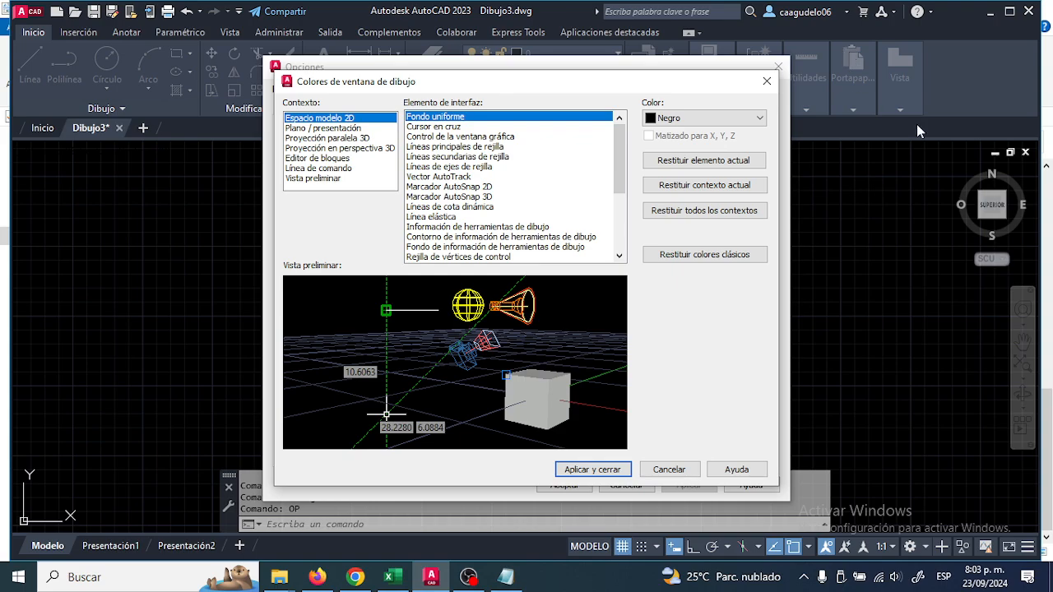
{"action": "key", "text": "Escape"}
{"action": "left_click", "coordinate": [778, 66]}
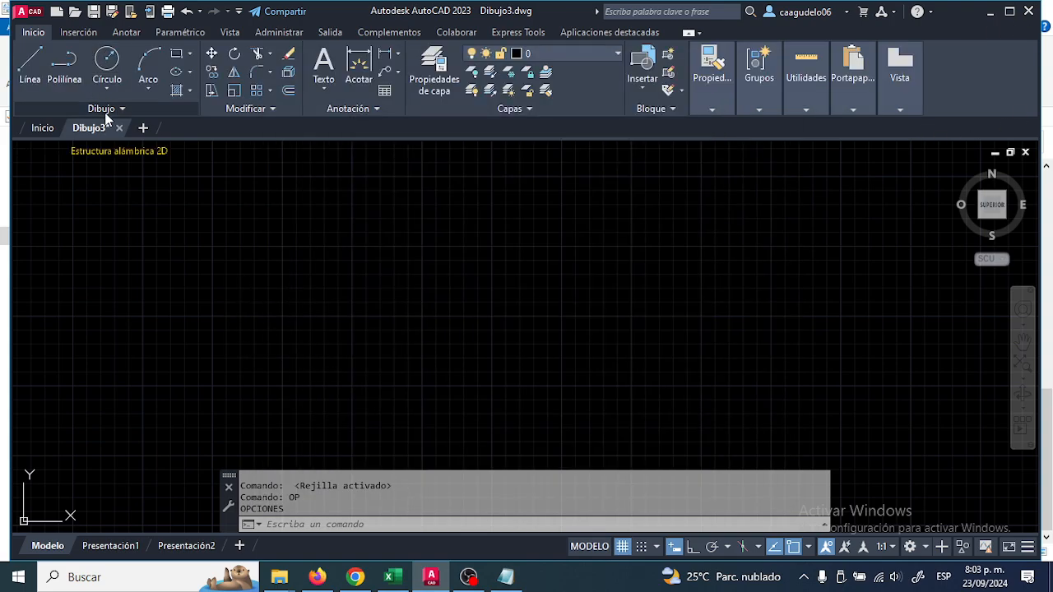
Open the drawing units settings with the UNIDADES command and examine the available insertion scale units
{"action": "type", "text": "uni"}
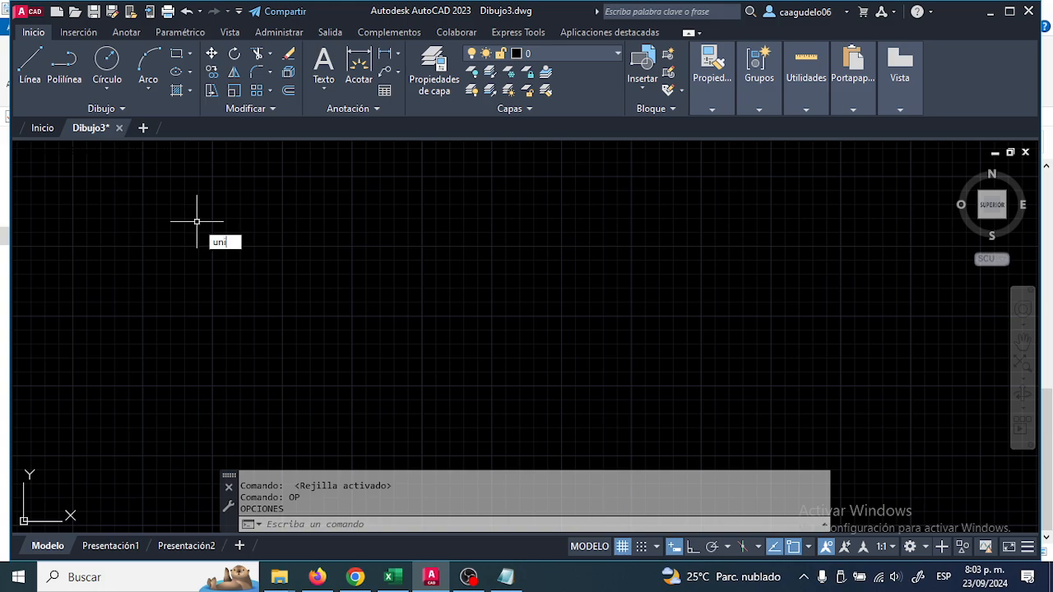
{"action": "key", "text": "Escape"}
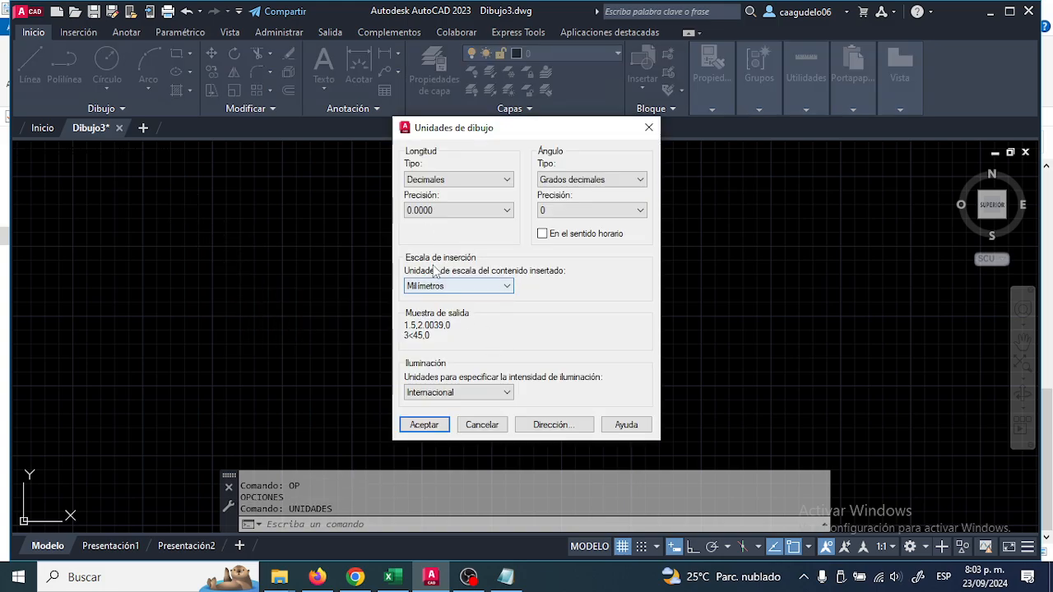
{"action": "left_click", "coordinate": [439, 284]}
{"action": "left_click", "coordinate": [454, 286]}
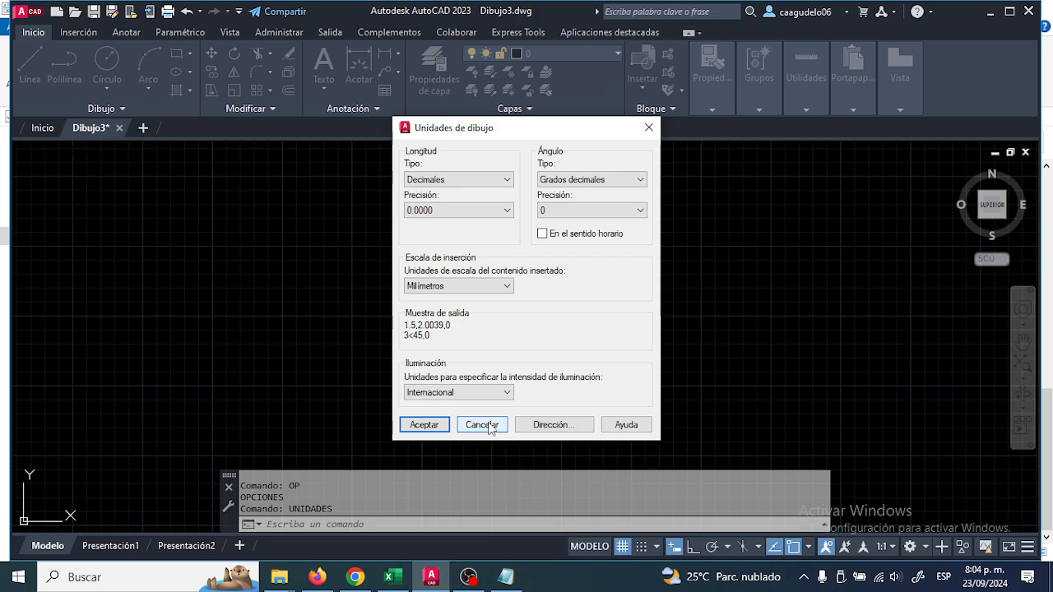
Switch to Notepad and add the line "Unidades de autocad son absolutas" below the backup file note
{"action": "left_click", "coordinate": [513, 578]}
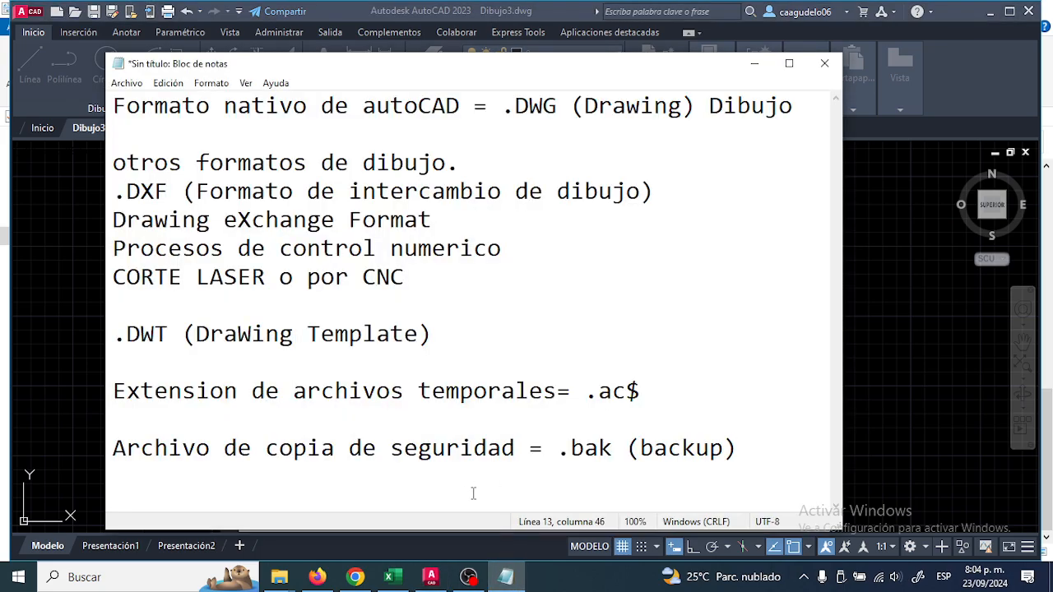
{"action": "key", "text": "Return"}
{"action": "type", "text": "Un"}
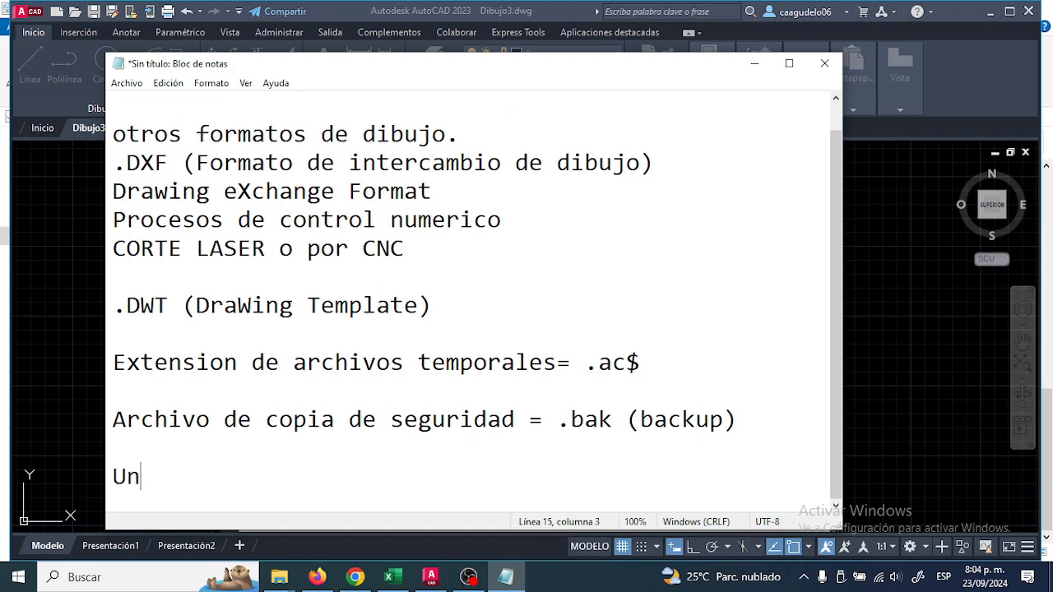
{"action": "type", "text": "idades de aut"}
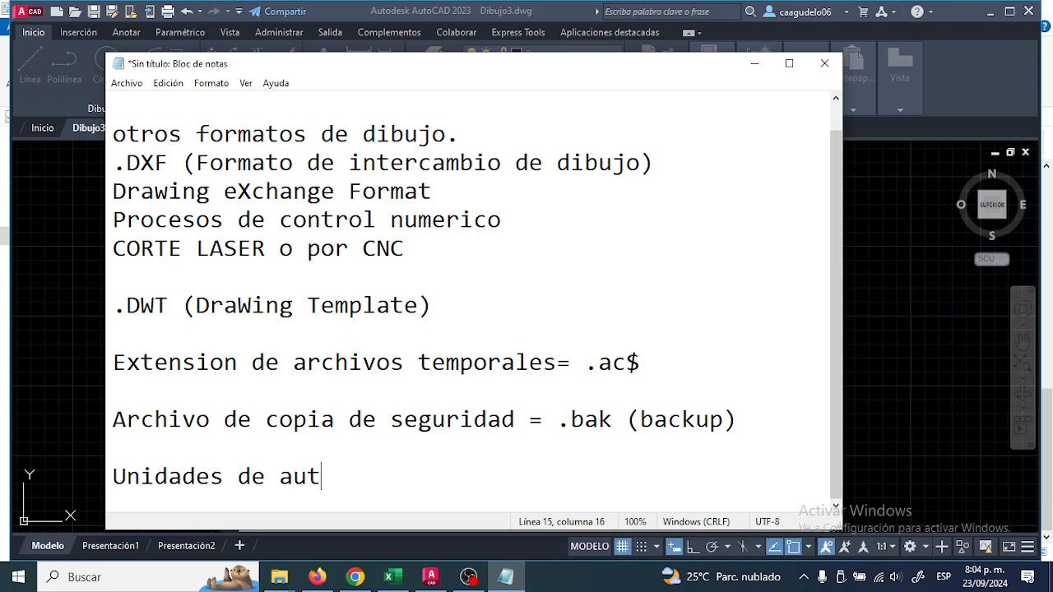
{"action": "type", "text": "ocad son ab"}
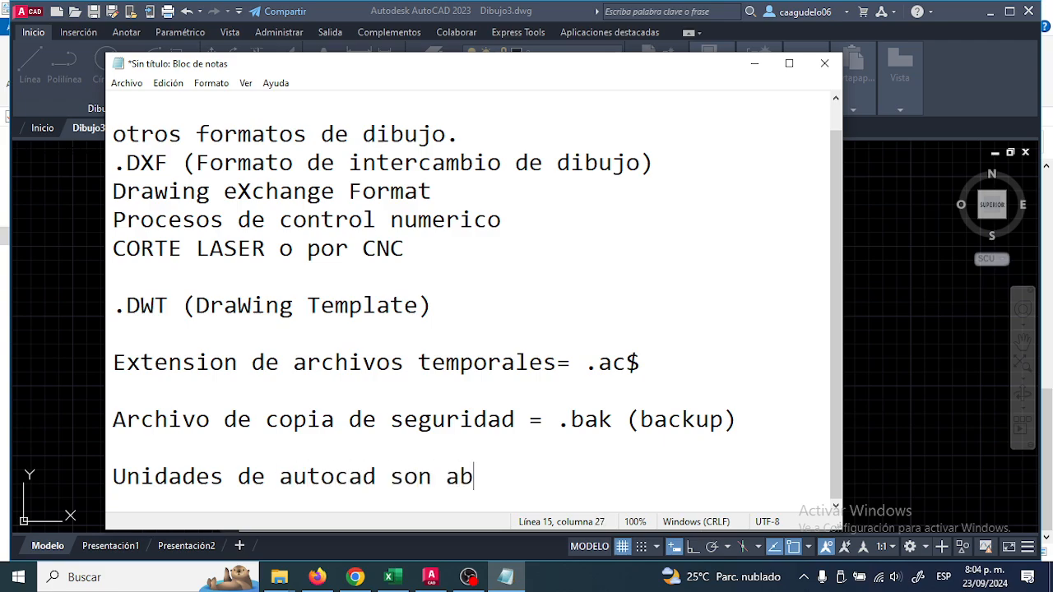
{"action": "type", "text": "solutasl."}
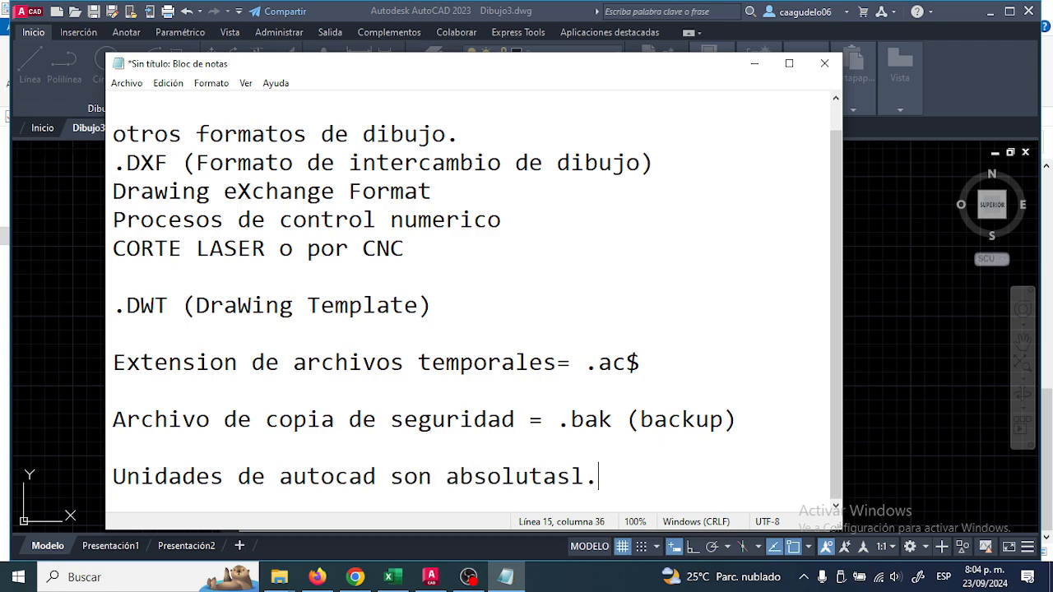
{"action": "key", "text": "BackSpace"}
{"action": "key", "text": "BackSpace"}
List the example units "1 mm", "1 m" and "1 pulgadas" on separate lines below the absolute units note
{"action": "key", "text": "Return"}
{"action": "key", "text": "Return"}
{"action": "type", "text": "1"}
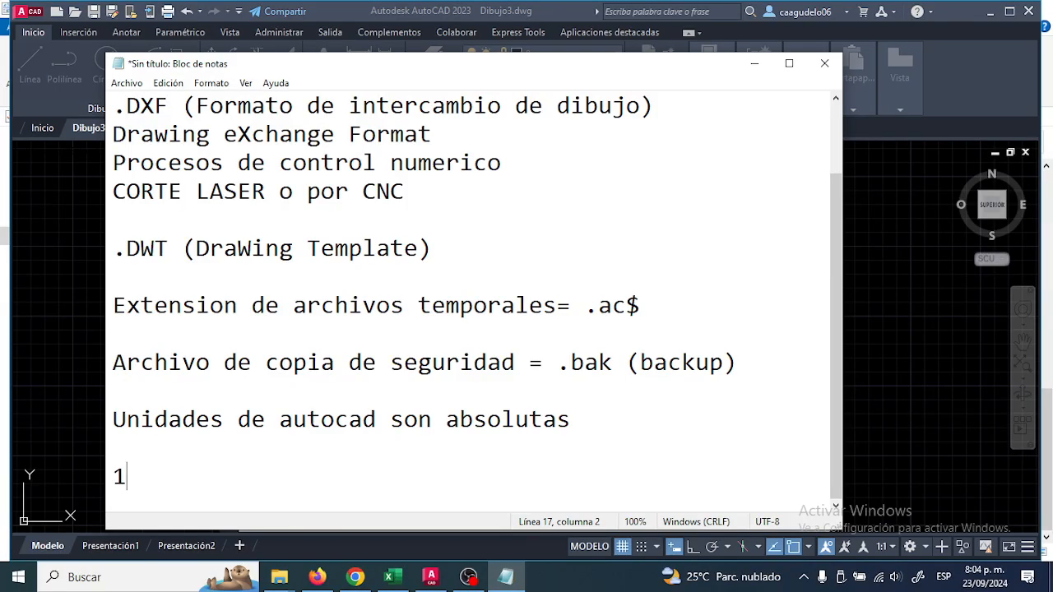
{"action": "type", "text": " mm"}
{"action": "key", "text": "Return"}
{"action": "type", "text": "1 m"}
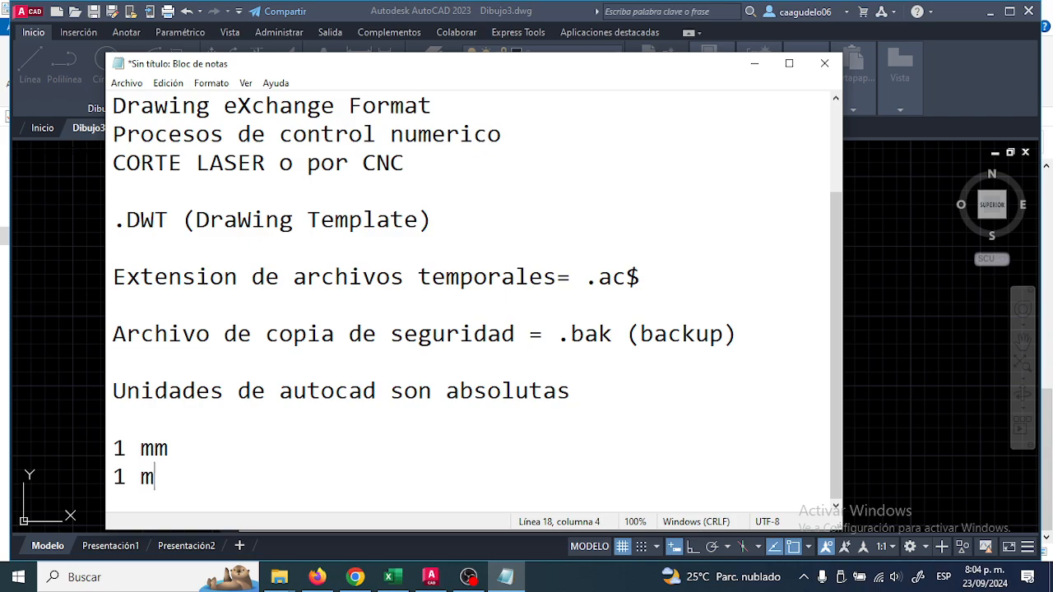
{"action": "key", "text": "Return"}
{"action": "type", "text": "1 "}
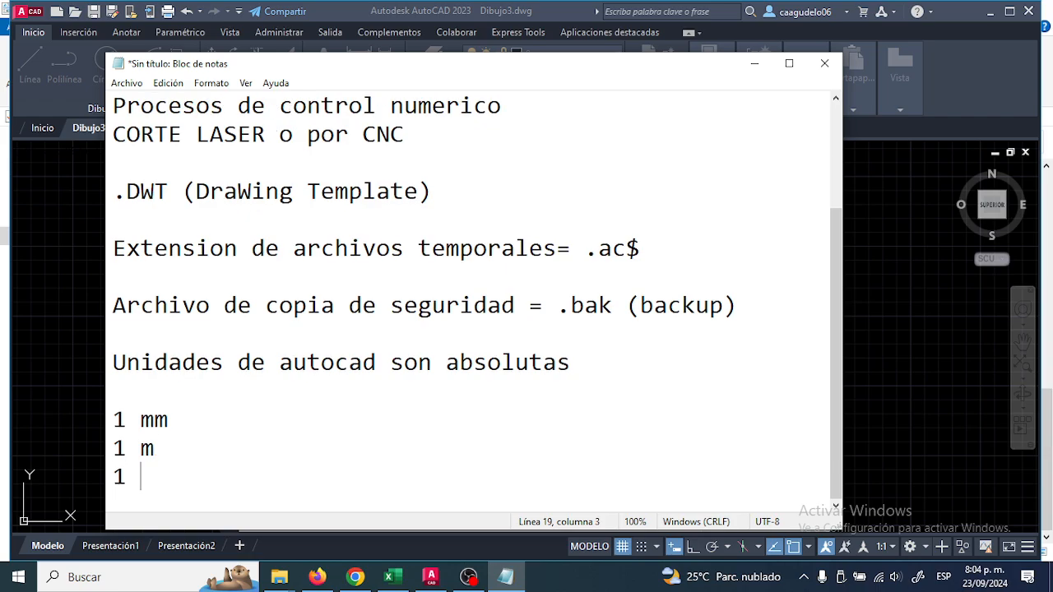
{"action": "type", "text": "pulgadas"}
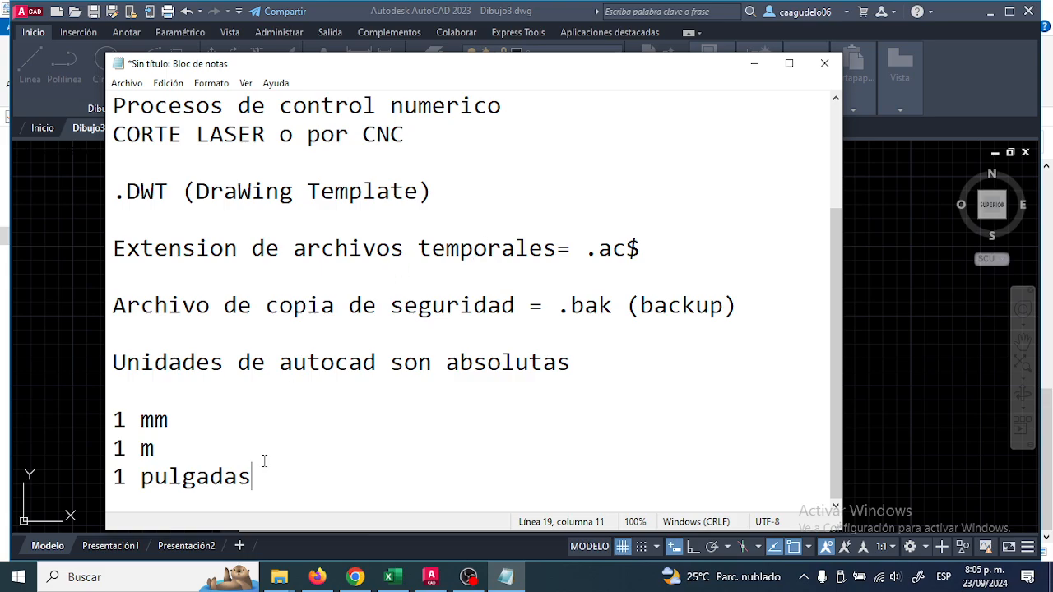
Add the note "Dimensiones del dibujo las defino cuando se va a imprimir el documento." below the unit examples
{"action": "left_click_drag", "start_coordinate": [264, 486], "coordinate": [110, 421]}
{"action": "left_click", "coordinate": [246, 402]}
{"action": "left_click", "coordinate": [277, 482]}
{"action": "key", "text": "Return"}
{"action": "key", "text": "Return"}
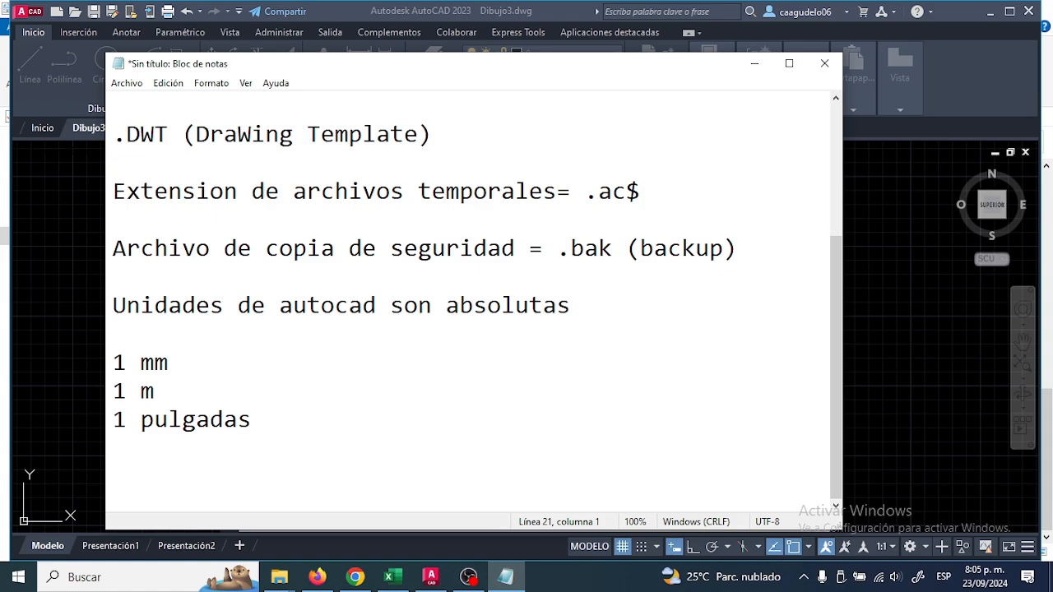
{"action": "type", "text": "D"}
{"action": "key", "text": "BackSpace"}
{"action": "type", "text": "Dimensiones de"}
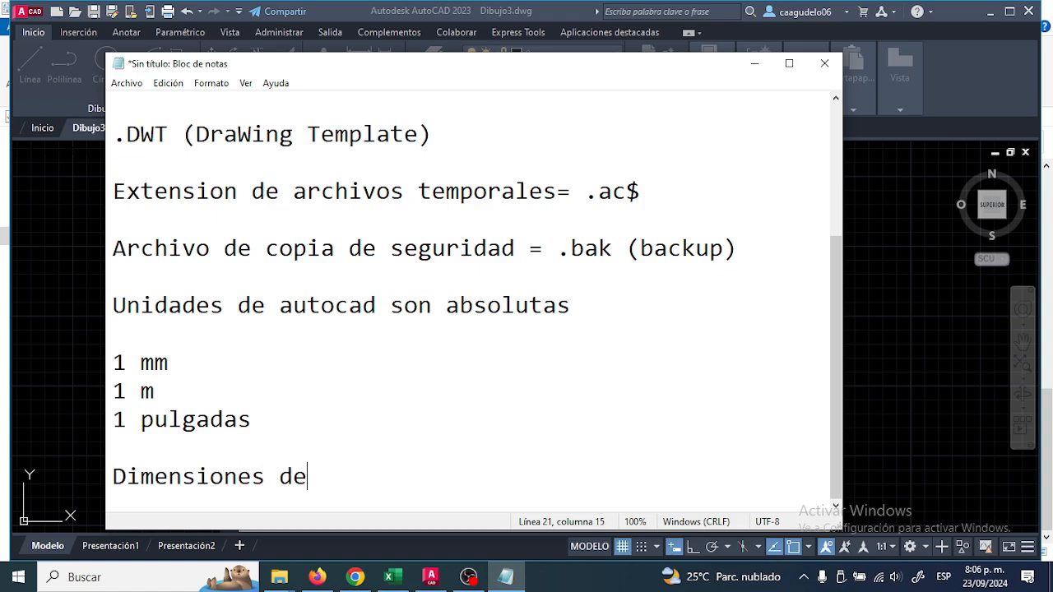
{"action": "type", "text": "l dibujo las definoi"}
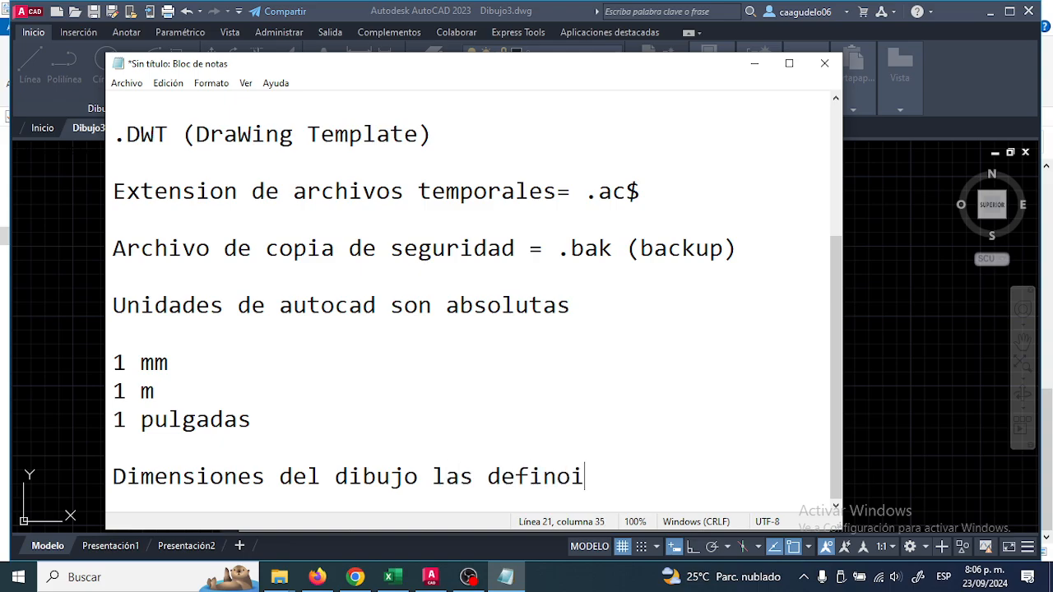
{"action": "key", "text": "BackSpace"}
{"action": "type", "text": "cuan"}
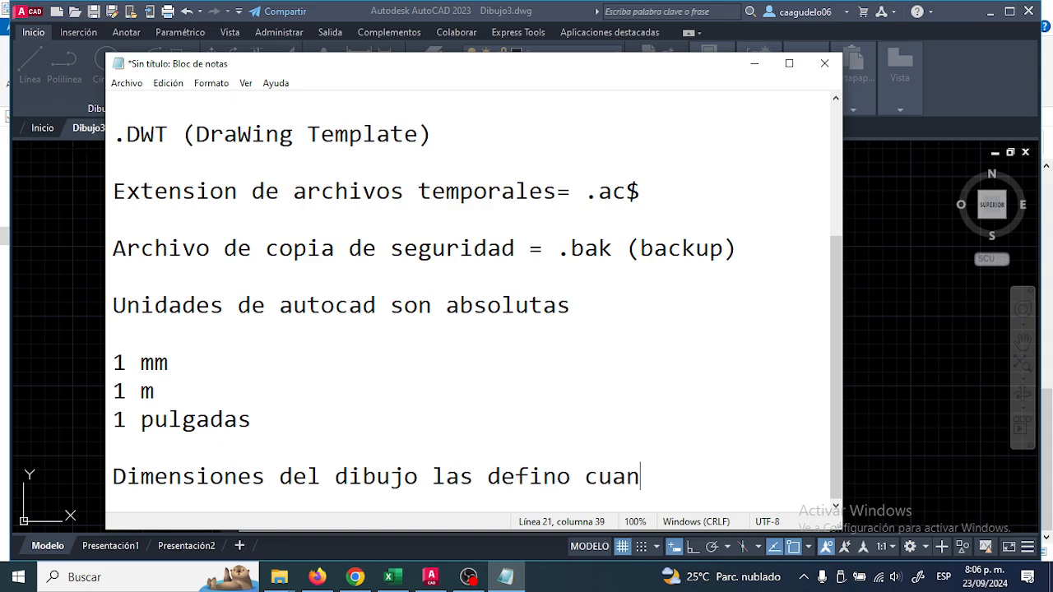
{"action": "type", "text": "do se va a i"}
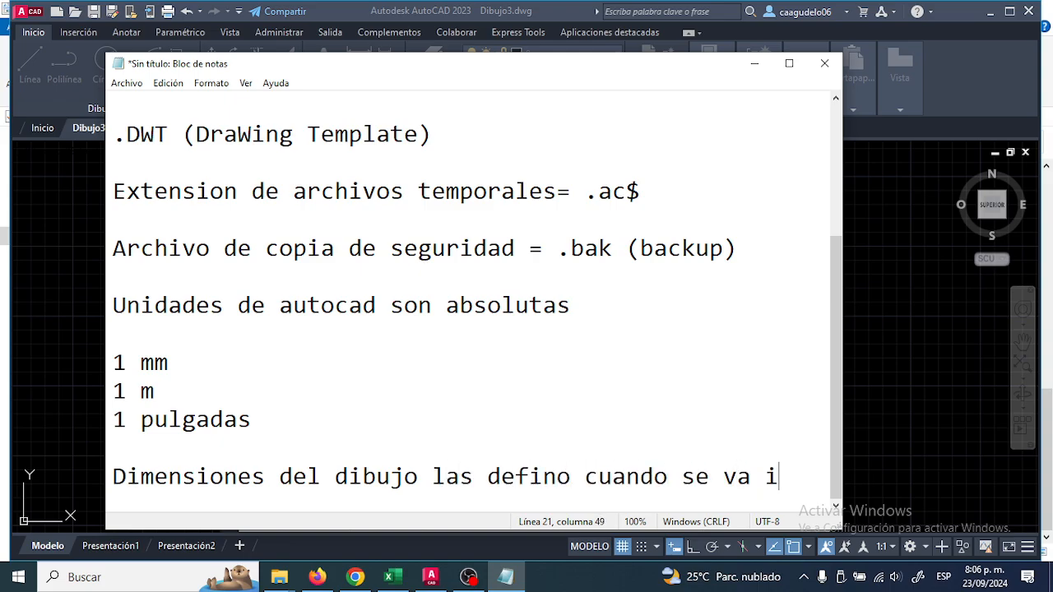
{"action": "key", "text": "BackSpace"}
{"action": "type", "text": "a imprimir el document"}
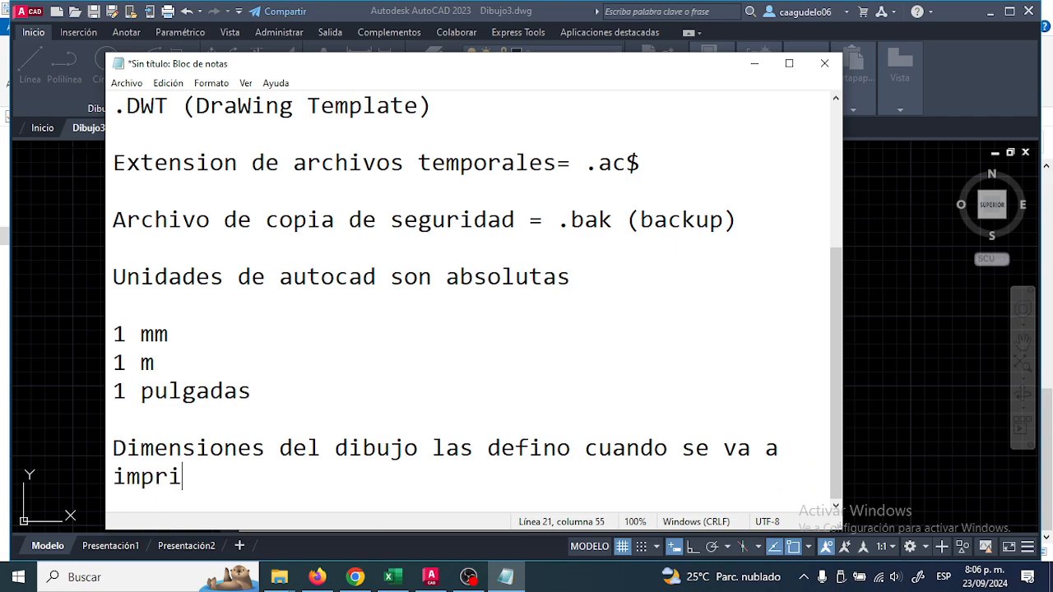
{"action": "type", "text": "o."}
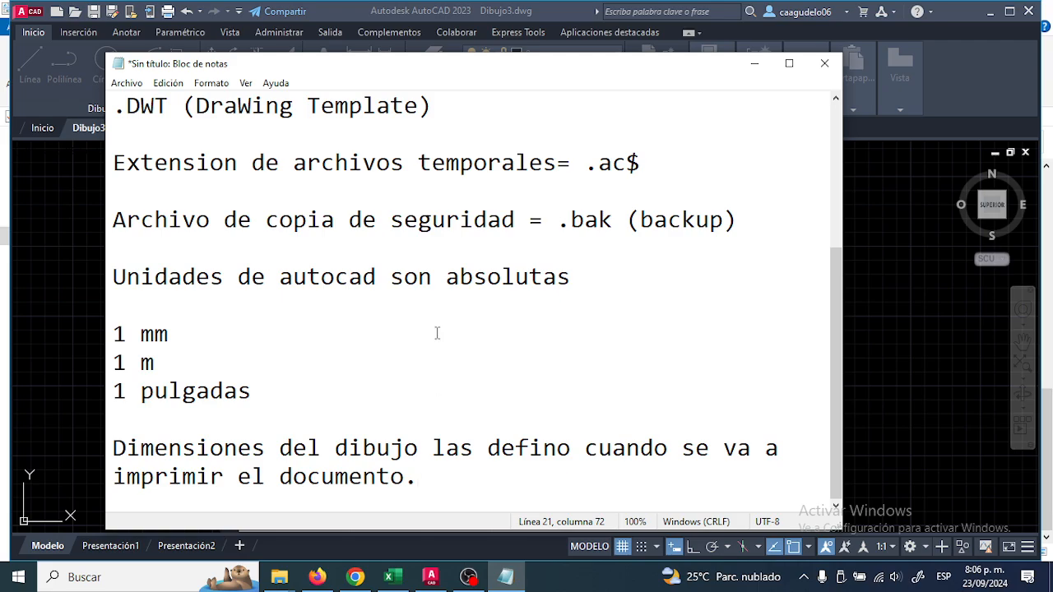
Return to AutoCAD, close the drawing units settings, and review the acadiso.dwt template for a new drawing without creating one
{"action": "left_click", "coordinate": [851, 288]}
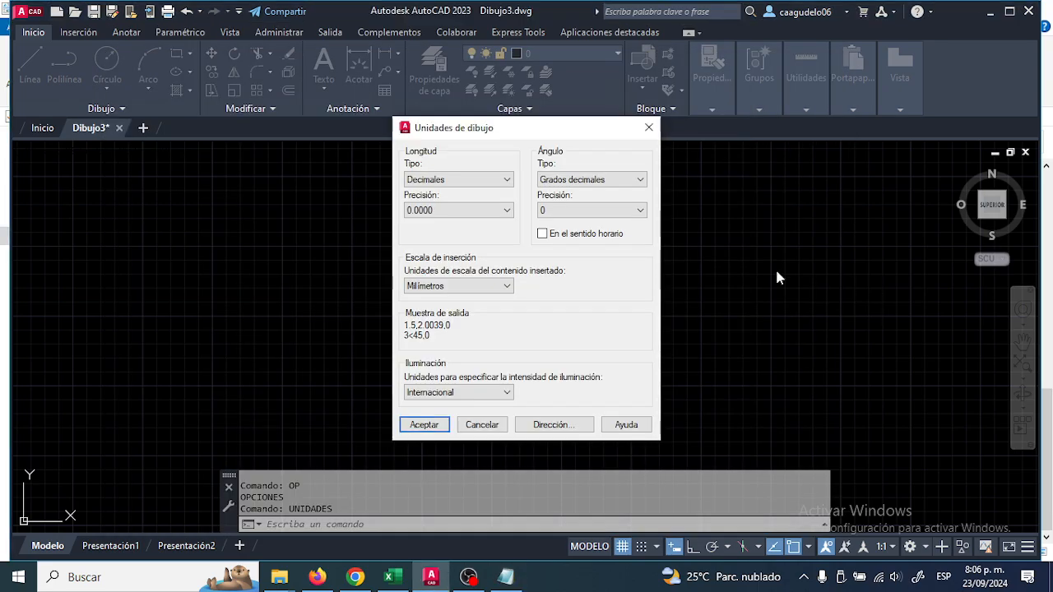
{"action": "left_click", "coordinate": [648, 128]}
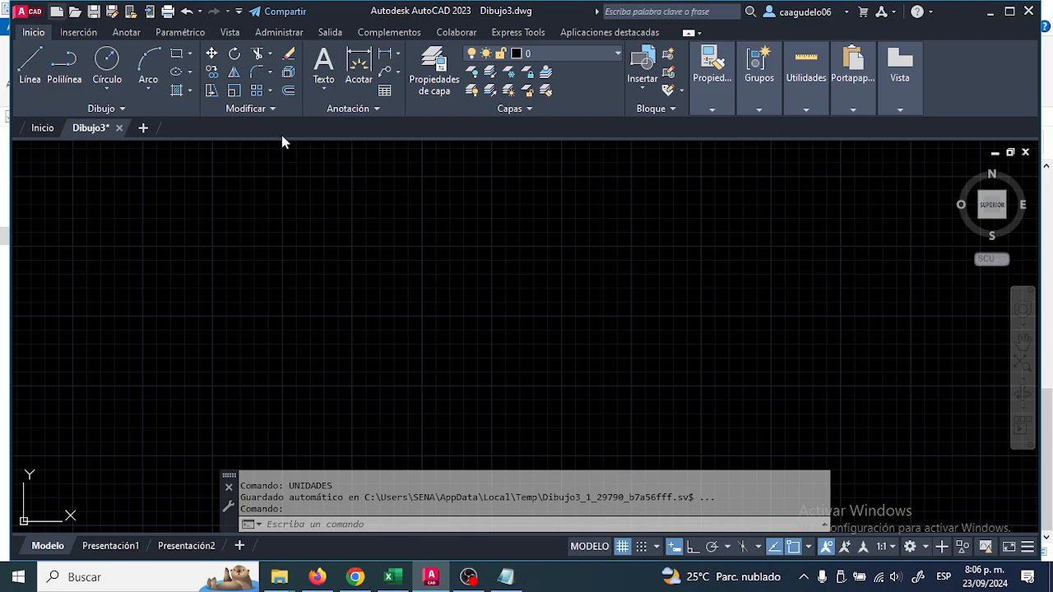
{"action": "key", "text": "ctrl+n"}
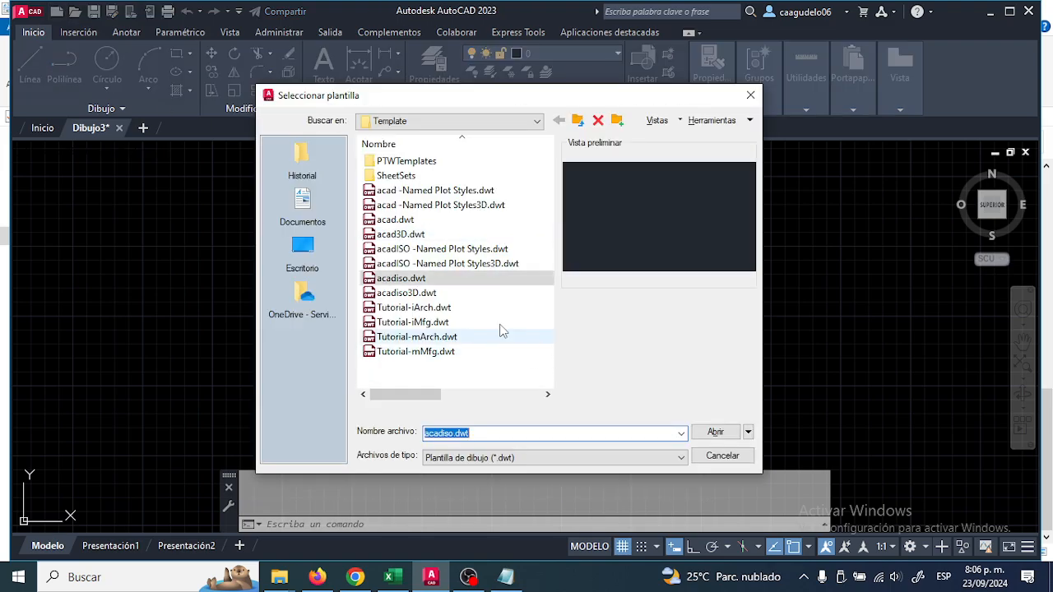
{"action": "left_click", "coordinate": [390, 279]}
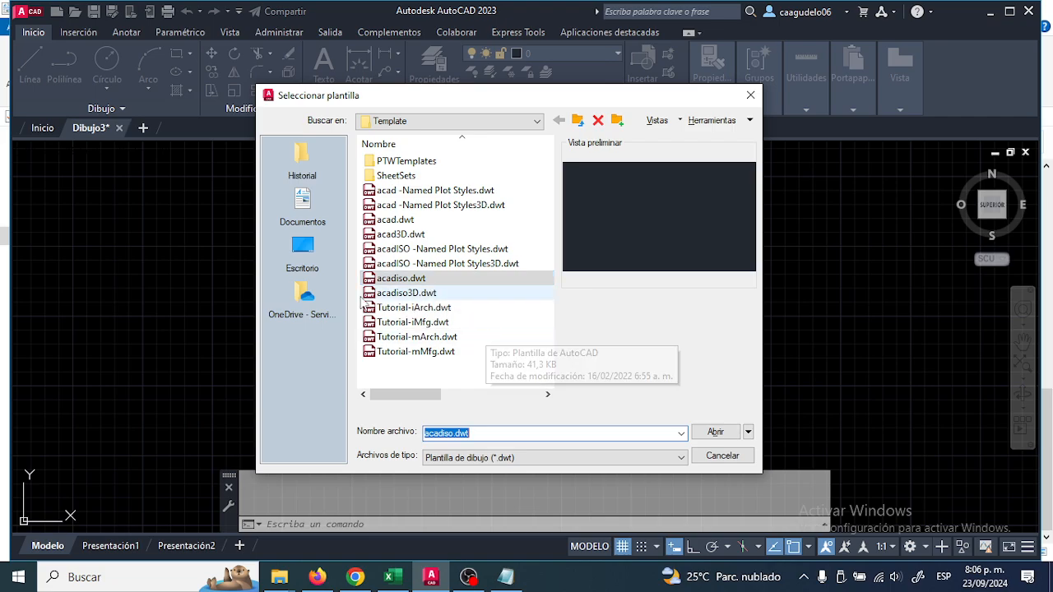
{"action": "left_click_drag", "start_coordinate": [475, 105], "coordinate": [437, 103]}
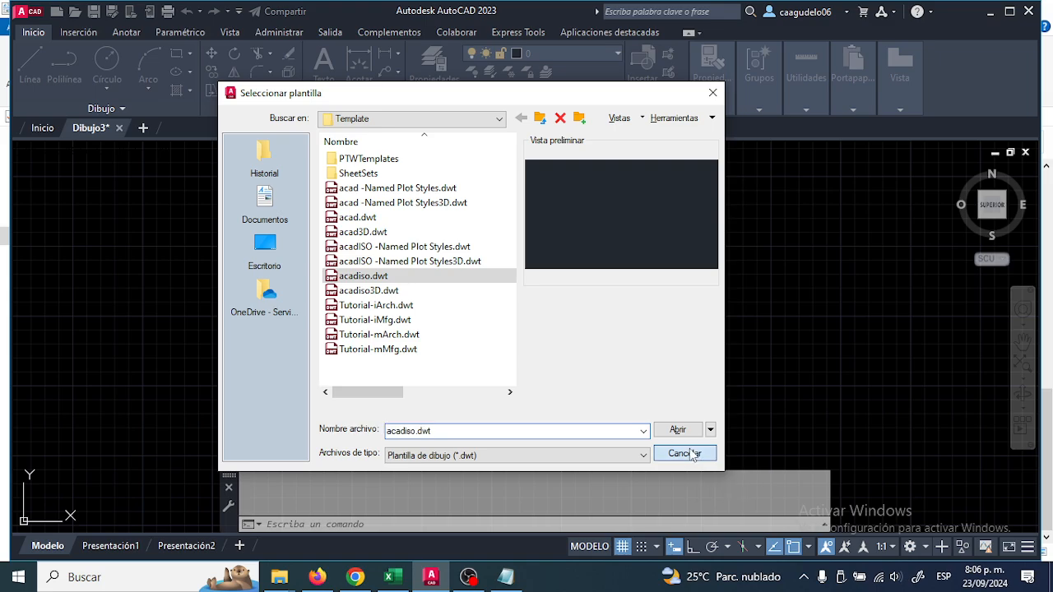
{"action": "left_click", "coordinate": [689, 455]}
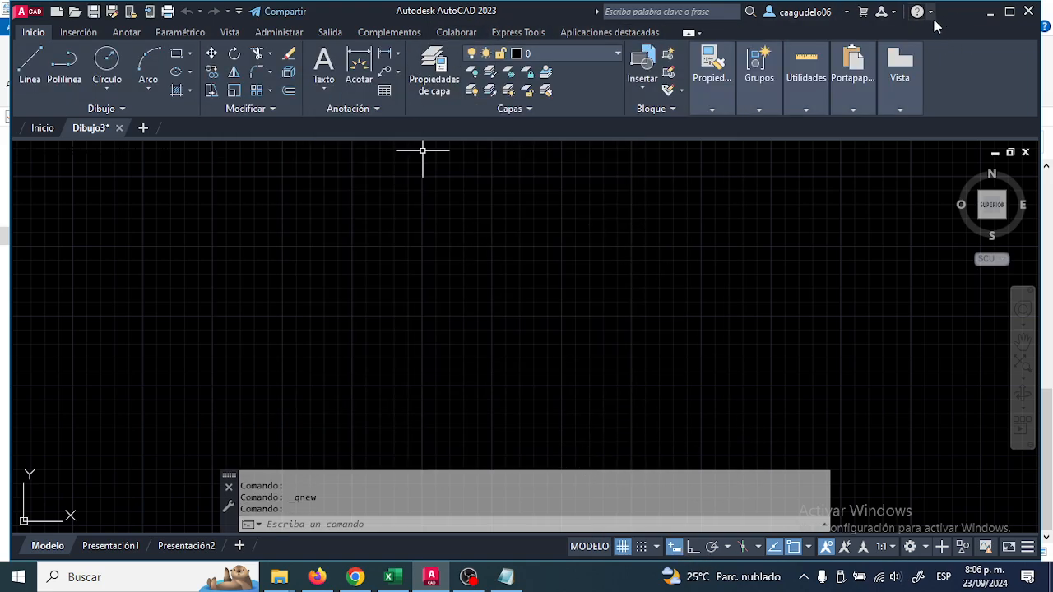
Compare the Presentación1 and Presentación2 layouts with the model space and return to Modelo
{"action": "left_click_drag", "start_coordinate": [486, 28], "coordinate": [527, 33]}
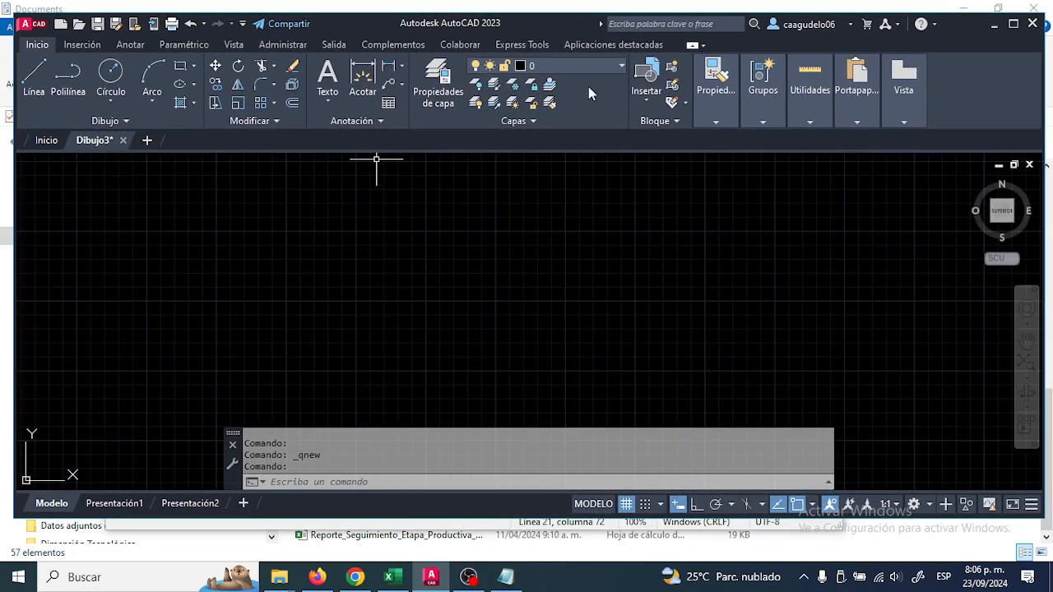
{"action": "left_click", "coordinate": [191, 504]}
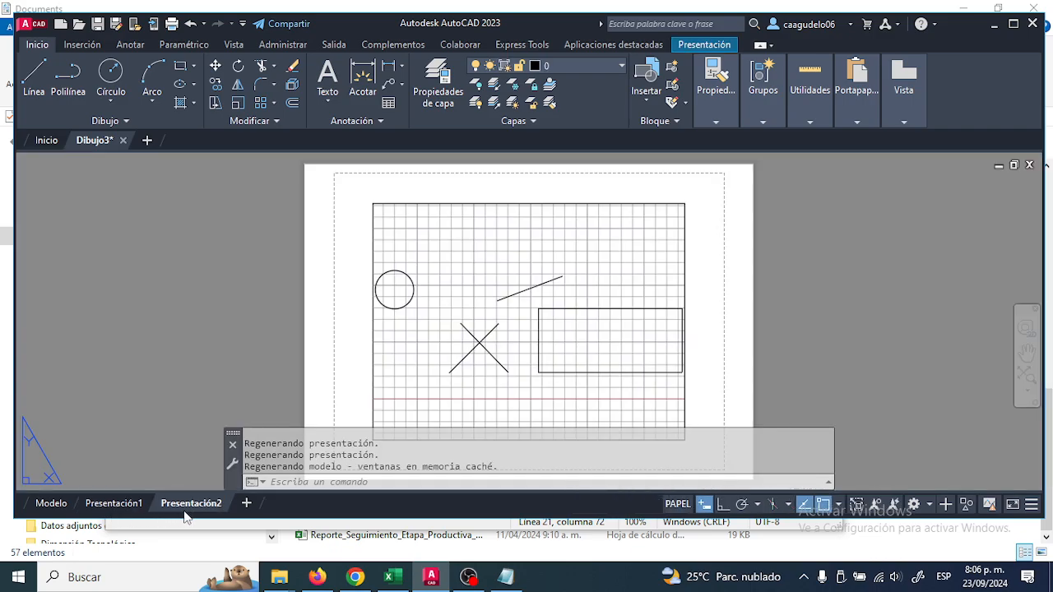
{"action": "left_click", "coordinate": [51, 503]}
{"action": "mouse_move", "coordinate": [103, 510]}
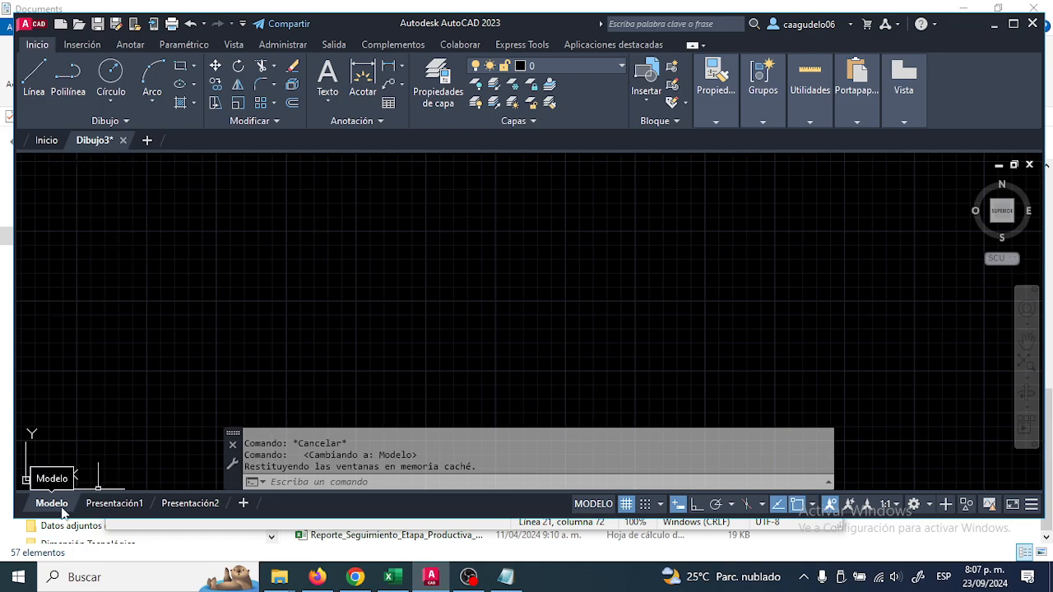
{"action": "scroll", "coordinate": [325, 340], "scroll_direction": "down", "scroll_amount": 3}
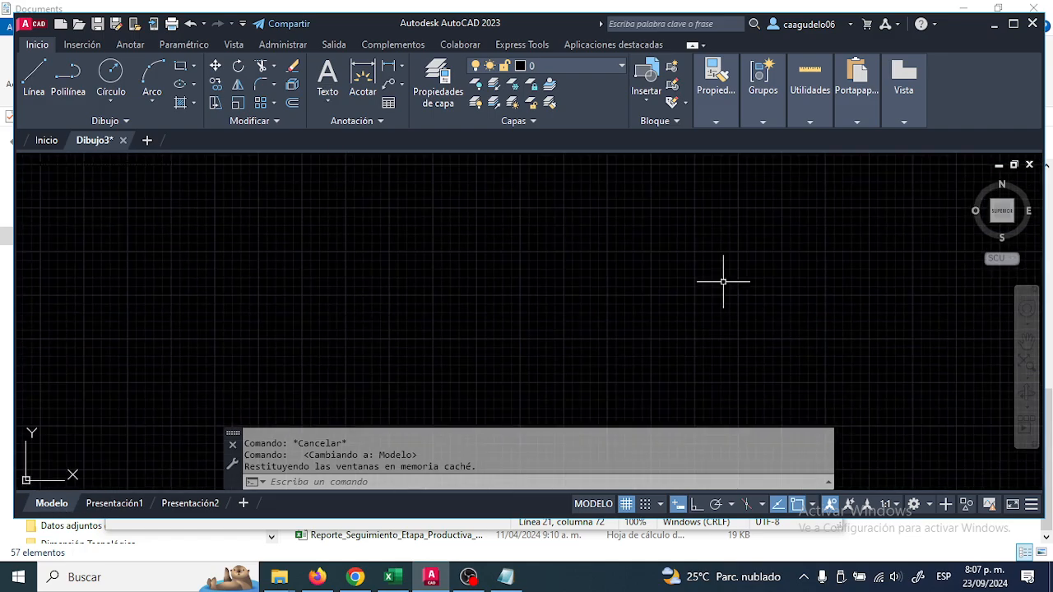
{"action": "left_click", "coordinate": [111, 510]}
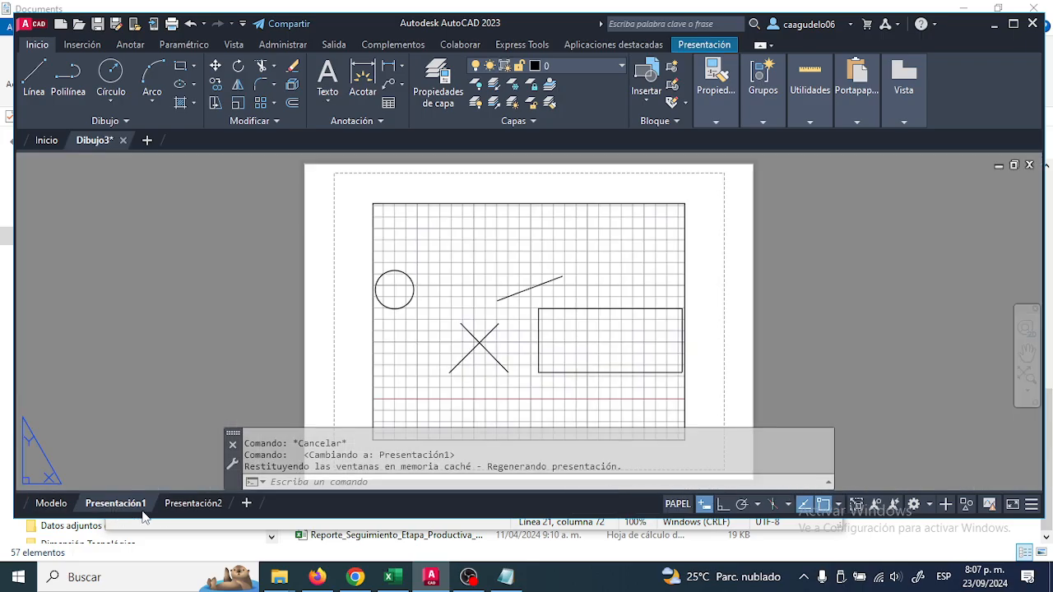
{"action": "mouse_move", "coordinate": [196, 512]}
{"action": "left_click", "coordinate": [190, 504]}
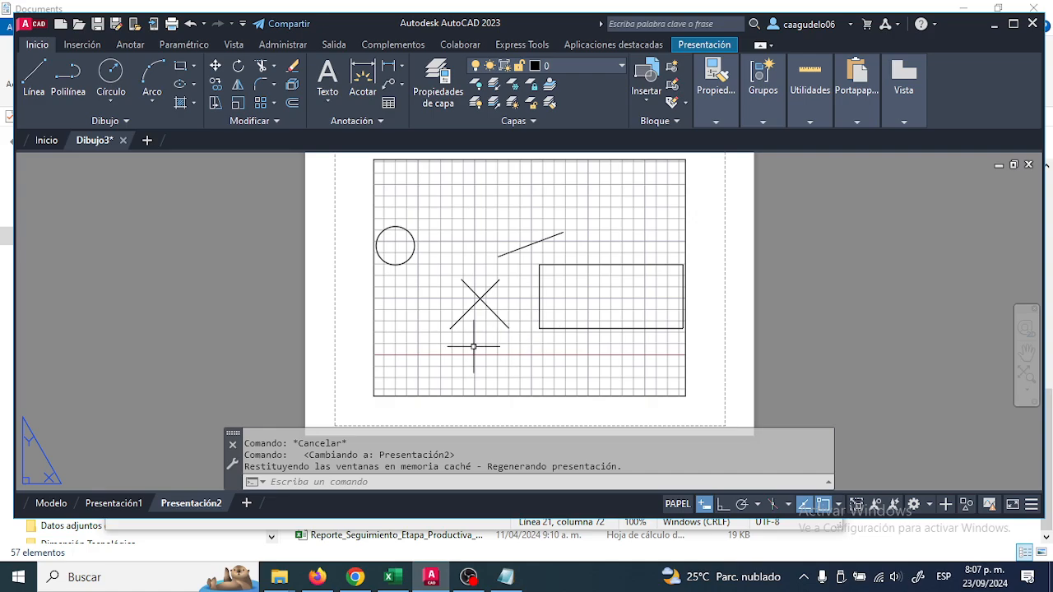
{"action": "left_click", "coordinate": [111, 505]}
{"action": "left_click", "coordinate": [191, 505]}
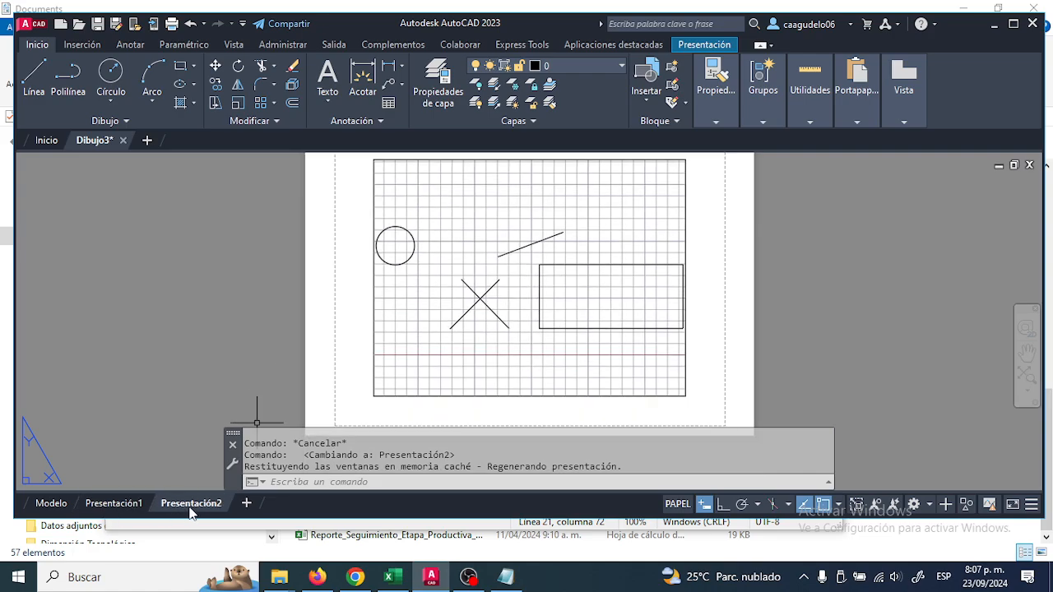
{"action": "left_click", "coordinate": [96, 505]}
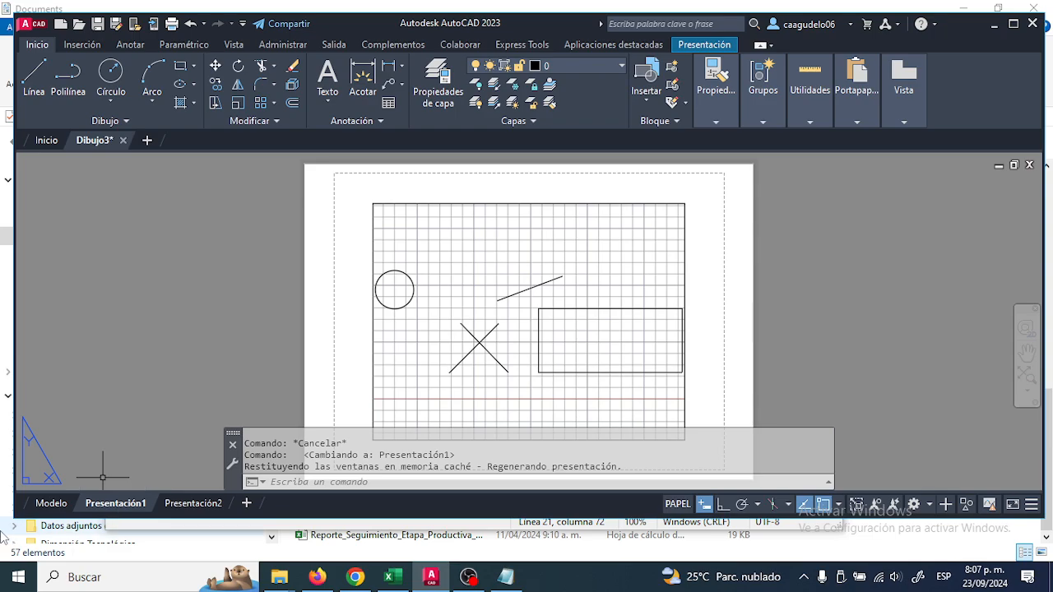
{"action": "left_click", "coordinate": [51, 503]}
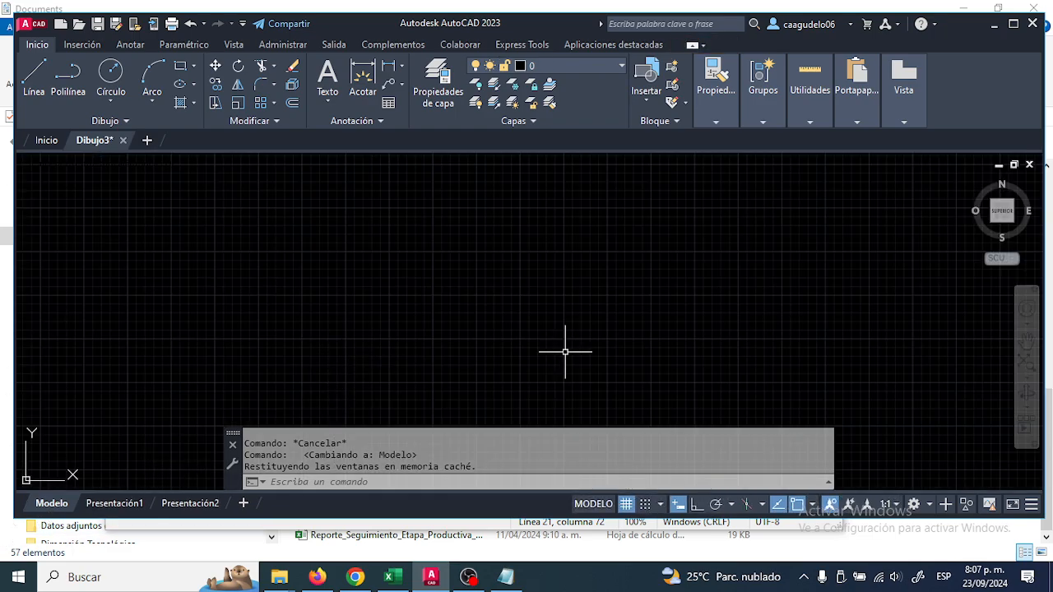
Review the insertion and home tool sets and examine the model space around the coordinate origin
{"action": "mouse_move", "coordinate": [768, 293]}
{"action": "middle_mouse_down"}
{"action": "mouse_move", "coordinate": [755, 265]}
{"action": "mouse_move", "coordinate": [765, 295]}
{"action": "middle_mouse_up"}
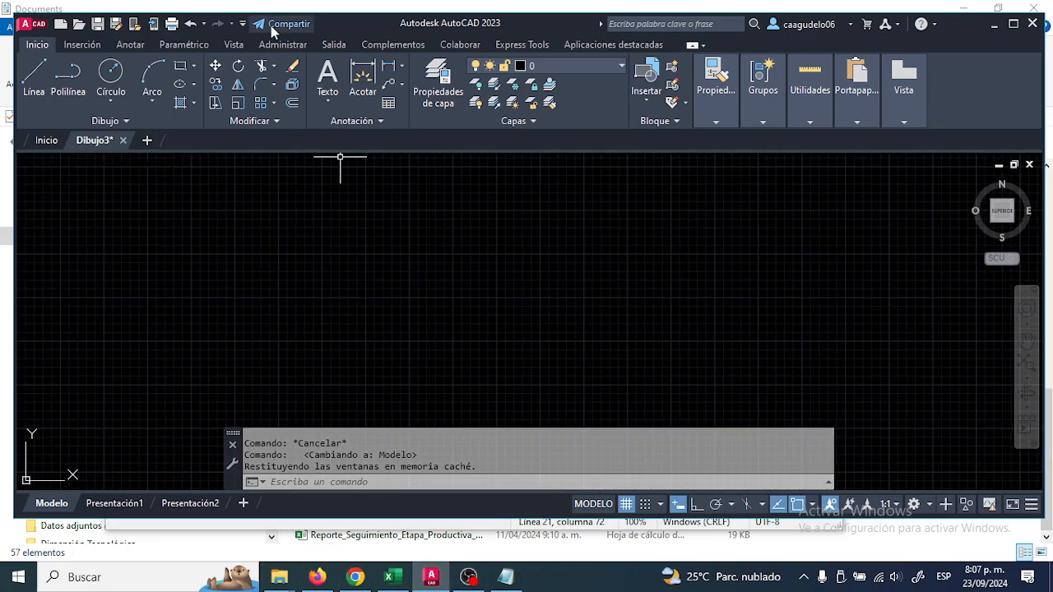
{"action": "left_click", "coordinate": [84, 46]}
{"action": "left_click", "coordinate": [40, 46]}
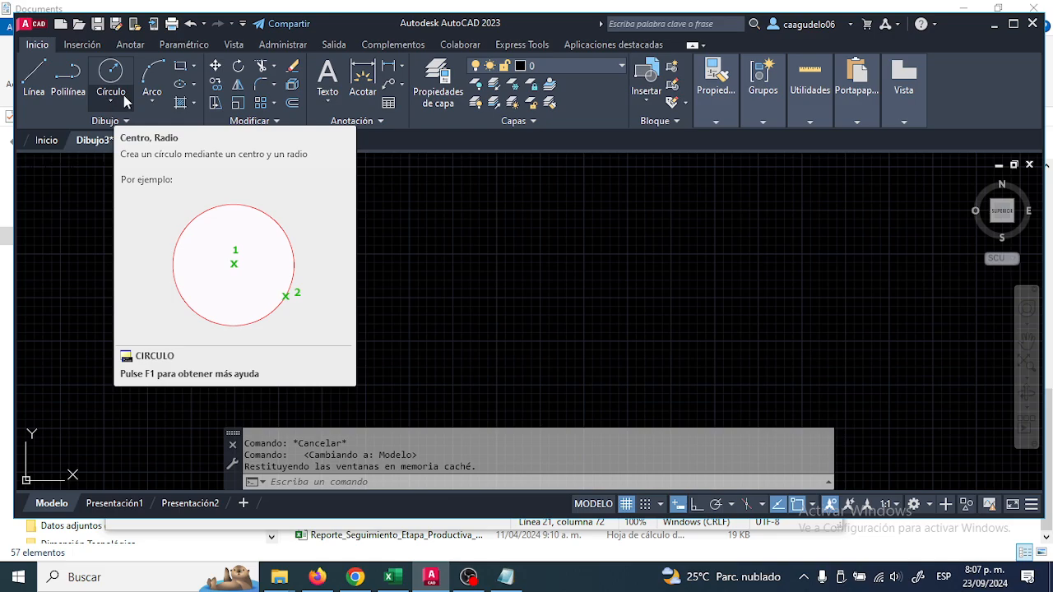
{"action": "mouse_move", "coordinate": [298, 303]}
{"action": "middle_mouse_down"}
{"action": "mouse_move", "coordinate": [348, 305]}
{"action": "mouse_move", "coordinate": [448, 336]}
{"action": "middle_mouse_up"}
{"action": "scroll", "coordinate": [625, 310], "scroll_direction": "down", "scroll_amount": 5}
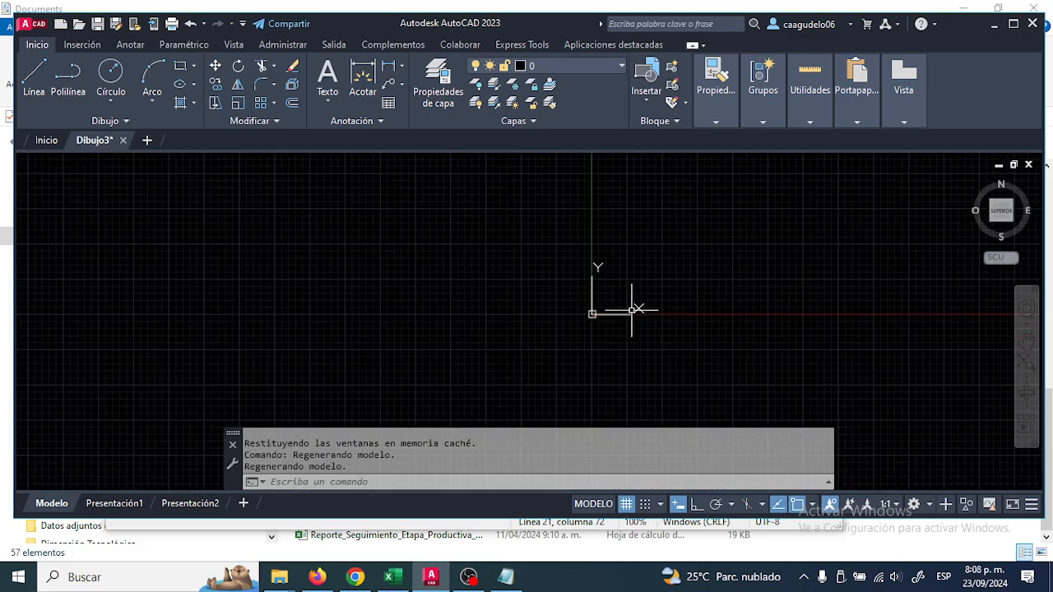
{"action": "scroll", "coordinate": [682, 289], "scroll_direction": "down", "scroll_amount": 5}
{"action": "middle_click_drag", "start_coordinate": [705, 275], "coordinate": [468, 235]}
{"action": "scroll", "coordinate": [470, 335], "scroll_direction": "up", "scroll_amount": 5}
{"action": "scroll", "coordinate": [410, 277], "scroll_direction": "down", "scroll_amount": 3}
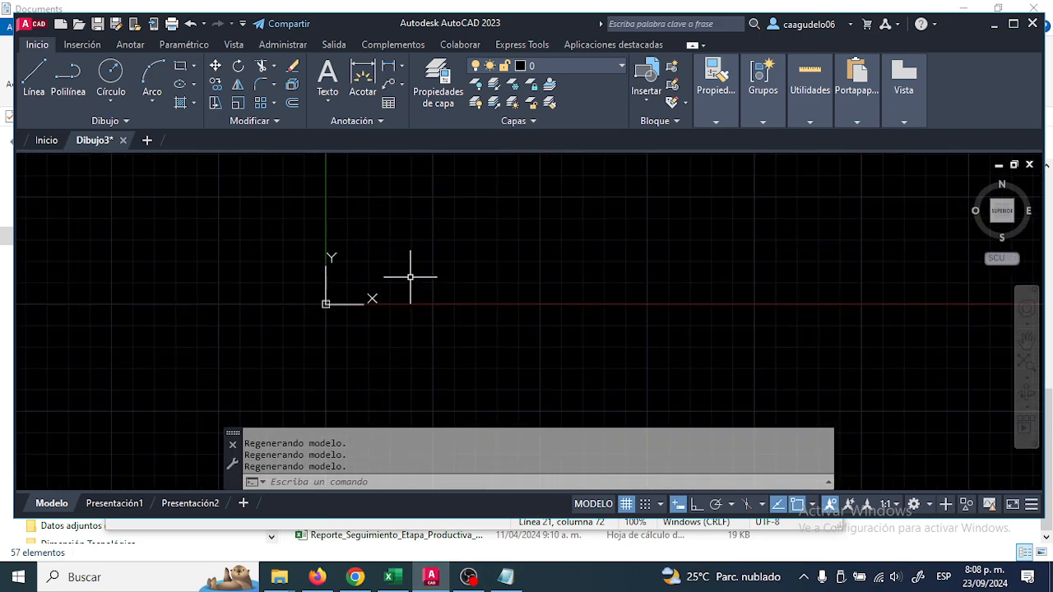
{"action": "middle_click_drag", "start_coordinate": [410, 277], "coordinate": [346, 342]}
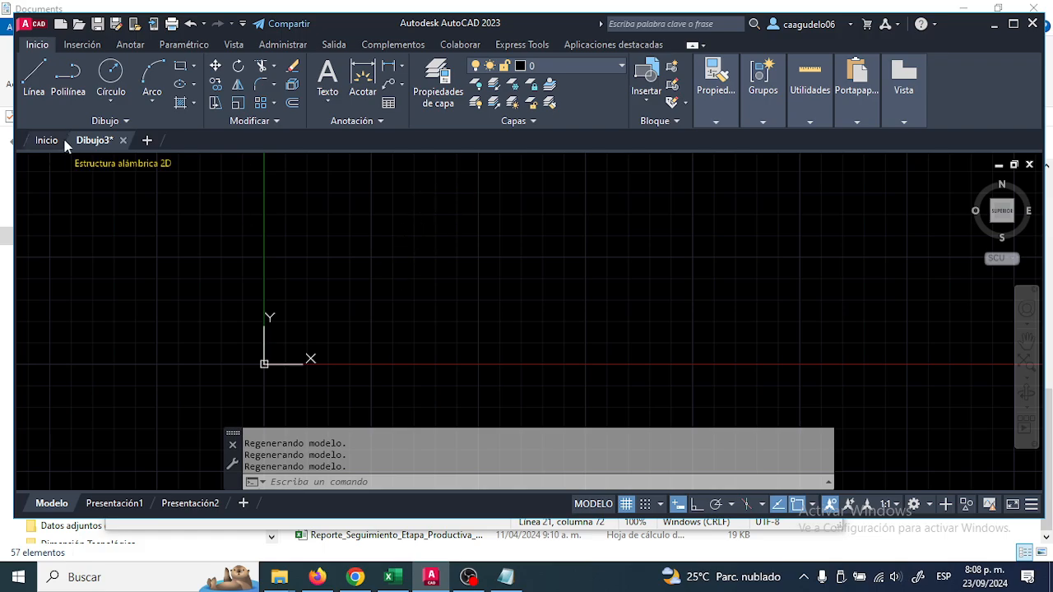
{"action": "left_click", "coordinate": [33, 74]}
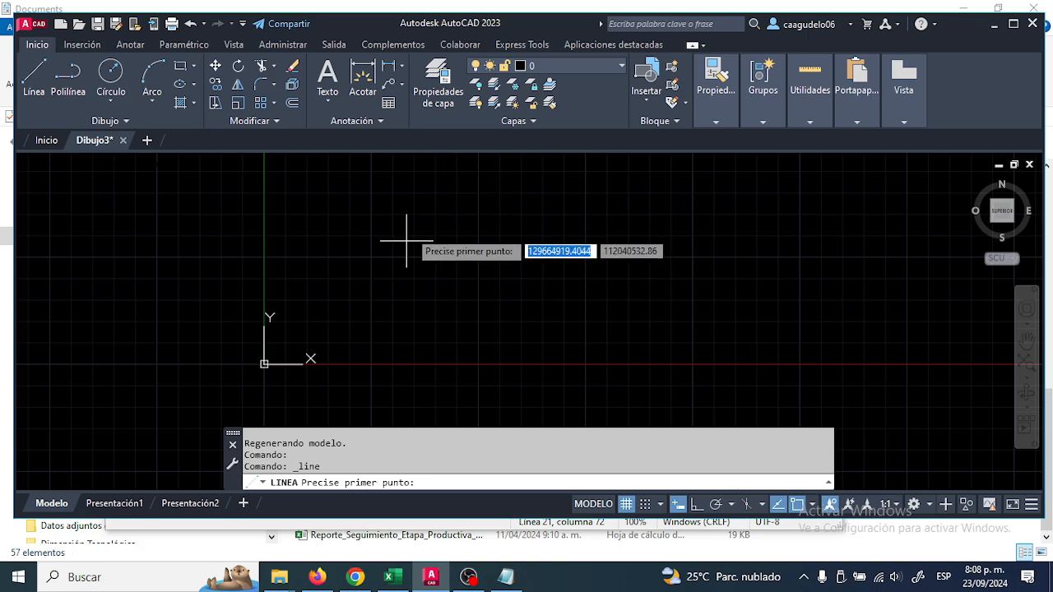
{"action": "left_click", "coordinate": [431, 237]}
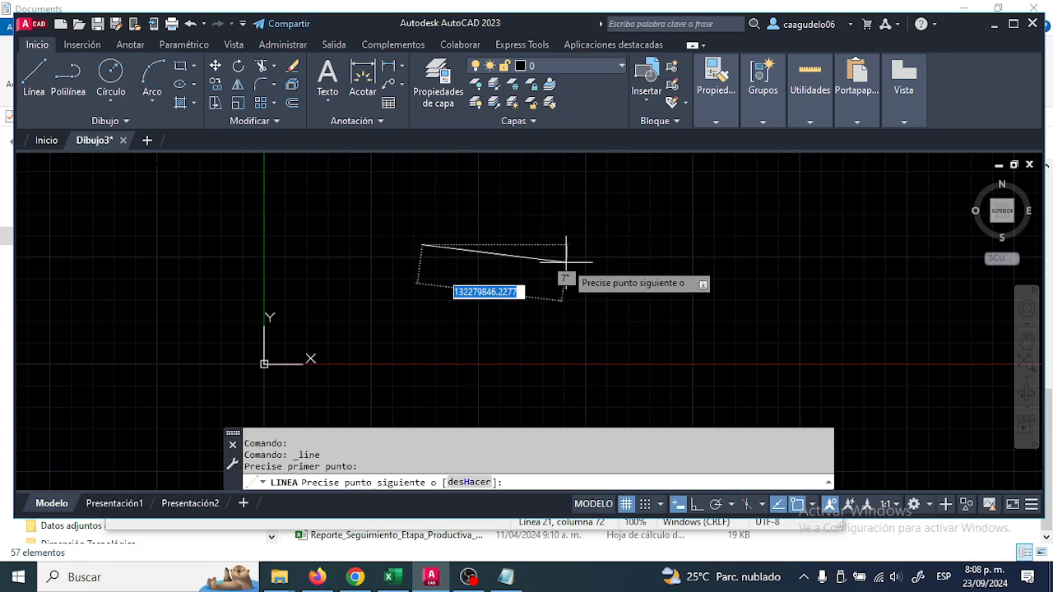
{"action": "key", "text": "Escape"}
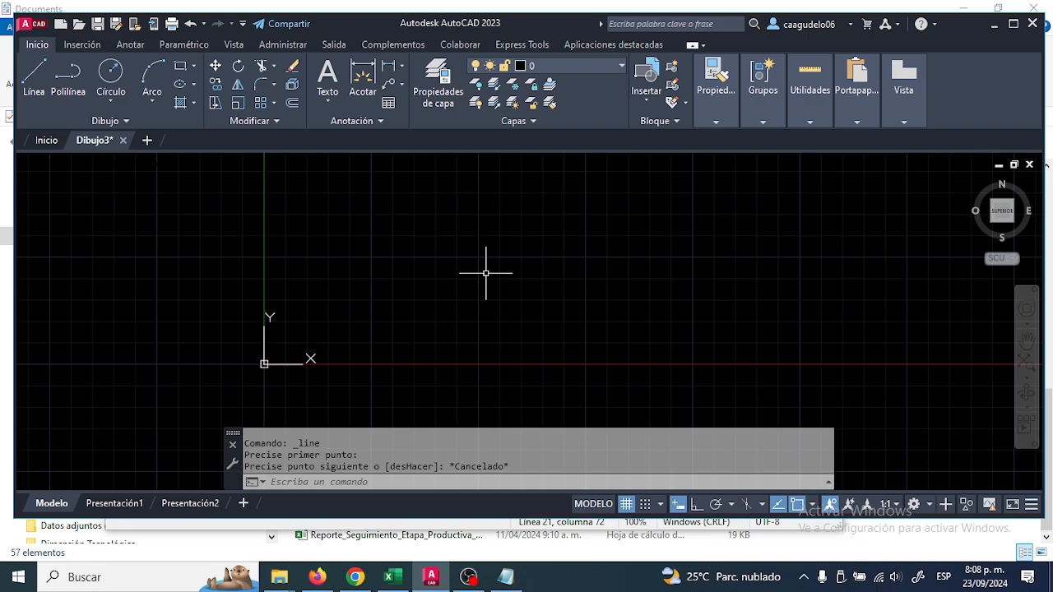
Examine the model space around the coordinate origin at different zoom levels
{"action": "scroll", "coordinate": [298, 334], "scroll_direction": "up", "scroll_amount": 4}
{"action": "mouse_move", "coordinate": [300, 334]}
{"action": "middle_mouse_down"}
{"action": "mouse_move", "coordinate": [306, 293]}
{"action": "mouse_move", "coordinate": [301, 303]}
{"action": "mouse_move", "coordinate": [435, 203]}
{"action": "mouse_move", "coordinate": [375, 257]}
{"action": "middle_mouse_up"}
{"action": "scroll", "coordinate": [305, 294], "scroll_direction": "down", "scroll_amount": 2}
{"action": "scroll", "coordinate": [306, 294], "scroll_direction": "up", "scroll_amount": 1}
{"action": "scroll", "coordinate": [375, 257], "scroll_direction": "down", "scroll_amount": 1}
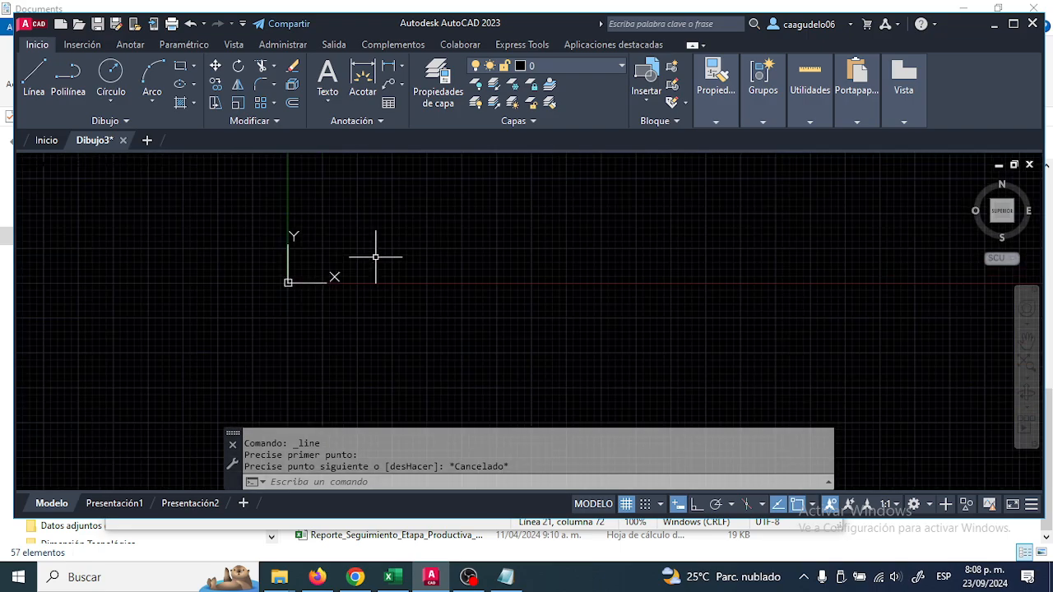
{"action": "scroll", "coordinate": [287, 277], "scroll_direction": "up", "scroll_amount": 2}
{"action": "mouse_move", "coordinate": [287, 277]}
{"action": "middle_mouse_down"}
{"action": "mouse_move", "coordinate": [341, 310]}
{"action": "mouse_move", "coordinate": [378, 353]}
{"action": "middle_mouse_up"}
{"action": "scroll", "coordinate": [365, 323], "scroll_direction": "down", "scroll_amount": 1}
{"action": "scroll", "coordinate": [383, 321], "scroll_direction": "up", "scroll_amount": 1}
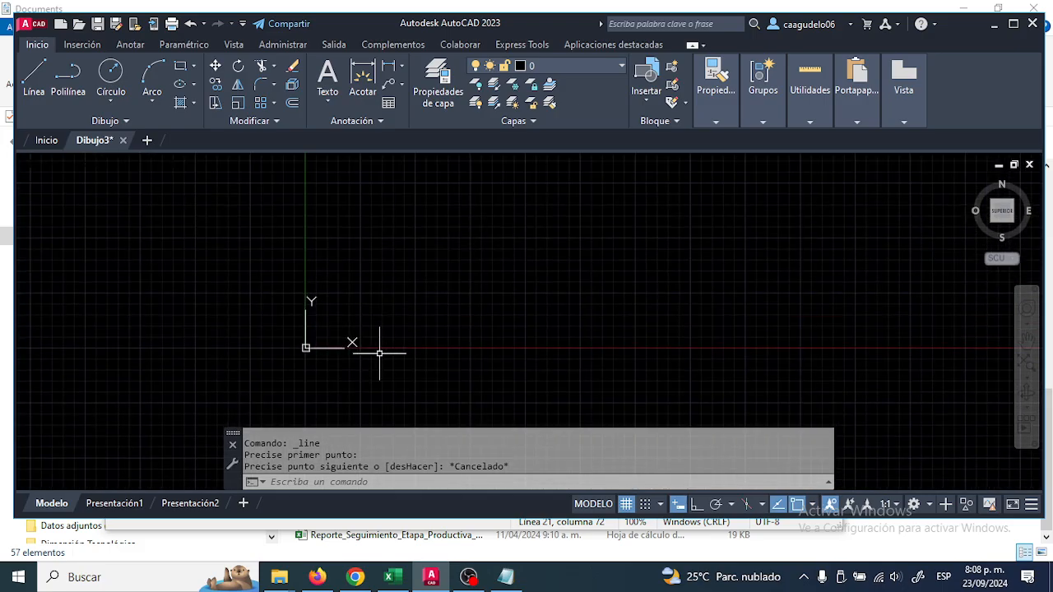
{"action": "scroll", "coordinate": [345, 322], "scroll_direction": "up", "scroll_amount": 1}
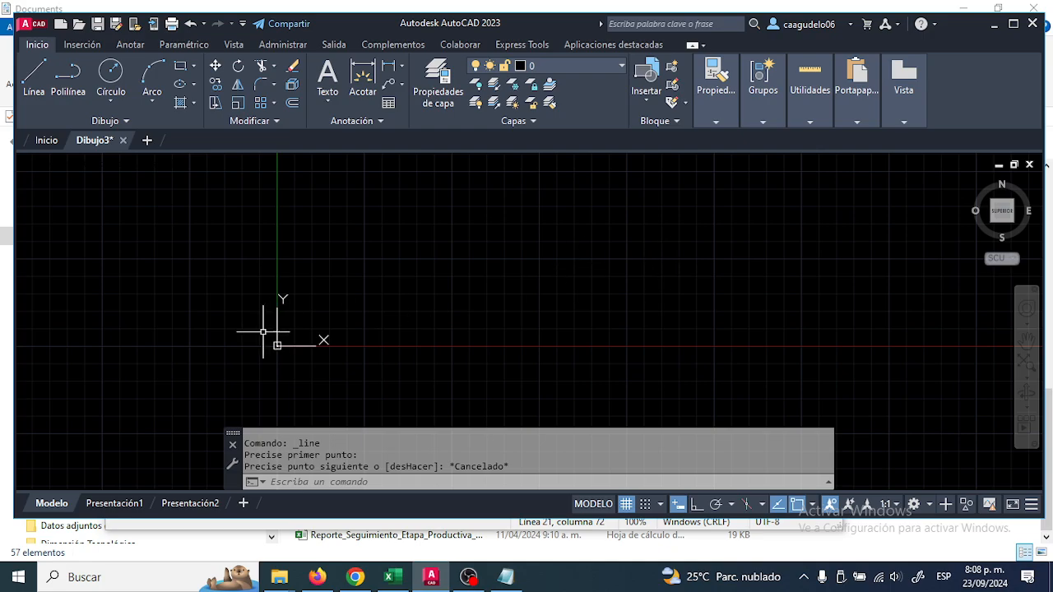
{"action": "mouse_move", "coordinate": [347, 360]}
{"action": "middle_mouse_down"}
{"action": "mouse_move", "coordinate": [344, 393]}
{"action": "mouse_move", "coordinate": [342, 357]}
{"action": "middle_mouse_up"}
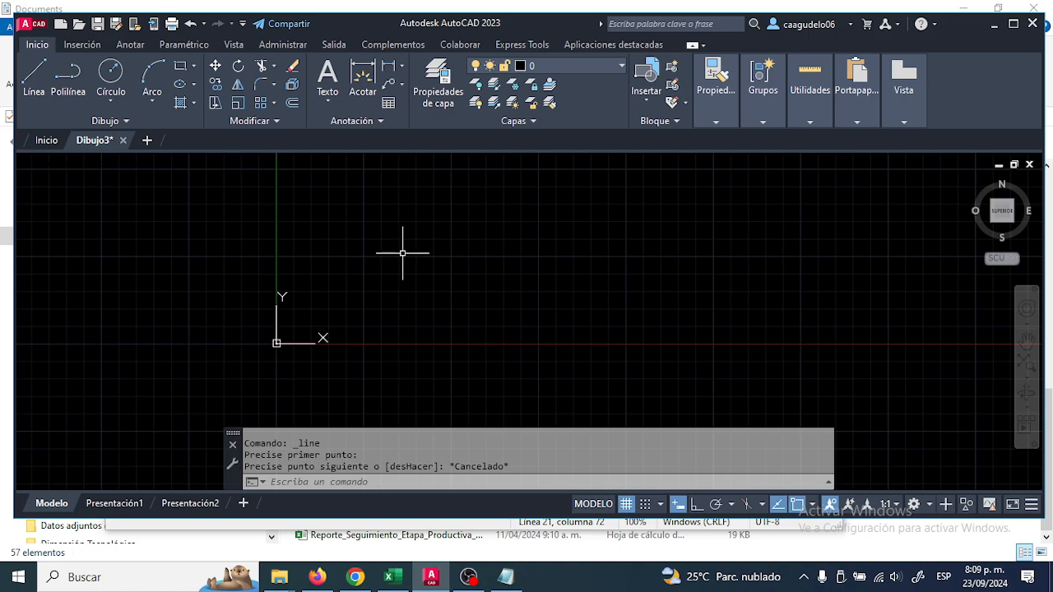
{"action": "scroll", "coordinate": [275, 324], "scroll_direction": "up", "scroll_amount": 2}
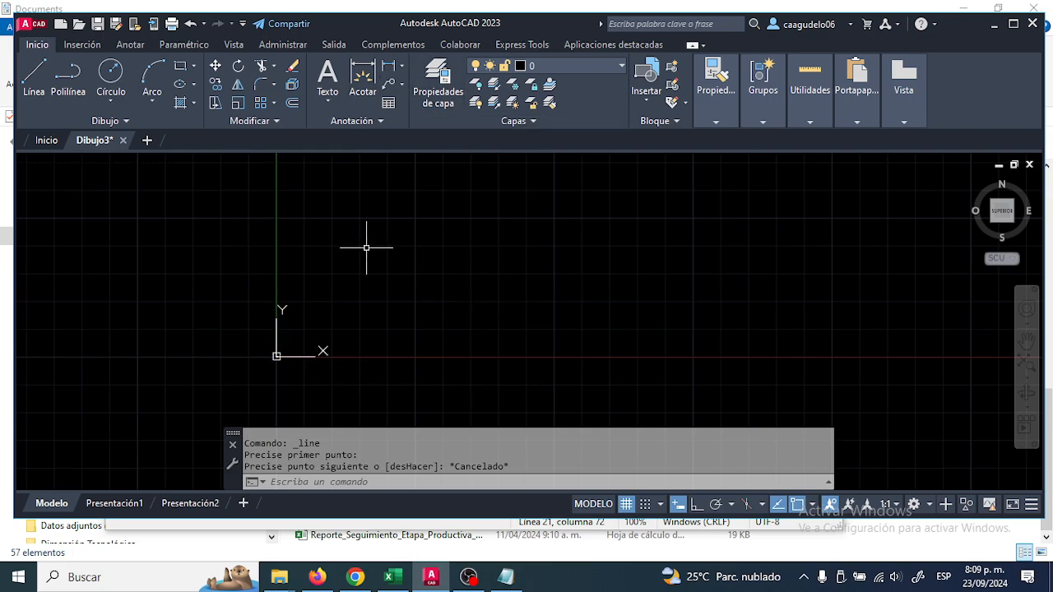
Try a line with its first point at the exact coordinates 0,0
{"action": "left_click", "coordinate": [34, 75]}
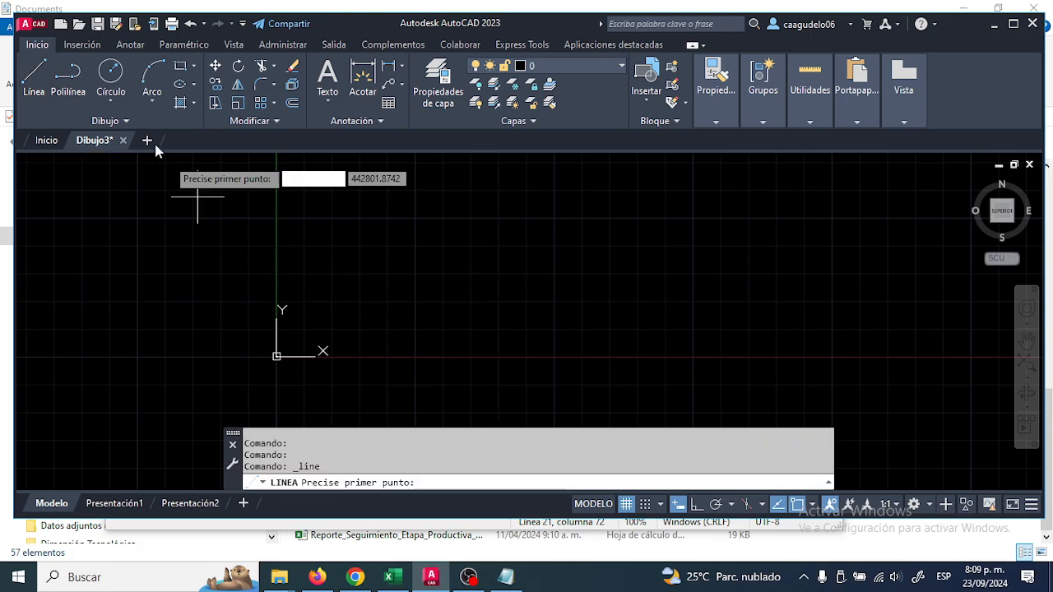
{"action": "left_click", "coordinate": [33, 76]}
{"action": "scroll", "coordinate": [275, 362], "scroll_direction": "up", "scroll_amount": 5}
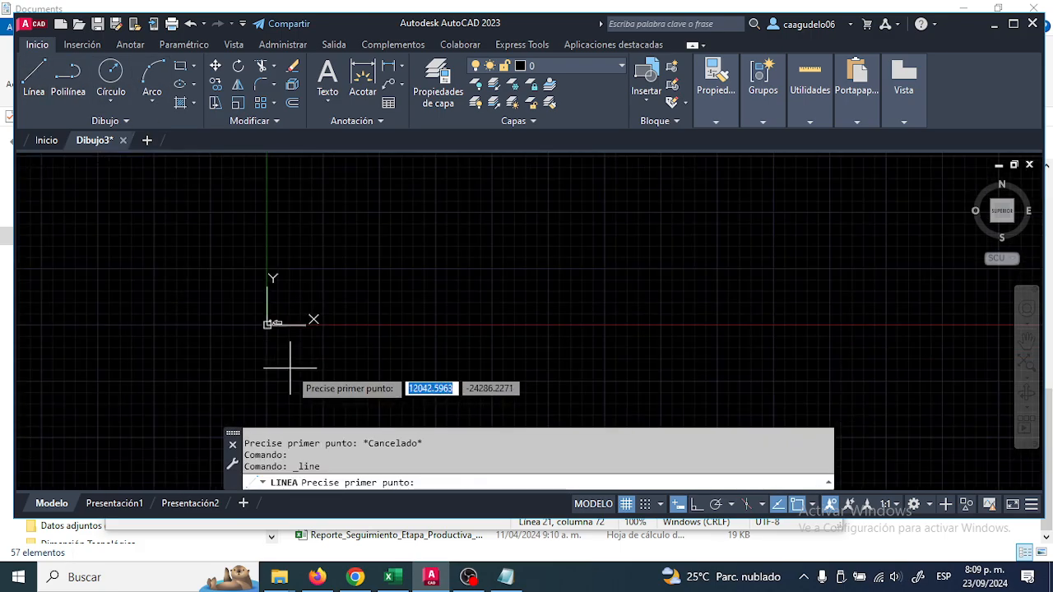
{"action": "scroll", "coordinate": [284, 323], "scroll_direction": "down", "scroll_amount": 3}
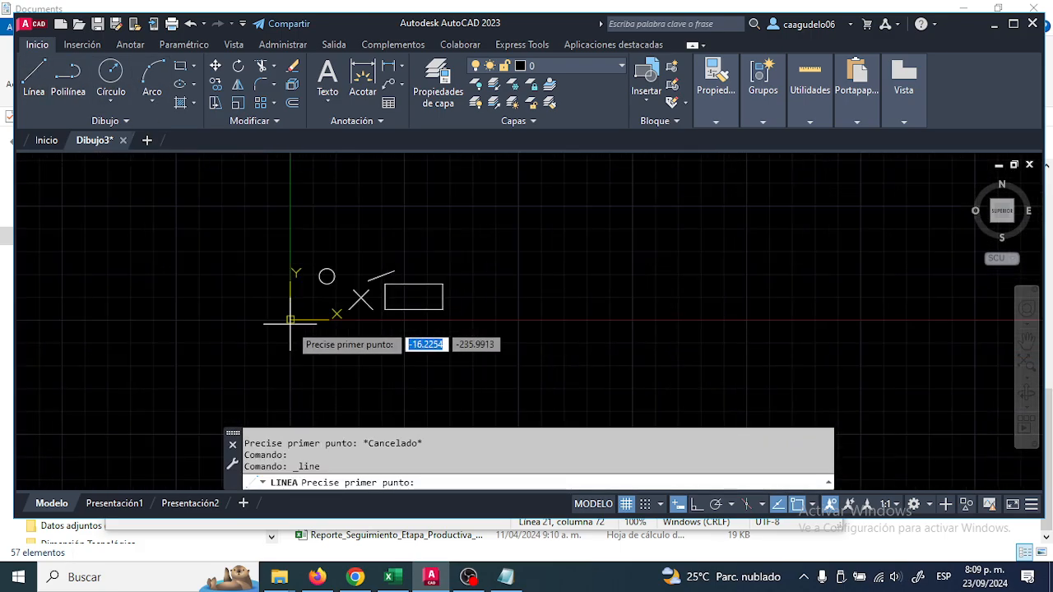
{"action": "scroll", "coordinate": [329, 275], "scroll_direction": "up", "scroll_amount": 5}
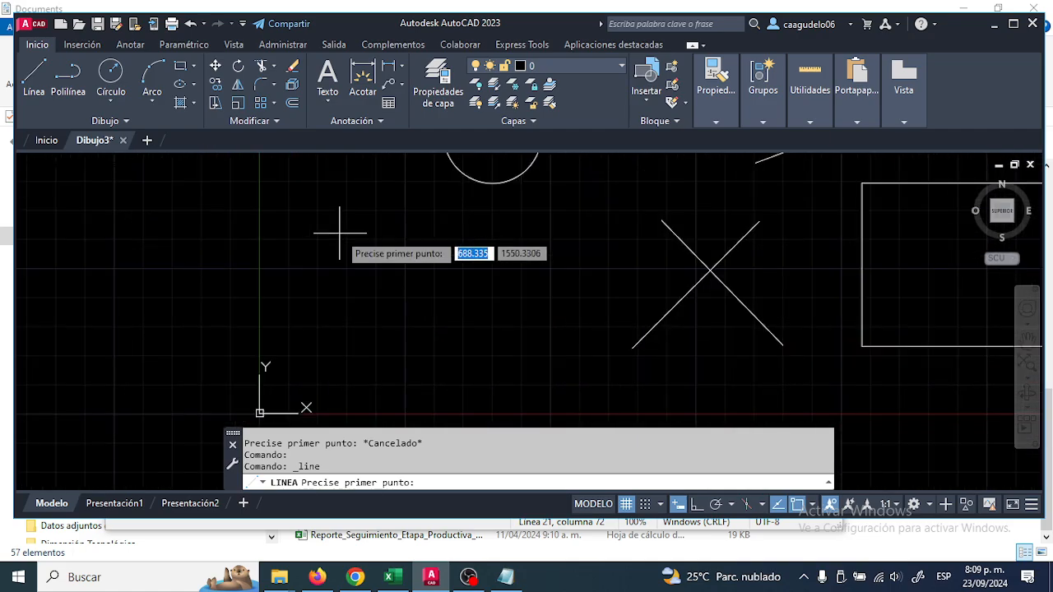
{"action": "middle_click_drag", "start_coordinate": [357, 212], "coordinate": [353, 179]}
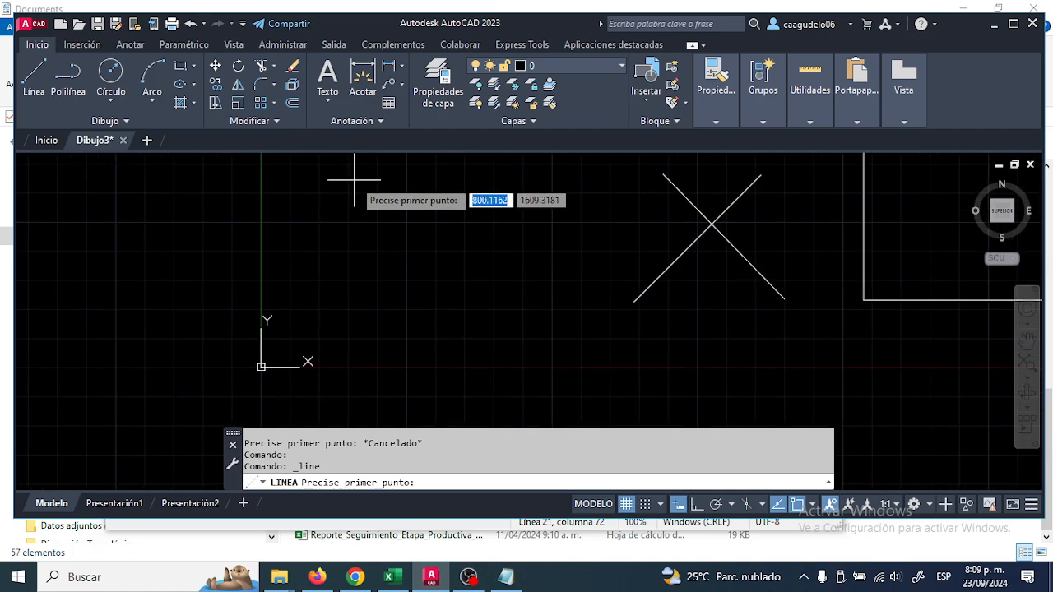
{"action": "type", "text": "0"}
{"action": "key", "text": "Tab"}
{"action": "type", "text": "0"}
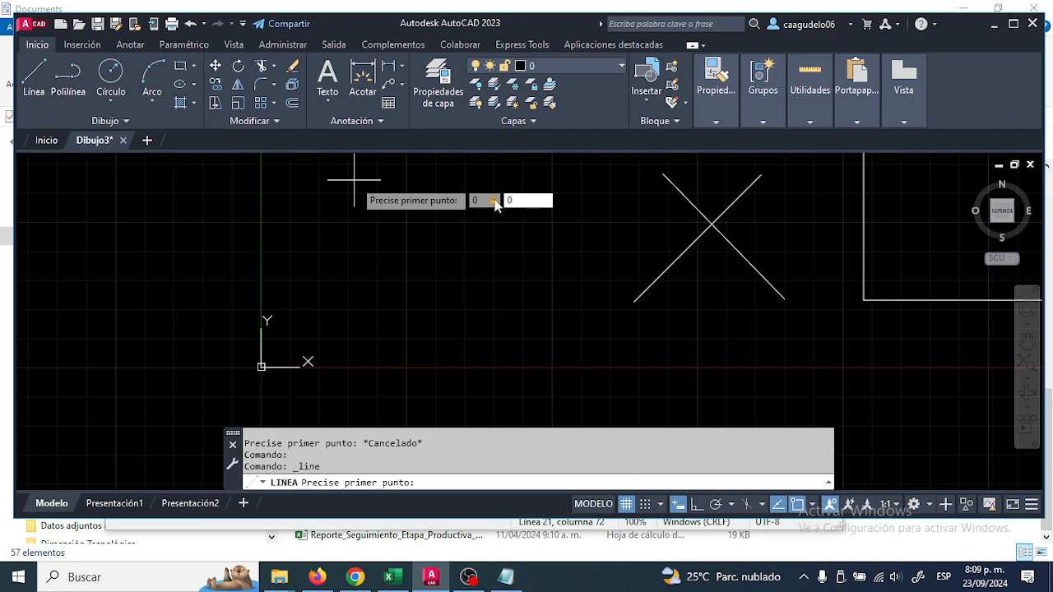
{"action": "key", "text": "Return"}
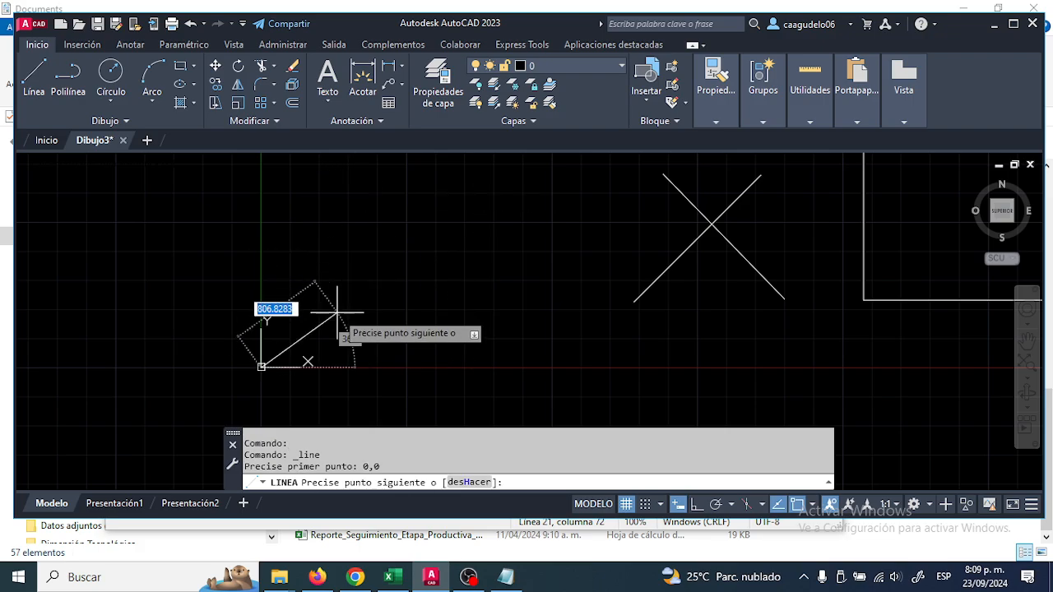
{"action": "scroll", "coordinate": [339, 291], "scroll_direction": "up", "scroll_amount": 2}
{"action": "middle_click_drag", "start_coordinate": [264, 360], "coordinate": [348, 220]}
{"action": "scroll", "coordinate": [349, 220], "scroll_direction": "up", "scroll_amount": 2}
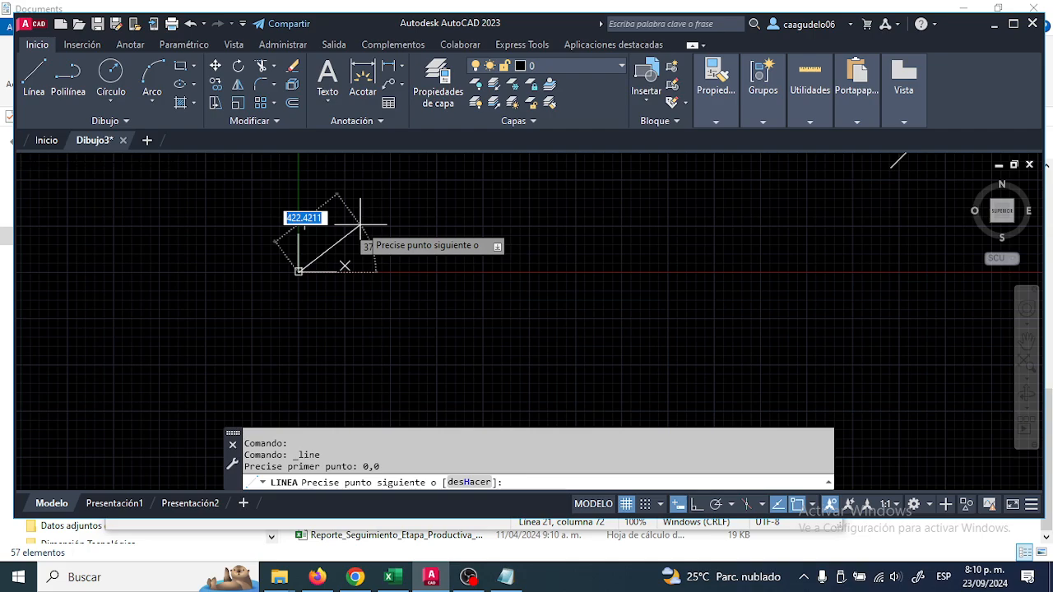
{"action": "scroll", "coordinate": [359, 222], "scroll_direction": "up", "scroll_amount": 2}
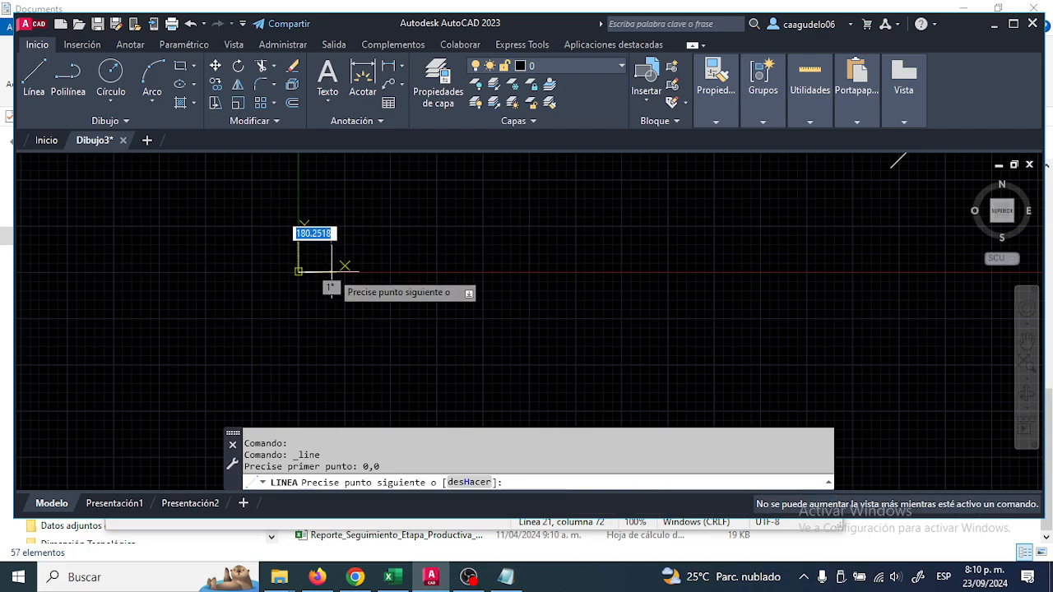
{"action": "key", "text": "Escape"}
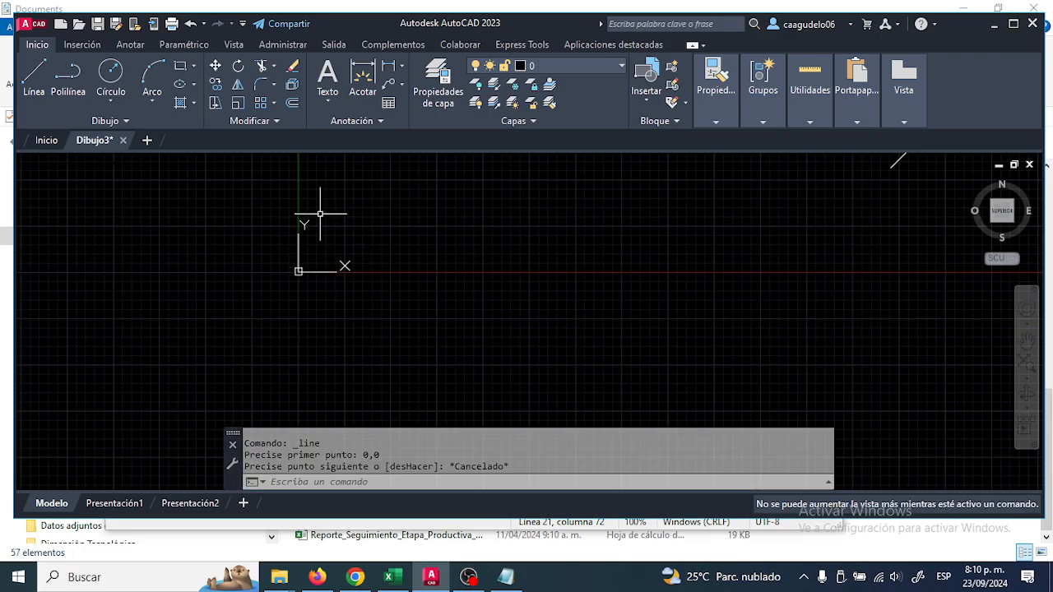
Try to draw a line from a freehand point above and to the right of the origin
{"action": "scroll", "coordinate": [305, 198], "scroll_direction": "up", "scroll_amount": 3}
{"action": "left_click", "coordinate": [34, 79]}
{"action": "middle_click_drag", "start_coordinate": [248, 275], "coordinate": [302, 252]}
{"action": "scroll", "coordinate": [308, 318], "scroll_direction": "up", "scroll_amount": 6}
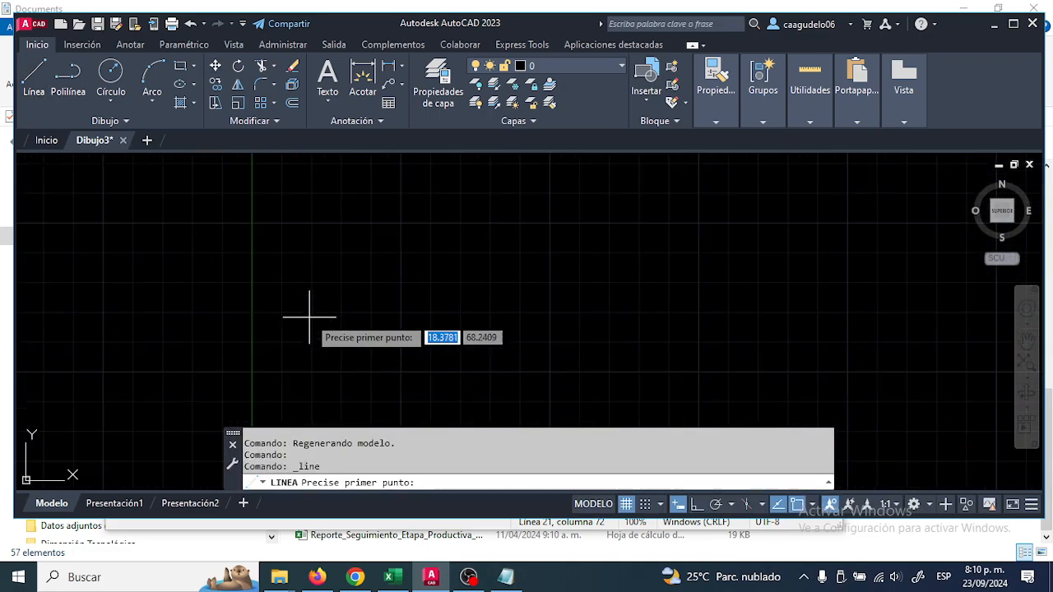
{"action": "middle_click_drag", "start_coordinate": [308, 317], "coordinate": [354, 153]}
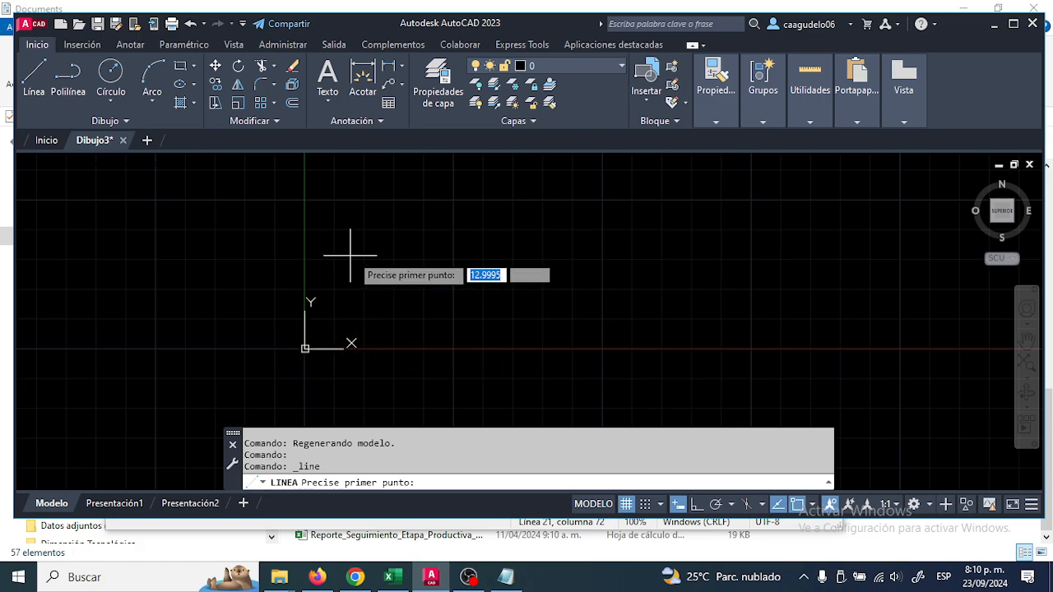
{"action": "scroll", "coordinate": [433, 244], "scroll_direction": "down", "scroll_amount": 2}
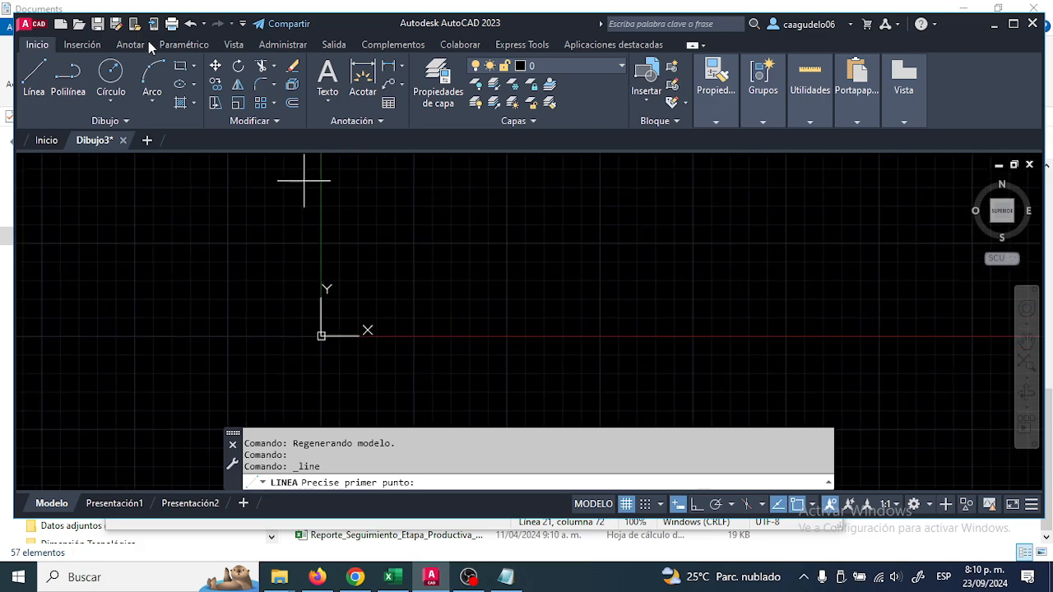
{"action": "left_click", "coordinate": [534, 189]}
{"action": "scroll", "coordinate": [615, 271], "scroll_direction": "up", "scroll_amount": 3}
{"action": "scroll", "coordinate": [615, 271], "scroll_direction": "down", "scroll_amount": 2}
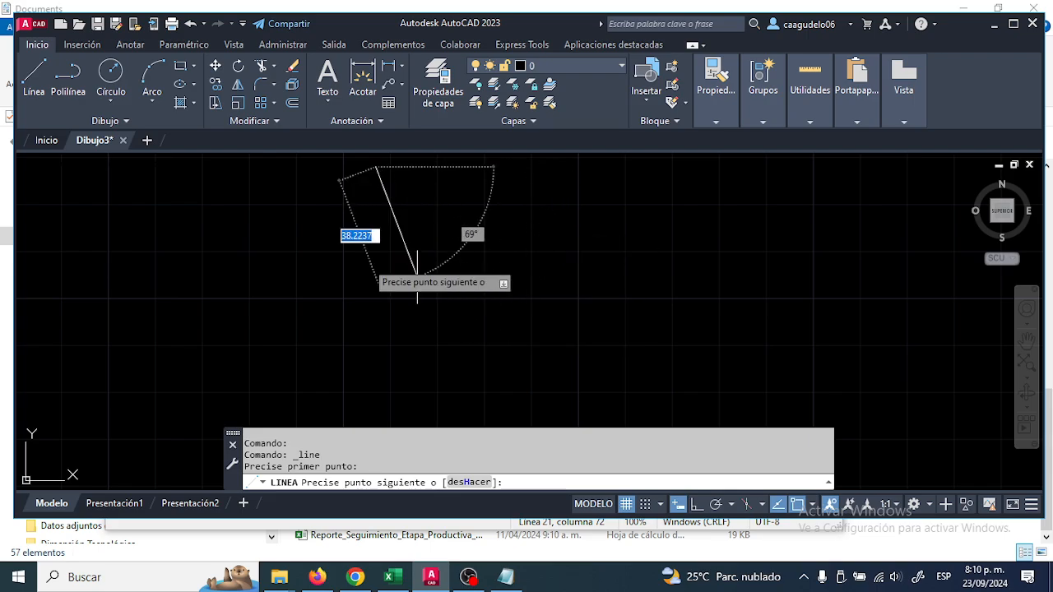
Restart the Line command and try another freehand first point in the positive quadrant, leaving the line undrawn
{"action": "left_click", "coordinate": [34, 81]}
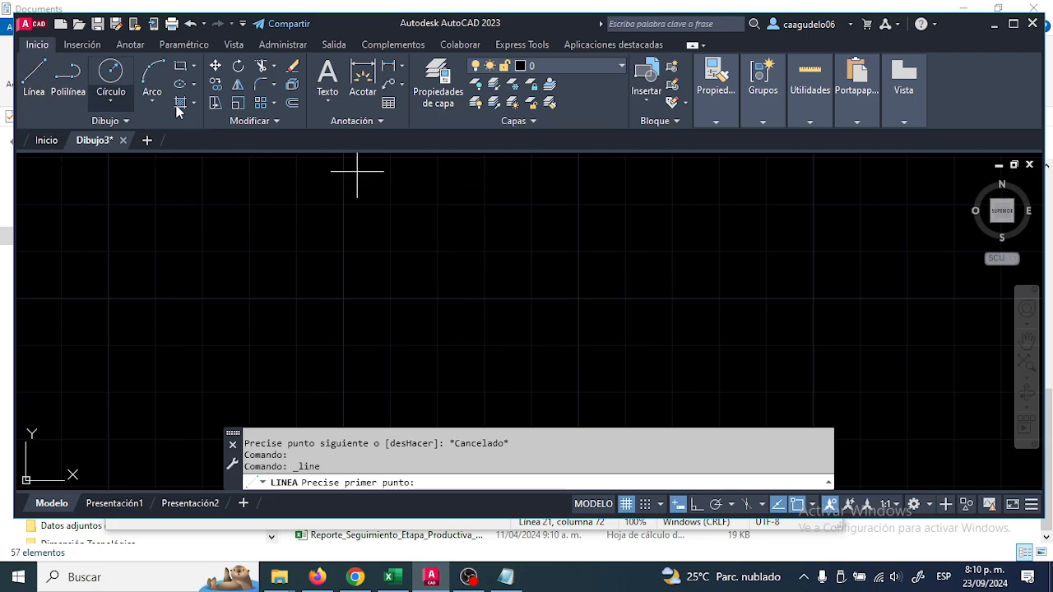
{"action": "left_click", "coordinate": [33, 81]}
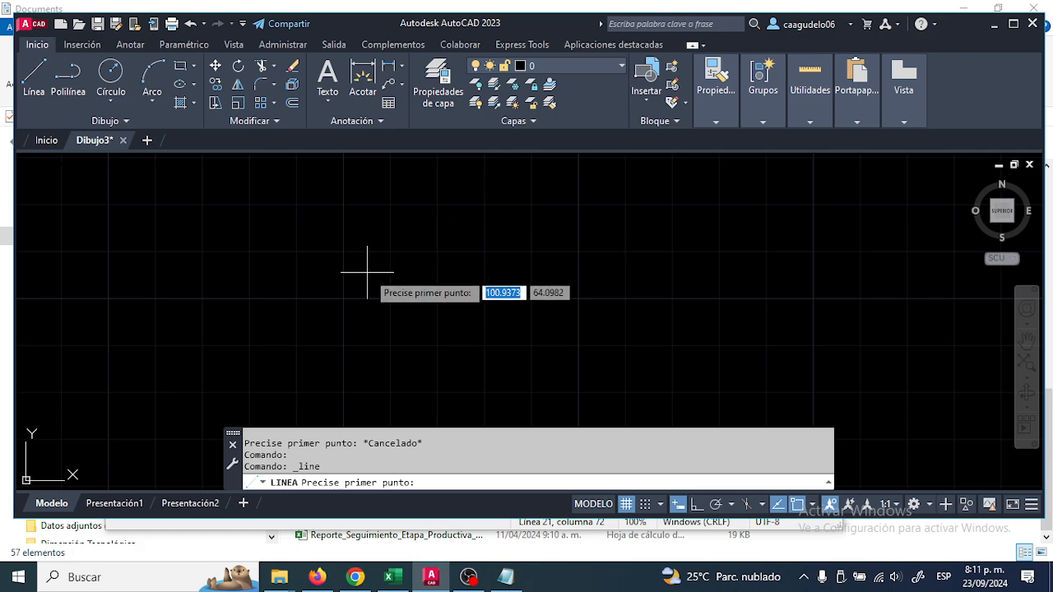
{"action": "scroll", "coordinate": [366, 275], "scroll_direction": "down", "scroll_amount": 6}
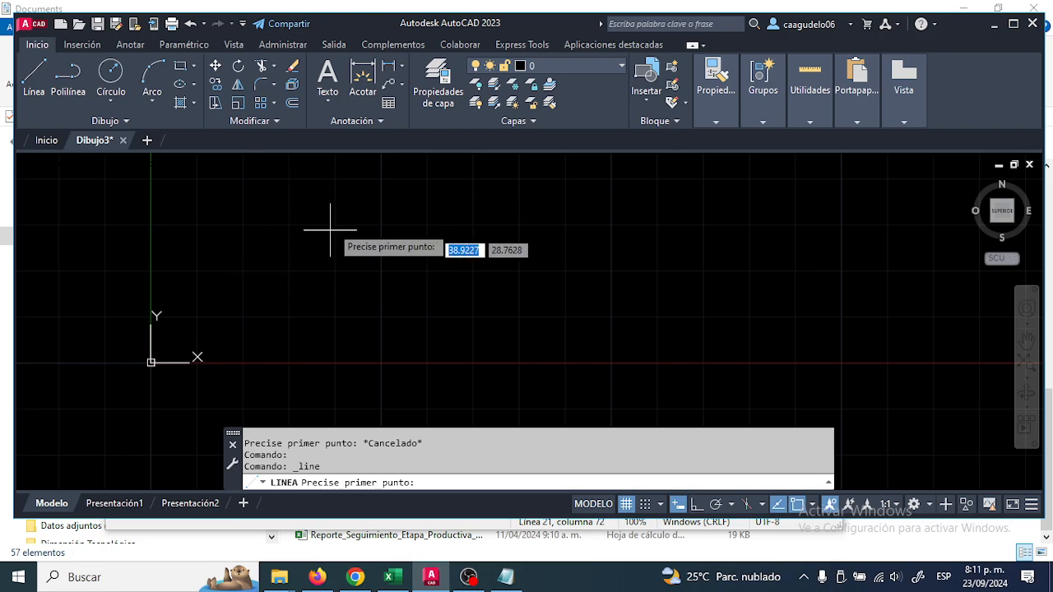
{"action": "left_click", "coordinate": [308, 246]}
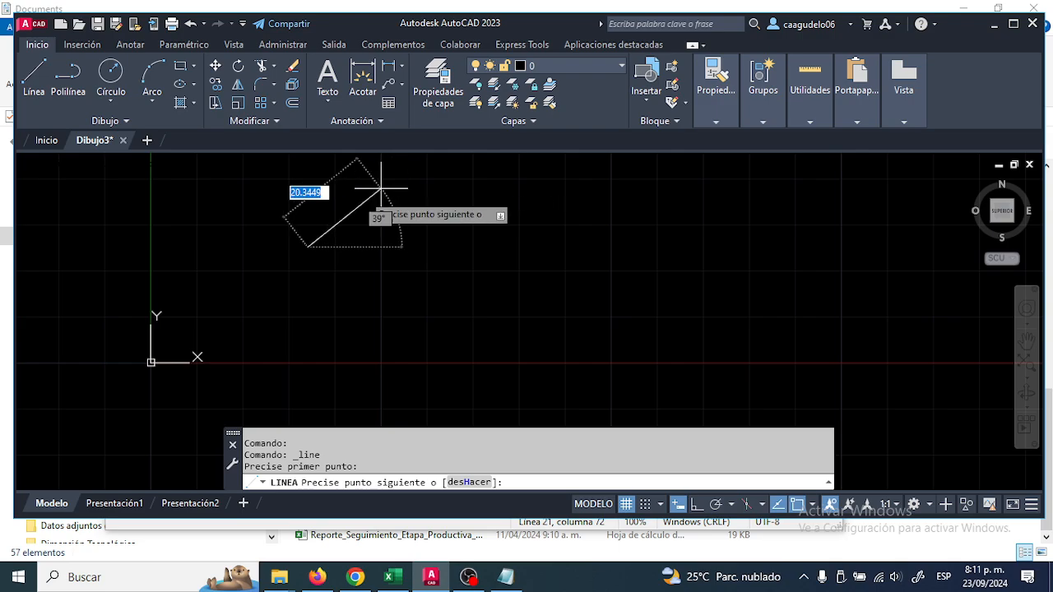
{"action": "key", "text": "Escape"}
Start a line at a freehand point in the positive quadrant and inspect its dynamic length and angle preview up close
{"action": "scroll", "coordinate": [291, 238], "scroll_direction": "up", "scroll_amount": 2}
{"action": "left_click", "coordinate": [33, 78]}
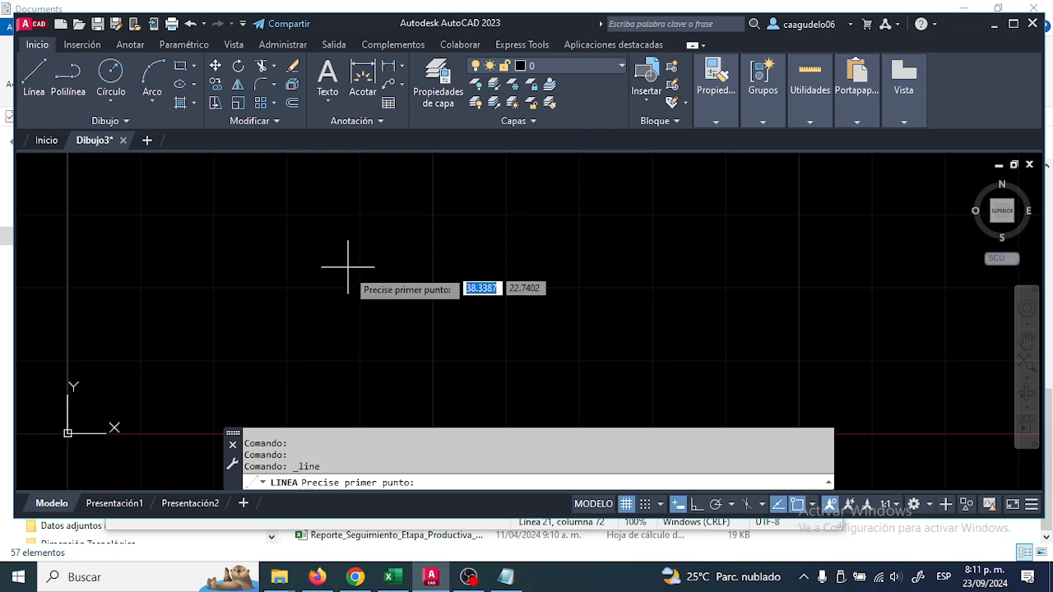
{"action": "left_click", "coordinate": [320, 233]}
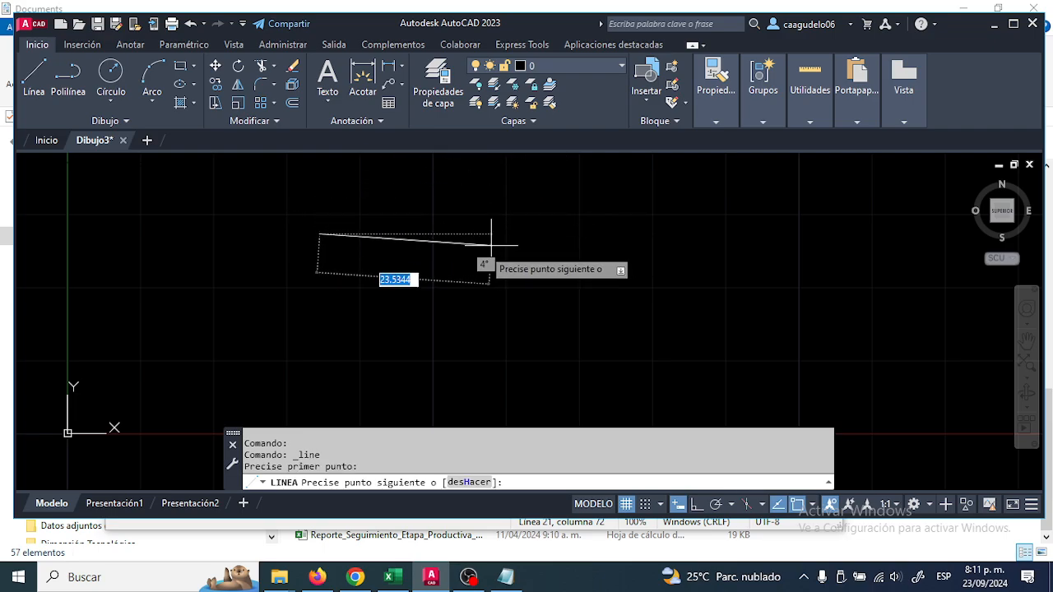
{"action": "scroll", "coordinate": [487, 251], "scroll_direction": "up", "scroll_amount": 5}
{"action": "middle_click_drag", "start_coordinate": [348, 226], "coordinate": [658, 355]}
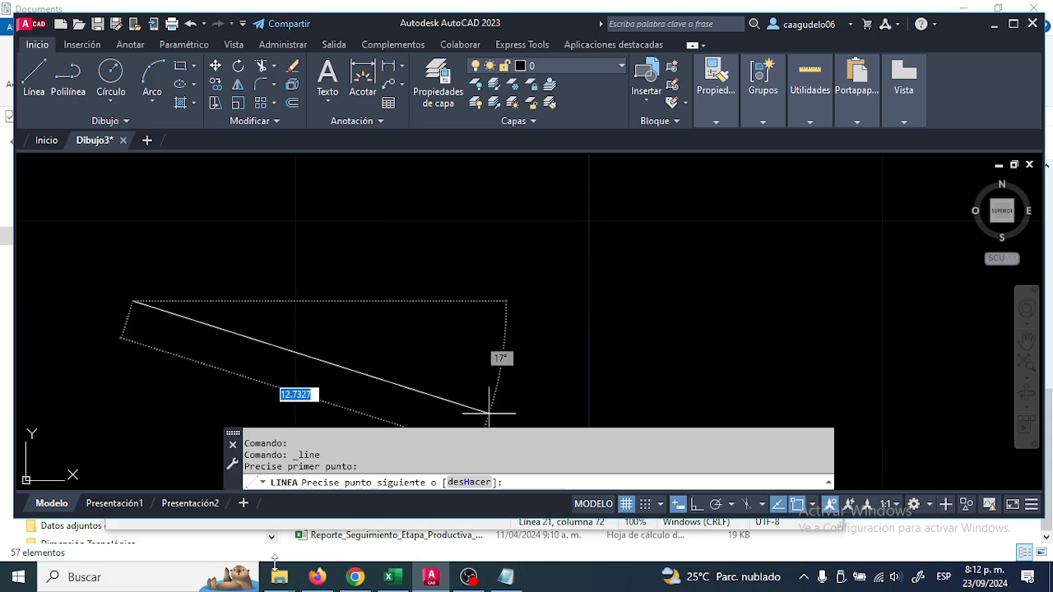
Switch to File Explorer and open the Material de apoyo folder of Ficha_3071401_AutoCAD 2D
{"action": "mouse_move", "coordinate": [280, 576]}
{"action": "left_click", "coordinate": [235, 503]}
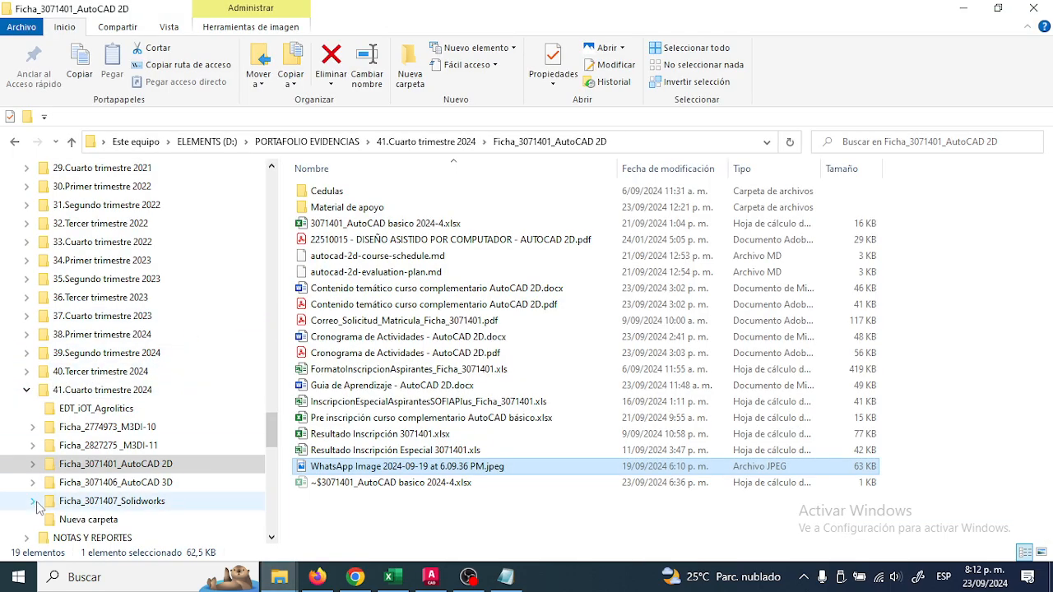
{"action": "left_click", "coordinate": [33, 463]}
{"action": "left_click", "coordinate": [59, 504]}
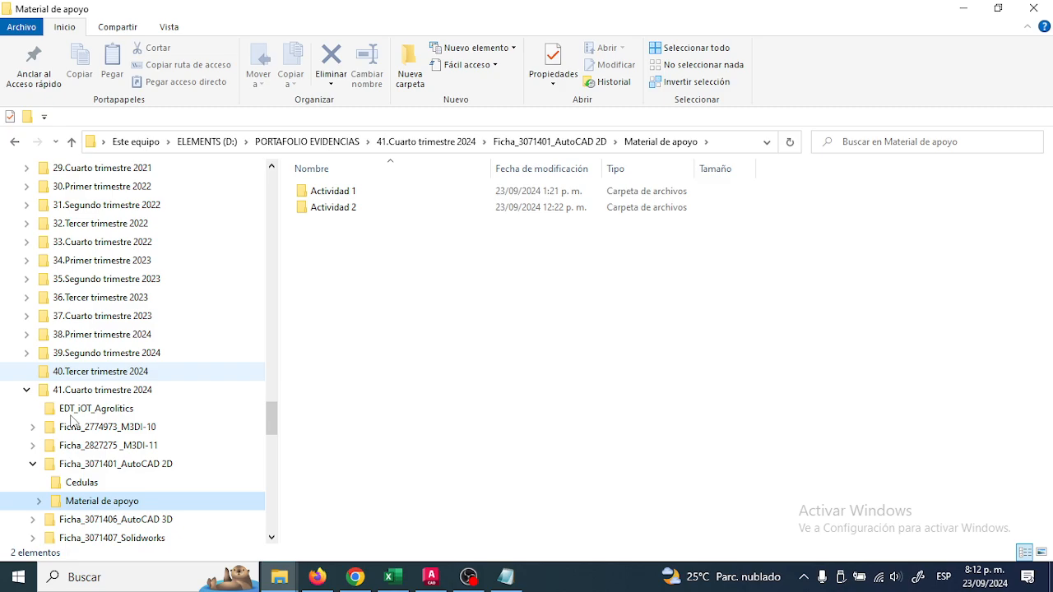
Open CEBOLLA-Ejercicios AutoCAD 2019.pdf from the Ficha_3030633_AutoCAD_3D folder under 40.Tercer trimestre 2024
{"action": "left_click", "coordinate": [28, 370]}
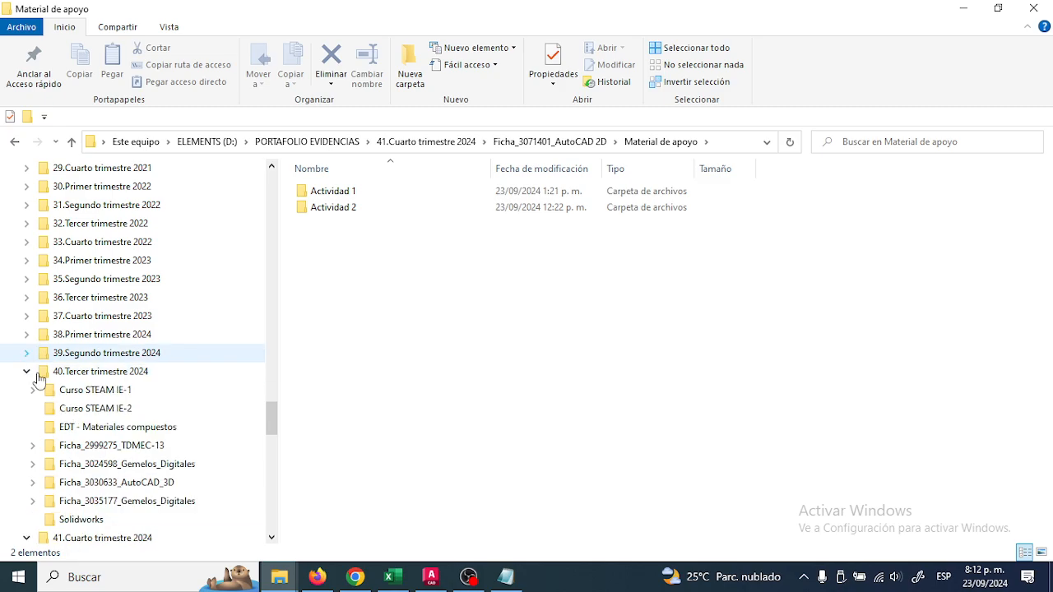
{"action": "scroll", "coordinate": [72, 445], "scroll_direction": "down", "scroll_amount": 1}
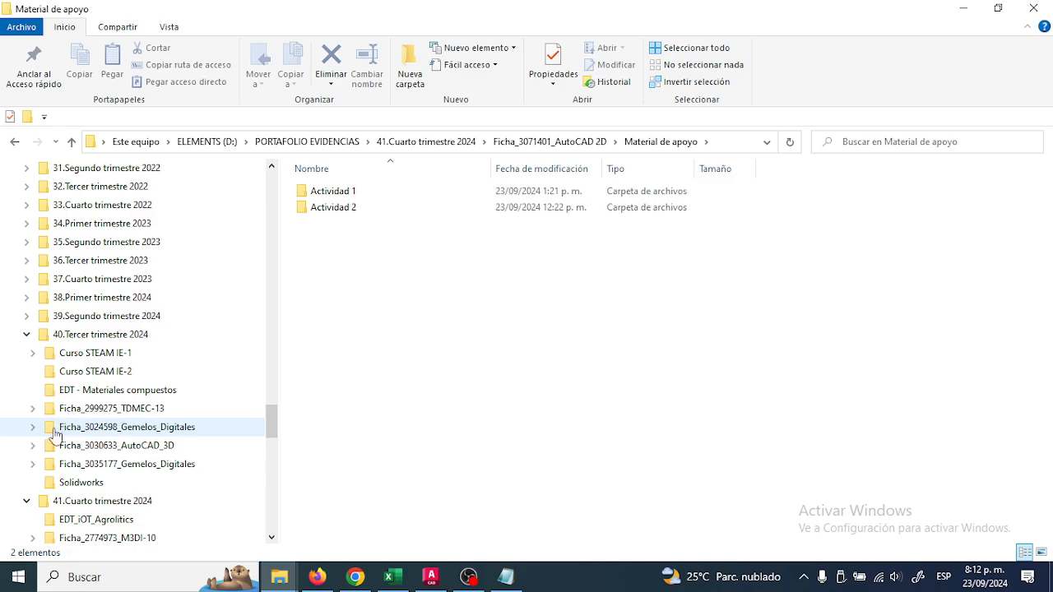
{"action": "left_click", "coordinate": [34, 445]}
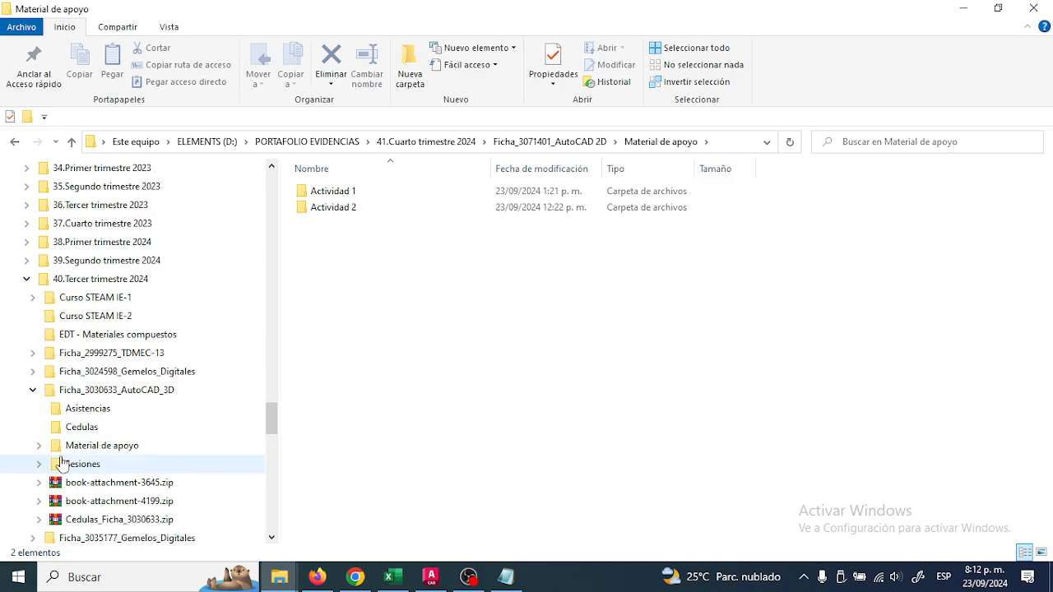
{"action": "left_click", "coordinate": [86, 390]}
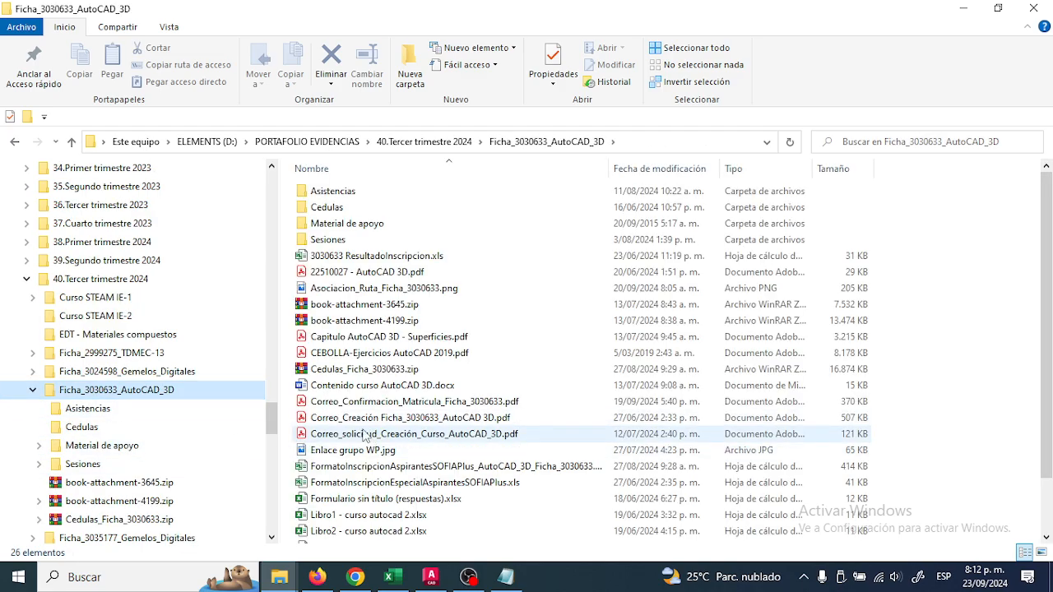
{"action": "double_click", "coordinate": [346, 353]}
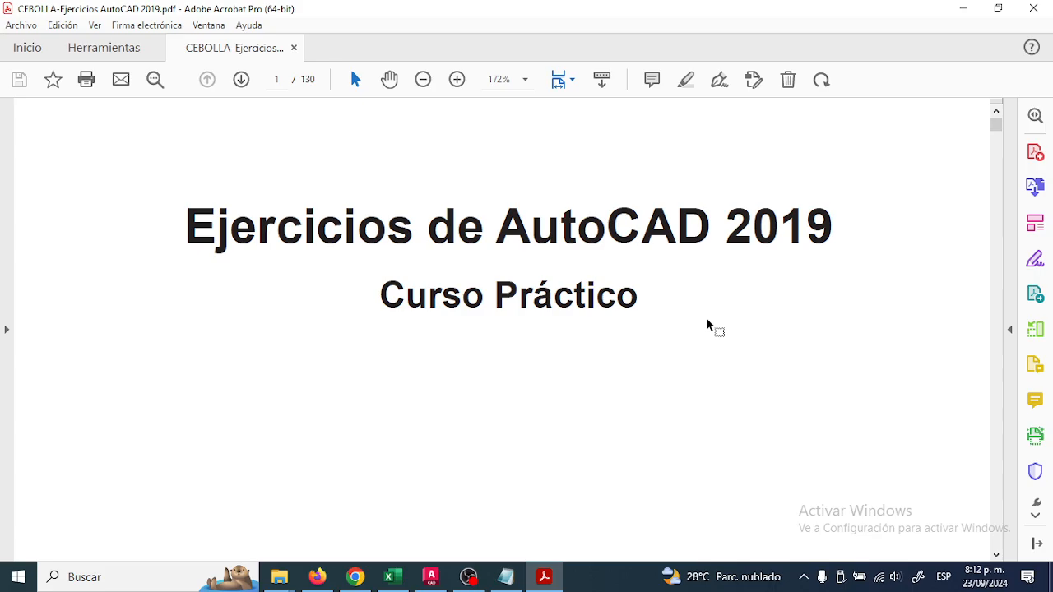
Go through the exercise book's contents to page 14 and examine the four-point line example and the grid of digit shapes up close
{"action": "scroll", "coordinate": [707, 325], "scroll_direction": "down", "scroll_amount": 15}
{"action": "scroll", "coordinate": [707, 326], "scroll_direction": "down", "scroll_amount": 20}
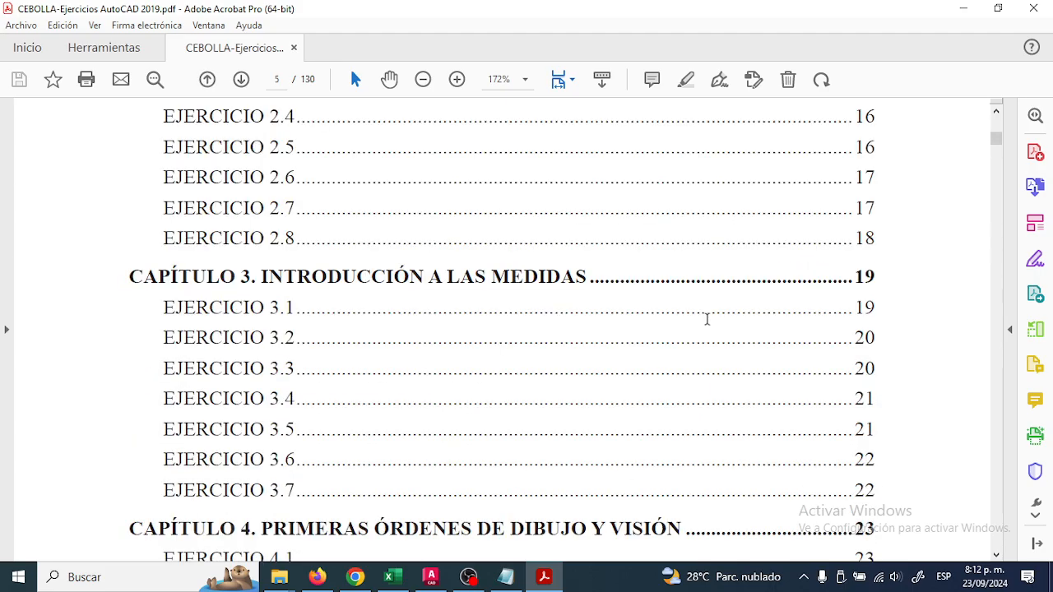
{"action": "scroll", "coordinate": [707, 320], "scroll_direction": "down", "scroll_amount": 15}
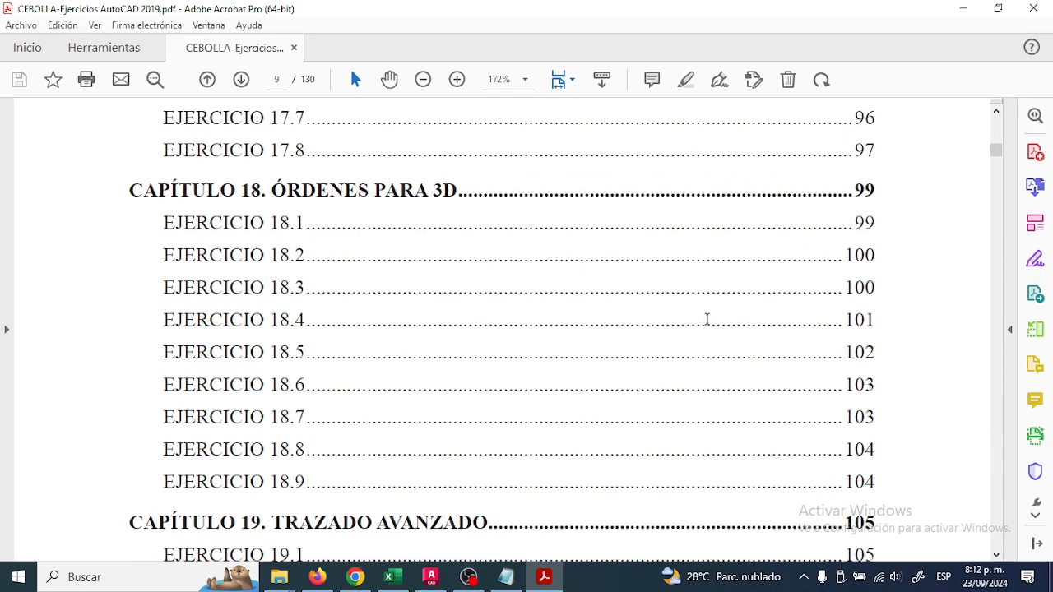
{"action": "scroll", "coordinate": [707, 324], "scroll_direction": "down", "scroll_amount": 12}
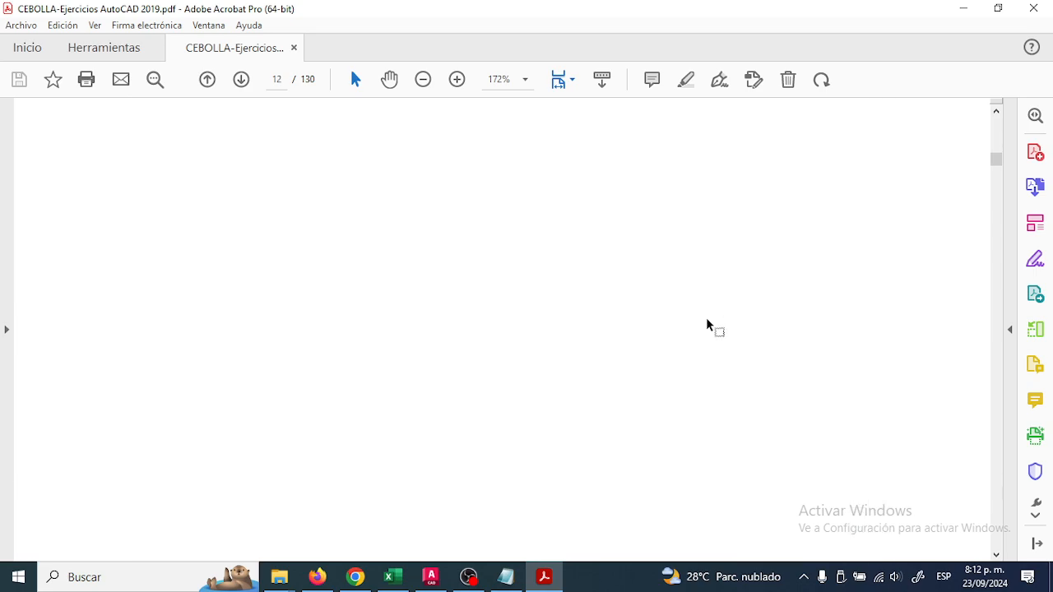
{"action": "scroll", "coordinate": [707, 323], "scroll_direction": "down", "scroll_amount": 10}
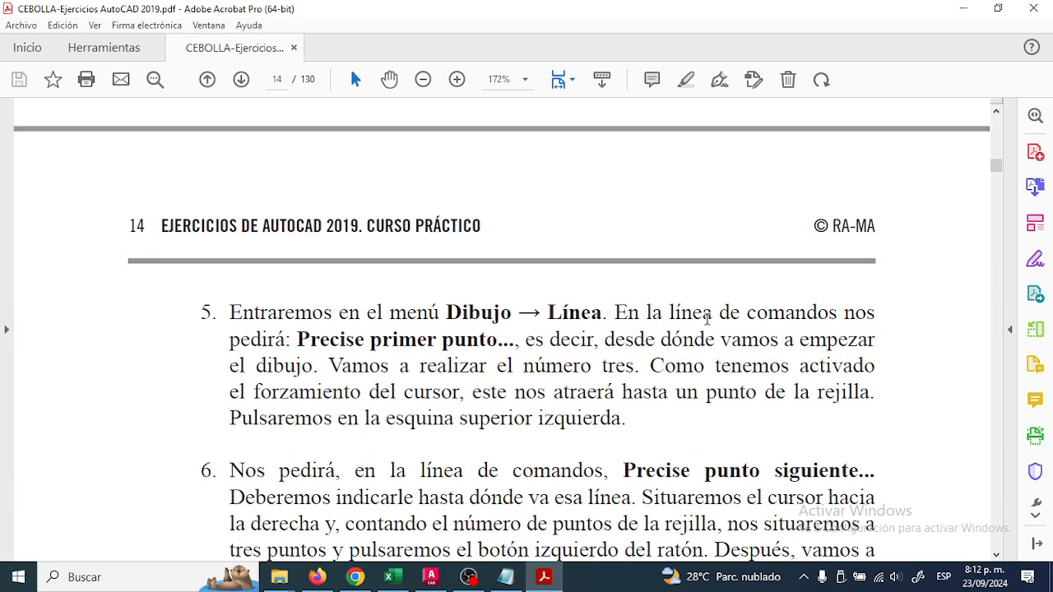
{"action": "scroll", "coordinate": [581, 355], "scroll_direction": "up", "scroll_amount": 8}
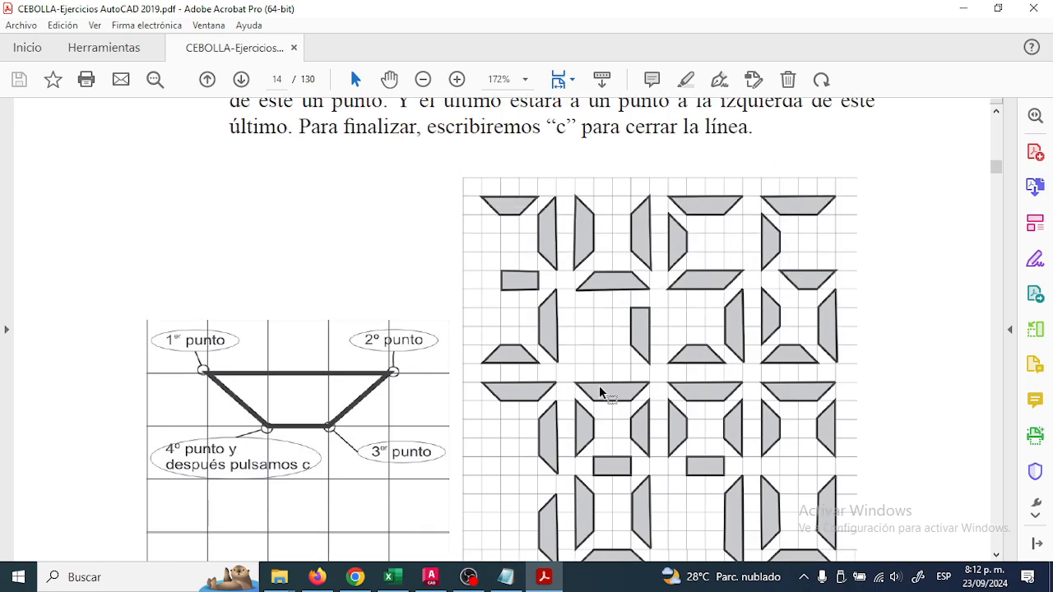
{"action": "scroll", "coordinate": [583, 381], "scroll_direction": "up", "scroll_amount": 1, "text": "ctrl"}
{"action": "scroll", "coordinate": [224, 372], "scroll_direction": "up", "scroll_amount": 1, "text": "ctrl"}
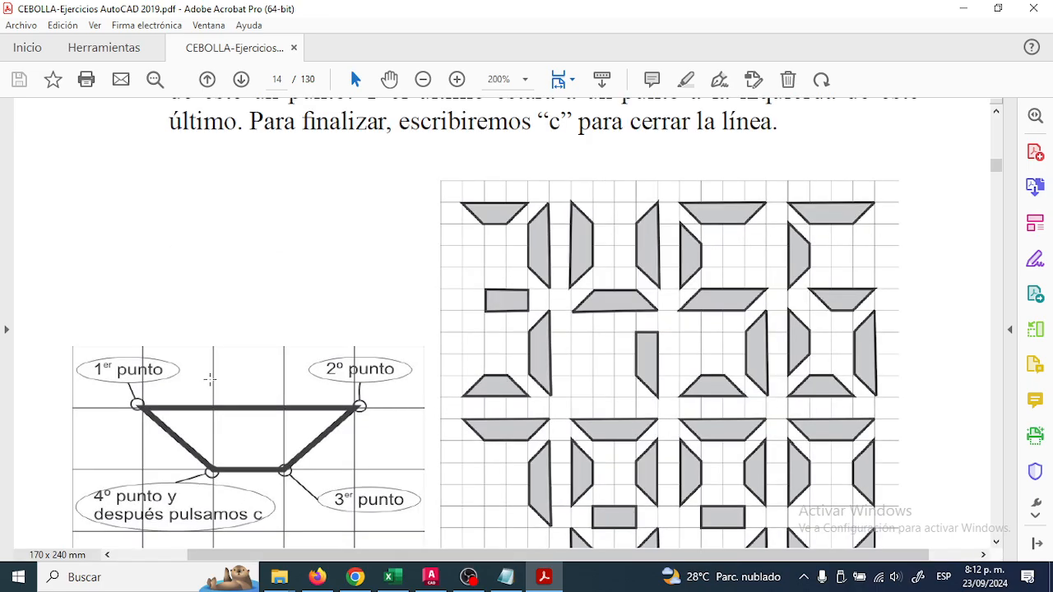
{"action": "scroll", "coordinate": [400, 428], "scroll_direction": "down", "scroll_amount": 3}
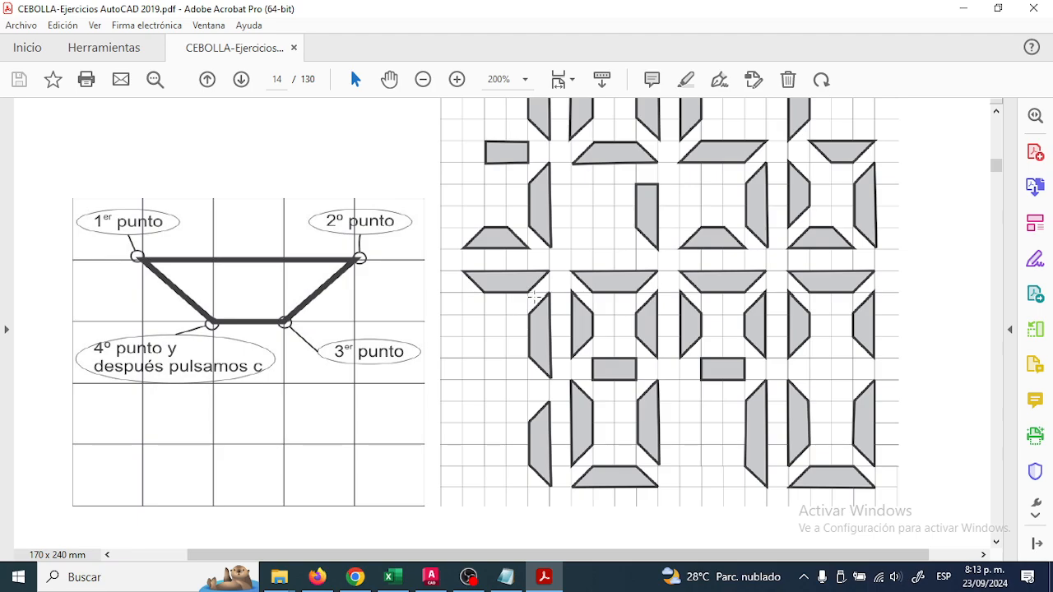
Examine the following grid-based drawing exercises on page 15, up to Ejercicio 2.3
{"action": "scroll", "coordinate": [412, 290], "scroll_direction": "down", "scroll_amount": 3, "text": "ctrl"}
{"action": "scroll", "coordinate": [489, 345], "scroll_direction": "down", "scroll_amount": 10}
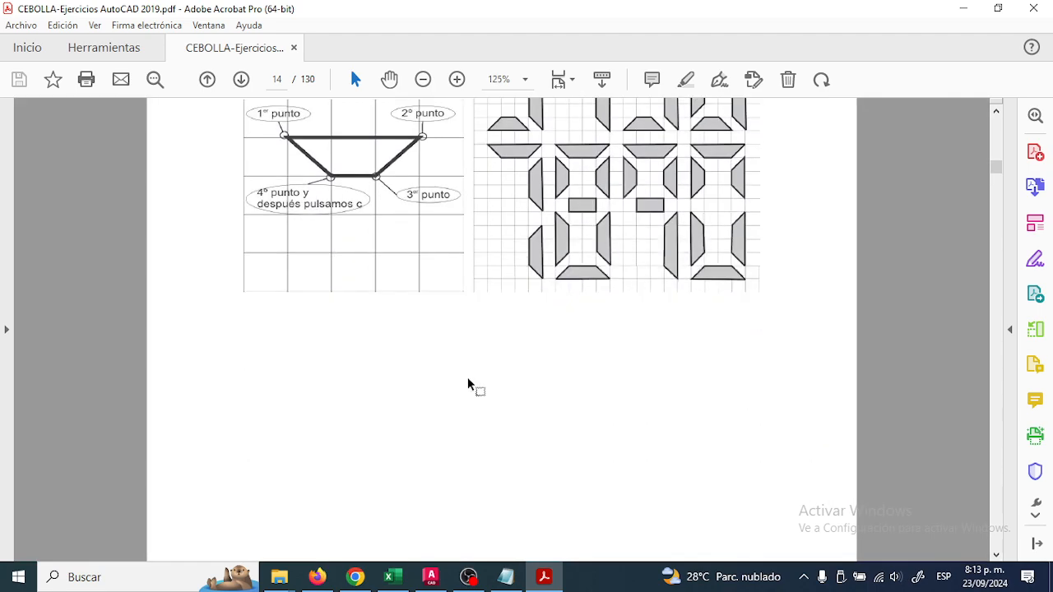
{"action": "scroll", "coordinate": [463, 403], "scroll_direction": "down", "scroll_amount": 14}
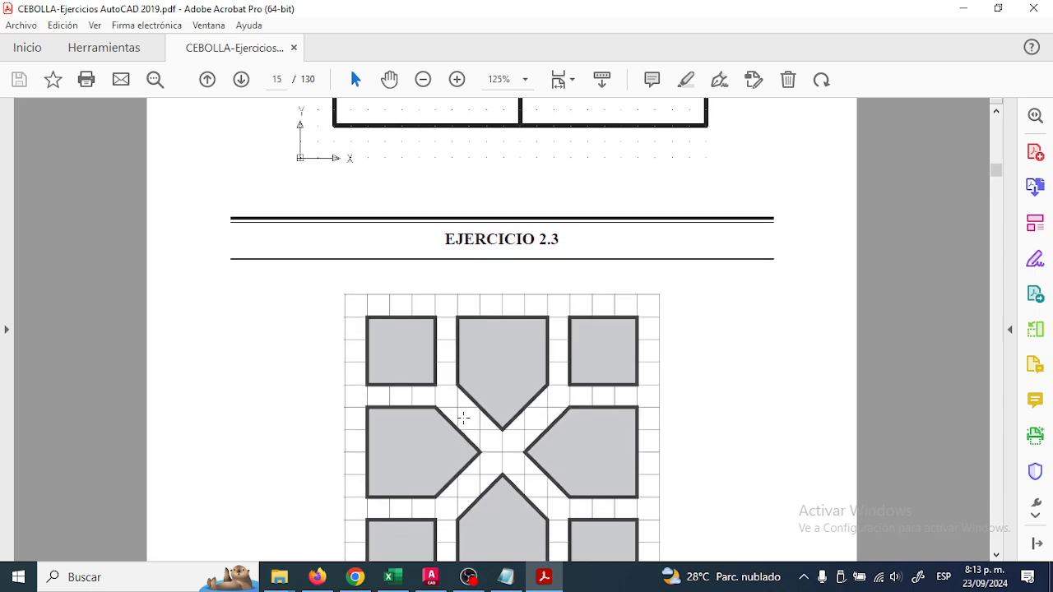
{"action": "scroll", "coordinate": [463, 415], "scroll_direction": "up", "scroll_amount": 1}
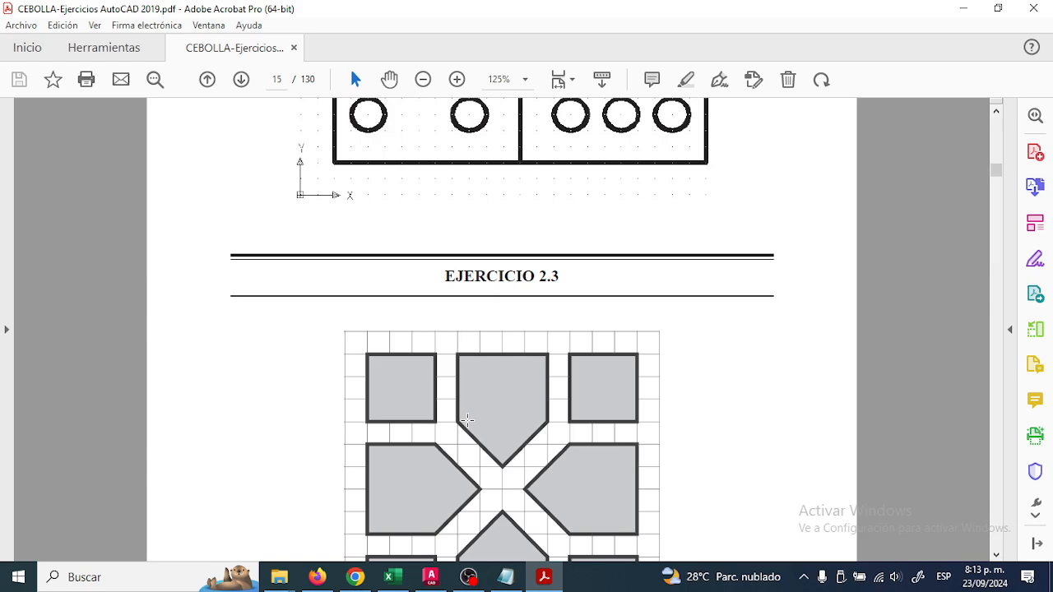
Switch back to AutoCAD and cancel the unfinished line in Dibujo3
{"action": "left_click", "coordinate": [430, 576]}
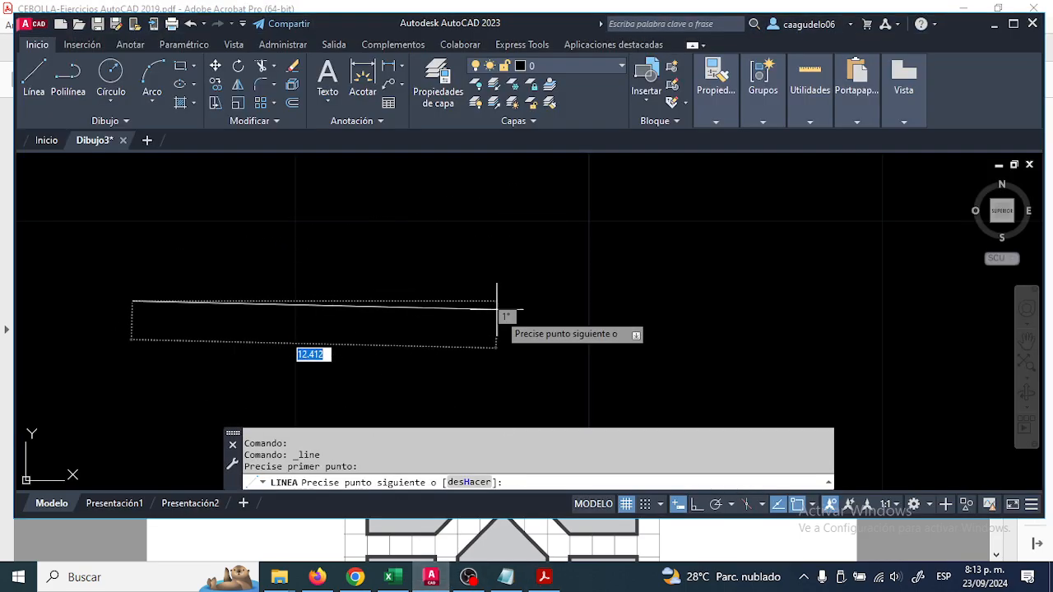
{"action": "key", "text": "Escape"}
{"action": "scroll", "coordinate": [470, 352], "scroll_direction": "down", "scroll_amount": 3}
{"action": "scroll", "coordinate": [453, 249], "scroll_direction": "up", "scroll_amount": 3}
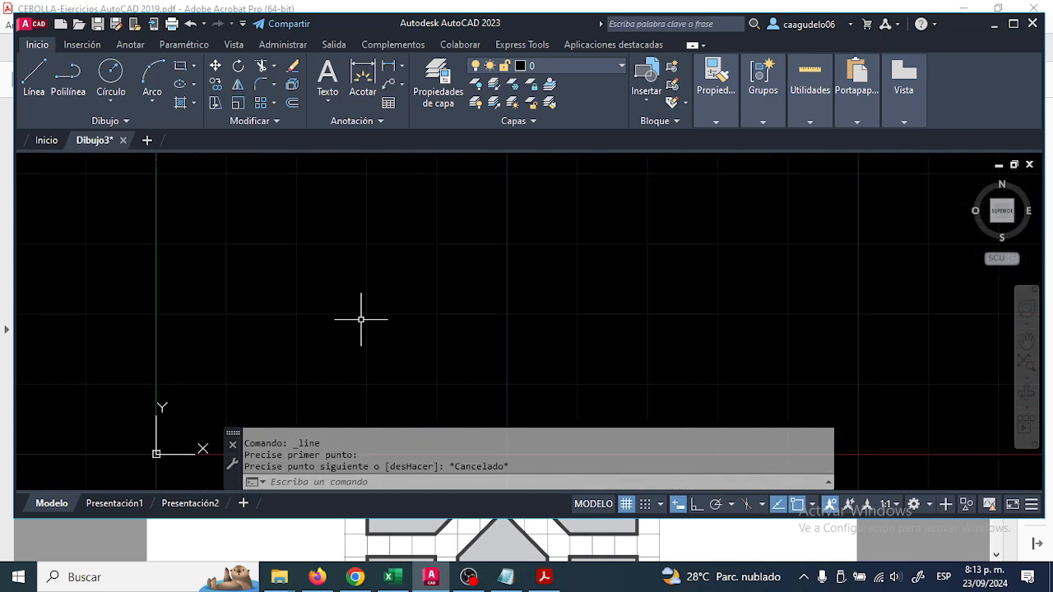
{"action": "right_click", "coordinate": [369, 256]}
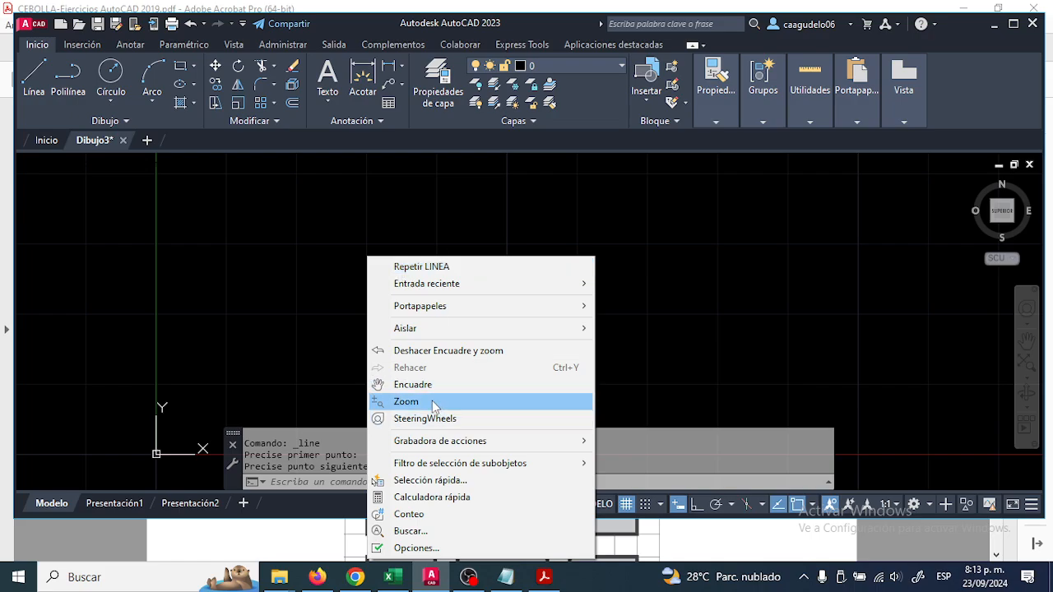
{"action": "left_click", "coordinate": [434, 406]}
{"action": "key", "text": "Escape"}
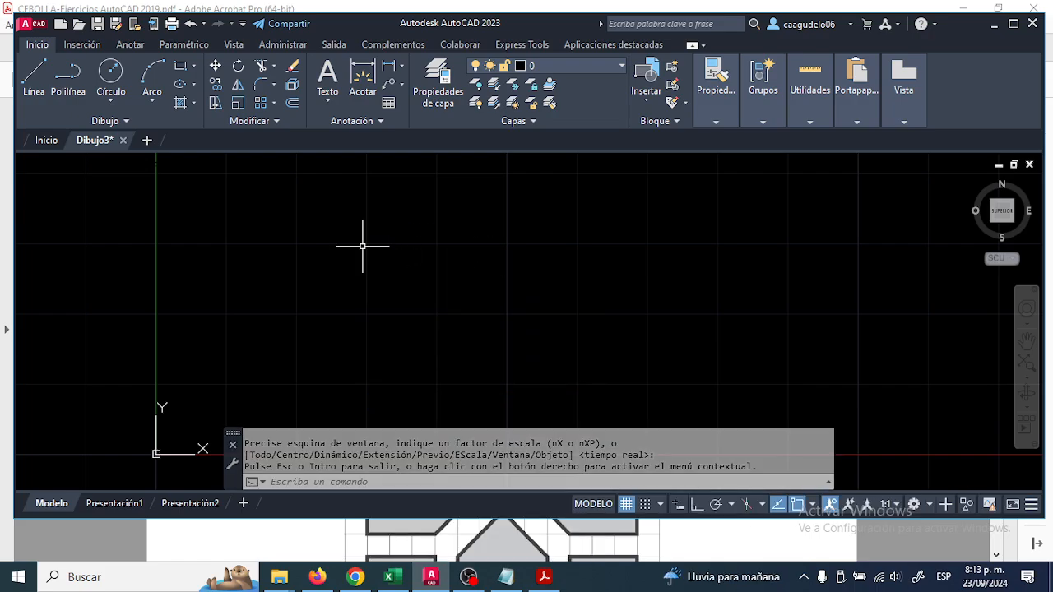
{"action": "right_click", "coordinate": [337, 247]}
{"action": "left_click", "coordinate": [376, 393]}
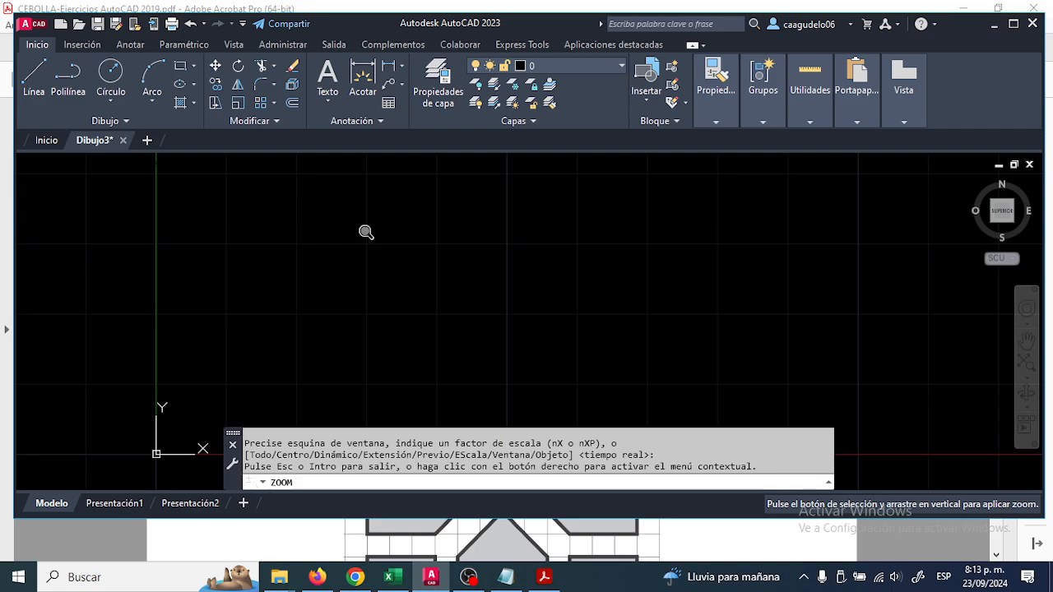
{"action": "key", "text": "Escape"}
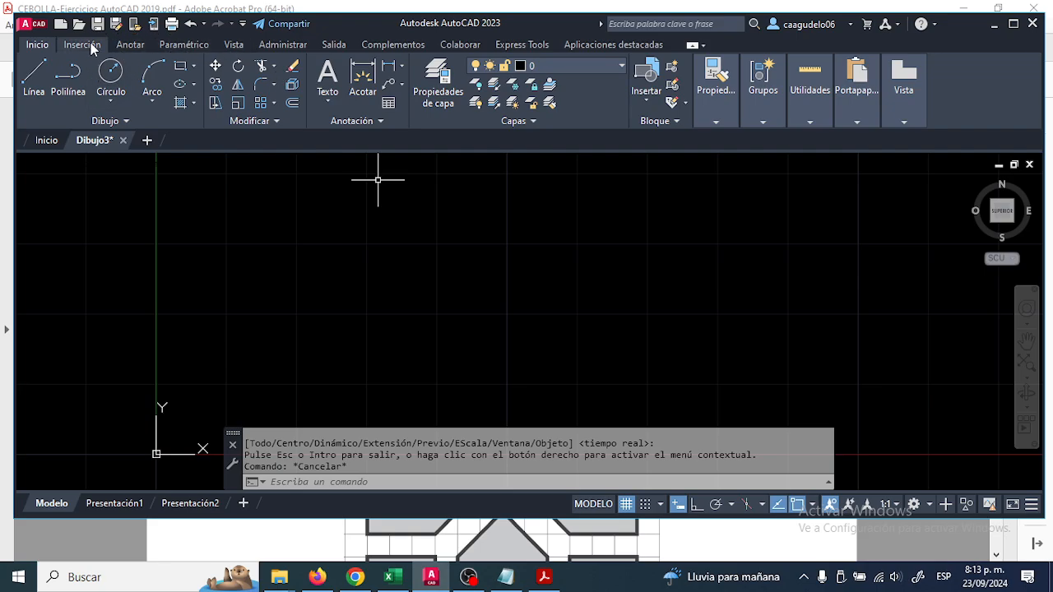
Start opening a drawing and browse to the ELEMENTS (D:) drive
{"action": "left_click", "coordinate": [80, 24]}
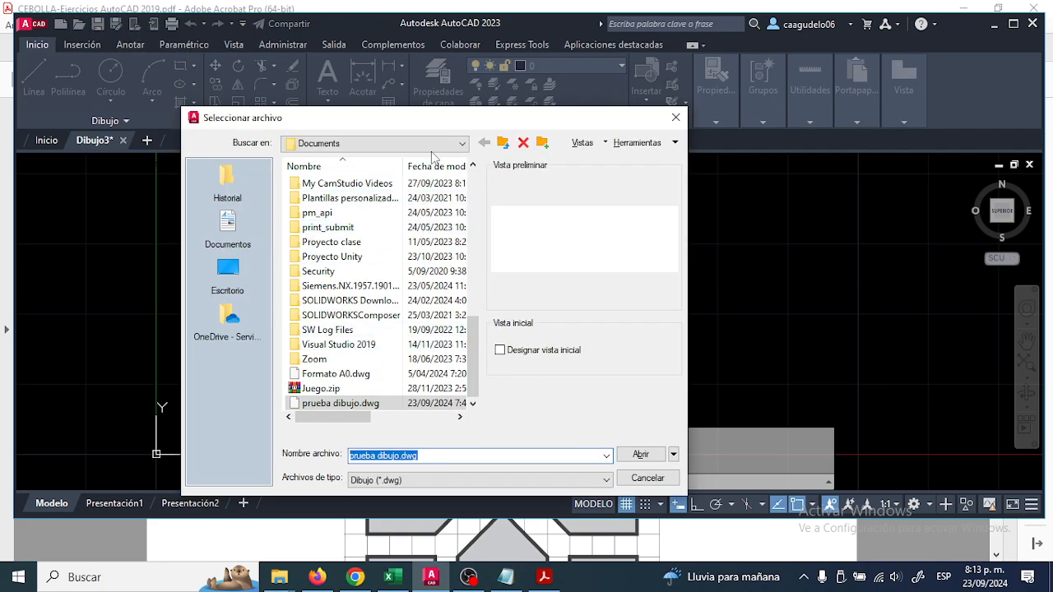
{"action": "left_click", "coordinate": [404, 143]}
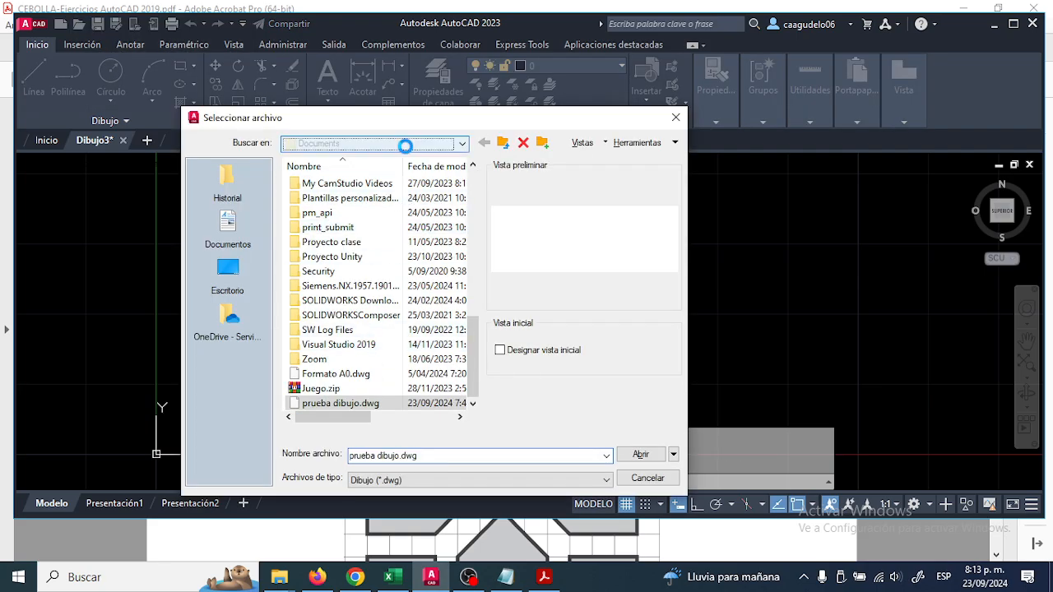
{"action": "left_click", "coordinate": [355, 234]}
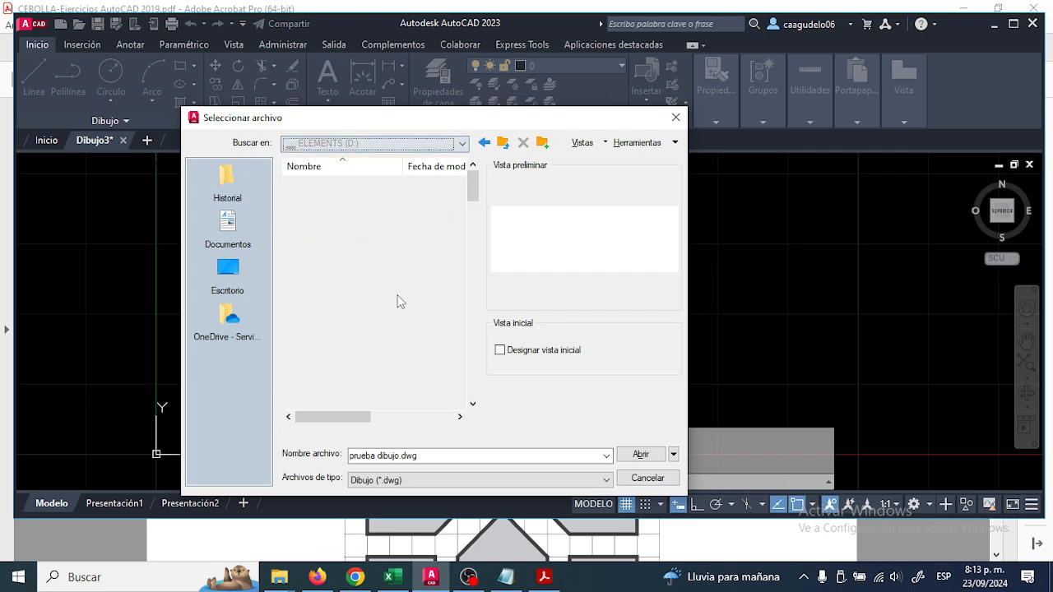
{"action": "scroll", "coordinate": [340, 369], "scroll_direction": "down", "scroll_amount": 15}
{"action": "scroll", "coordinate": [342, 367], "scroll_direction": "down", "scroll_amount": 6}
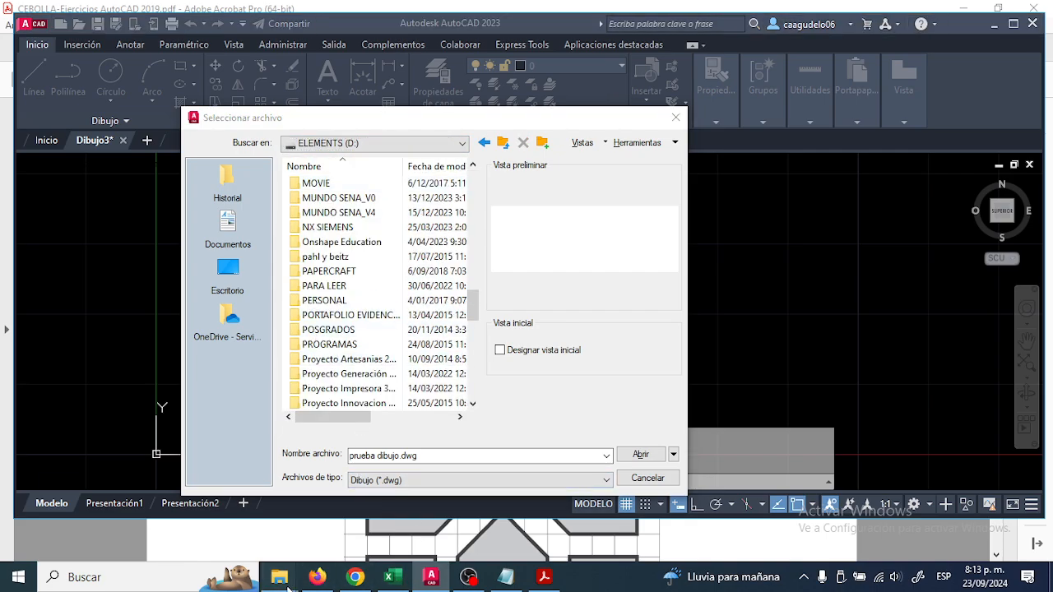
Switch to File Explorer and extract Agua santa.dwg from plano electrico unifamiliar 1.zip into Ficha_3071401_AutoCAD 2D's Actividad 1 folder
{"action": "mouse_move", "coordinate": [279, 576]}
{"action": "left_click", "coordinate": [164, 454]}
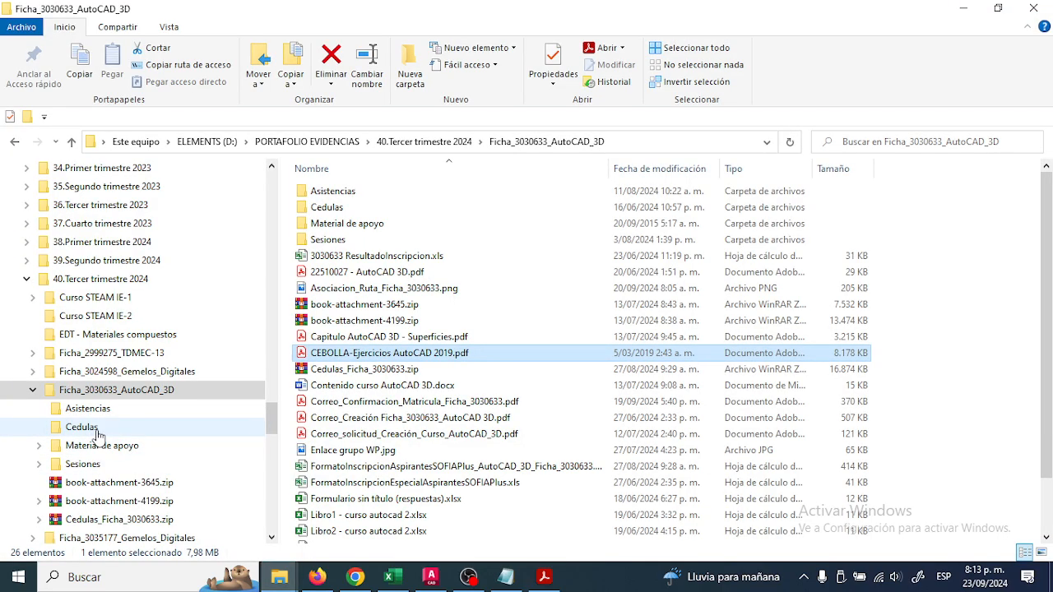
{"action": "scroll", "coordinate": [103, 444], "scroll_direction": "down", "scroll_amount": 5}
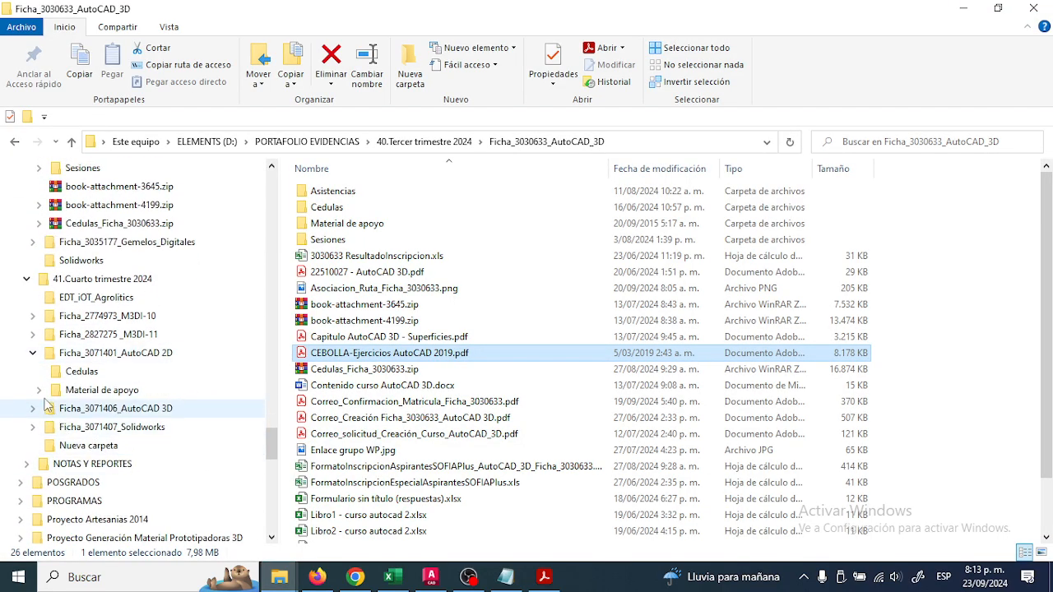
{"action": "left_click", "coordinate": [38, 390]}
{"action": "left_click", "coordinate": [88, 410]}
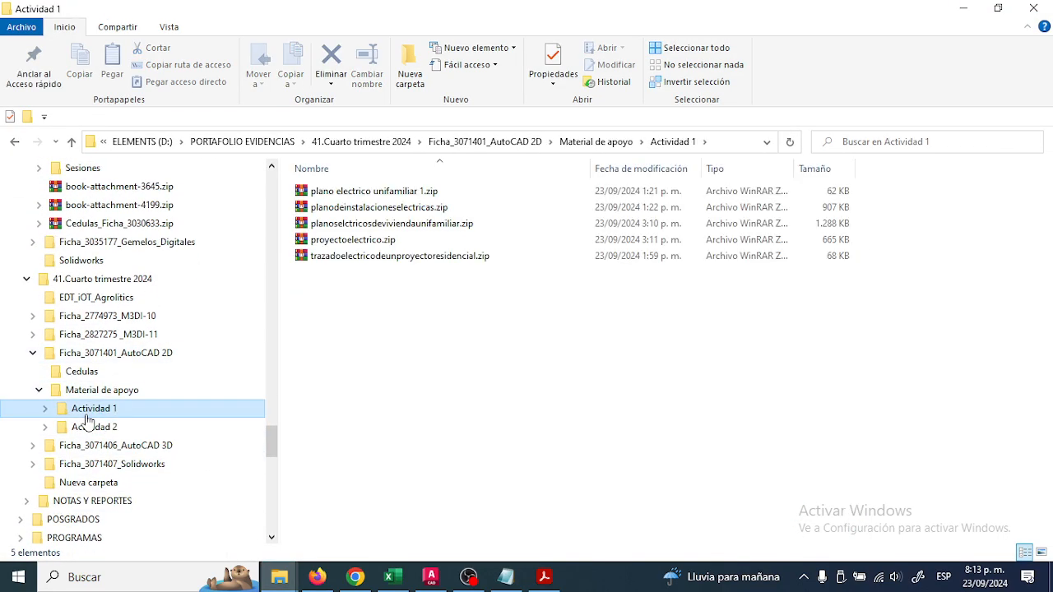
{"action": "left_click", "coordinate": [428, 193]}
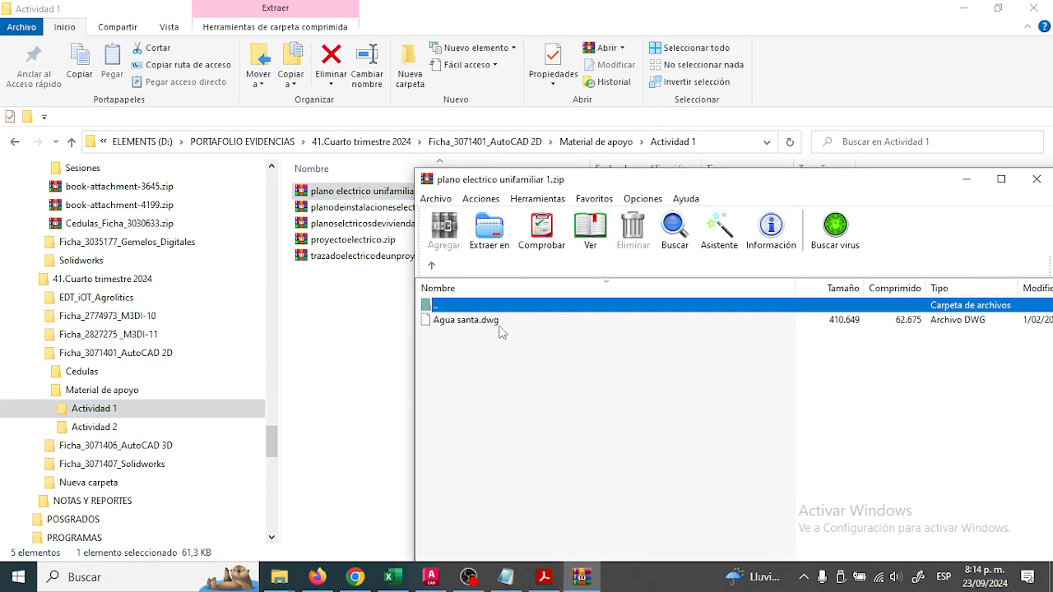
{"action": "left_click_drag", "start_coordinate": [499, 323], "coordinate": [457, 296]}
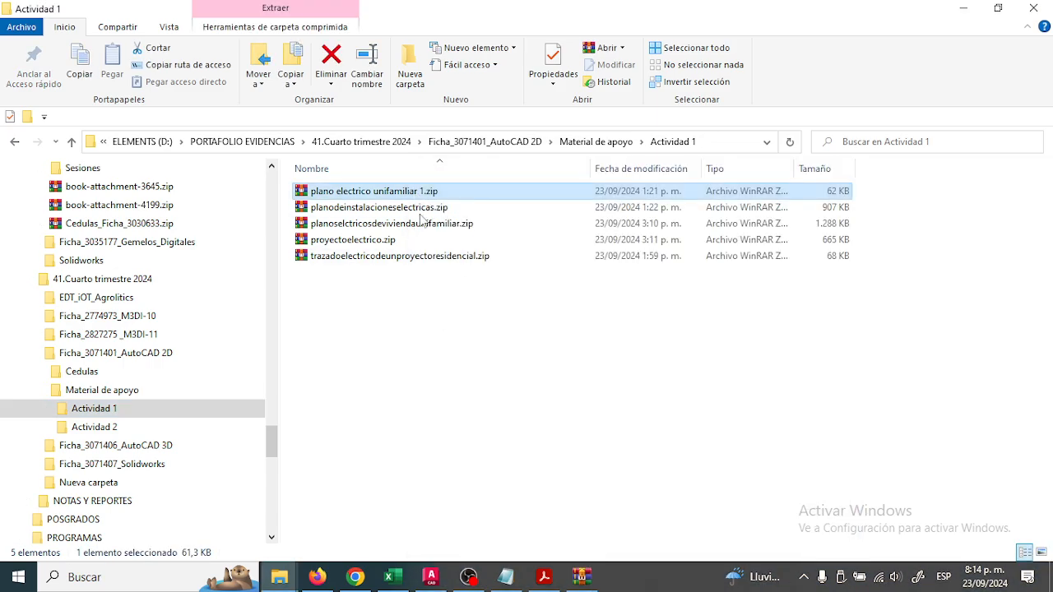
Extract plano casa1 electrico.dwg from trazadoelectricodeunproyectoresidencial.zip into Actividad 1, and open the Actividad 2 folder
{"action": "left_click", "coordinate": [331, 256]}
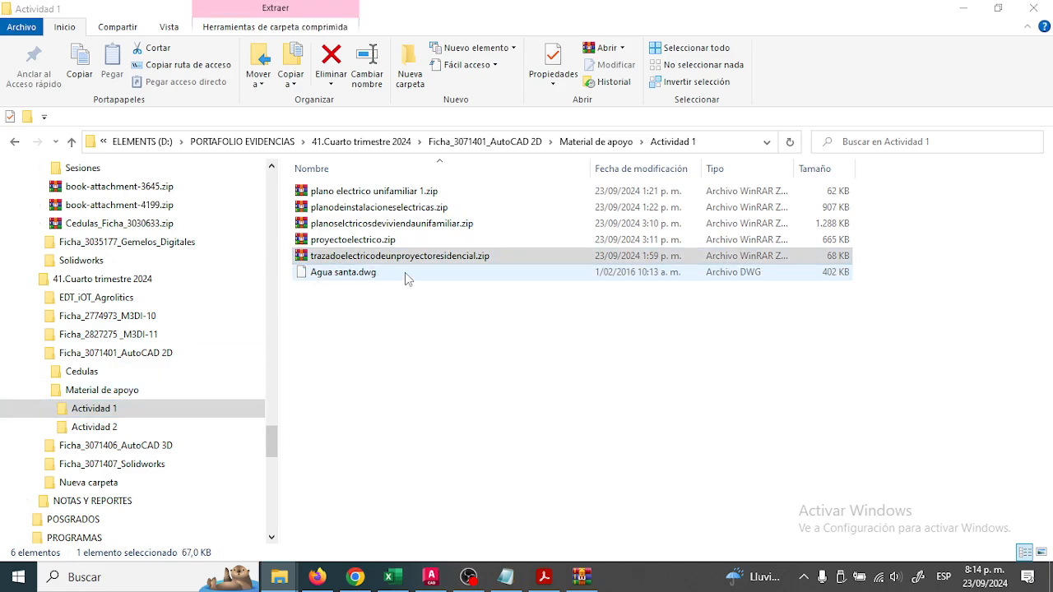
{"action": "left_click_drag", "start_coordinate": [445, 327], "coordinate": [334, 332]}
{"action": "mouse_move", "coordinate": [583, 587]}
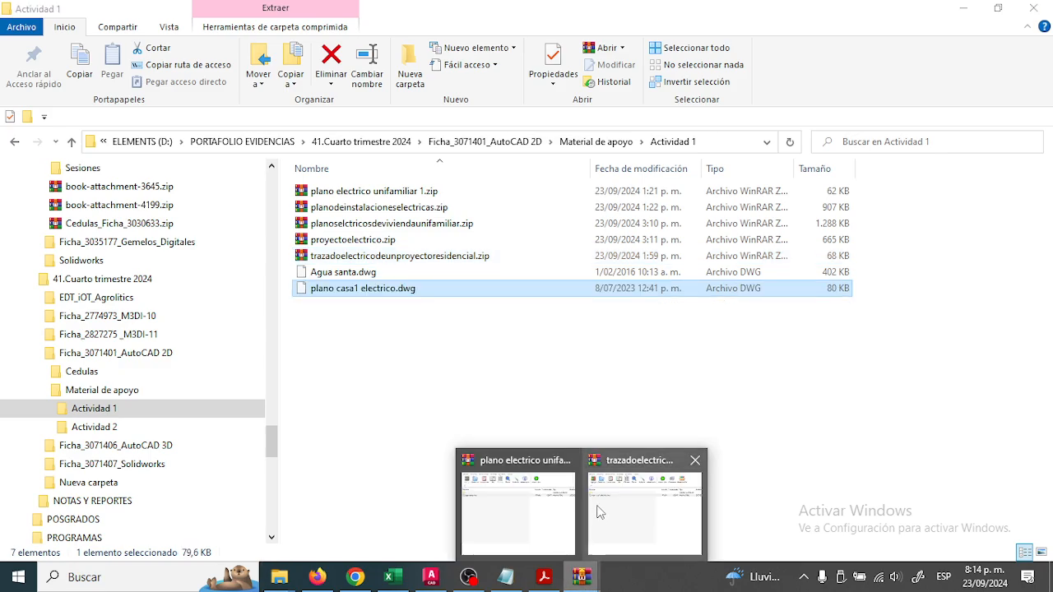
{"action": "left_click", "coordinate": [695, 461]}
{"action": "left_click", "coordinate": [632, 466]}
{"action": "left_click", "coordinate": [158, 429]}
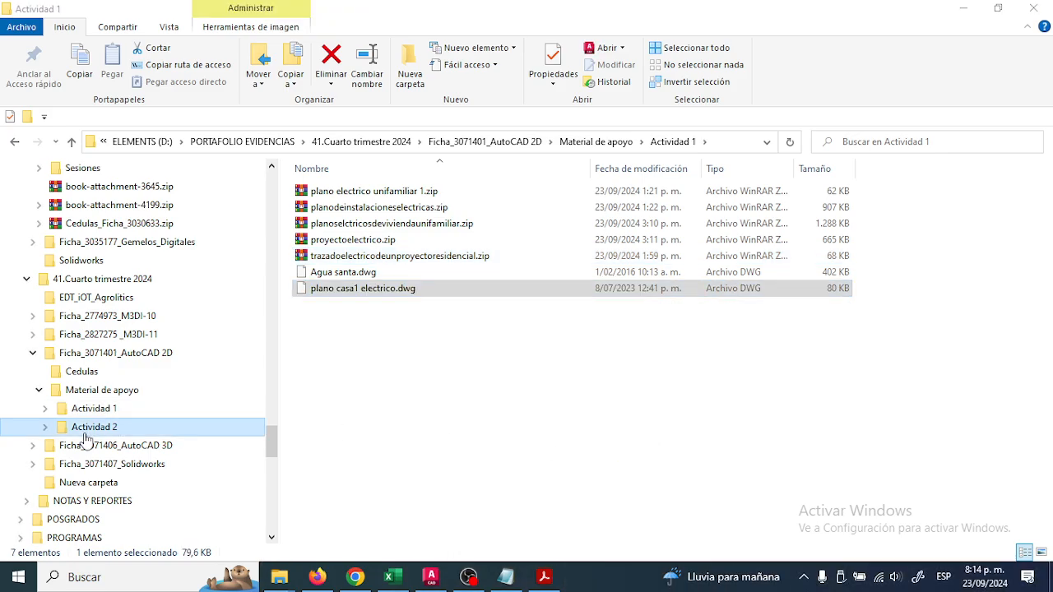
Switch to AutoCAD and browse to PORTAFOLIO EVIDENCIAS > 41.Cuarto trimestre 2024 in the file selection, widening the name column
{"action": "left_click", "coordinate": [430, 577]}
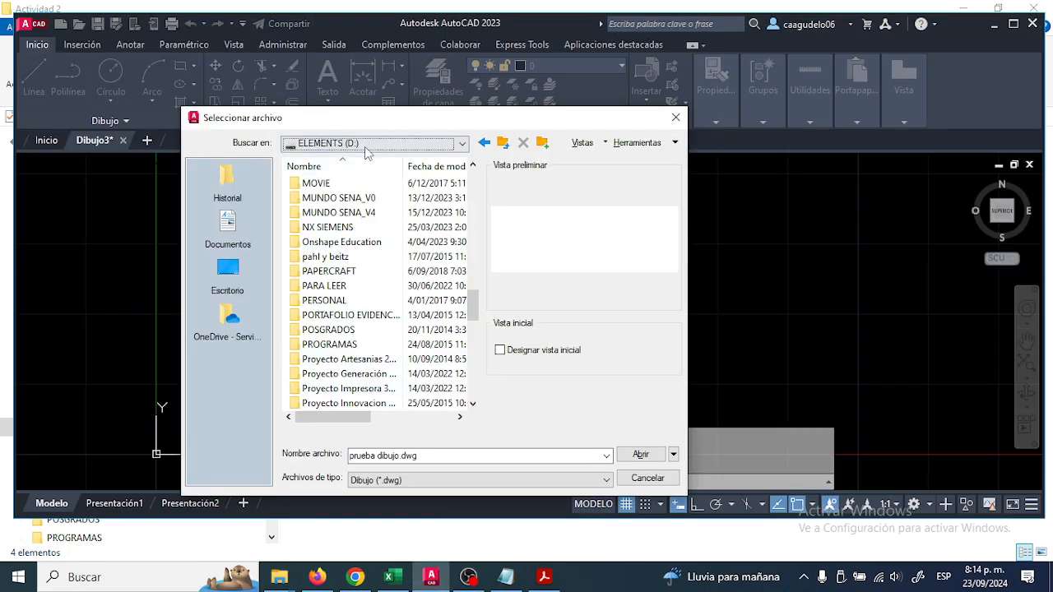
{"action": "double_click", "coordinate": [344, 314]}
{"action": "scroll", "coordinate": [329, 386], "scroll_direction": "down", "scroll_amount": 9}
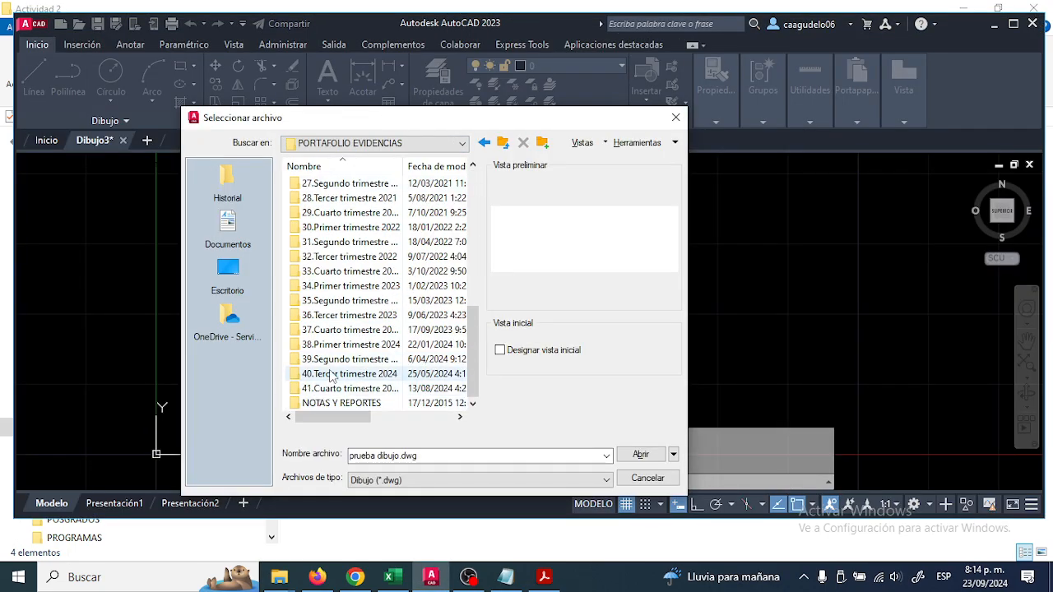
{"action": "double_click", "coordinate": [328, 388]}
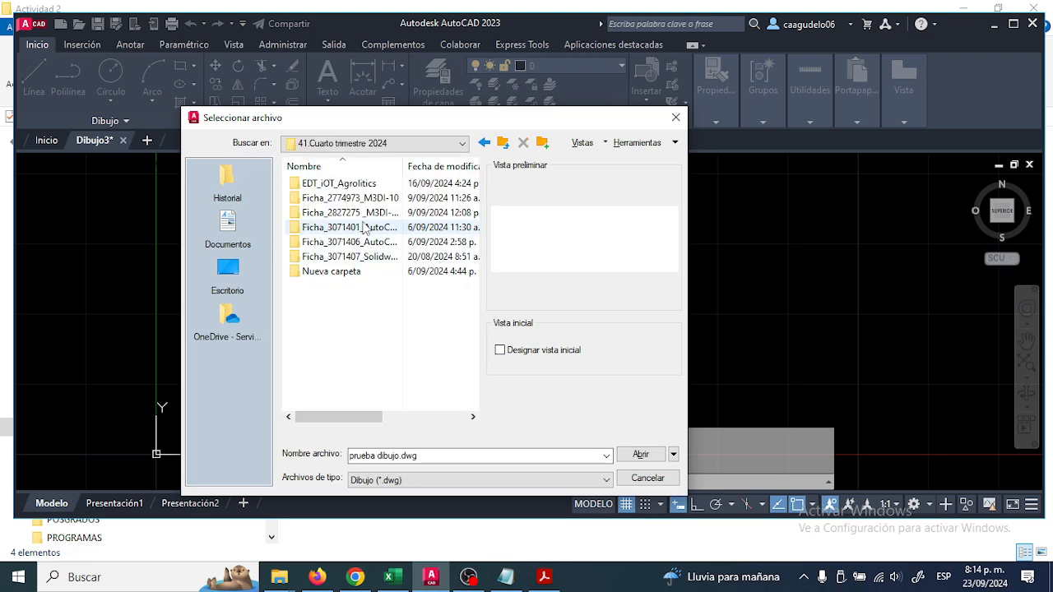
{"action": "left_click_drag", "start_coordinate": [403, 165], "coordinate": [465, 168]}
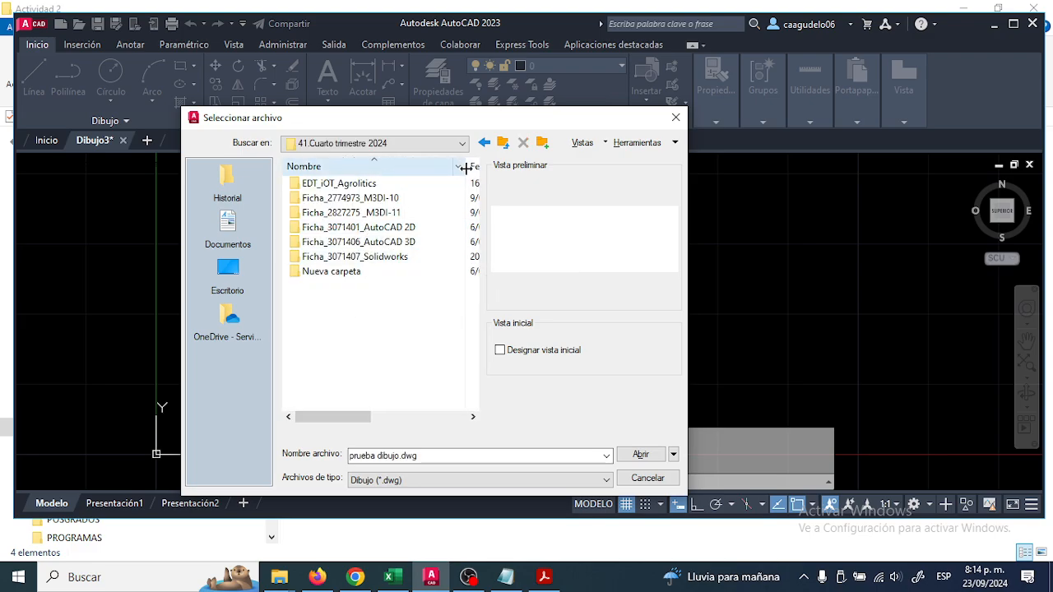
Open Agua santa.dwg from Ficha_3071401_AutoCAD 2D's Material de apoyo > Actividad 1 folder
{"action": "double_click", "coordinate": [395, 242]}
{"action": "left_click", "coordinate": [500, 142]}
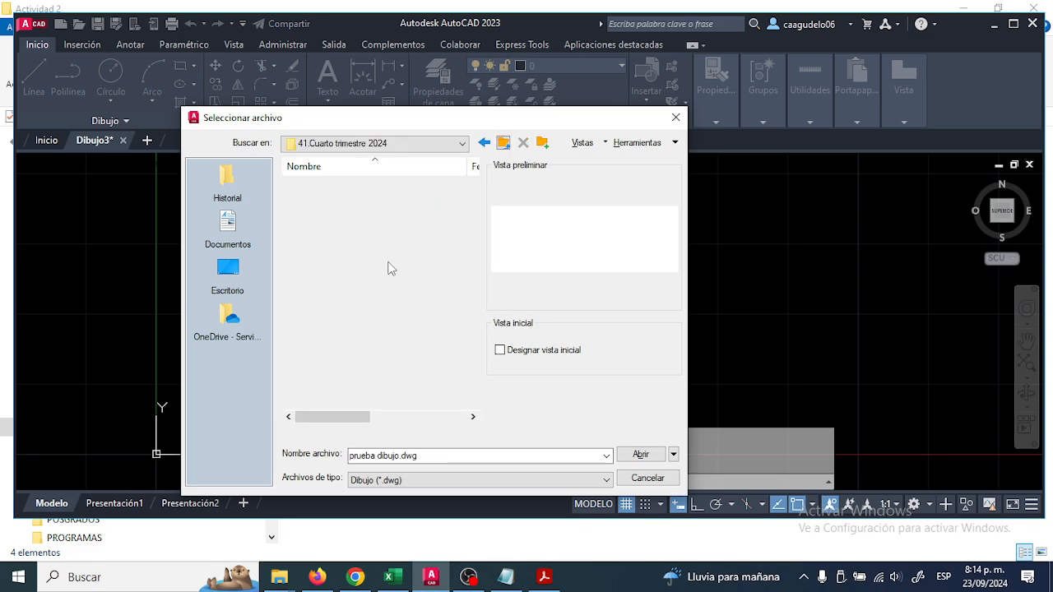
{"action": "double_click", "coordinate": [354, 224]}
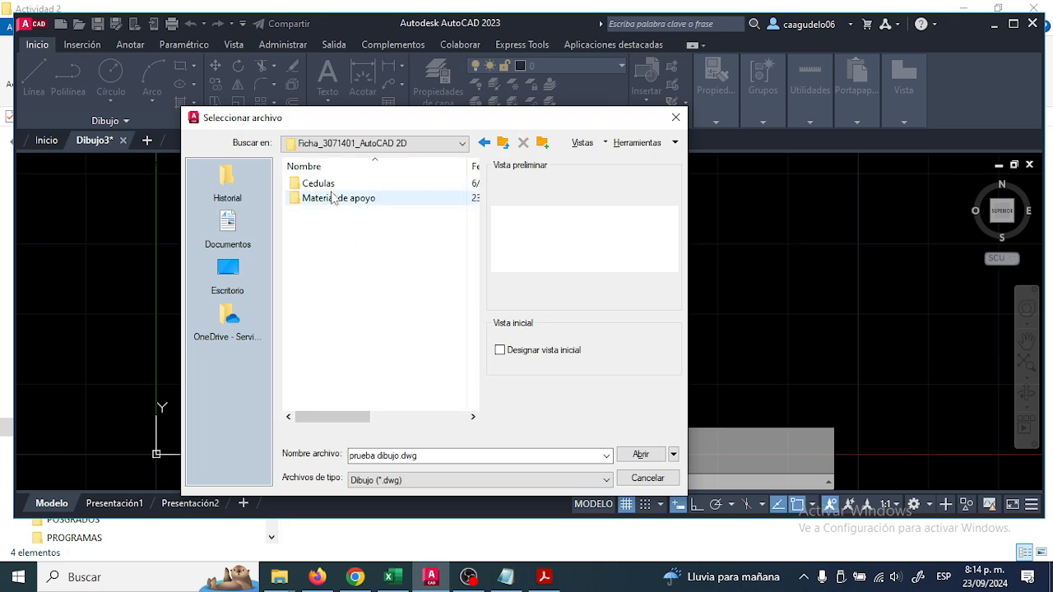
{"action": "double_click", "coordinate": [329, 200]}
{"action": "double_click", "coordinate": [325, 189]}
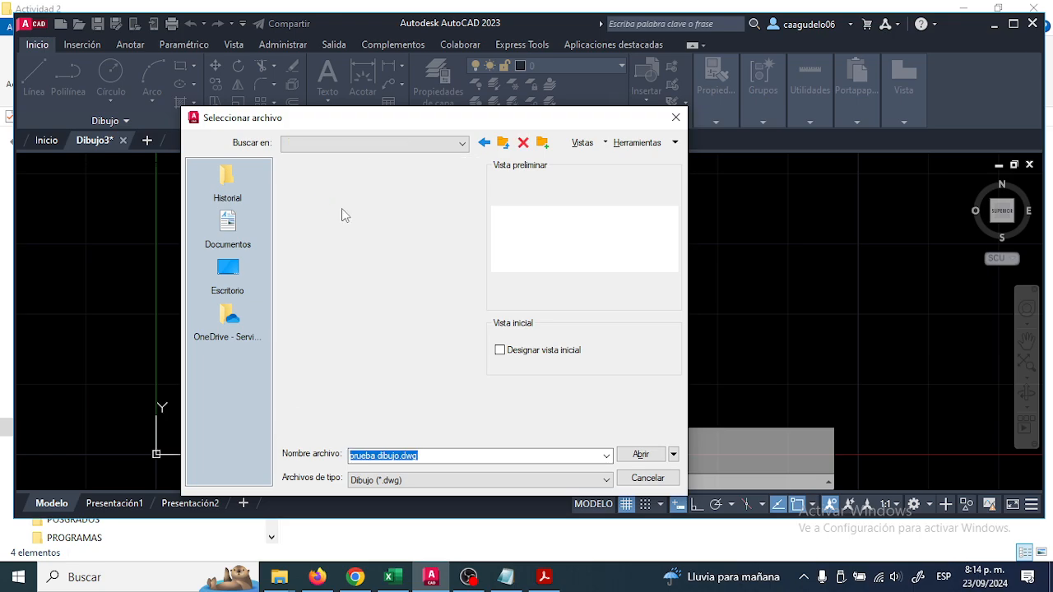
{"action": "left_click", "coordinate": [337, 183]}
{"action": "left_click", "coordinate": [629, 459]}
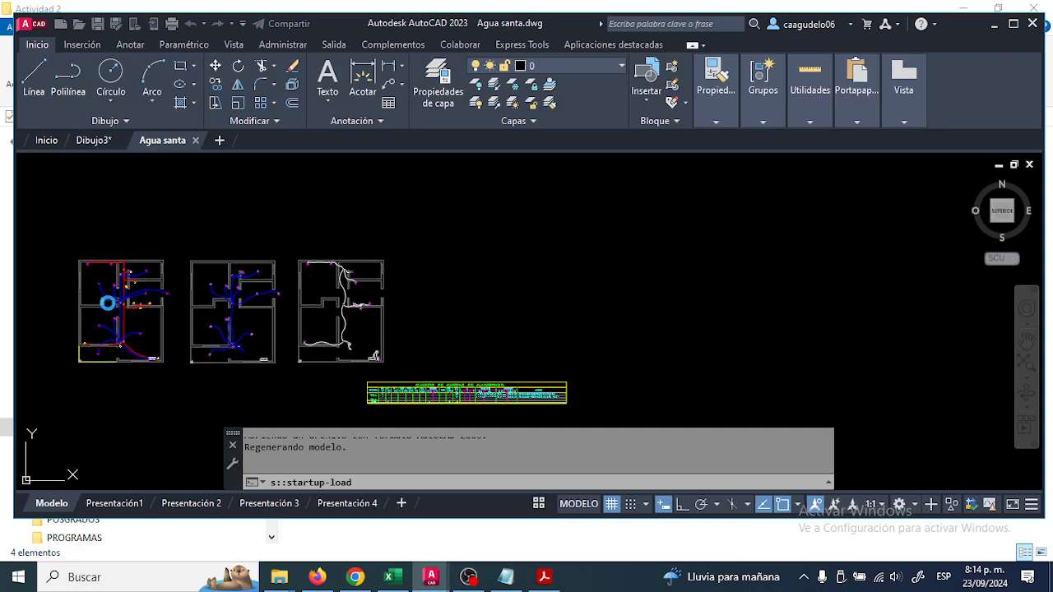
{"action": "left_click", "coordinate": [476, 310]}
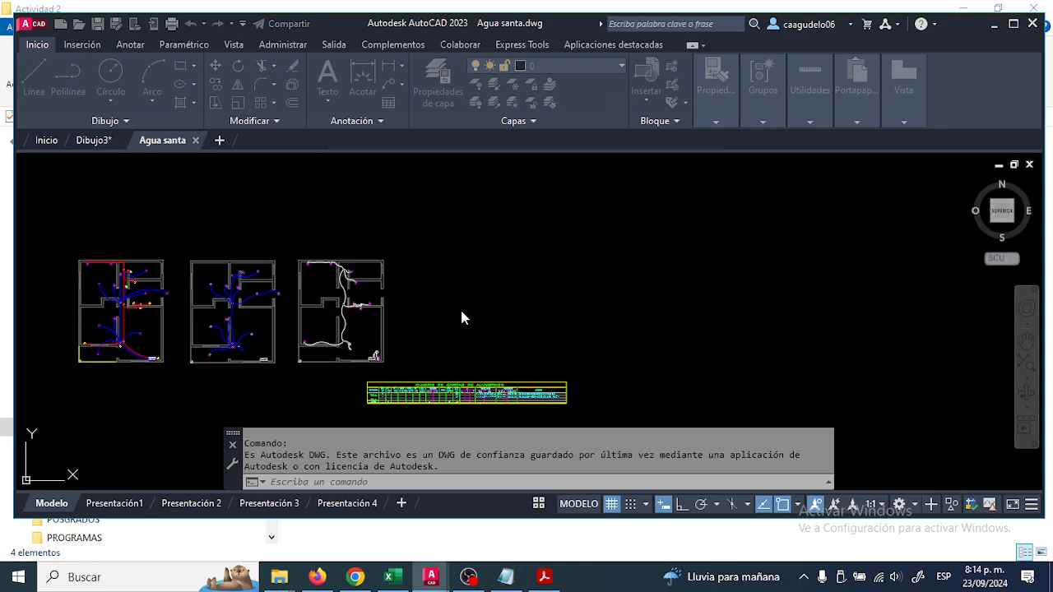
Maximize the AutoCAD window and examine the wiring, outlets and lights in the first Agua santa floor plan
{"action": "scroll", "coordinate": [107, 328], "scroll_direction": "up", "scroll_amount": 6}
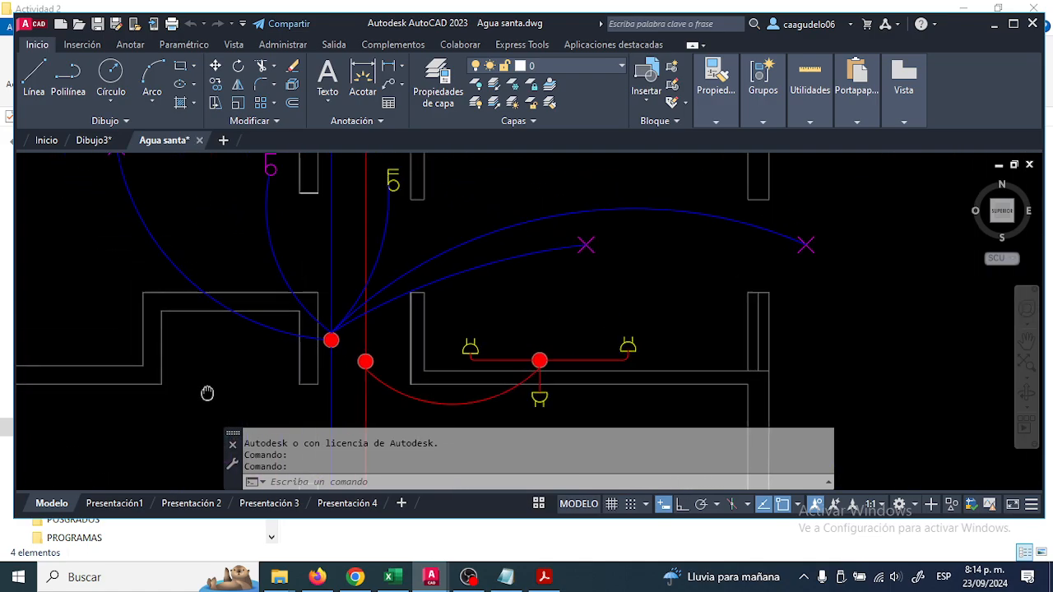
{"action": "scroll", "coordinate": [234, 350], "scroll_direction": "down", "scroll_amount": 5}
{"action": "scroll", "coordinate": [244, 230], "scroll_direction": "up", "scroll_amount": 6}
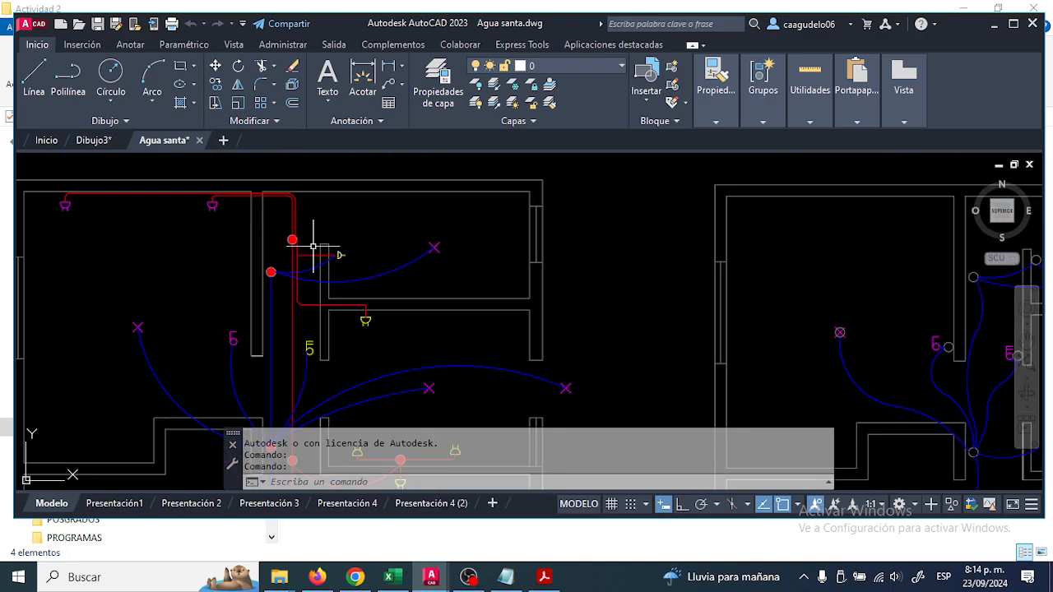
{"action": "left_click", "coordinate": [1013, 24]}
{"action": "scroll", "coordinate": [464, 335], "scroll_direction": "down", "scroll_amount": 4}
{"action": "scroll", "coordinate": [464, 336], "scroll_direction": "up", "scroll_amount": 6}
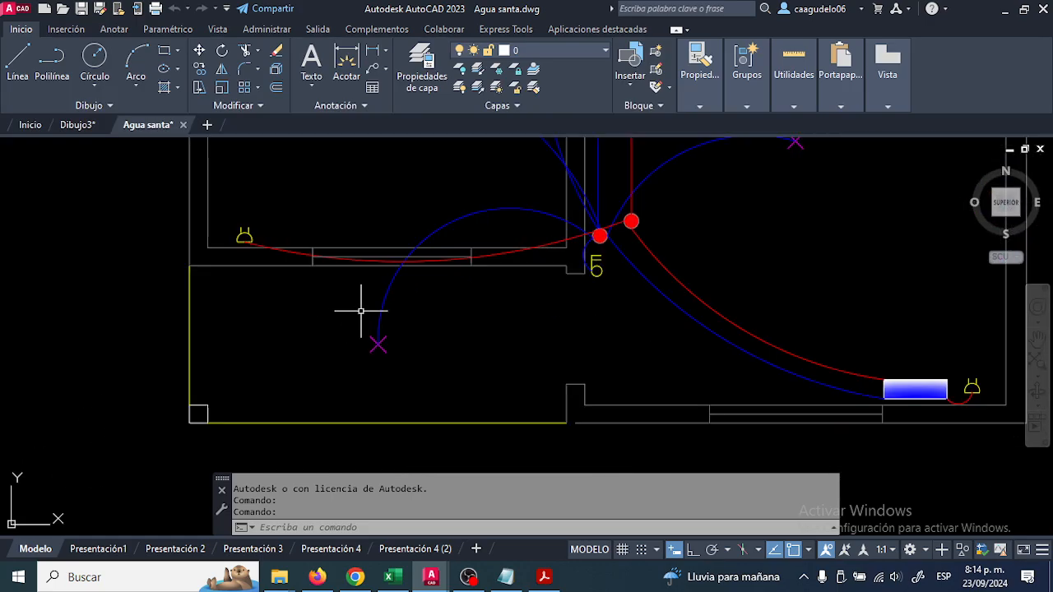
{"action": "scroll", "coordinate": [703, 333], "scroll_direction": "down", "scroll_amount": 5}
Examine the Cuadro de cargas de alumbrado table beside the third floor plan
{"action": "middle_click_drag", "start_coordinate": [780, 365], "coordinate": [71, 273]}
{"action": "mouse_move", "coordinate": [721, 308]}
{"action": "middle_mouse_down"}
{"action": "mouse_move", "coordinate": [258, 272]}
{"action": "mouse_move", "coordinate": [177, 284]}
{"action": "middle_mouse_up"}
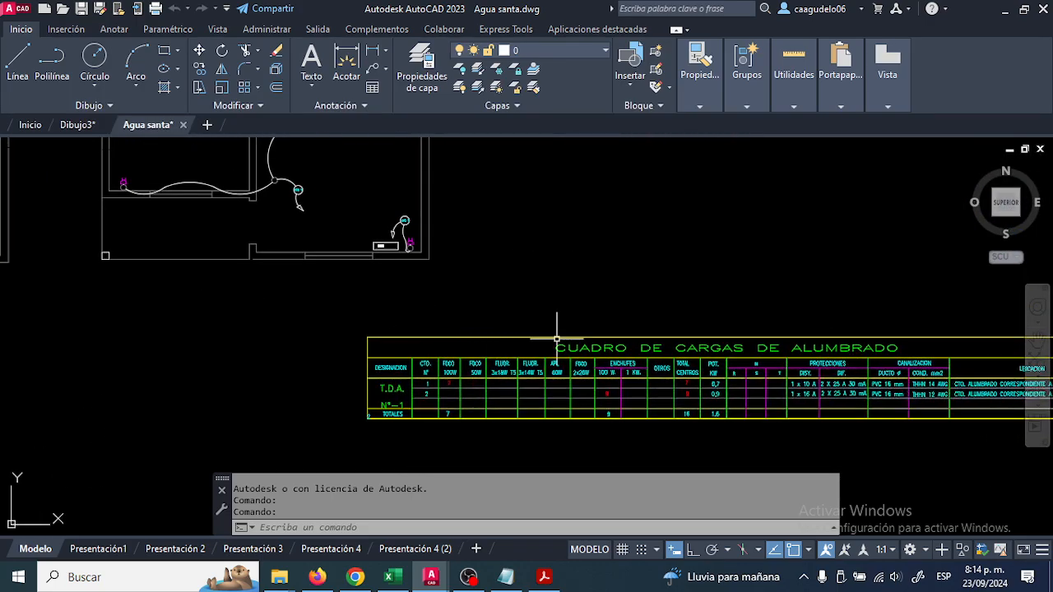
{"action": "scroll", "coordinate": [639, 356], "scroll_direction": "up", "scroll_amount": 2}
{"action": "middle_click_drag", "start_coordinate": [639, 356], "coordinate": [447, 402]}
{"action": "scroll", "coordinate": [204, 353], "scroll_direction": "down", "scroll_amount": 2}
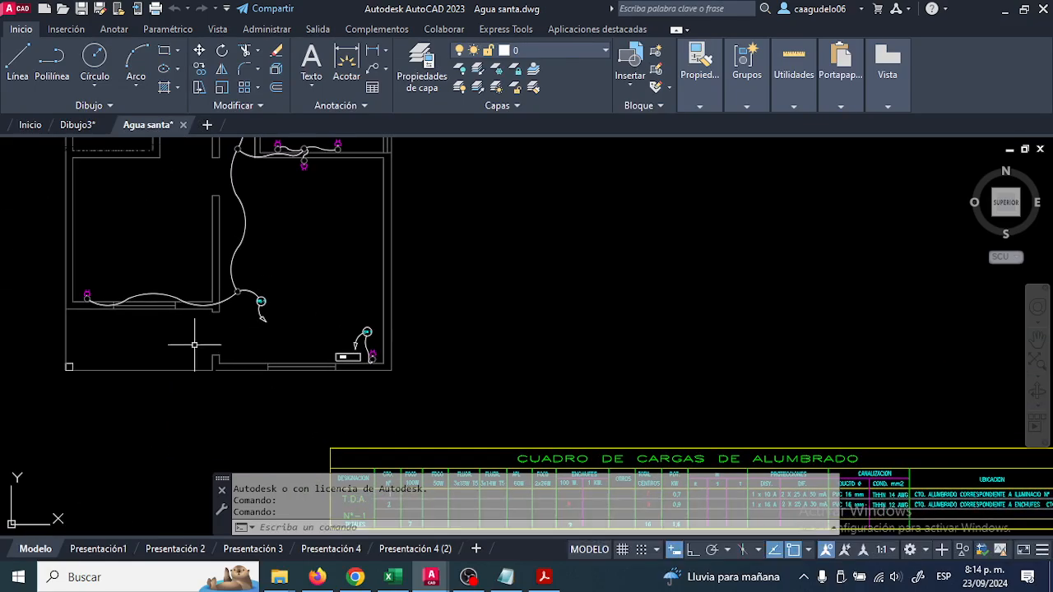
Examine the outlet circuit plan and the lighting circuit plan, comparing all three Agua santa floor plans
{"action": "scroll", "coordinate": [146, 333], "scroll_direction": "up", "scroll_amount": 4}
{"action": "mouse_move", "coordinate": [145, 328]}
{"action": "middle_mouse_down"}
{"action": "mouse_move", "coordinate": [310, 367]}
{"action": "mouse_move", "coordinate": [449, 422]}
{"action": "middle_mouse_up"}
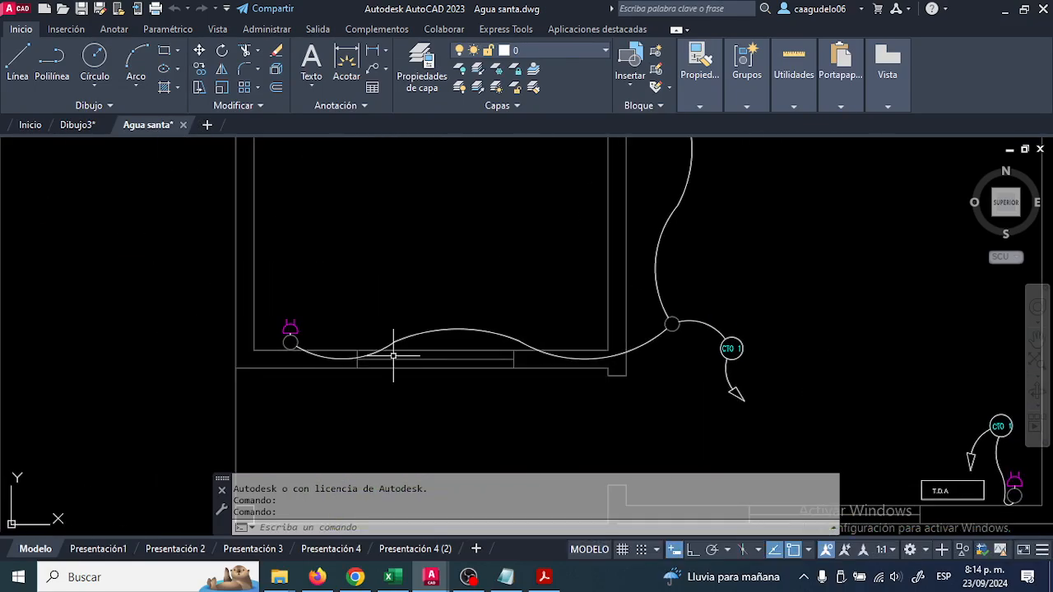
{"action": "scroll", "coordinate": [606, 354], "scroll_direction": "down", "scroll_amount": 4}
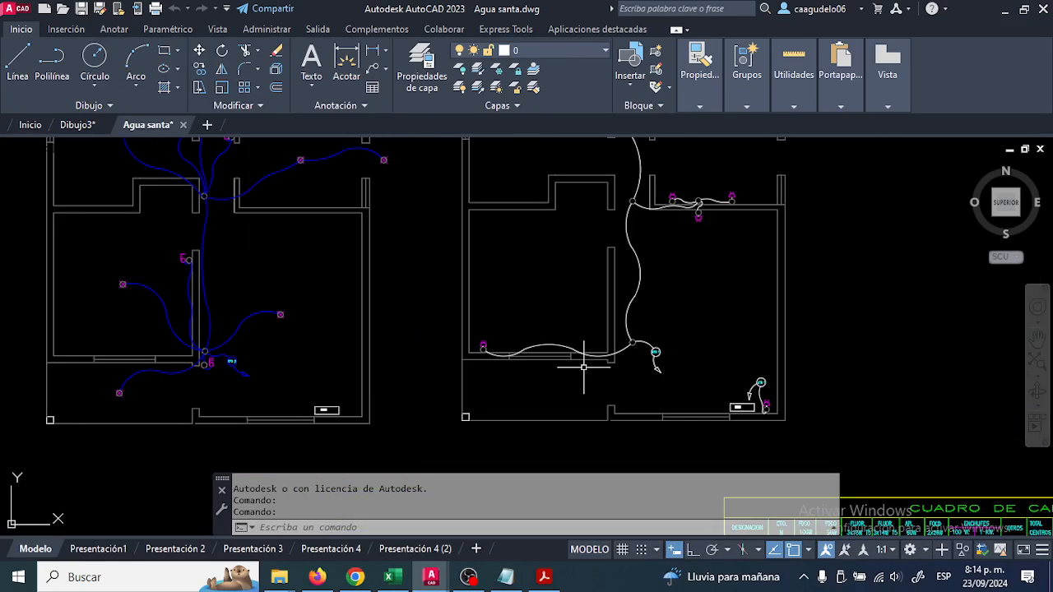
{"action": "middle_click_drag", "start_coordinate": [325, 337], "coordinate": [540, 429]}
{"action": "scroll", "coordinate": [326, 353], "scroll_direction": "down", "scroll_amount": 1}
{"action": "middle_click_drag", "start_coordinate": [162, 318], "coordinate": [283, 320]}
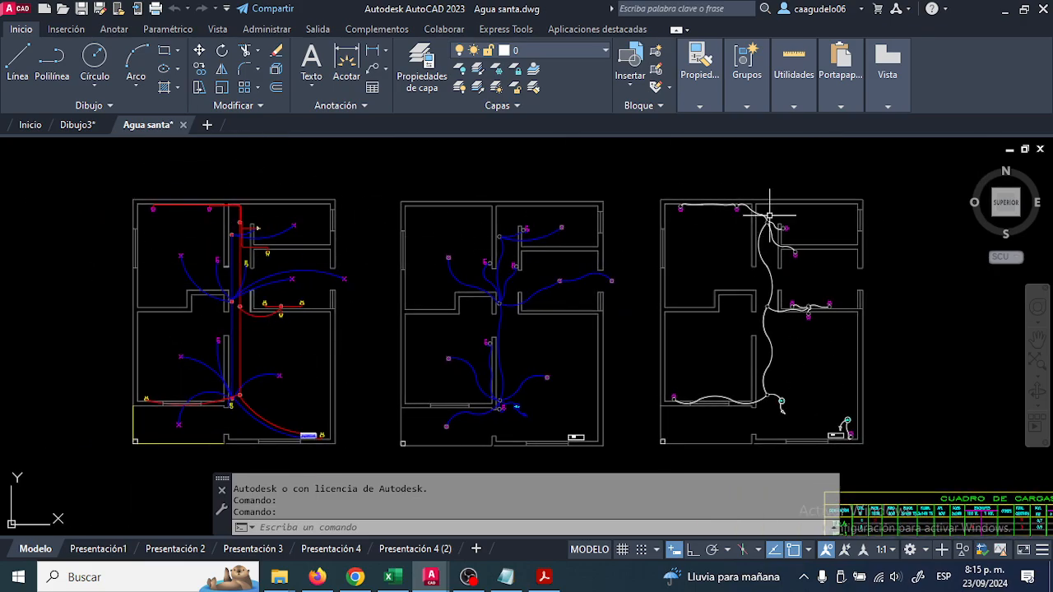
{"action": "scroll", "coordinate": [769, 214], "scroll_direction": "up", "scroll_amount": 4}
{"action": "middle_click_drag", "start_coordinate": [435, 201], "coordinate": [494, 288]}
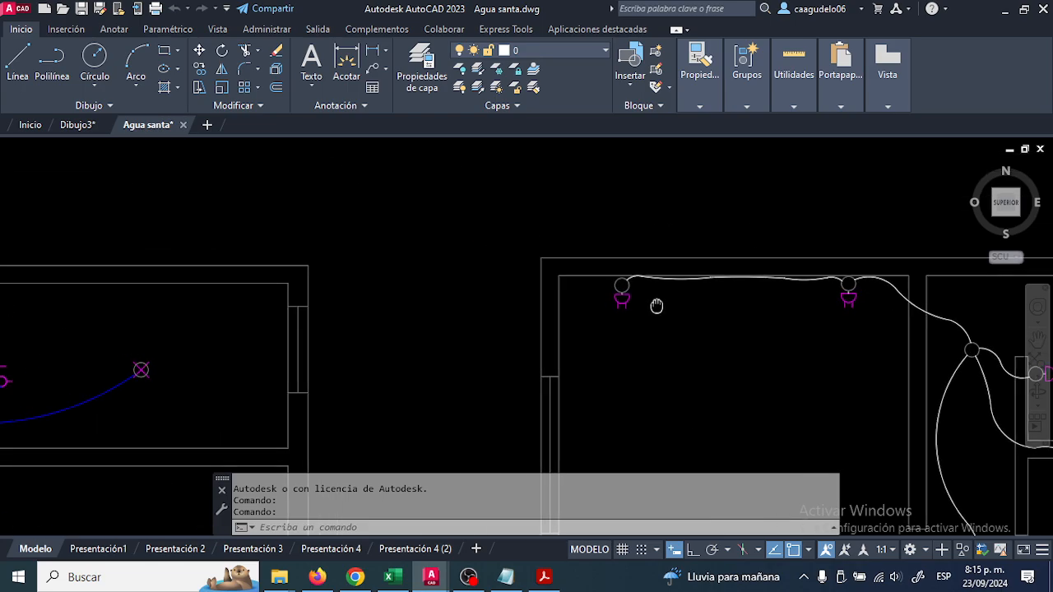
{"action": "middle_click_drag", "start_coordinate": [276, 314], "coordinate": [170, 332]}
{"action": "middle_click_drag", "start_coordinate": [107, 385], "coordinate": [337, 294]}
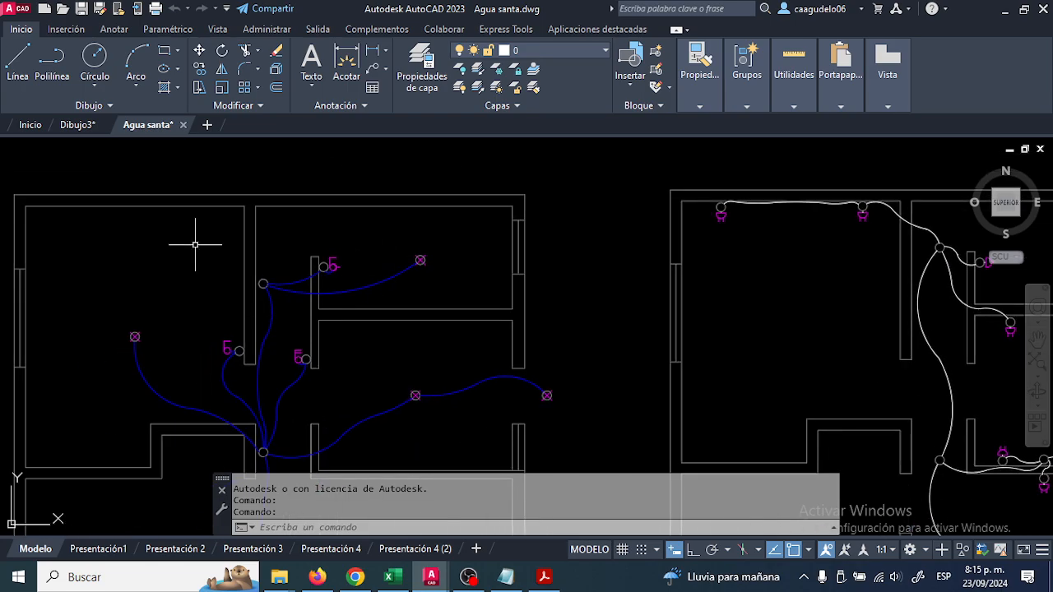
Open plano casa1 electrico.dwg from the Actividad 1 folder
{"action": "key", "text": "ctrl+o"}
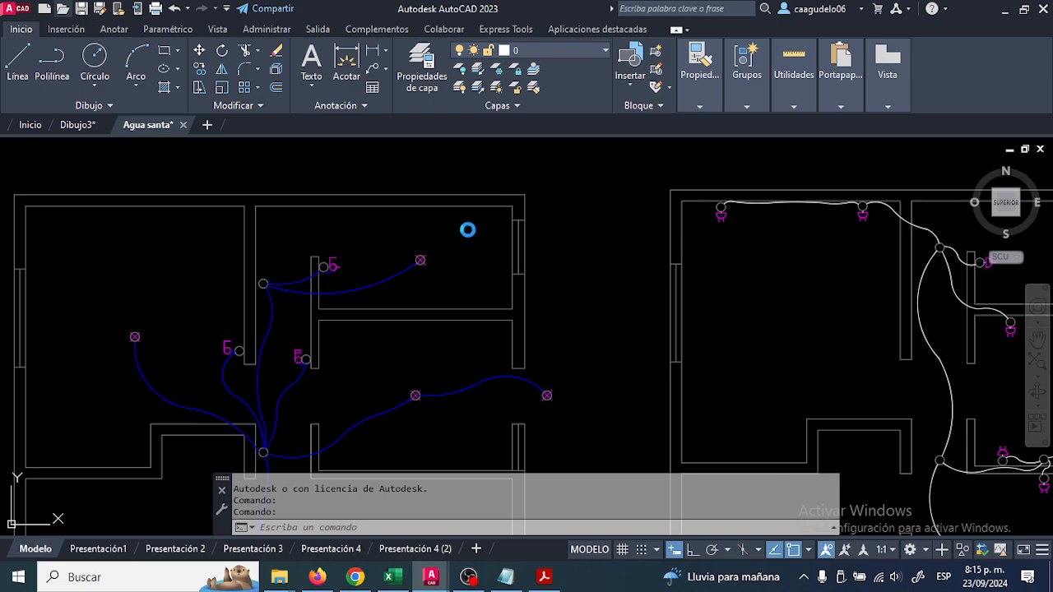
{"action": "left_click", "coordinate": [354, 198]}
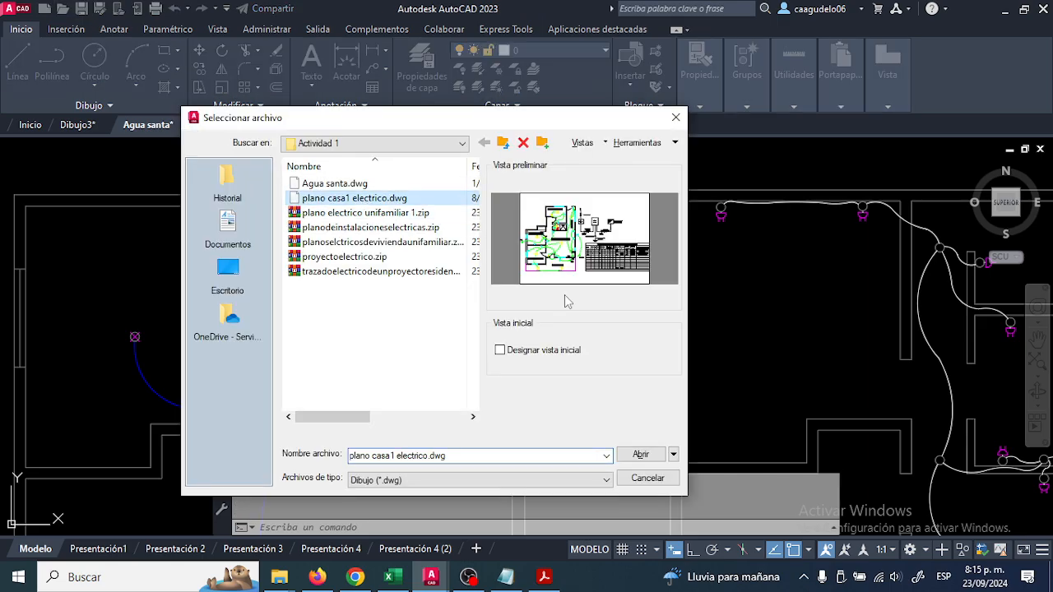
{"action": "left_click", "coordinate": [641, 455]}
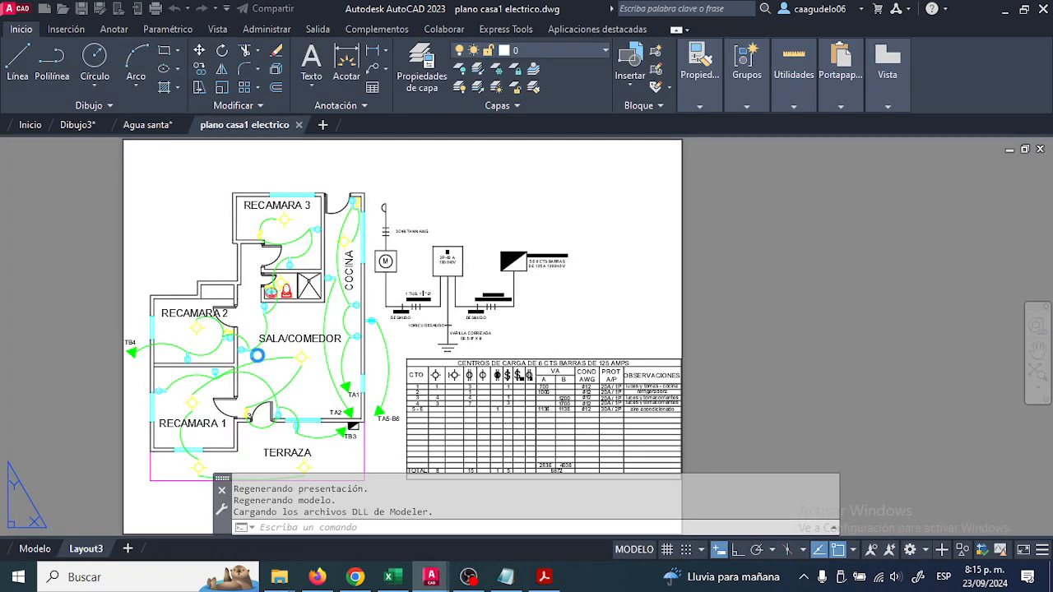
Examine the house's electrical plan, load centre table and single-line diagram on the Layout3 sheet
{"action": "middle_click_drag", "start_coordinate": [223, 415], "coordinate": [280, 358]}
{"action": "scroll", "coordinate": [354, 319], "scroll_direction": "up", "scroll_amount": 2}
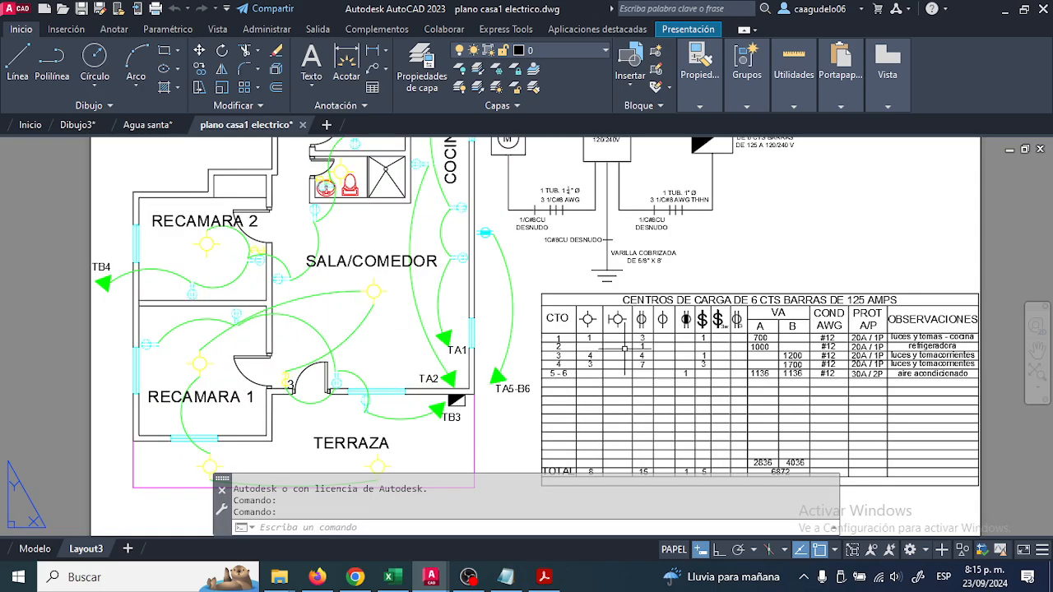
{"action": "middle_click_drag", "start_coordinate": [624, 349], "coordinate": [395, 354]}
{"action": "middle_click_drag", "start_coordinate": [320, 258], "coordinate": [395, 364]}
{"action": "scroll", "coordinate": [395, 364], "scroll_direction": "up", "scroll_amount": 3}
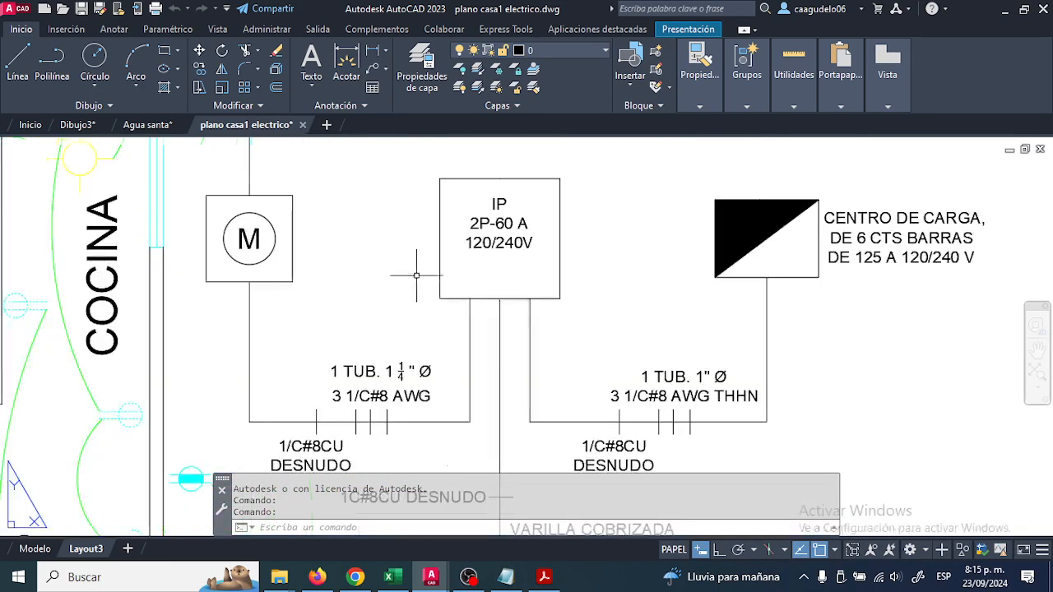
{"action": "scroll", "coordinate": [386, 329], "scroll_direction": "down", "scroll_amount": 5}
{"action": "scroll", "coordinate": [370, 267], "scroll_direction": "up", "scroll_amount": 2}
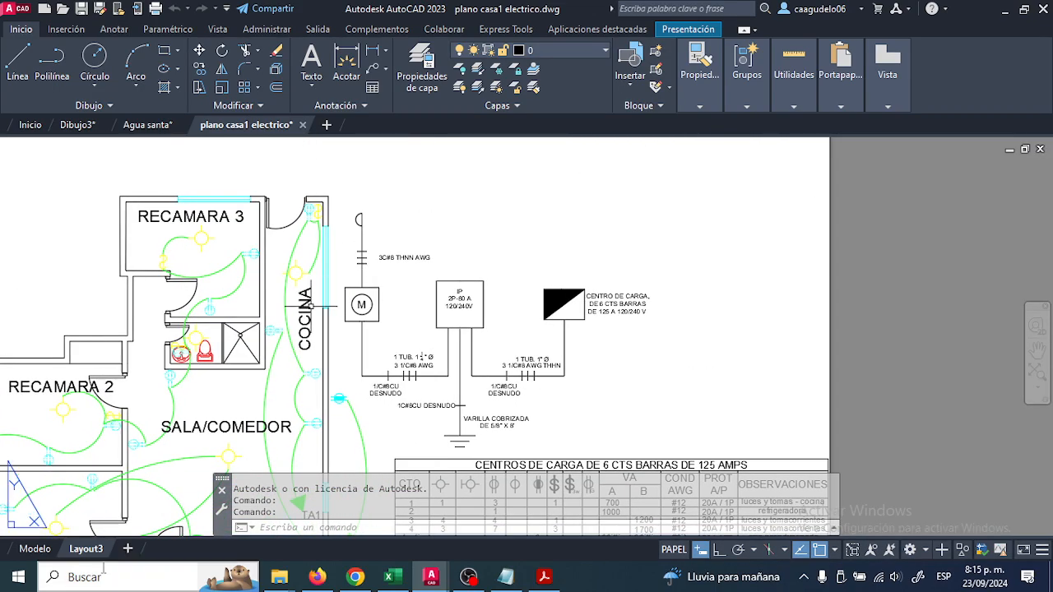
Switch the drawing to model space and examine the electrical symbols and wiring around RECAMARA 3 and COCINA
{"action": "left_click", "coordinate": [37, 549]}
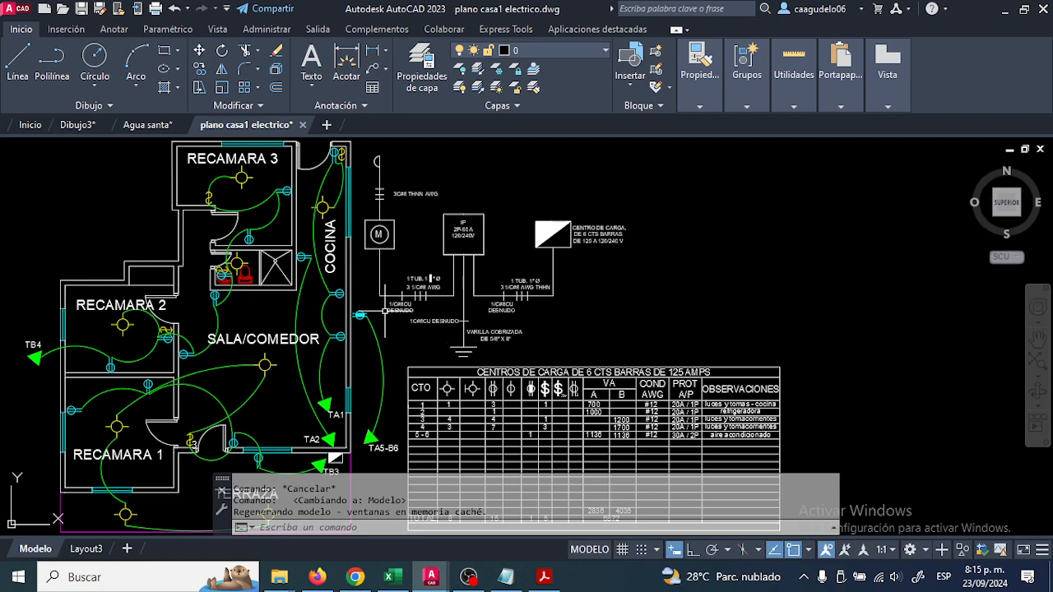
{"action": "middle_click_drag", "start_coordinate": [323, 223], "coordinate": [348, 305]}
{"action": "scroll", "coordinate": [273, 238], "scroll_direction": "up", "scroll_amount": 2}
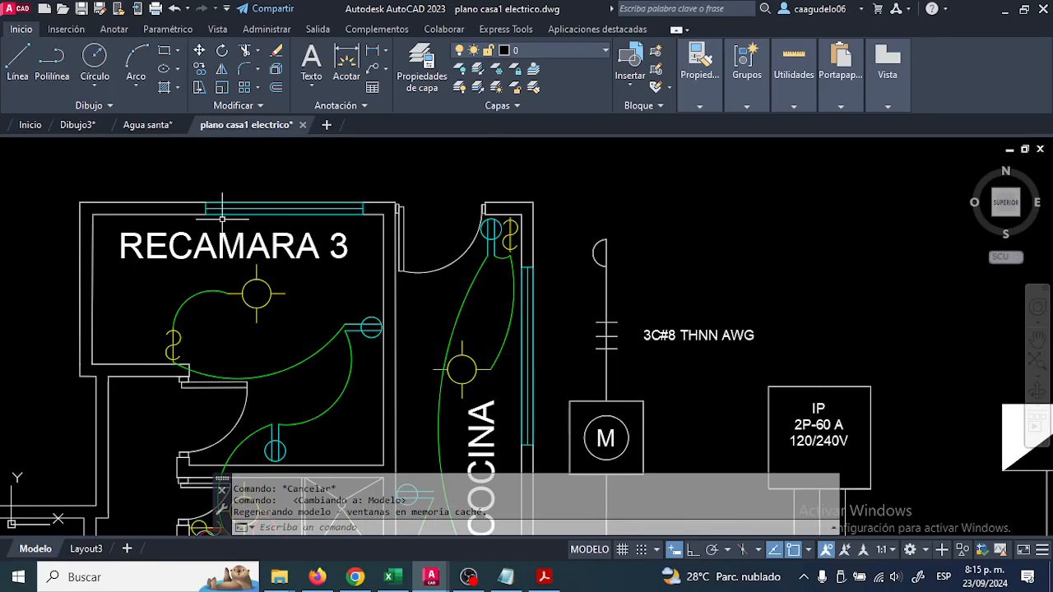
{"action": "mouse_move", "coordinate": [222, 218]}
{"action": "middle_mouse_down"}
{"action": "mouse_move", "coordinate": [223, 243]}
{"action": "mouse_move", "coordinate": [252, 274]}
{"action": "middle_mouse_up"}
{"action": "scroll", "coordinate": [409, 330], "scroll_direction": "down", "scroll_amount": 3}
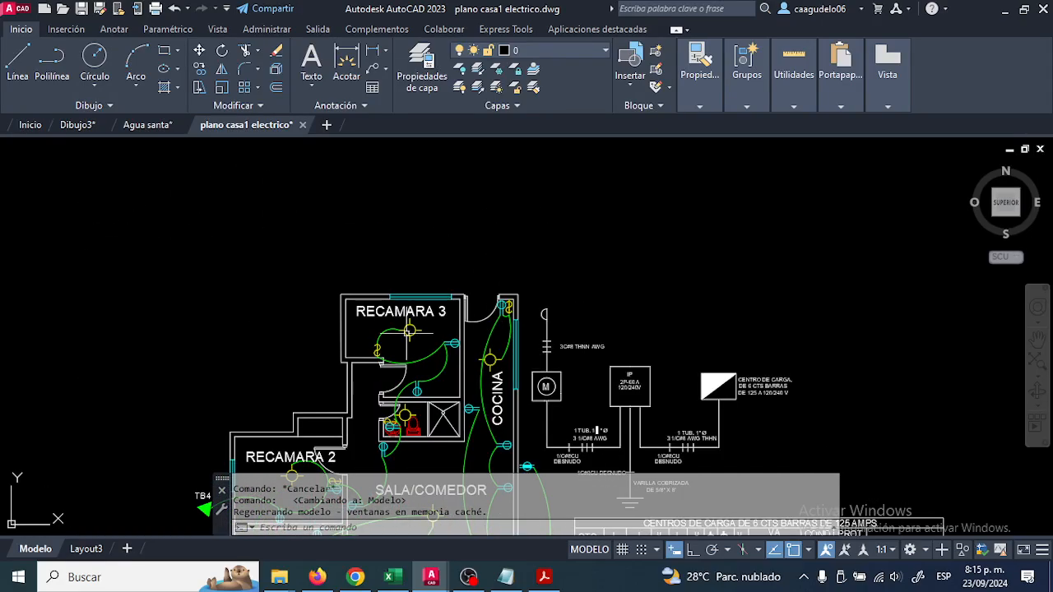
{"action": "scroll", "coordinate": [366, 276], "scroll_direction": "up", "scroll_amount": 3}
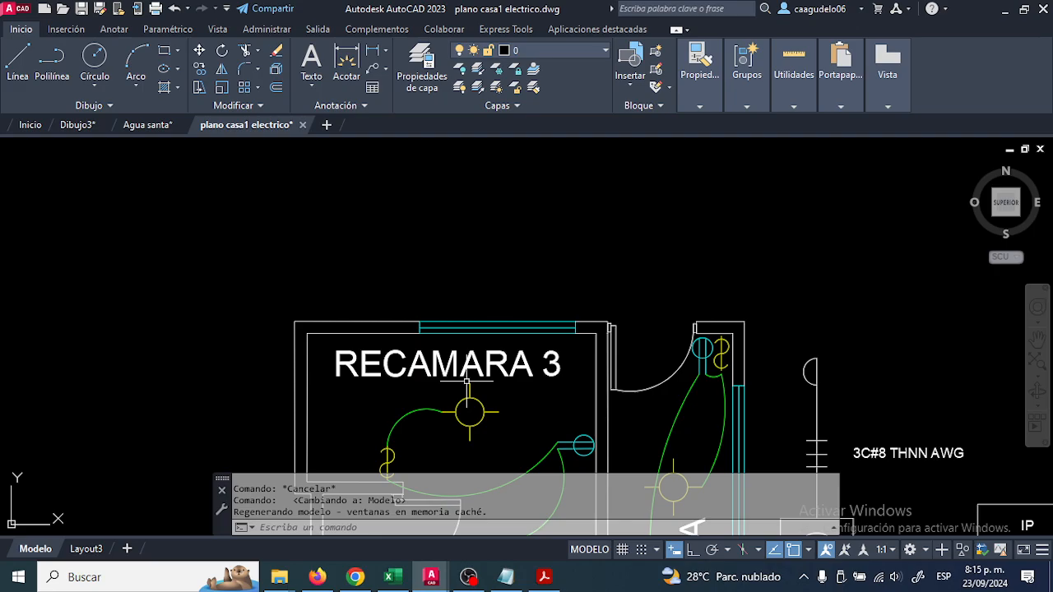
{"action": "scroll", "coordinate": [206, 148], "scroll_direction": "down", "scroll_amount": 3}
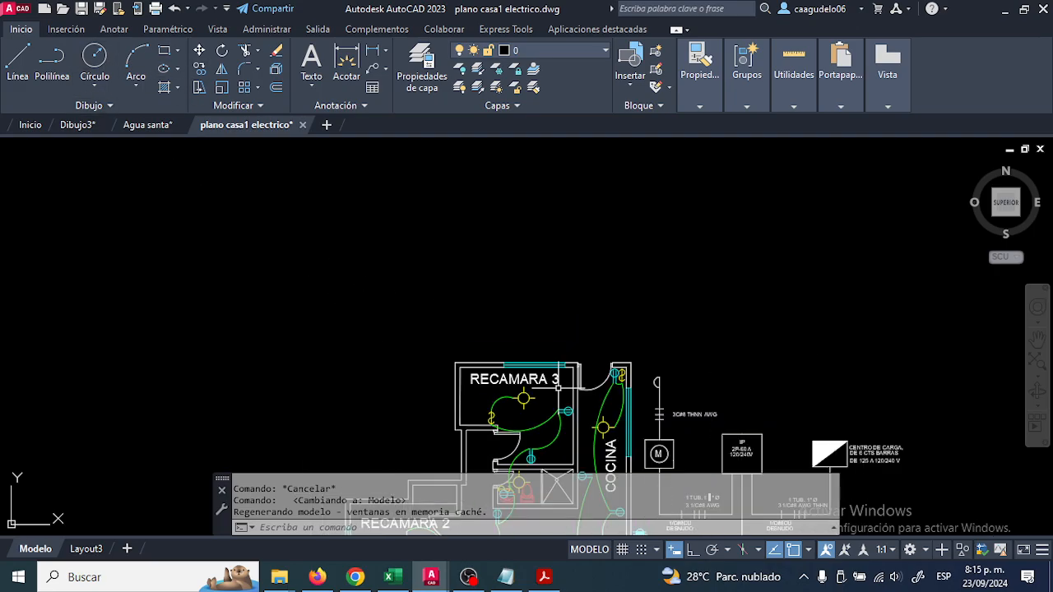
Examine the whole house plan with its load centre table, and look closely at the single-line diagram in model space
{"action": "middle_click_drag", "start_coordinate": [442, 346], "coordinate": [418, 260]}
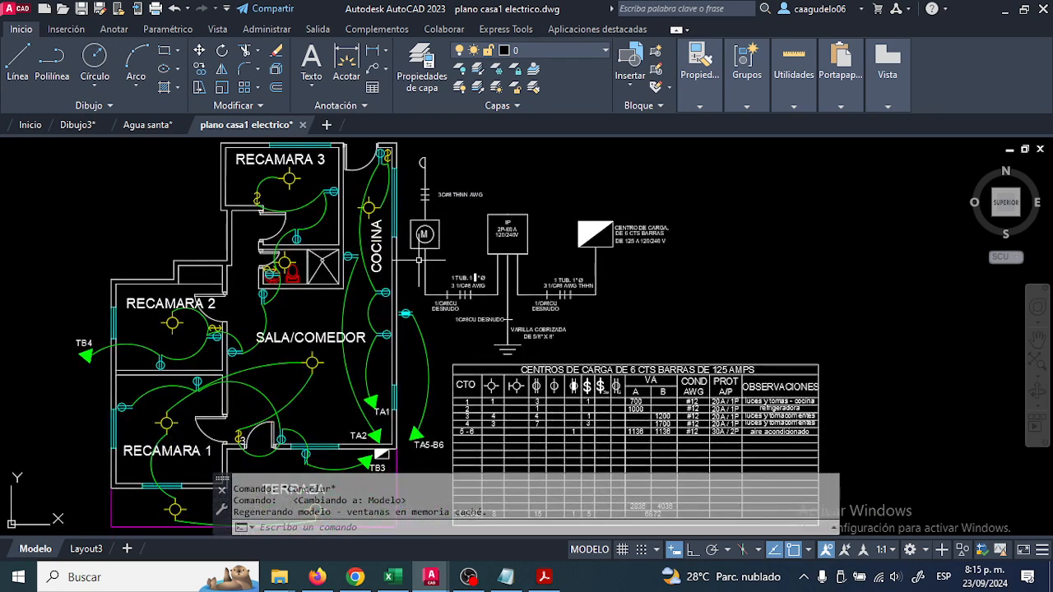
{"action": "middle_click_drag", "start_coordinate": [329, 338], "coordinate": [341, 267]}
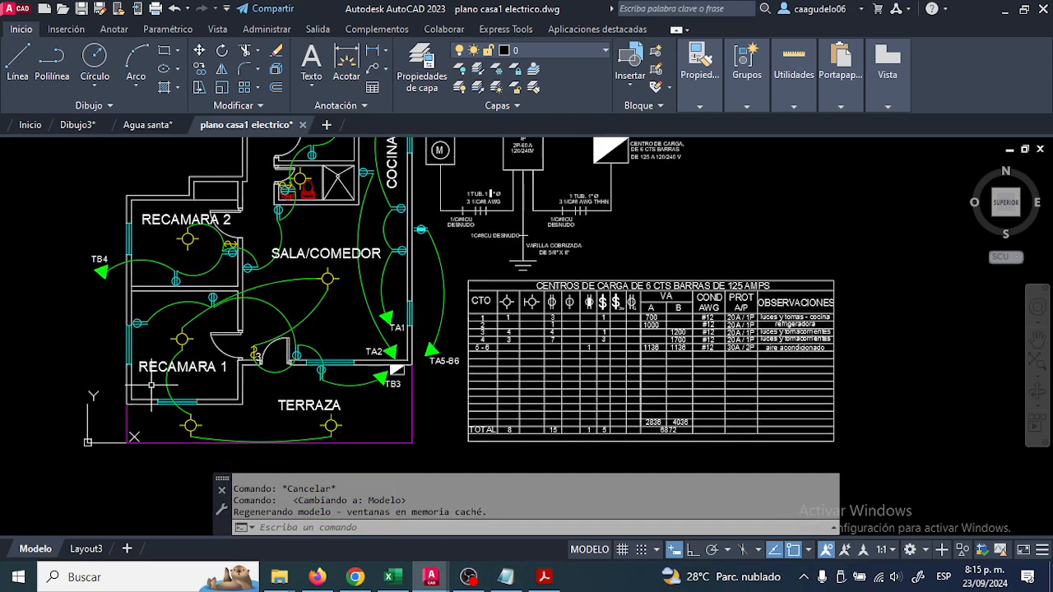
{"action": "middle_click_drag", "start_coordinate": [380, 309], "coordinate": [255, 447]}
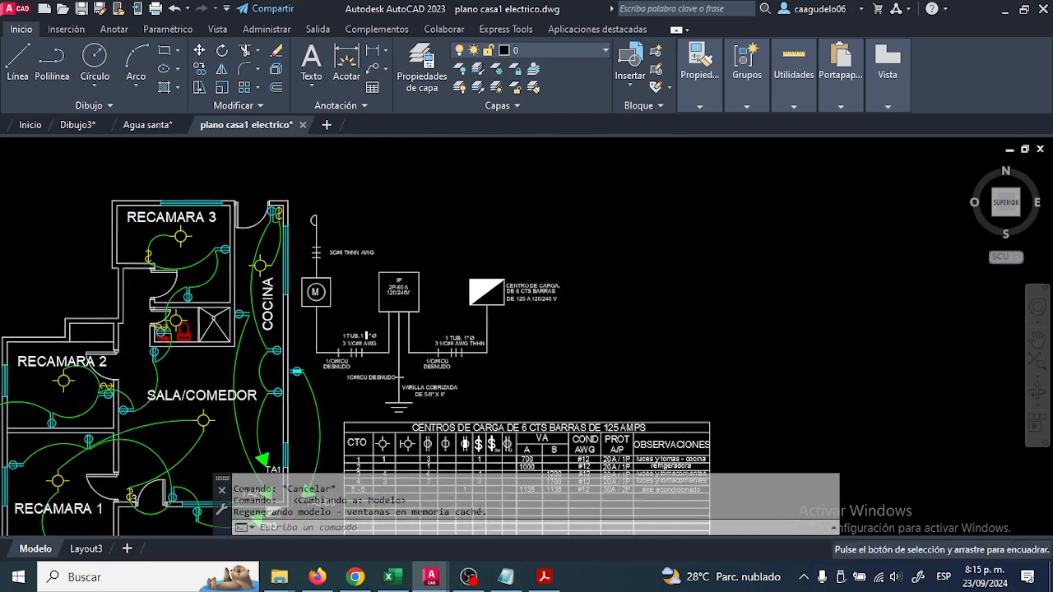
{"action": "scroll", "coordinate": [416, 357], "scroll_direction": "up", "scroll_amount": 1}
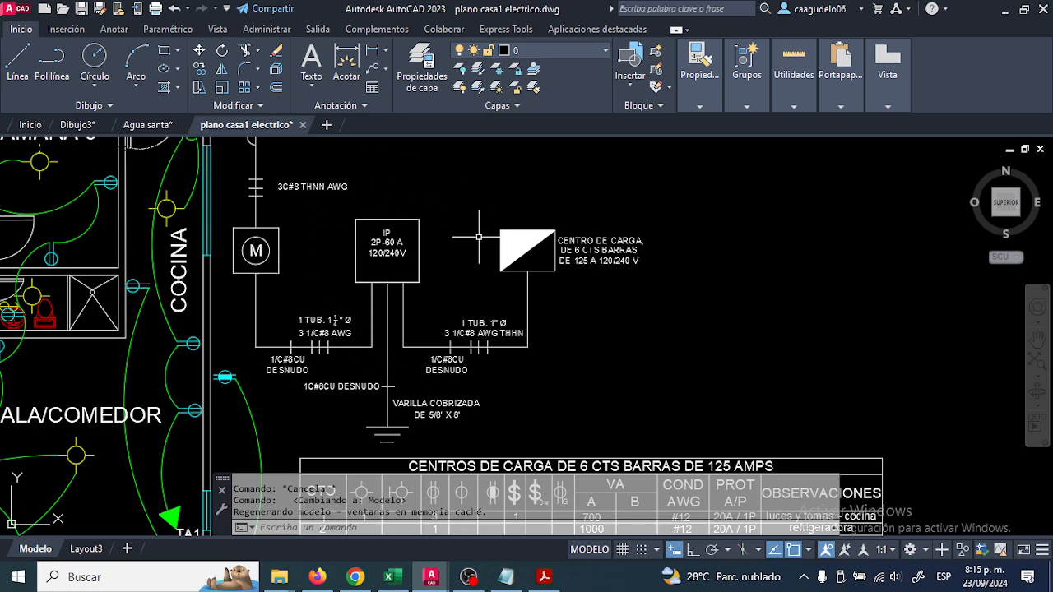
{"action": "middle_click_drag", "start_coordinate": [474, 236], "coordinate": [439, 277]}
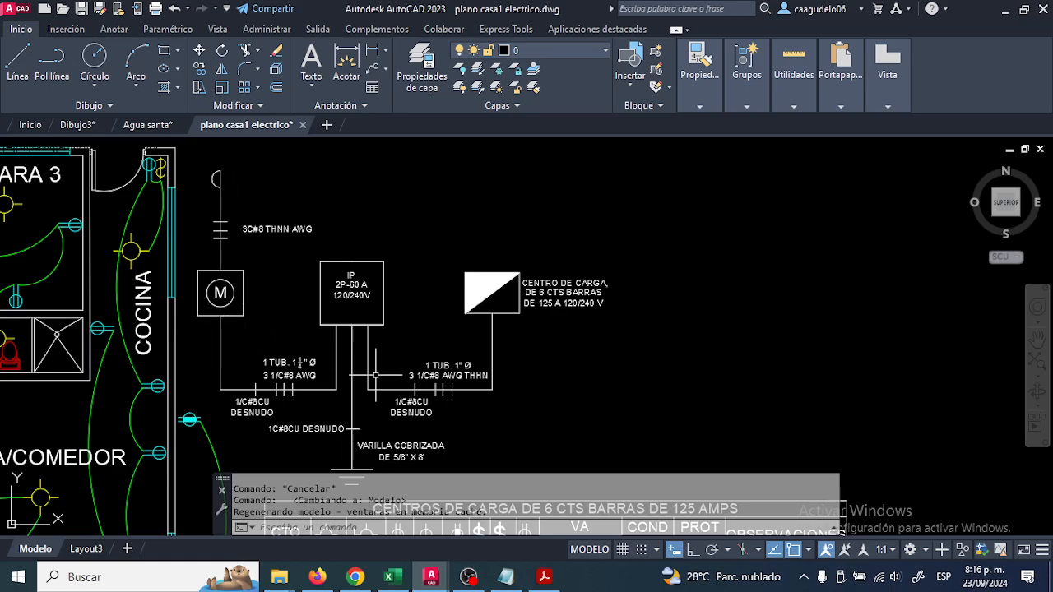
Examine the single-line diagram beside RECAMARA 3 and COCINA, from the meter to the load centre
{"action": "scroll", "coordinate": [208, 347], "scroll_direction": "down", "scroll_amount": 1}
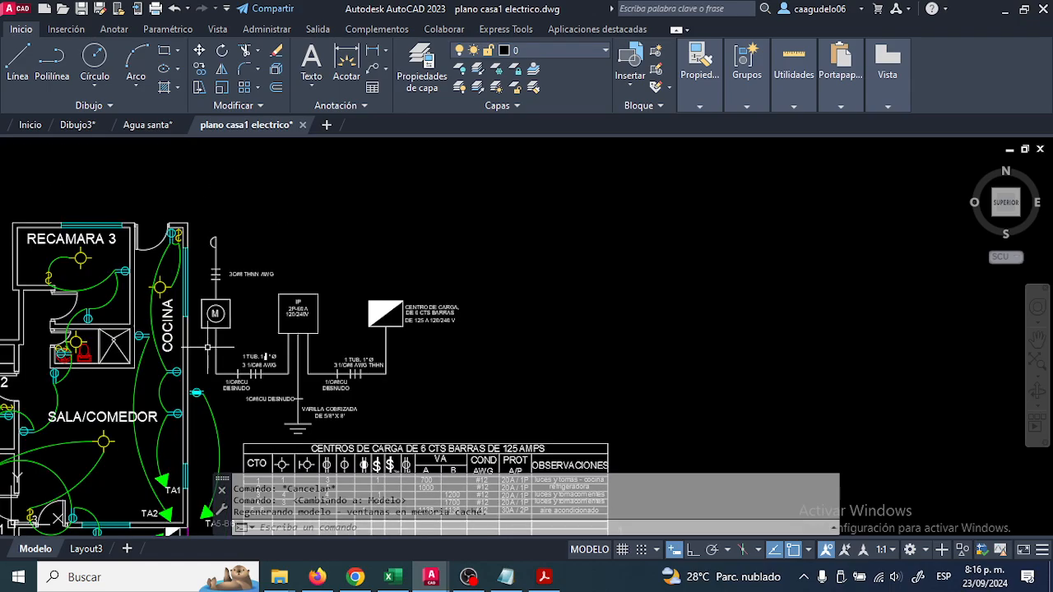
{"action": "middle_click_drag", "start_coordinate": [183, 345], "coordinate": [375, 314]}
{"action": "scroll", "coordinate": [304, 325], "scroll_direction": "up", "scroll_amount": 1}
{"action": "middle_click_drag", "start_coordinate": [304, 256], "coordinate": [311, 360]}
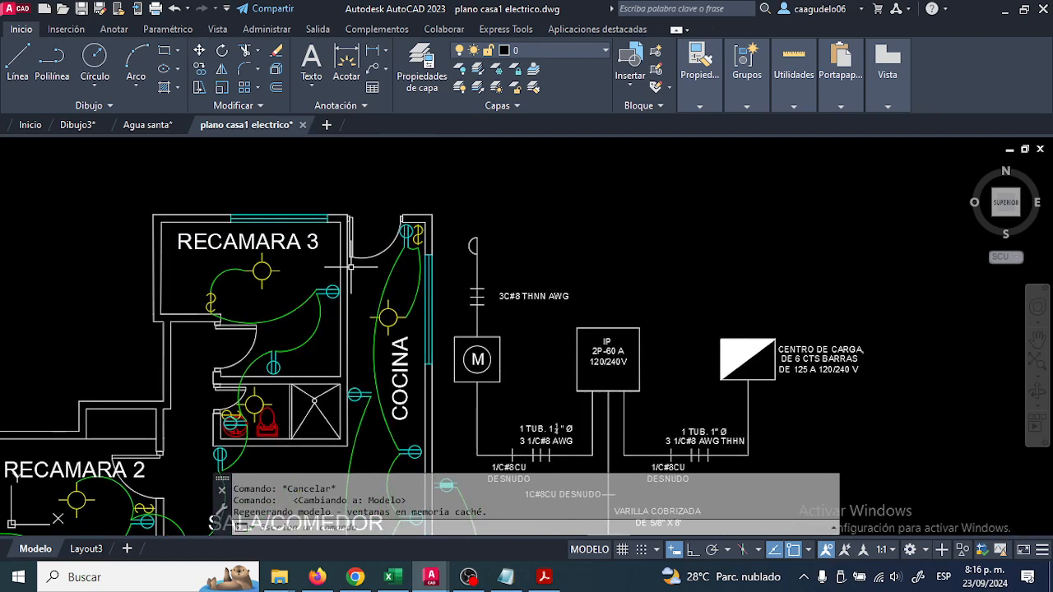
{"action": "mouse_move", "coordinate": [485, 315]}
{"action": "middle_mouse_down"}
{"action": "mouse_move", "coordinate": [468, 275]}
{"action": "mouse_move", "coordinate": [374, 276]}
{"action": "middle_mouse_up"}
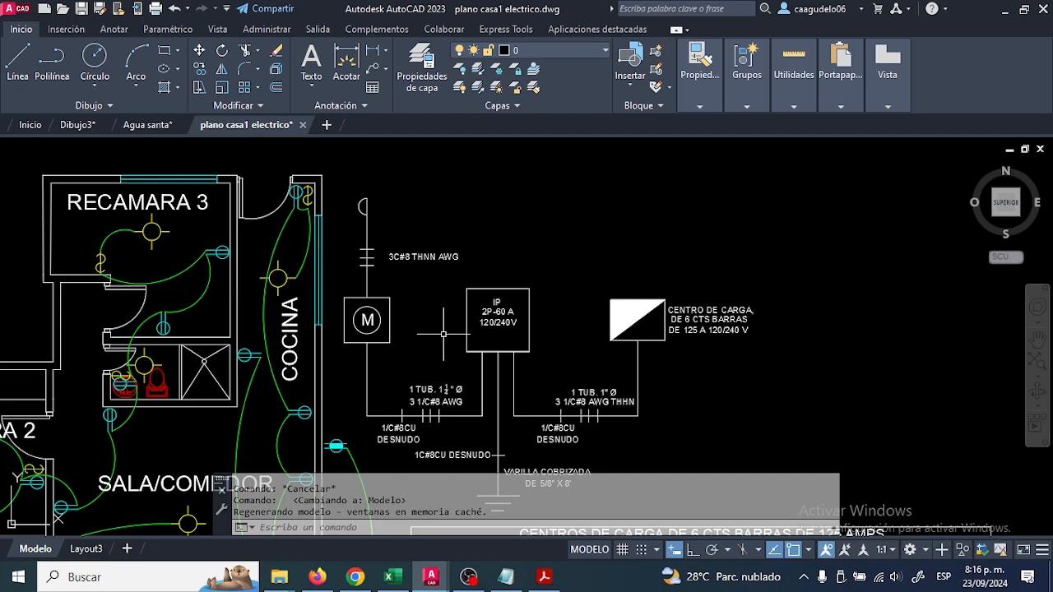
{"action": "mouse_move", "coordinate": [465, 349]}
{"action": "middle_mouse_down"}
{"action": "mouse_move", "coordinate": [411, 305]}
{"action": "mouse_move", "coordinate": [367, 303]}
{"action": "middle_mouse_up"}
{"action": "scroll", "coordinate": [394, 294], "scroll_direction": "up", "scroll_amount": 1}
{"action": "mouse_move", "coordinate": [183, 268]}
{"action": "middle_mouse_down"}
{"action": "mouse_move", "coordinate": [249, 342]}
{"action": "mouse_move", "coordinate": [282, 227]}
{"action": "middle_mouse_up"}
{"action": "middle_click_drag", "start_coordinate": [413, 239], "coordinate": [406, 264]}
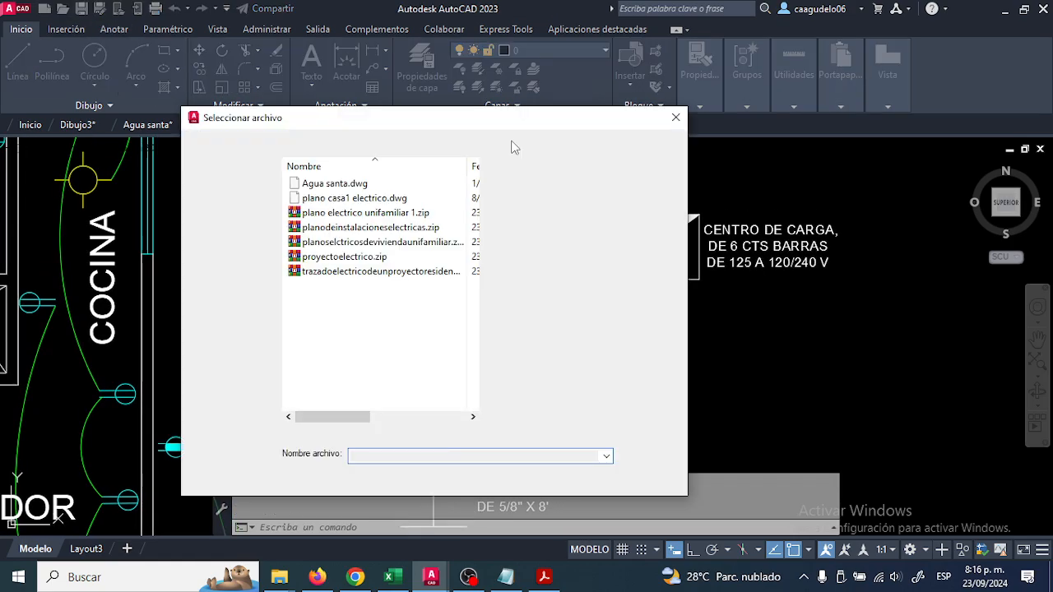
Open TABLERO electrico 2.DWG from the Actividad 2 folder
{"action": "left_click", "coordinate": [505, 151]}
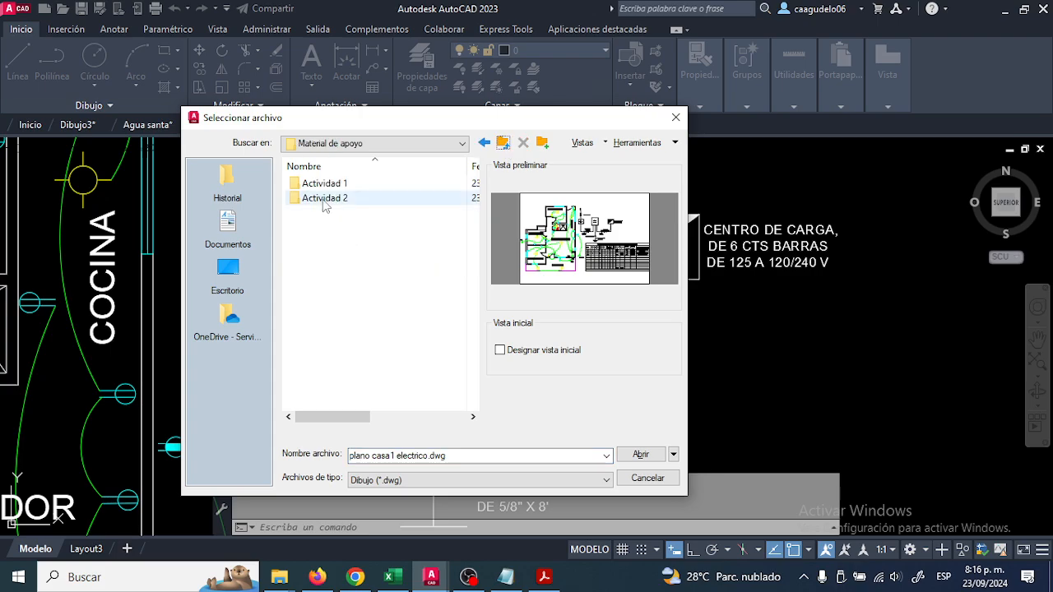
{"action": "double_click", "coordinate": [317, 198]}
{"action": "left_click", "coordinate": [319, 184]}
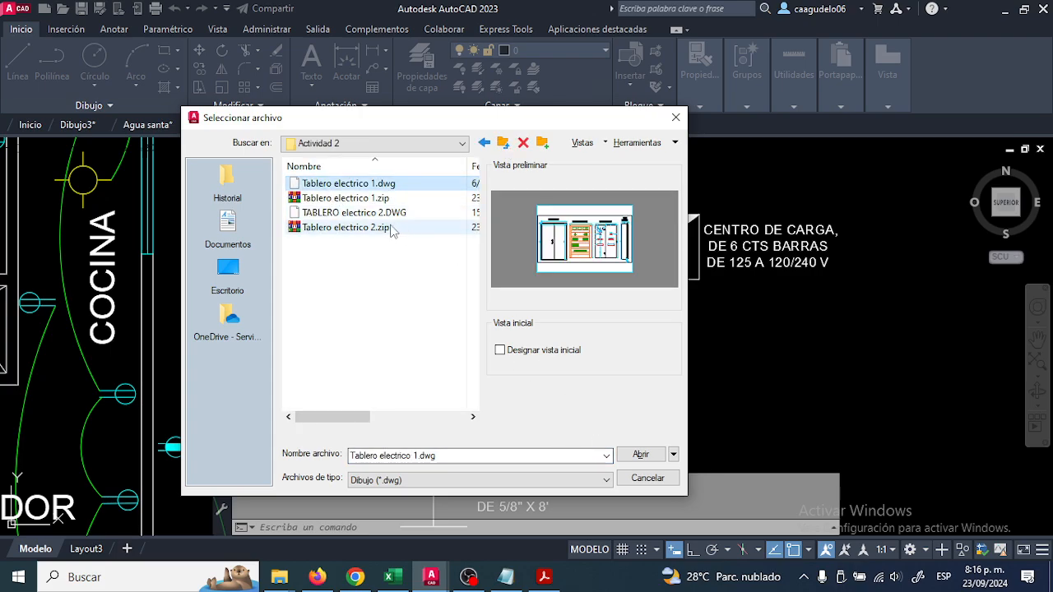
{"action": "left_click", "coordinate": [353, 212]}
{"action": "left_click", "coordinate": [640, 454]}
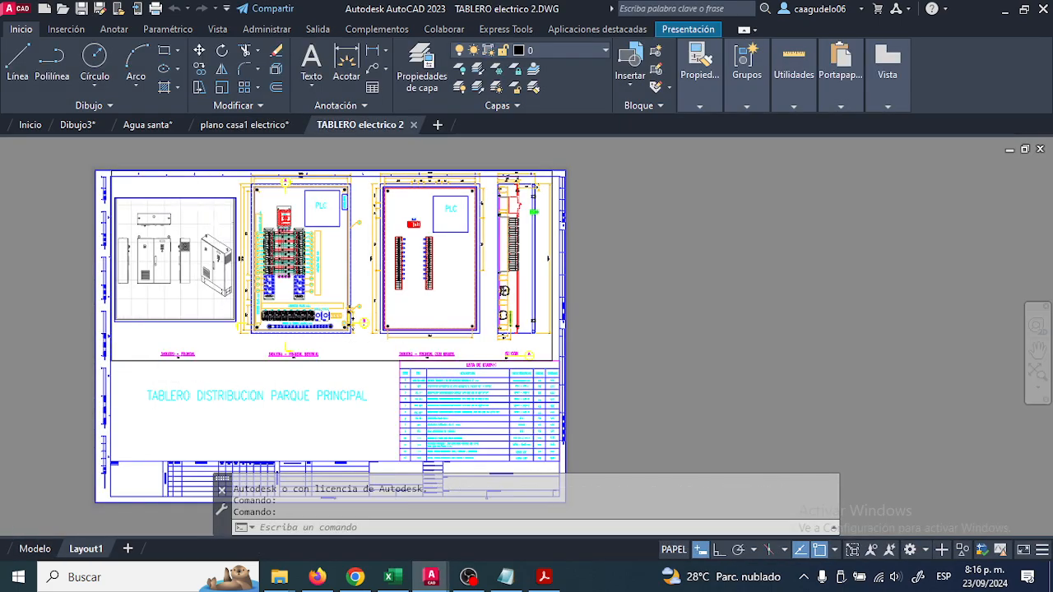
Examine the cabinet, PLC and breaker views on the Layout1 sheet
{"action": "scroll", "coordinate": [215, 264], "scroll_direction": "up", "scroll_amount": 4}
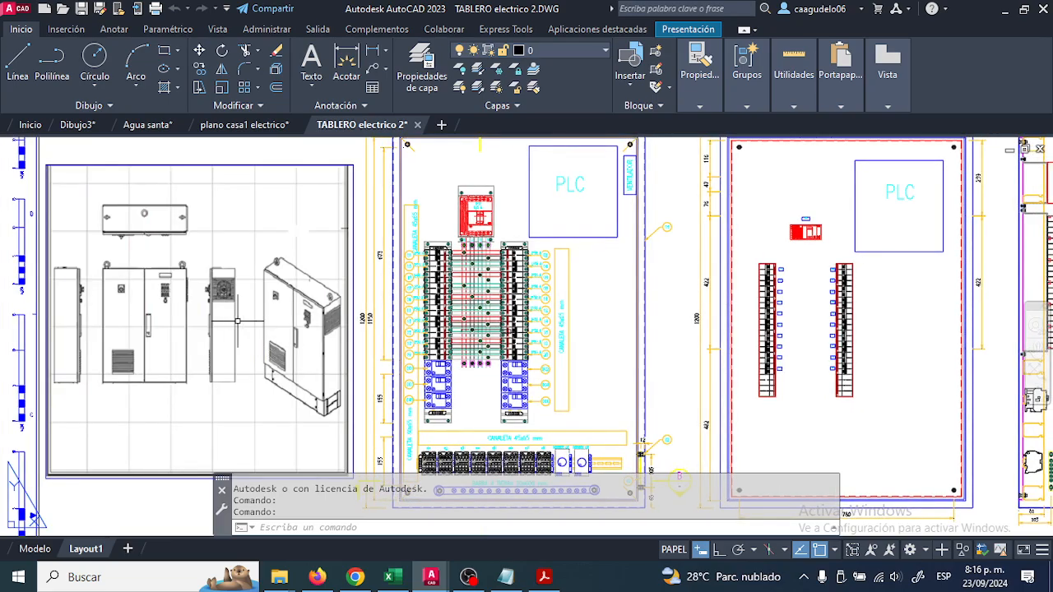
{"action": "scroll", "coordinate": [551, 331], "scroll_direction": "up", "scroll_amount": 2}
{"action": "middle_click_drag", "start_coordinate": [606, 321], "coordinate": [170, 376]}
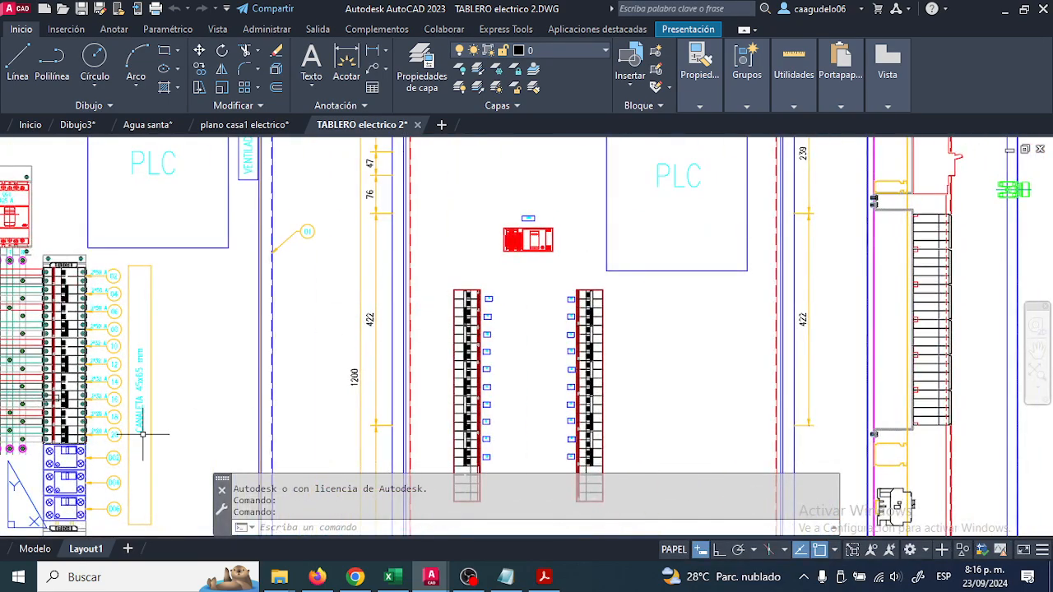
Switch the drawing to model space, select the cabinet exterior image and examine its views
{"action": "left_click", "coordinate": [35, 549]}
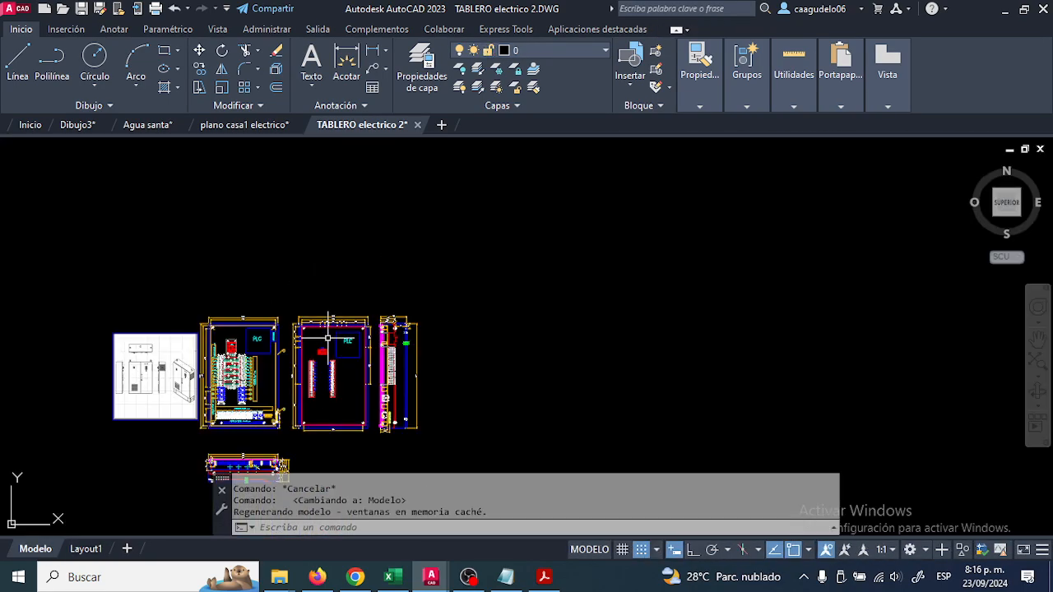
{"action": "scroll", "coordinate": [306, 361], "scroll_direction": "up", "scroll_amount": 4}
{"action": "mouse_move", "coordinate": [274, 361]}
{"action": "middle_mouse_down"}
{"action": "mouse_move", "coordinate": [683, 299]}
{"action": "mouse_move", "coordinate": [564, 397]}
{"action": "middle_mouse_up"}
{"action": "scroll", "coordinate": [413, 318], "scroll_direction": "up", "scroll_amount": 4}
{"action": "mouse_move", "coordinate": [324, 230]}
{"action": "middle_mouse_down"}
{"action": "mouse_move", "coordinate": [430, 290]}
{"action": "mouse_move", "coordinate": [461, 323]}
{"action": "middle_mouse_up"}
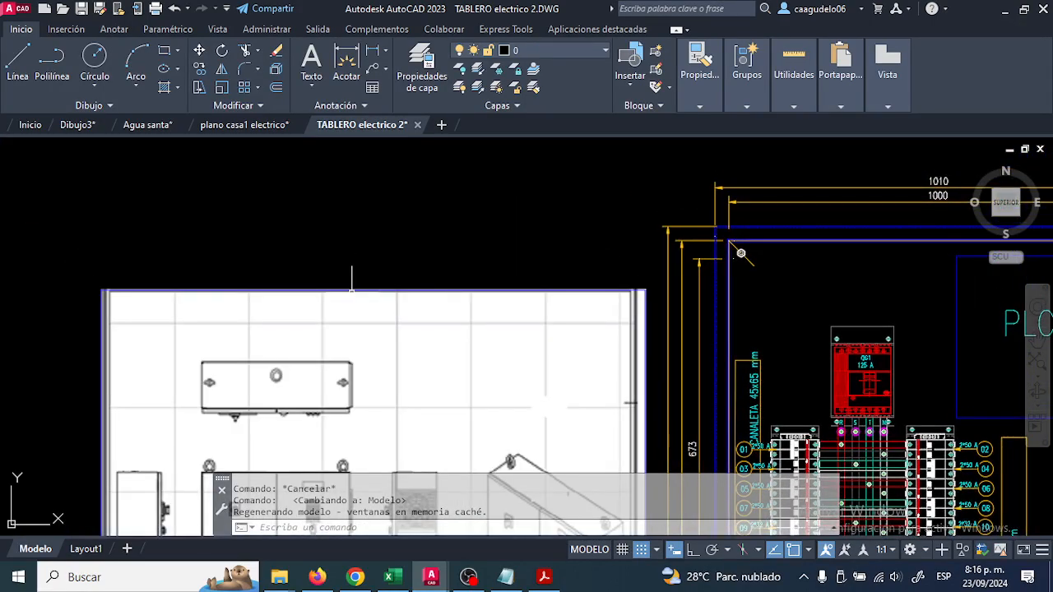
{"action": "left_click", "coordinate": [348, 288]}
{"action": "scroll", "coordinate": [347, 278], "scroll_direction": "down", "scroll_amount": 1}
{"action": "middle_click_drag", "start_coordinate": [347, 278], "coordinate": [314, 110]}
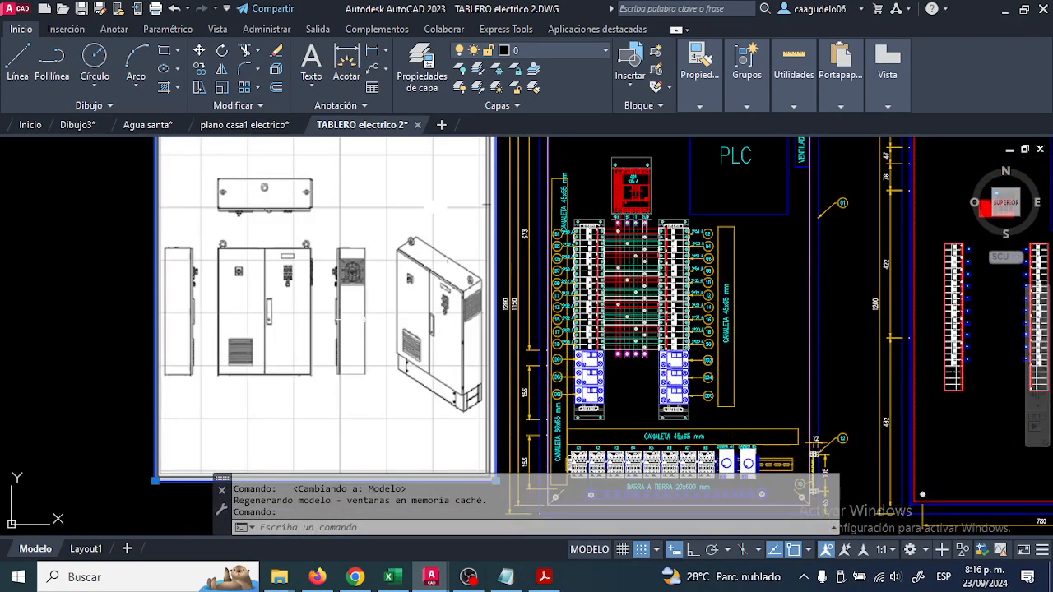
{"action": "scroll", "coordinate": [366, 310], "scroll_direction": "up", "scroll_amount": 1}
{"action": "scroll", "coordinate": [424, 326], "scroll_direction": "down", "scroll_amount": 2}
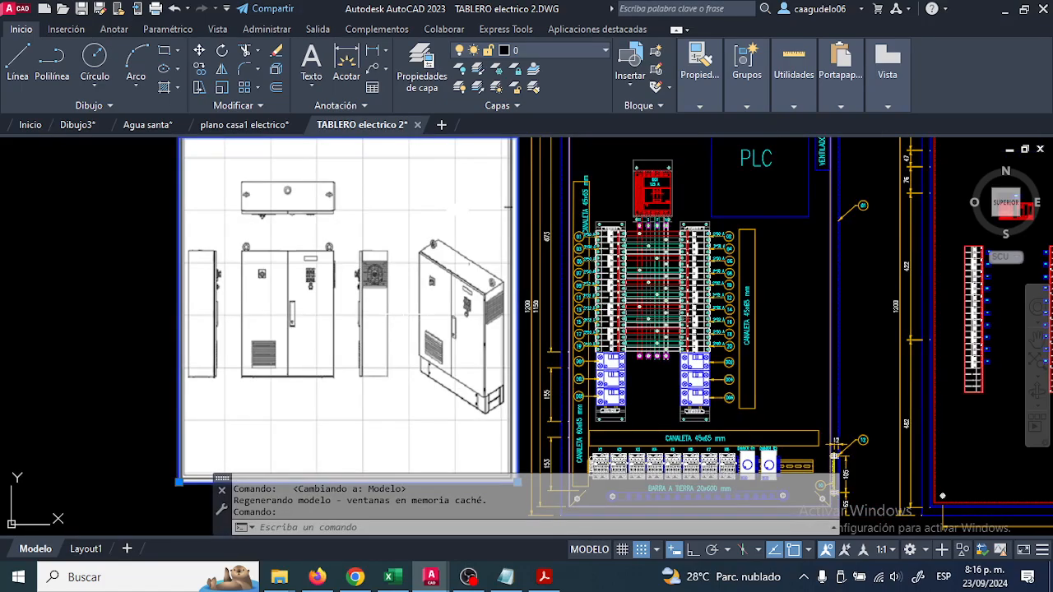
Examine the numbered breaker rows, the QG1 main breaker and the PLC area in the internal front view
{"action": "middle_click_drag", "start_coordinate": [575, 308], "coordinate": [354, 324]}
{"action": "scroll", "coordinate": [486, 280], "scroll_direction": "up", "scroll_amount": 3}
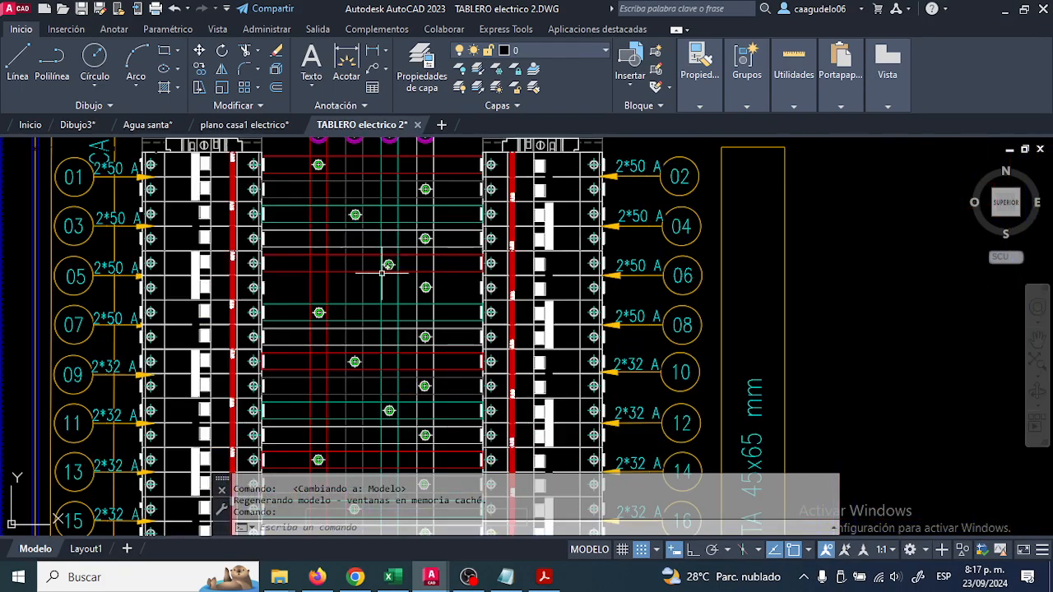
{"action": "middle_click_drag", "start_coordinate": [300, 248], "coordinate": [320, 361]}
{"action": "scroll", "coordinate": [356, 227], "scroll_direction": "down", "scroll_amount": 1}
{"action": "middle_click_drag", "start_coordinate": [356, 227], "coordinate": [340, 364]}
{"action": "middle_click_drag", "start_coordinate": [411, 233], "coordinate": [363, 400]}
{"action": "middle_click_drag", "start_coordinate": [484, 280], "coordinate": [384, 200]}
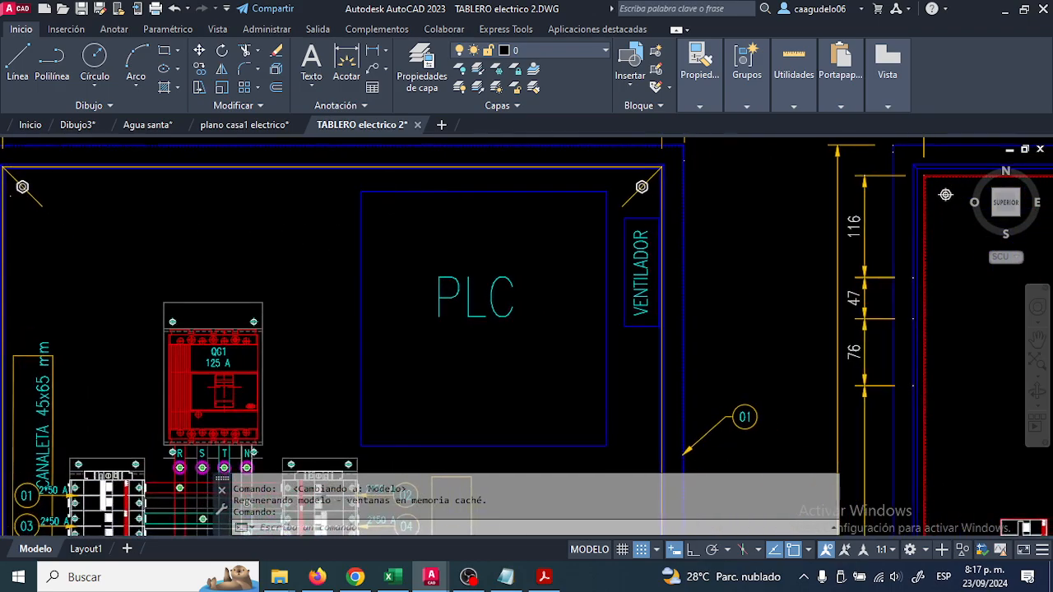
Examine the second front view, the side view and the dimensioned section below the panel
{"action": "scroll", "coordinate": [579, 356], "scroll_direction": "down", "scroll_amount": 2}
{"action": "middle_click_drag", "start_coordinate": [579, 356], "coordinate": [371, 169]}
{"action": "middle_click_drag", "start_coordinate": [564, 313], "coordinate": [301, 330]}
{"action": "middle_click_drag", "start_coordinate": [561, 421], "coordinate": [491, 315]}
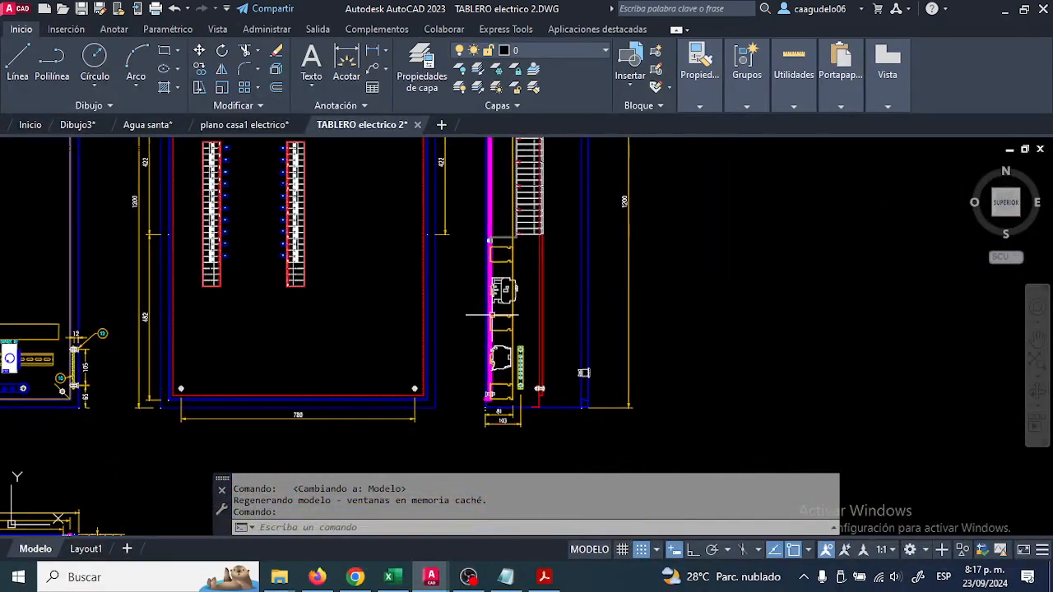
{"action": "middle_click_drag", "start_coordinate": [375, 457], "coordinate": [329, 289]}
{"action": "middle_click_drag", "start_coordinate": [169, 287], "coordinate": [491, 206]}
{"action": "scroll", "coordinate": [242, 332], "scroll_direction": "up", "scroll_amount": 2}
{"action": "middle_click_drag", "start_coordinate": [202, 315], "coordinate": [477, 371]}
{"action": "scroll", "coordinate": [369, 347], "scroll_direction": "up", "scroll_amount": 2}
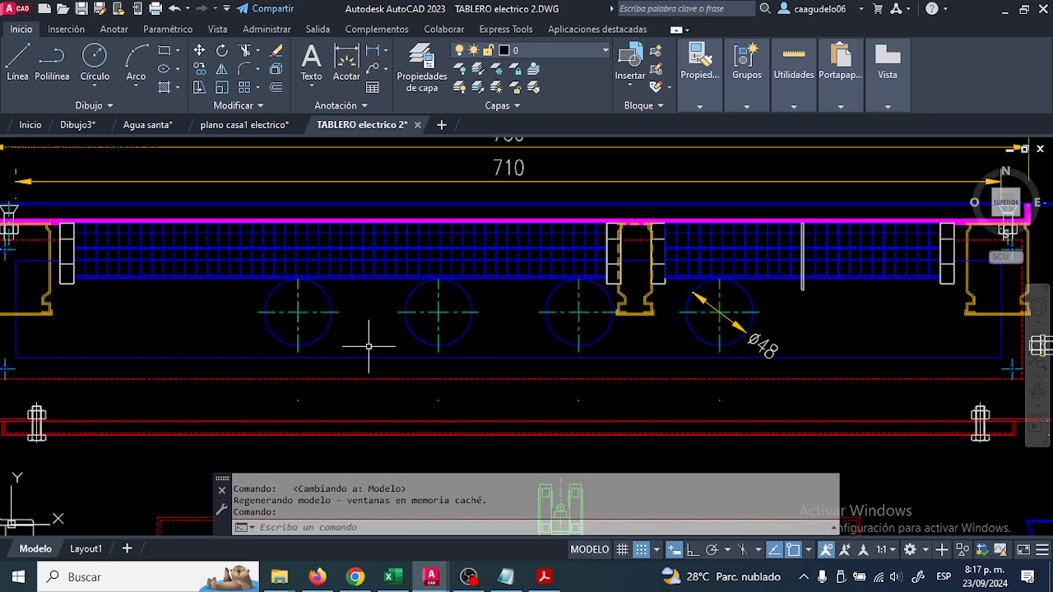
{"action": "scroll", "coordinate": [369, 346], "scroll_direction": "down", "scroll_amount": 4}
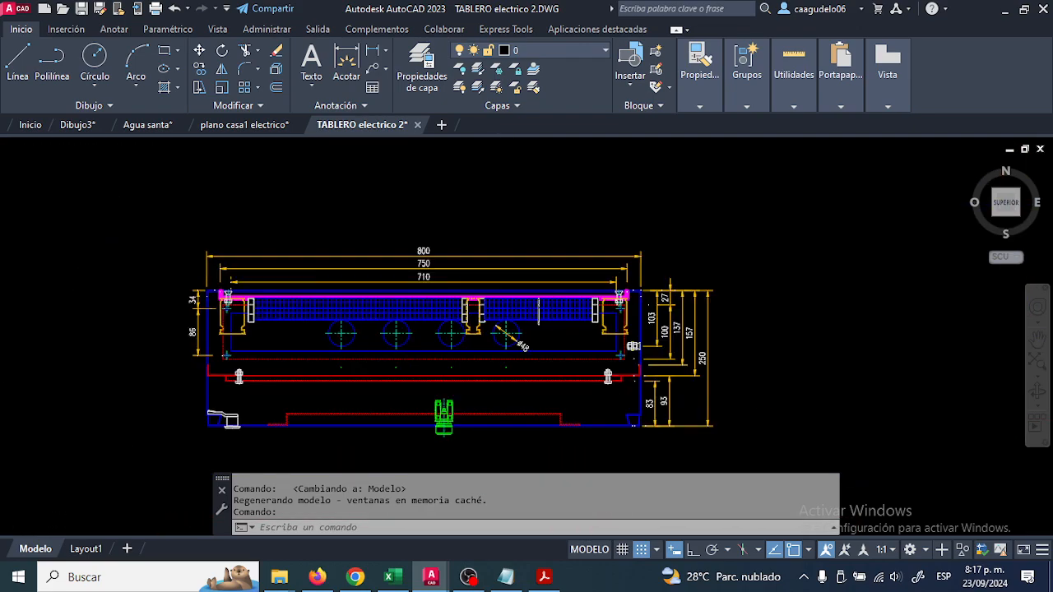
View the whole set of panel drawings and clear the selection of the cabinet image
{"action": "scroll", "coordinate": [364, 331], "scroll_direction": "down", "scroll_amount": 2}
{"action": "mouse_move", "coordinate": [363, 331]}
{"action": "middle_mouse_down"}
{"action": "mouse_move", "coordinate": [398, 424]}
{"action": "mouse_move", "coordinate": [388, 470]}
{"action": "middle_mouse_up"}
{"action": "middle_click_drag", "start_coordinate": [447, 258], "coordinate": [387, 333]}
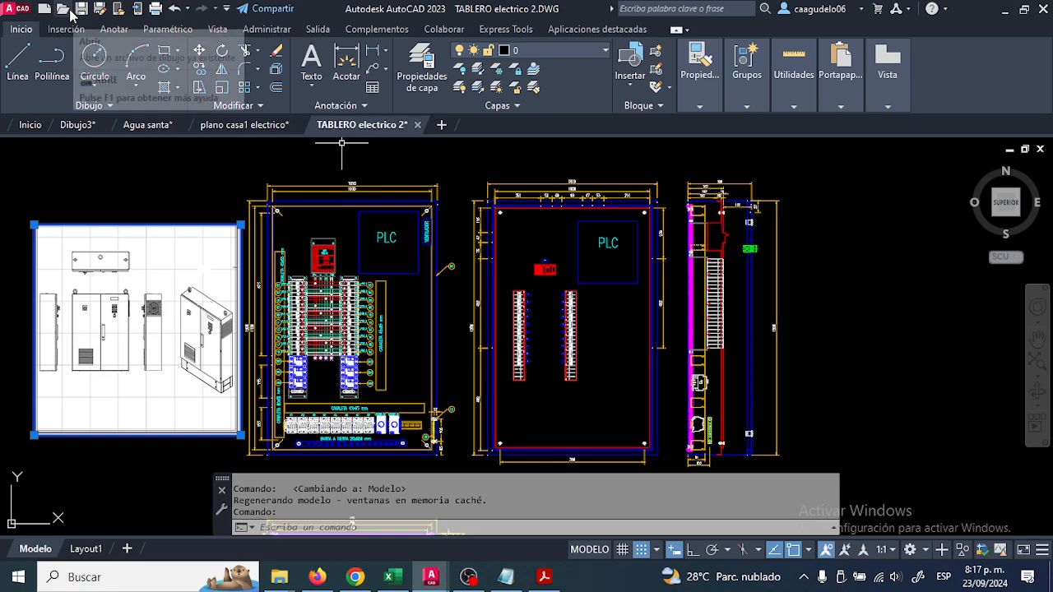
{"action": "scroll", "coordinate": [619, 323], "scroll_direction": "down", "scroll_amount": 6}
{"action": "scroll", "coordinate": [493, 362], "scroll_direction": "up", "scroll_amount": 4}
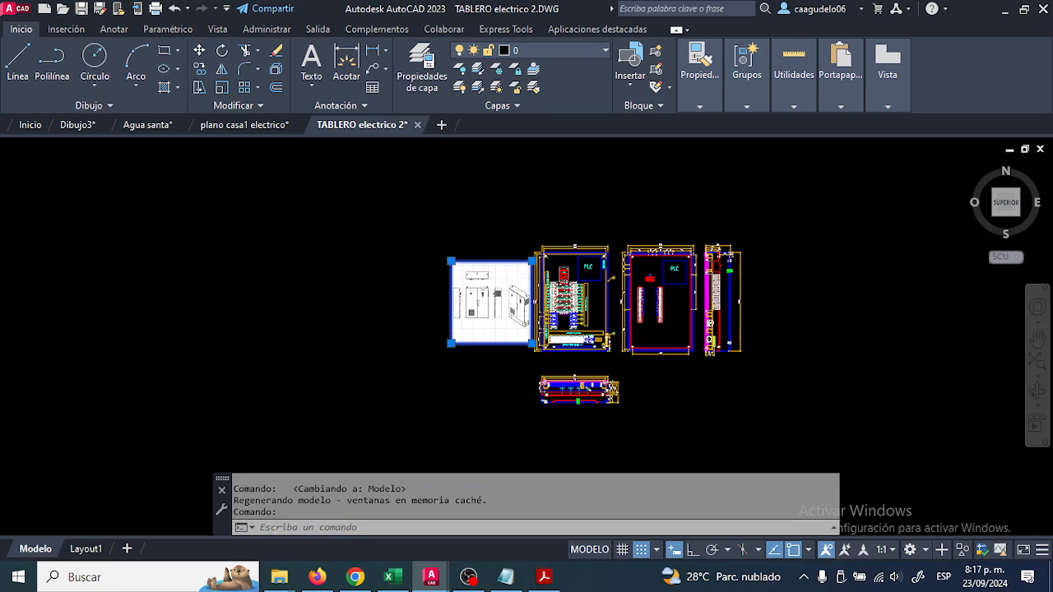
{"action": "key", "text": "Escape"}
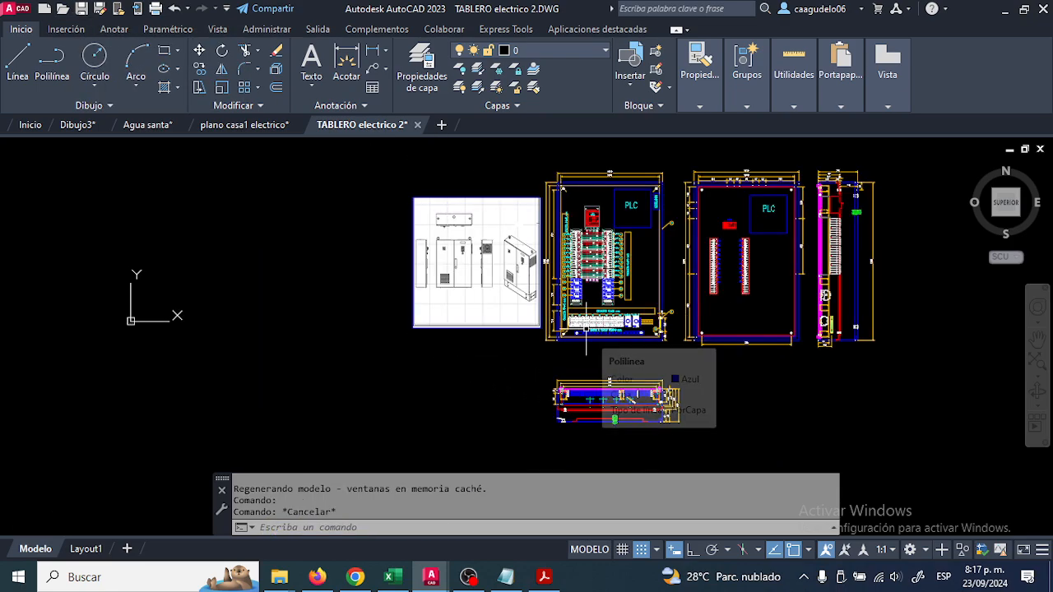
Compare the panel's front and side views, and look closely at the dimensions around the PLC and VENTILADOR
{"action": "scroll", "coordinate": [468, 342], "scroll_direction": "up", "scroll_amount": 1}
{"action": "mouse_move", "coordinate": [436, 327]}
{"action": "middle_mouse_down"}
{"action": "mouse_move", "coordinate": [324, 380]}
{"action": "mouse_move", "coordinate": [277, 385]}
{"action": "middle_mouse_up"}
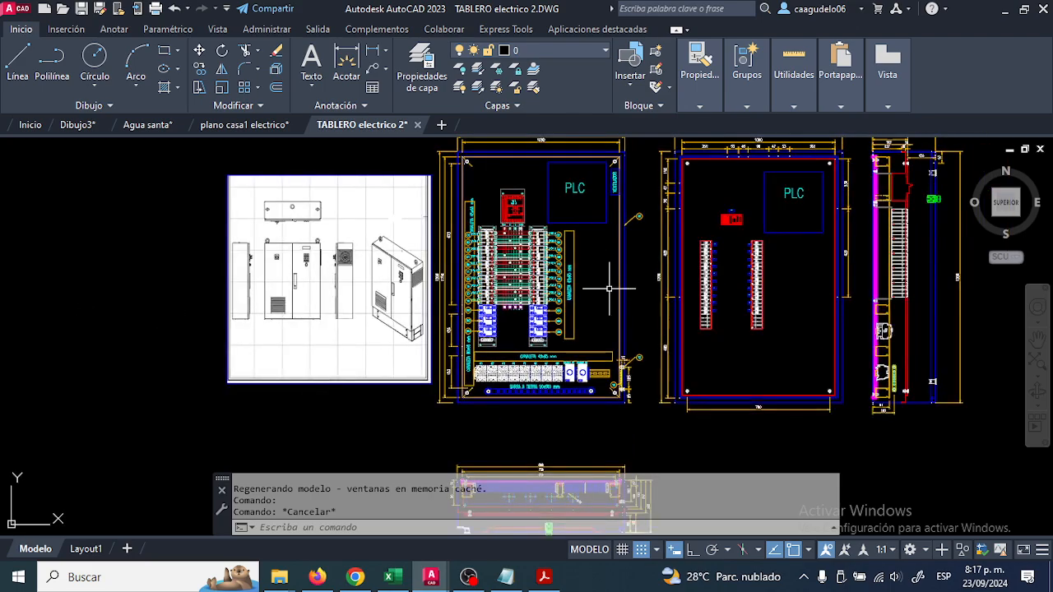
{"action": "middle_click_drag", "start_coordinate": [610, 292], "coordinate": [433, 402]}
{"action": "scroll", "coordinate": [808, 360], "scroll_direction": "down", "scroll_amount": 1}
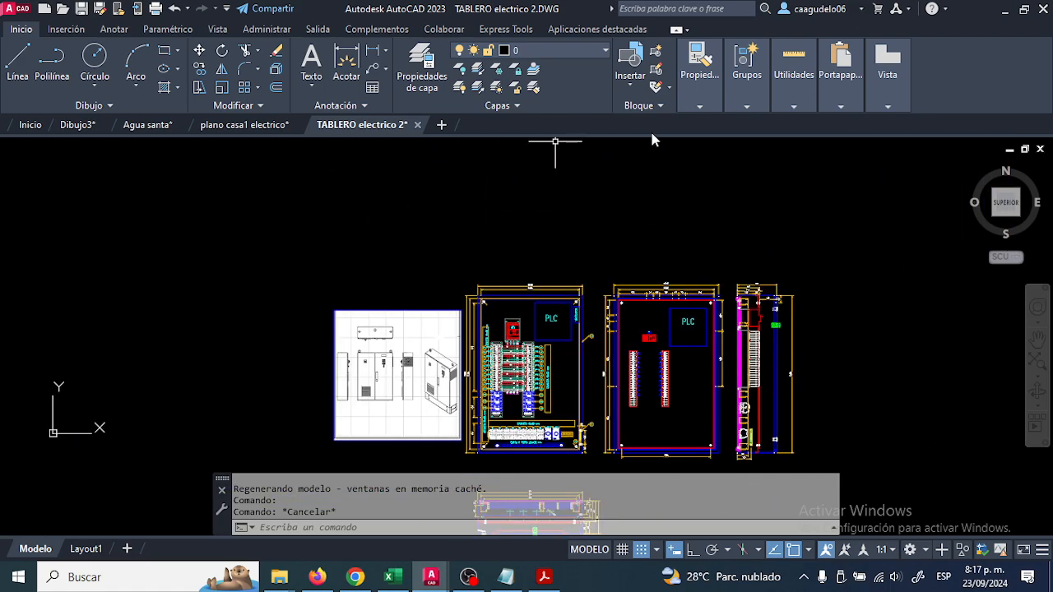
{"action": "middle_click_drag", "start_coordinate": [686, 337], "coordinate": [476, 247]}
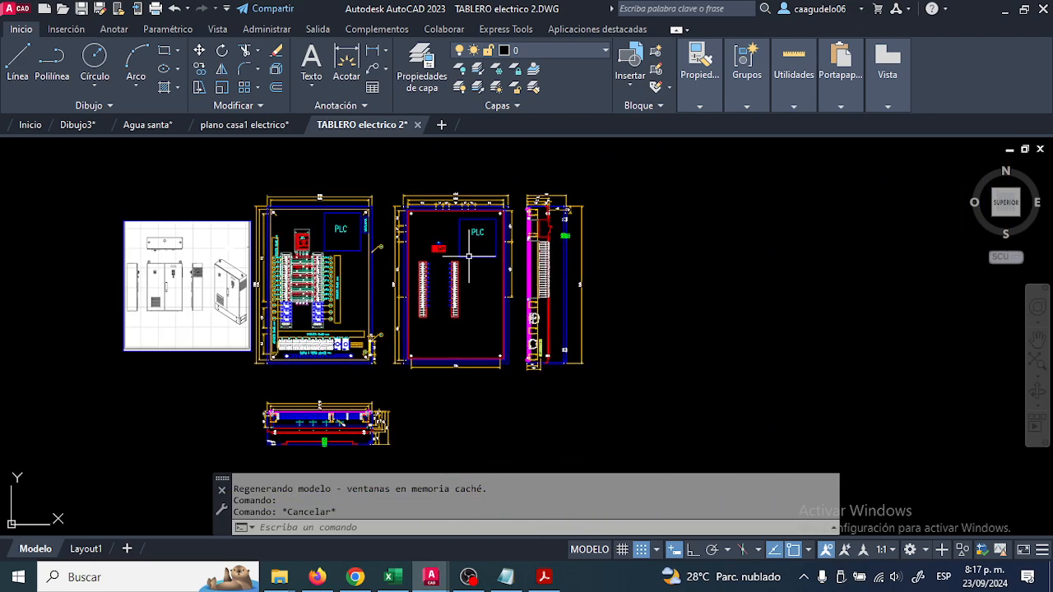
{"action": "scroll", "coordinate": [374, 218], "scroll_direction": "up", "scroll_amount": 6}
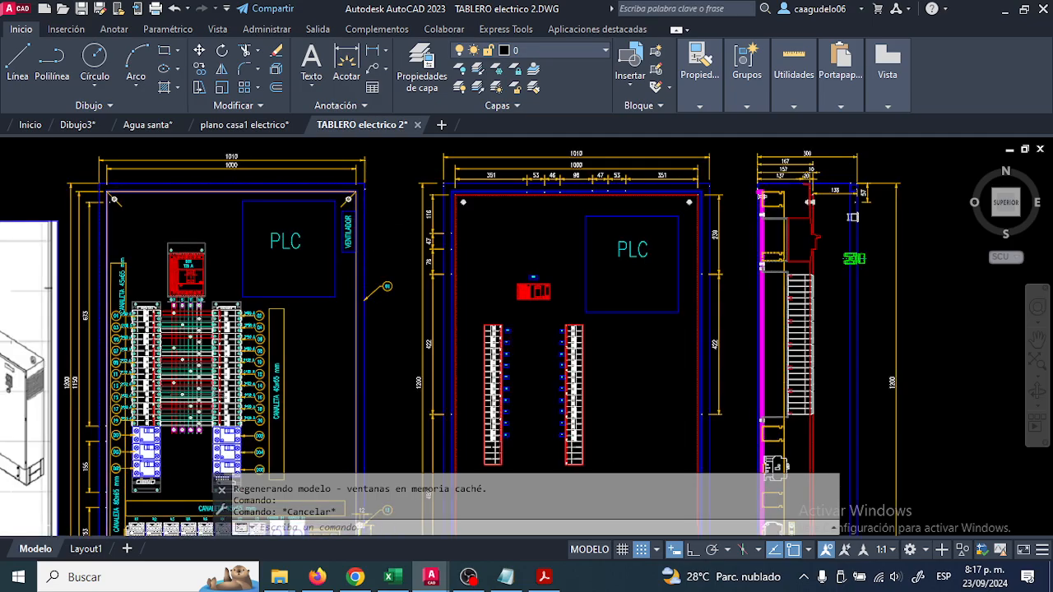
{"action": "scroll", "coordinate": [375, 244], "scroll_direction": "up", "scroll_amount": 1}
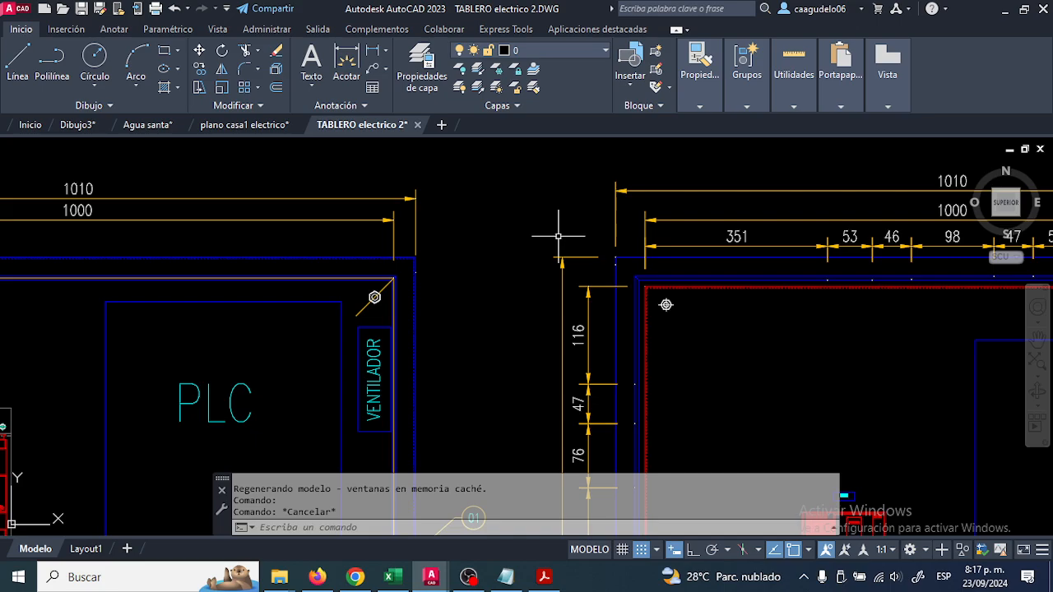
Switch to the AutoCAD 2019 exercises PDF in Acrobat and review the grid drawing exercises of chapter 2
{"action": "left_click", "coordinate": [544, 576]}
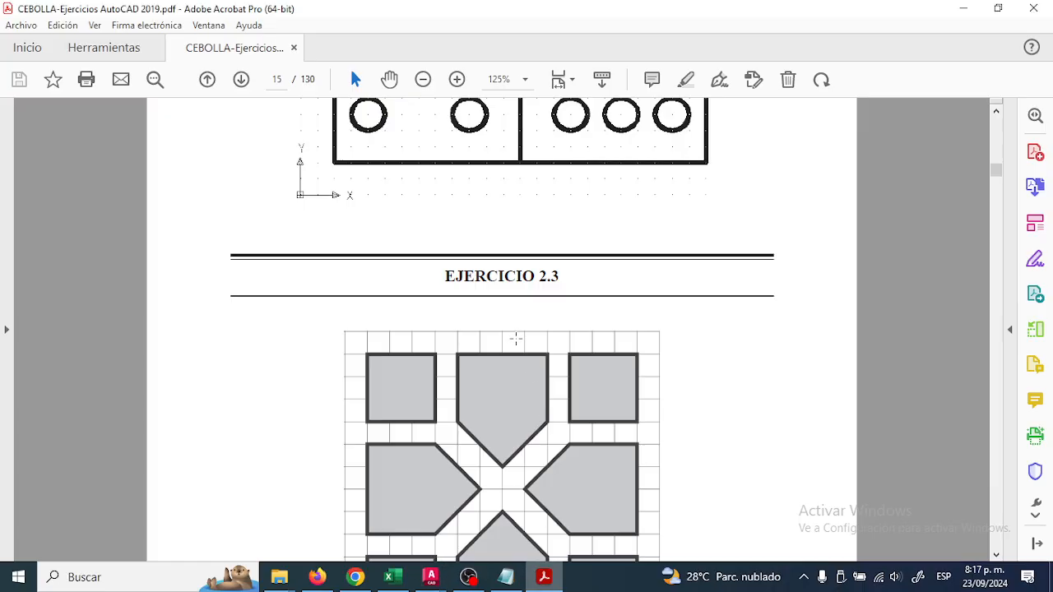
{"action": "scroll", "coordinate": [499, 333], "scroll_direction": "down", "scroll_amount": 1}
{"action": "scroll", "coordinate": [499, 333], "scroll_direction": "down", "scroll_amount": 4}
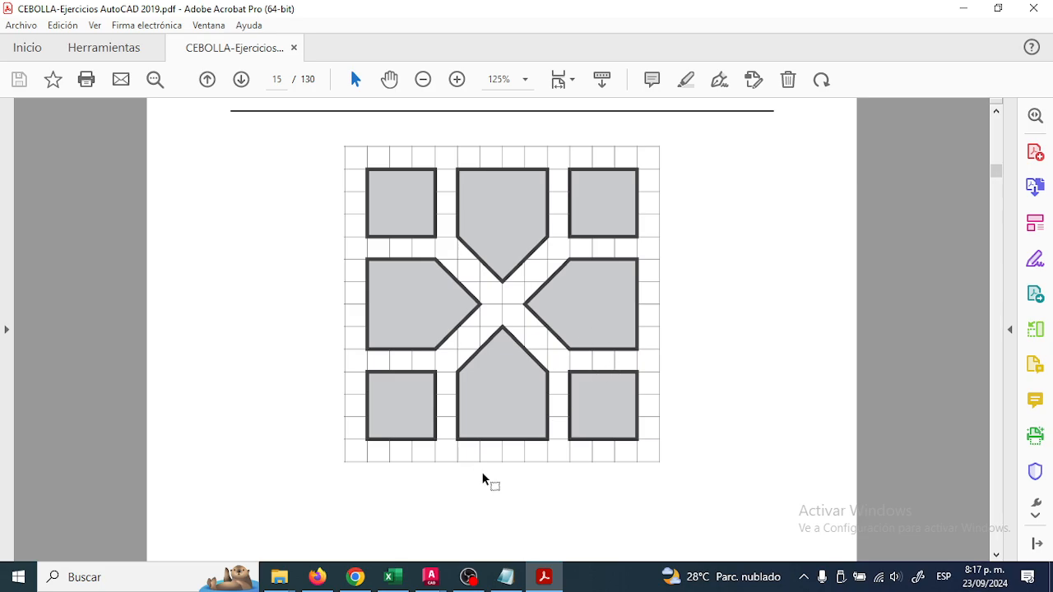
{"action": "scroll", "coordinate": [483, 480], "scroll_direction": "up", "scroll_amount": 15}
{"action": "scroll", "coordinate": [466, 353], "scroll_direction": "up", "scroll_amount": 4}
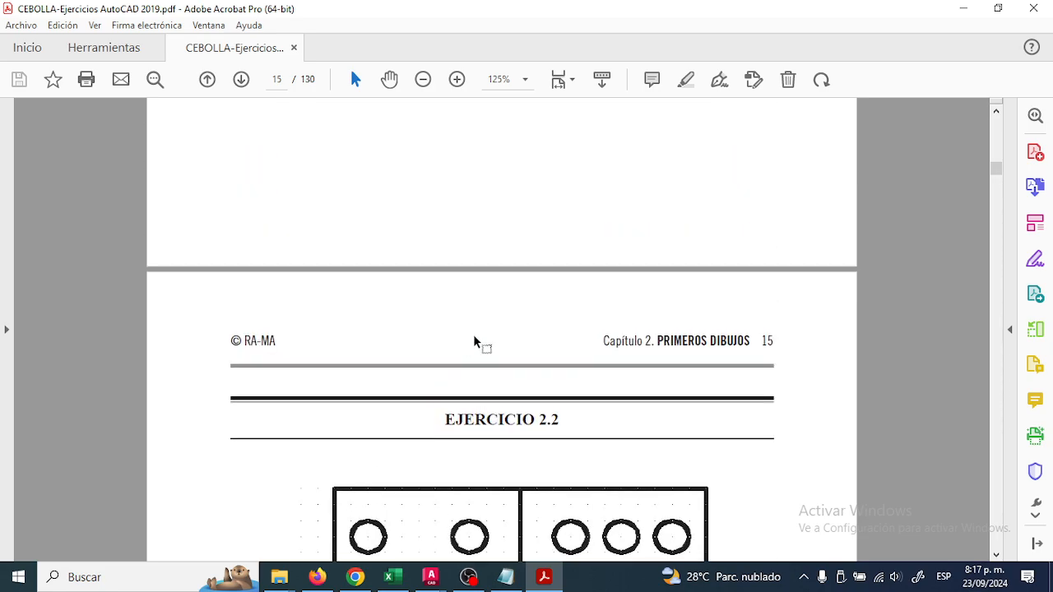
{"action": "scroll", "coordinate": [477, 345], "scroll_direction": "down", "scroll_amount": 13}
{"action": "scroll", "coordinate": [473, 388], "scroll_direction": "down", "scroll_amount": 20}
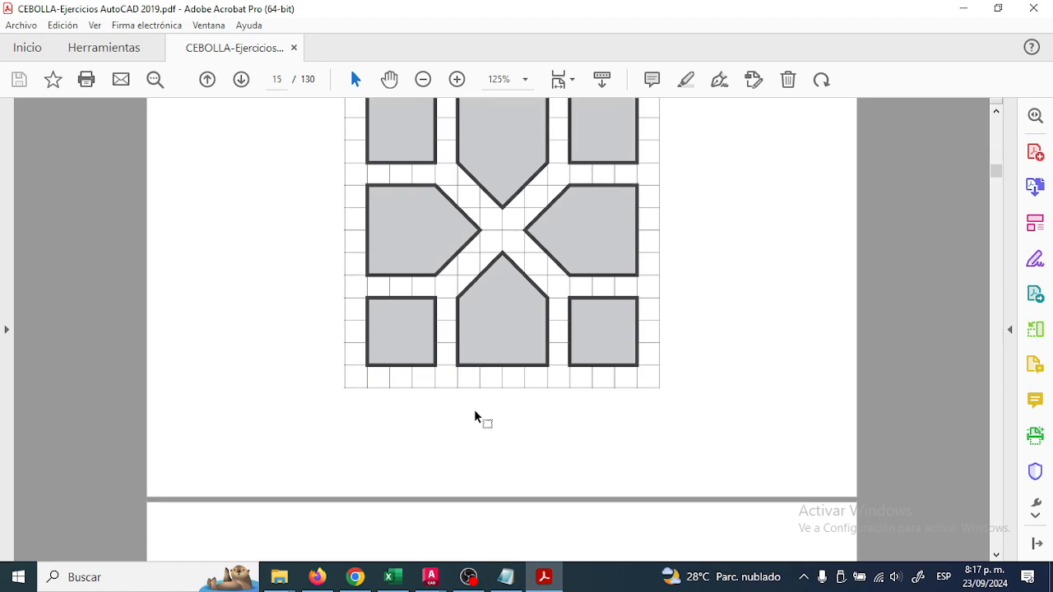
{"action": "scroll", "coordinate": [479, 411], "scroll_direction": "down", "scroll_amount": 20}
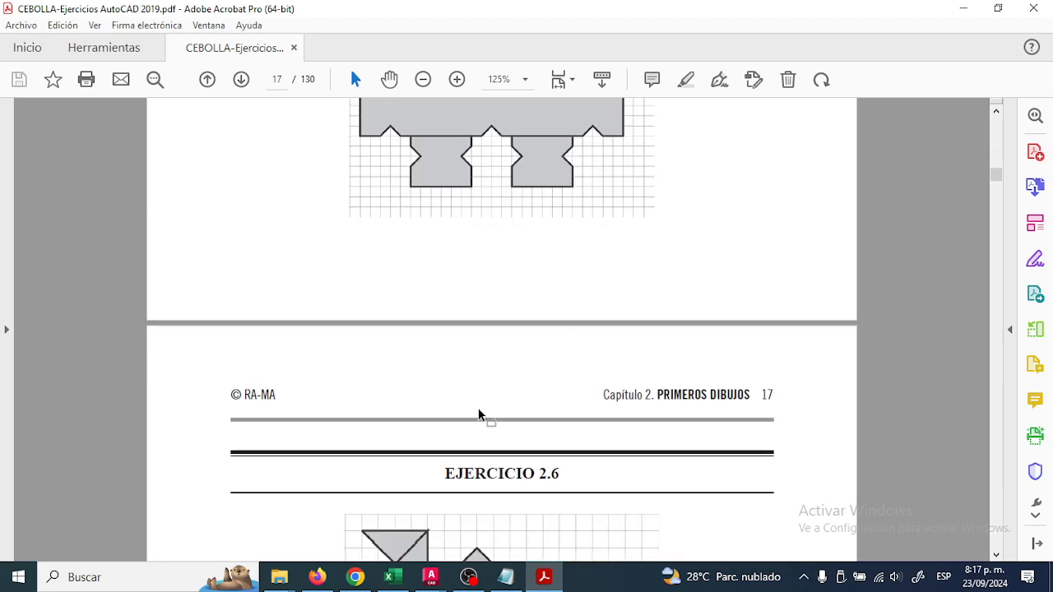
{"action": "scroll", "coordinate": [482, 408], "scroll_direction": "down", "scroll_amount": 20}
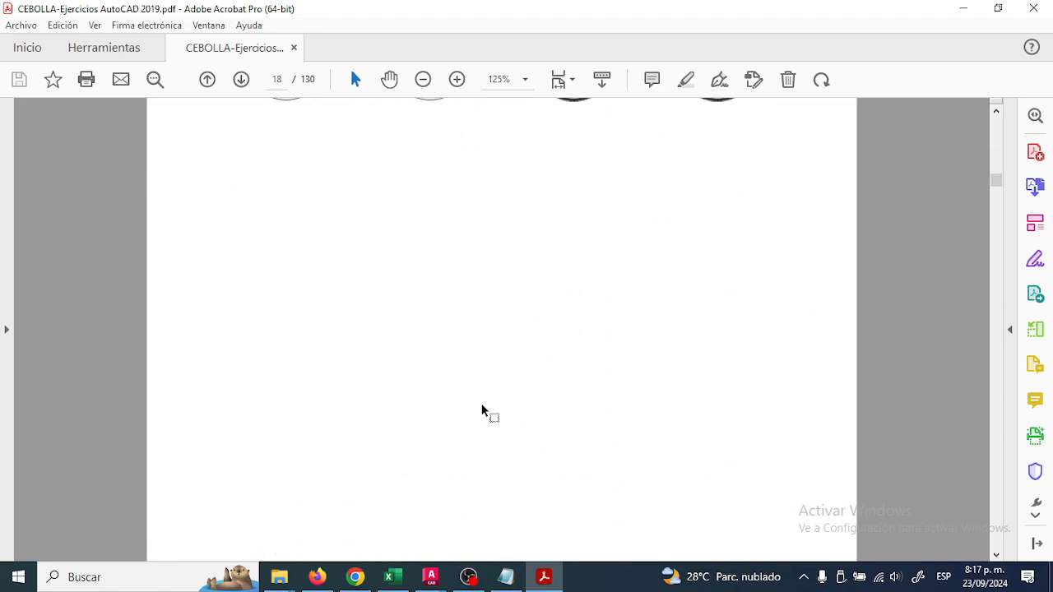
Examine the dimensioned shaft exercise for the Línea command on page 19 and Ejercicio 3.3 on page 20
{"action": "scroll", "coordinate": [481, 403], "scroll_direction": "down", "scroll_amount": 5}
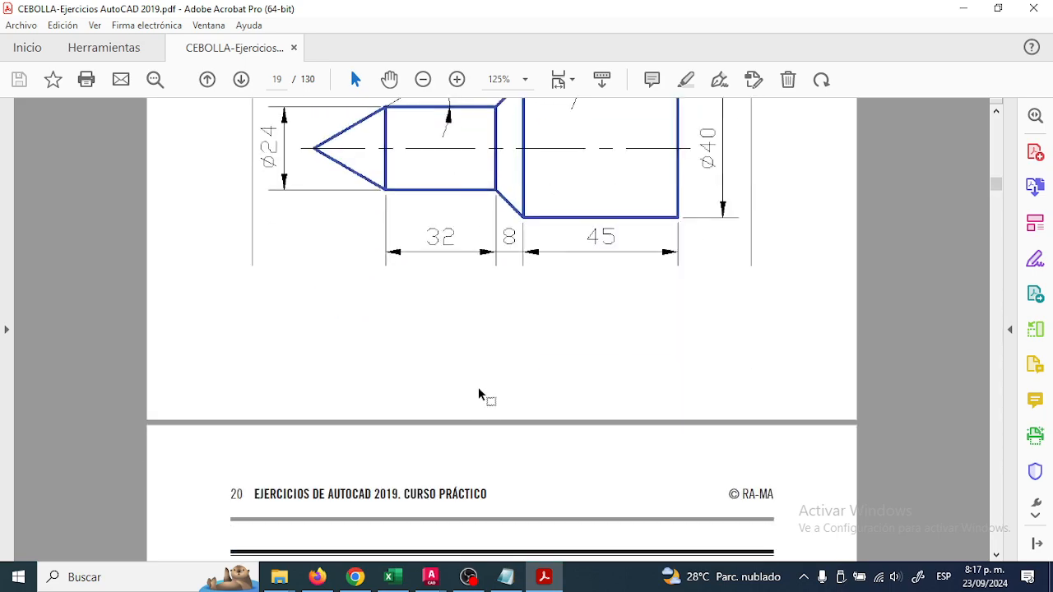
{"action": "scroll", "coordinate": [477, 277], "scroll_direction": "up", "scroll_amount": 2}
{"action": "scroll", "coordinate": [485, 288], "scroll_direction": "up", "scroll_amount": 5}
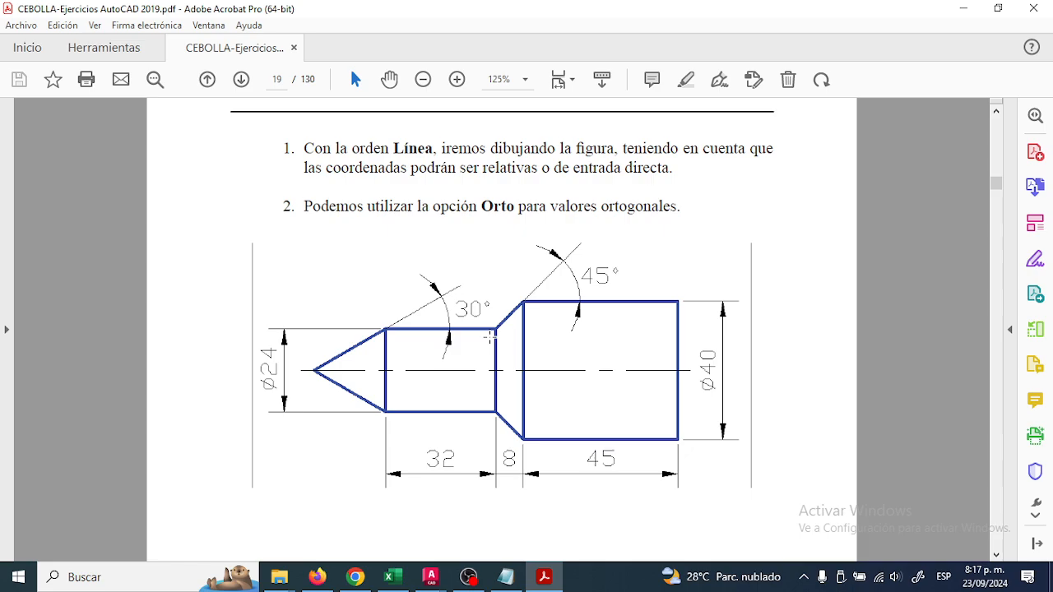
{"action": "scroll", "coordinate": [477, 363], "scroll_direction": "down", "scroll_amount": 15}
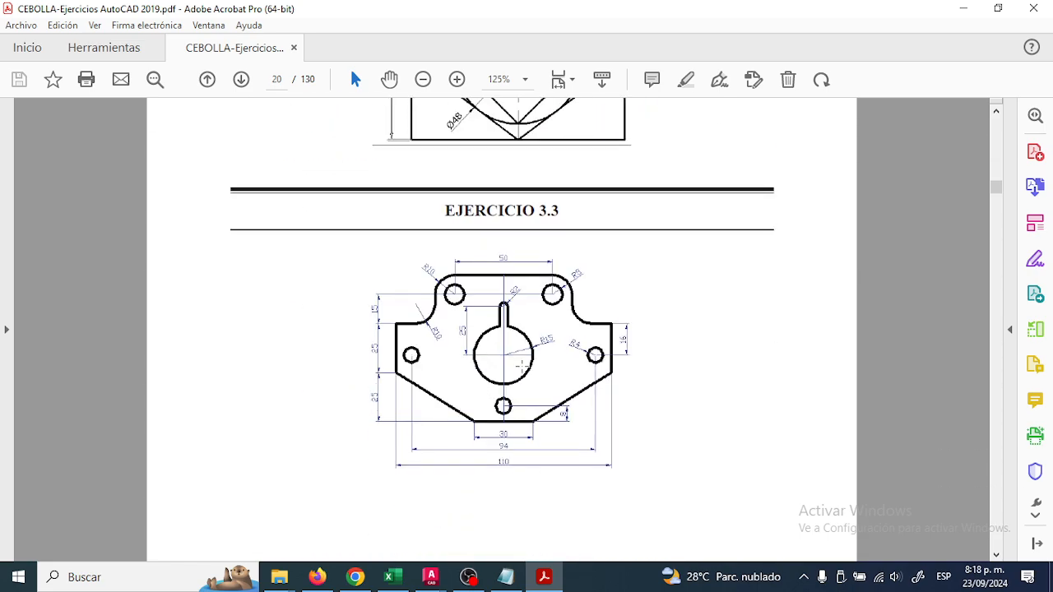
Examine the dimensioned drawings of Ejercicio 3.3, Ejercicio 3.4 and Ejercicio 3.6 on pages 20 to 22 of the PDF
{"action": "scroll", "coordinate": [520, 364], "scroll_direction": "up", "scroll_amount": 2, "text": "ctrl"}
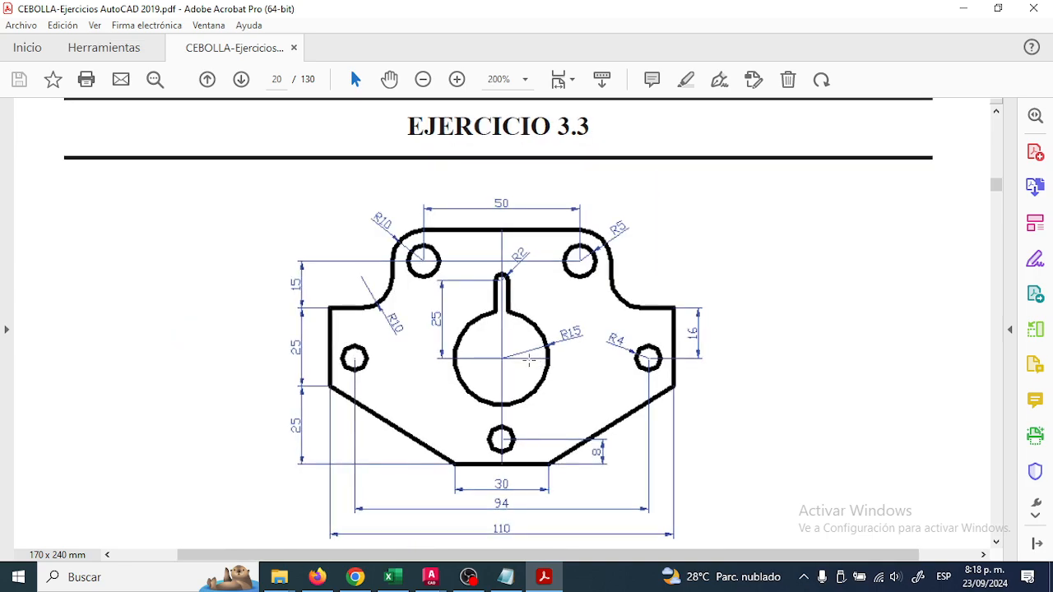
{"action": "scroll", "coordinate": [544, 377], "scroll_direction": "down", "scroll_amount": 10}
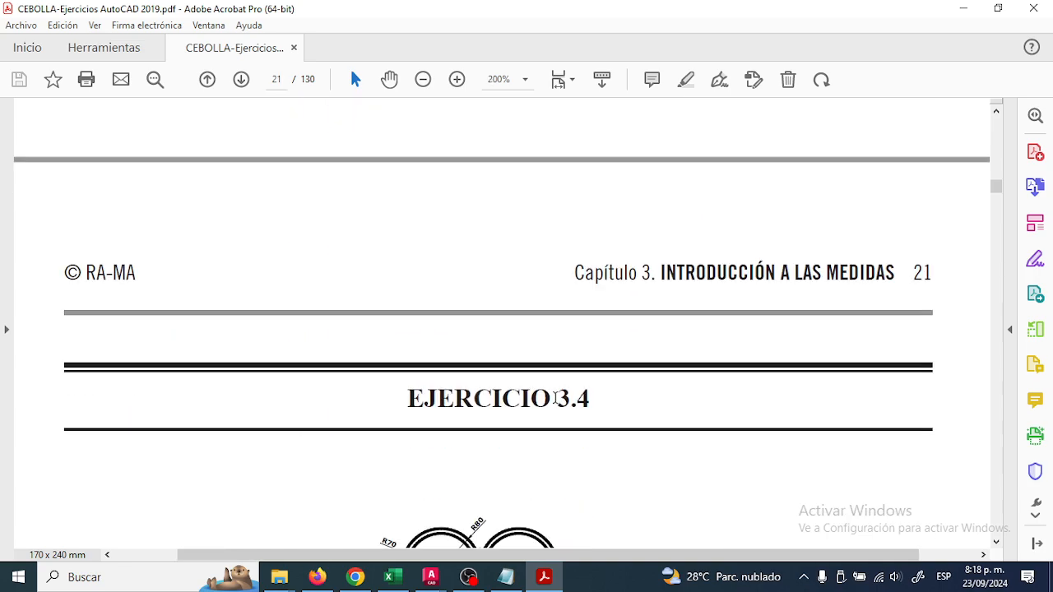
{"action": "scroll", "coordinate": [531, 370], "scroll_direction": "up", "scroll_amount": 1, "text": "ctrl"}
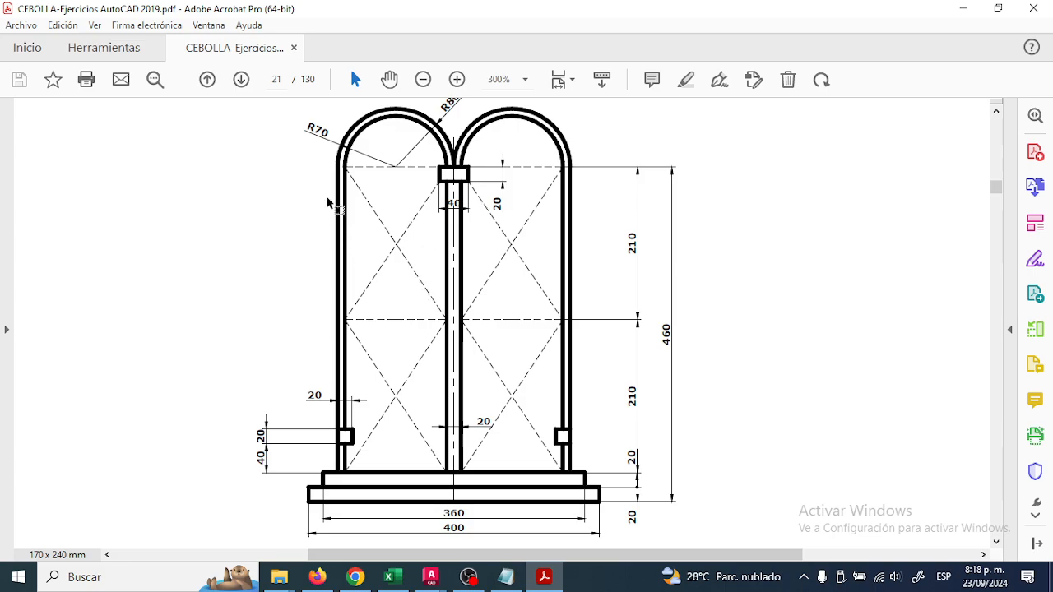
{"action": "scroll", "coordinate": [494, 336], "scroll_direction": "down", "scroll_amount": 3}
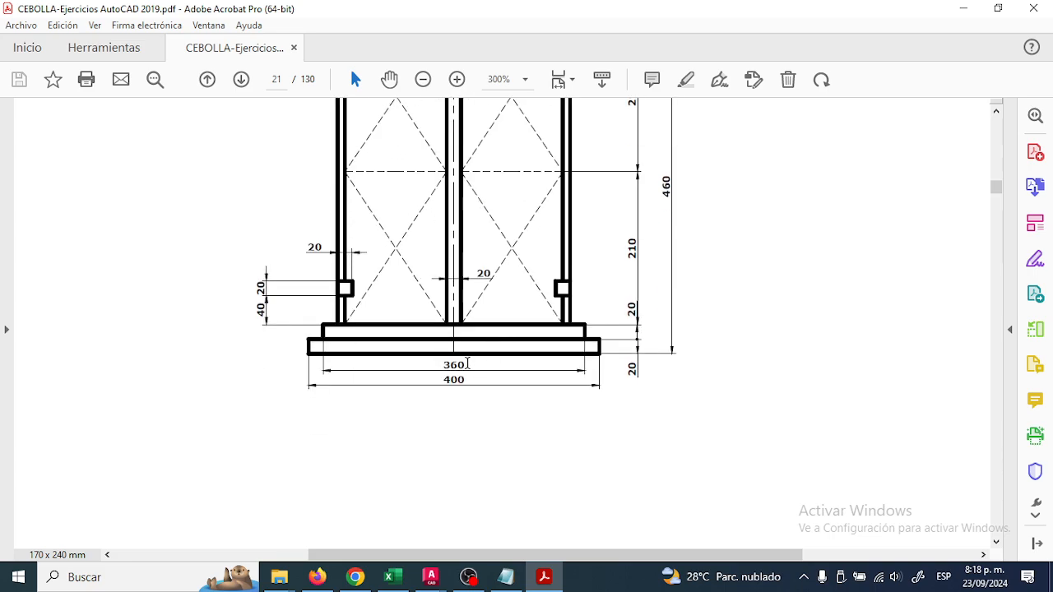
{"action": "scroll", "coordinate": [468, 363], "scroll_direction": "down", "scroll_amount": 2, "text": "ctrl"}
{"action": "scroll", "coordinate": [465, 386], "scroll_direction": "down", "scroll_amount": 10}
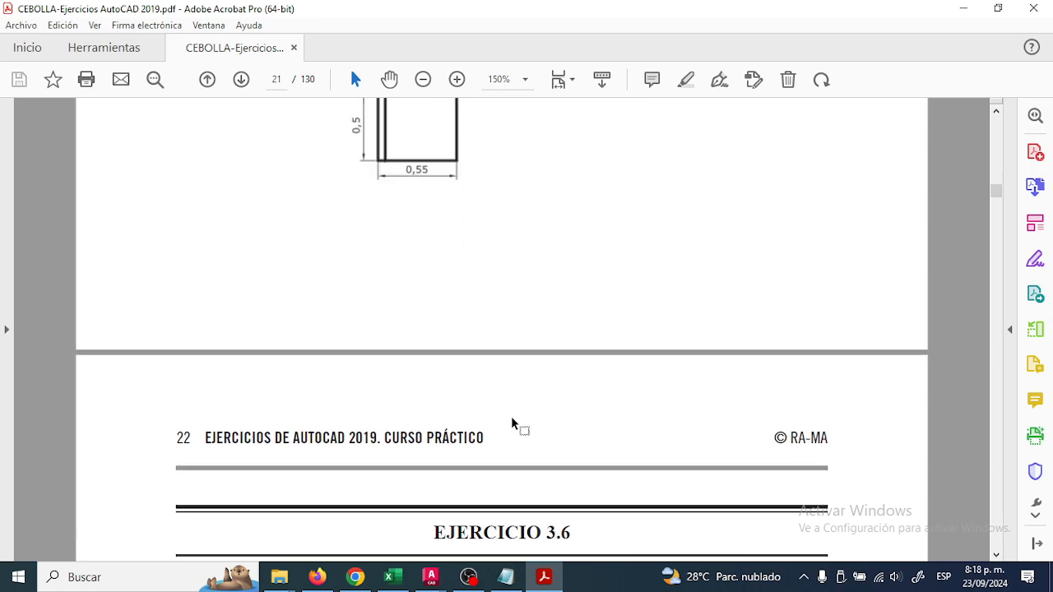
{"action": "scroll", "coordinate": [511, 423], "scroll_direction": "down", "scroll_amount": 5}
{"action": "scroll", "coordinate": [513, 413], "scroll_direction": "down", "scroll_amount": 8}
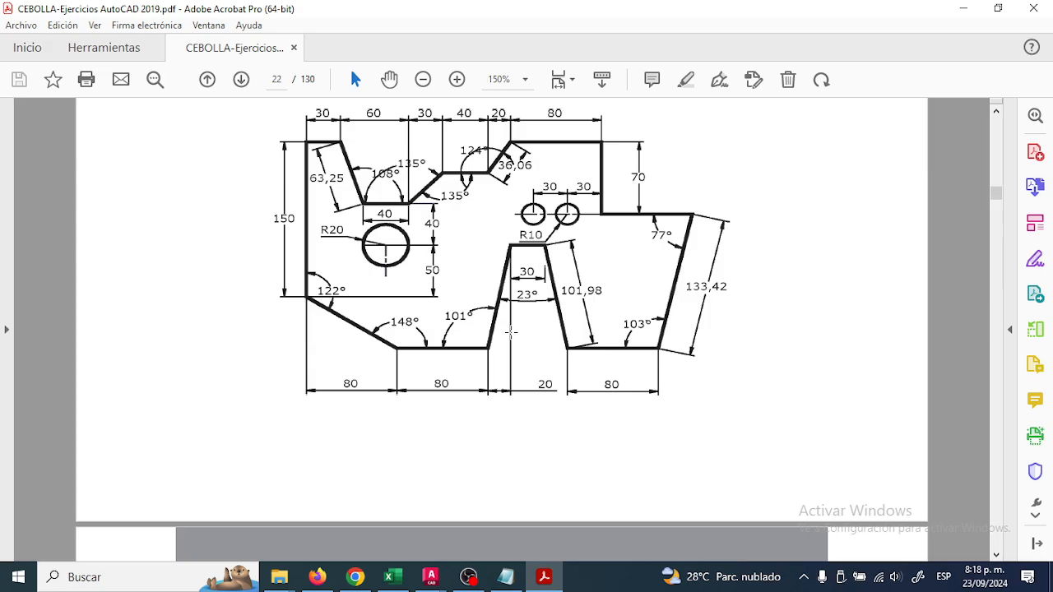
Review the chapter 4 exercises, from the chapter title page to the dimensioned cabinet of Ejercicio 4.5 on page 26
{"action": "scroll", "coordinate": [485, 395], "scroll_direction": "down", "scroll_amount": 9}
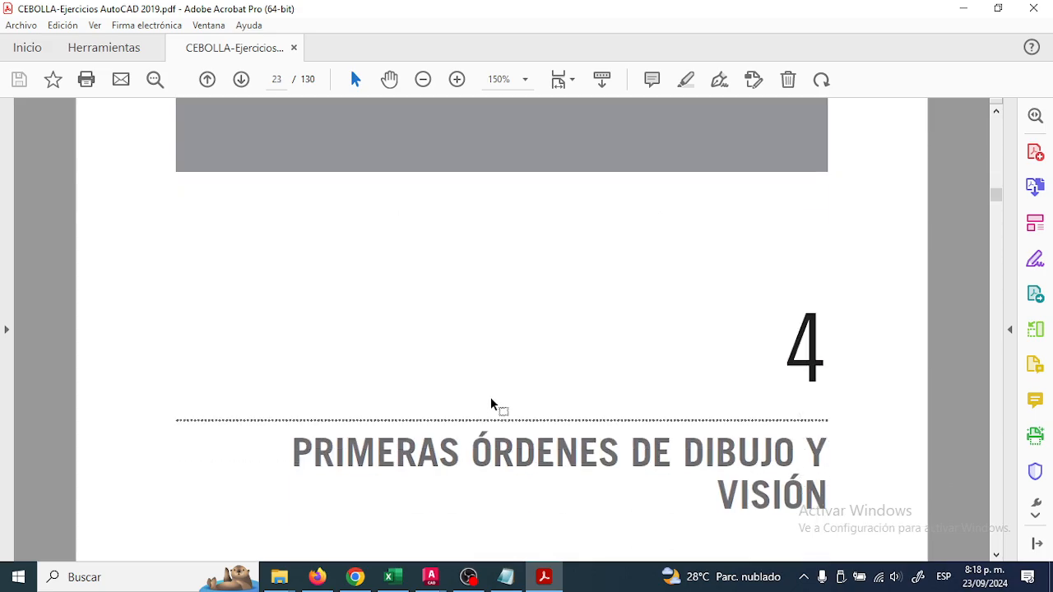
{"action": "scroll", "coordinate": [472, 411], "scroll_direction": "down", "scroll_amount": 15}
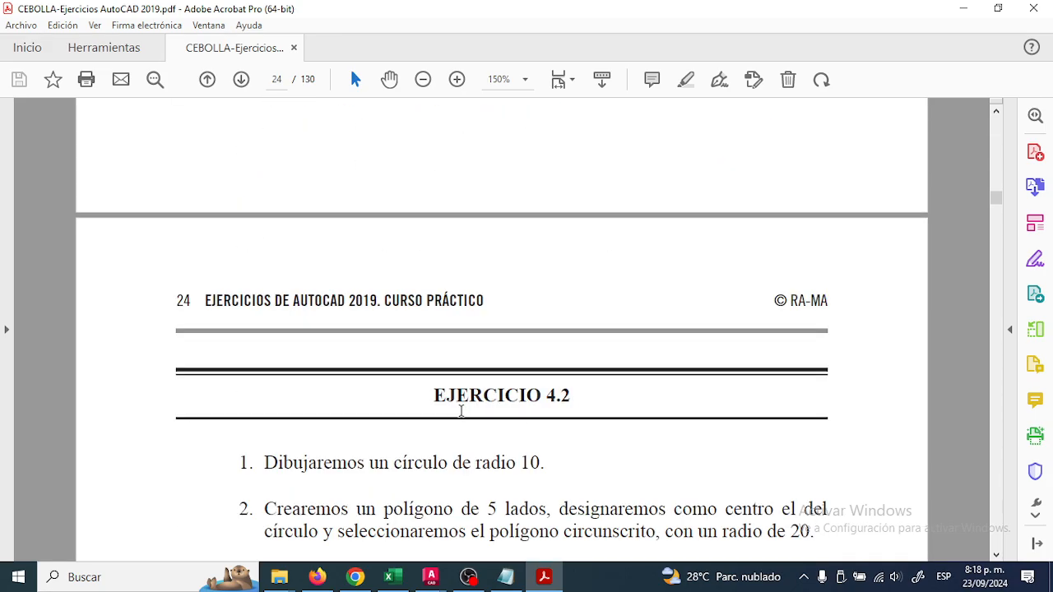
{"action": "scroll", "coordinate": [467, 425], "scroll_direction": "down", "scroll_amount": 13}
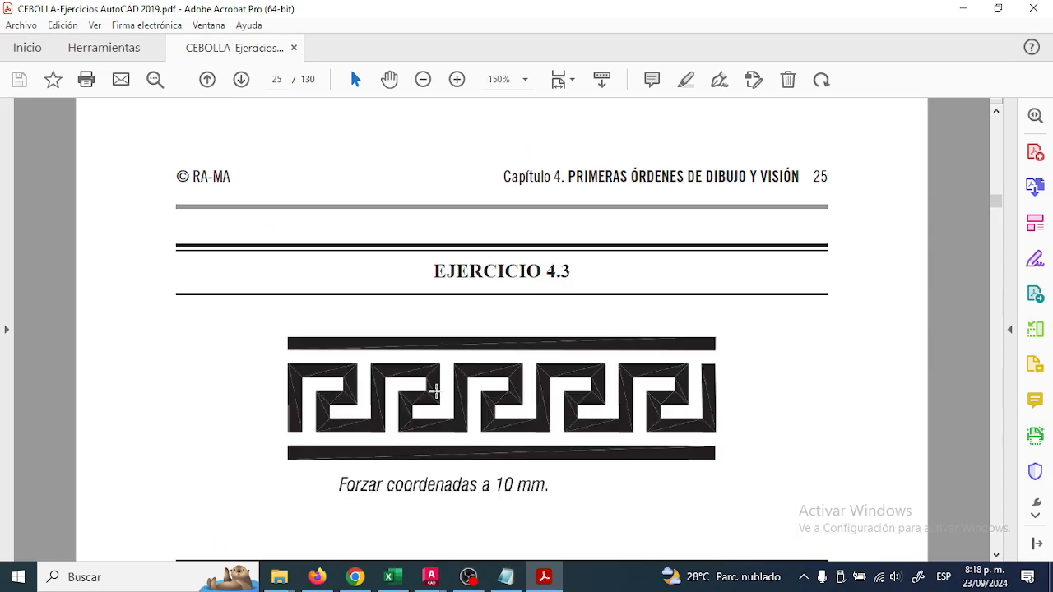
{"action": "scroll", "coordinate": [437, 391], "scroll_direction": "down", "scroll_amount": 13}
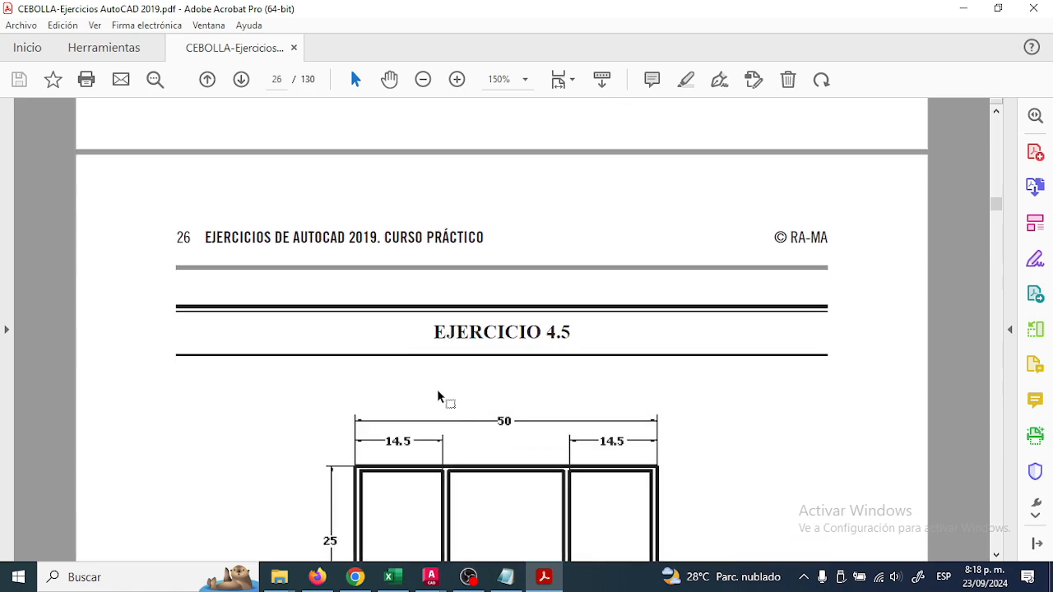
{"action": "scroll", "coordinate": [440, 392], "scroll_direction": "down", "scroll_amount": 2}
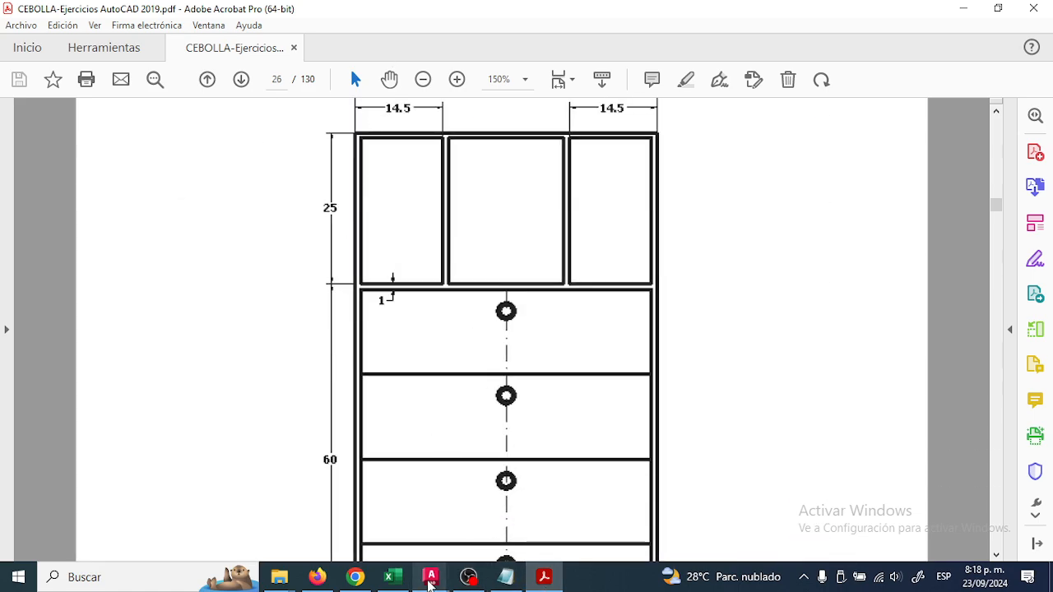
Switch to AutoCAD and view the complete house electrical plan with its single-line diagram and load table
{"action": "mouse_move", "coordinate": [428, 580]}
{"action": "left_click", "coordinate": [513, 510]}
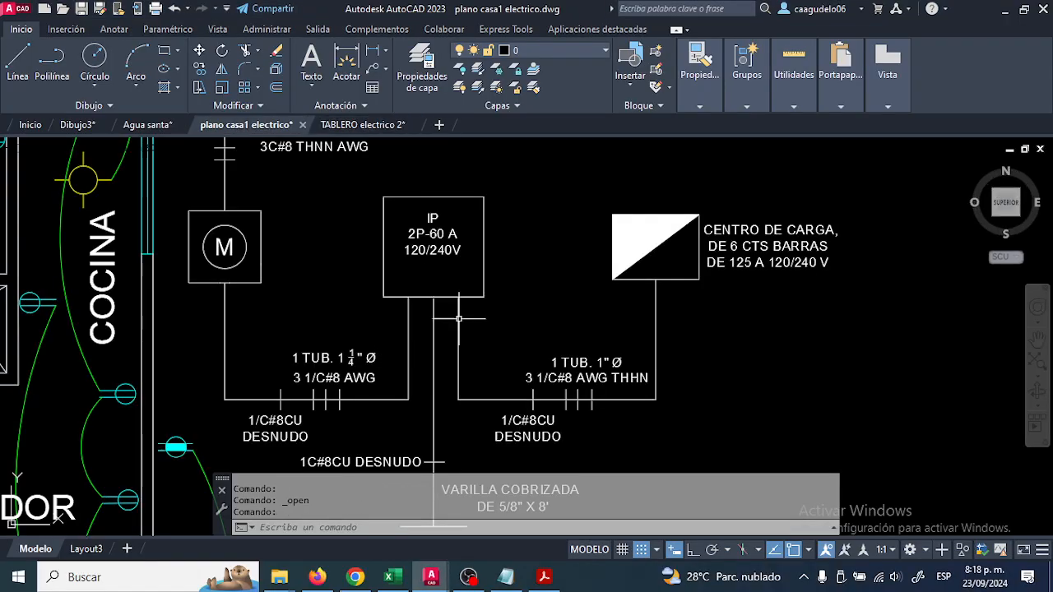
{"action": "scroll", "coordinate": [406, 372], "scroll_direction": "up", "scroll_amount": 3}
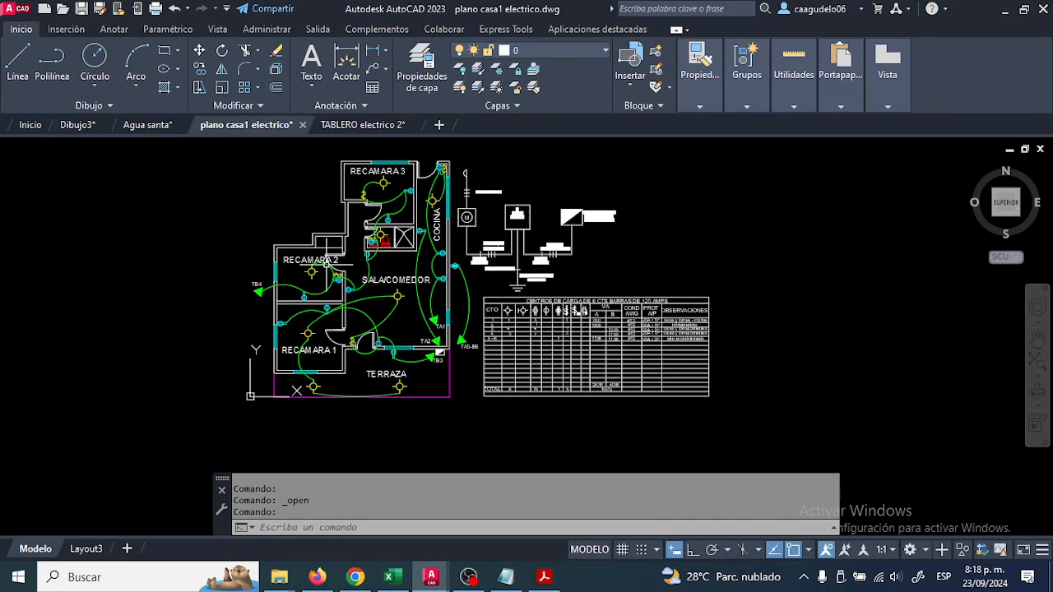
Bring up the TABLERO electrico 2 drawing and inspect the main breaker, the R, S, T, N terminals and the circuit breakers
{"action": "left_click", "coordinate": [362, 124]}
{"action": "scroll", "coordinate": [451, 248], "scroll_direction": "down", "scroll_amount": 5}
{"action": "scroll", "coordinate": [387, 305], "scroll_direction": "up", "scroll_amount": 4}
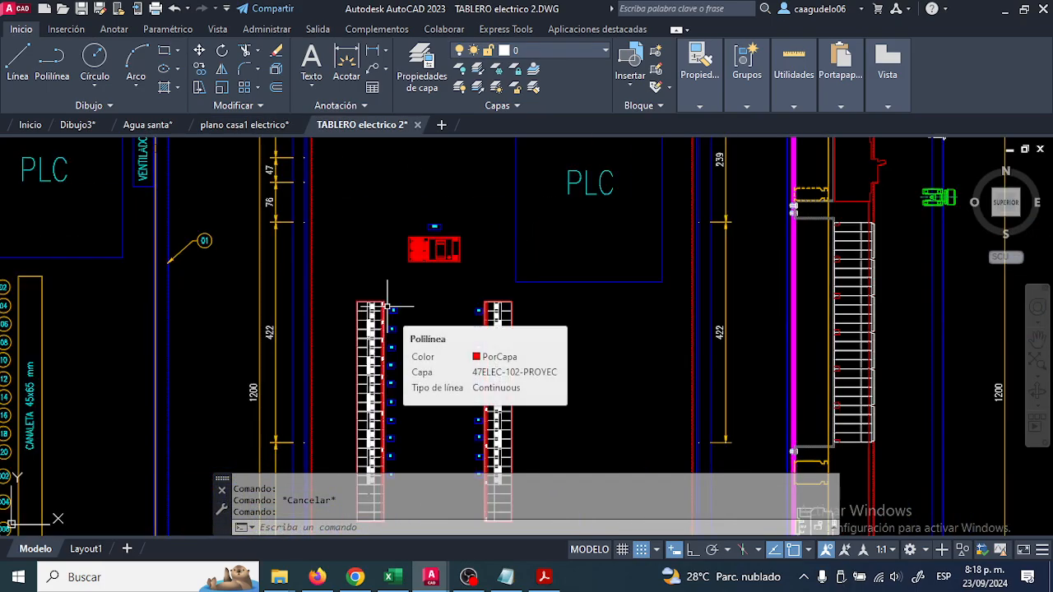
{"action": "scroll", "coordinate": [387, 306], "scroll_direction": "down", "scroll_amount": 4}
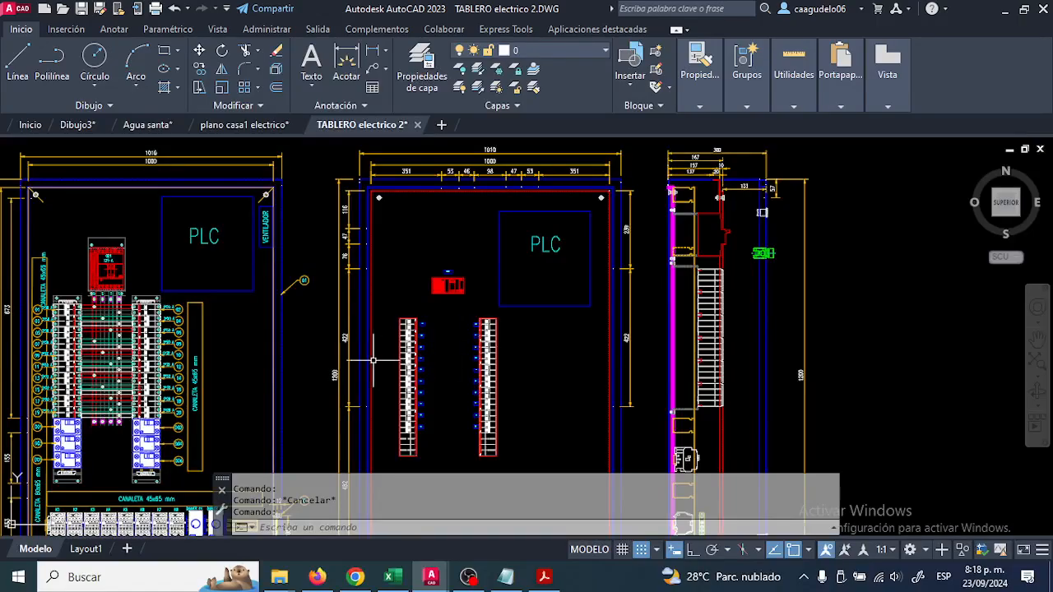
{"action": "middle_click_drag", "start_coordinate": [387, 306], "coordinate": [535, 306]}
{"action": "scroll", "coordinate": [189, 425], "scroll_direction": "up", "scroll_amount": 10}
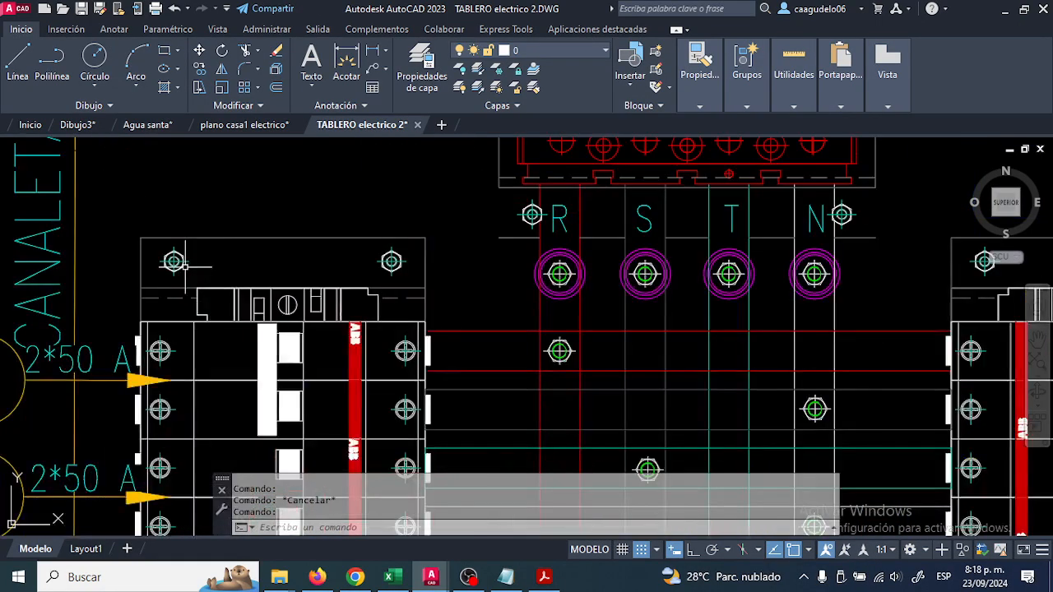
{"action": "scroll", "coordinate": [233, 333], "scroll_direction": "down", "scroll_amount": 2}
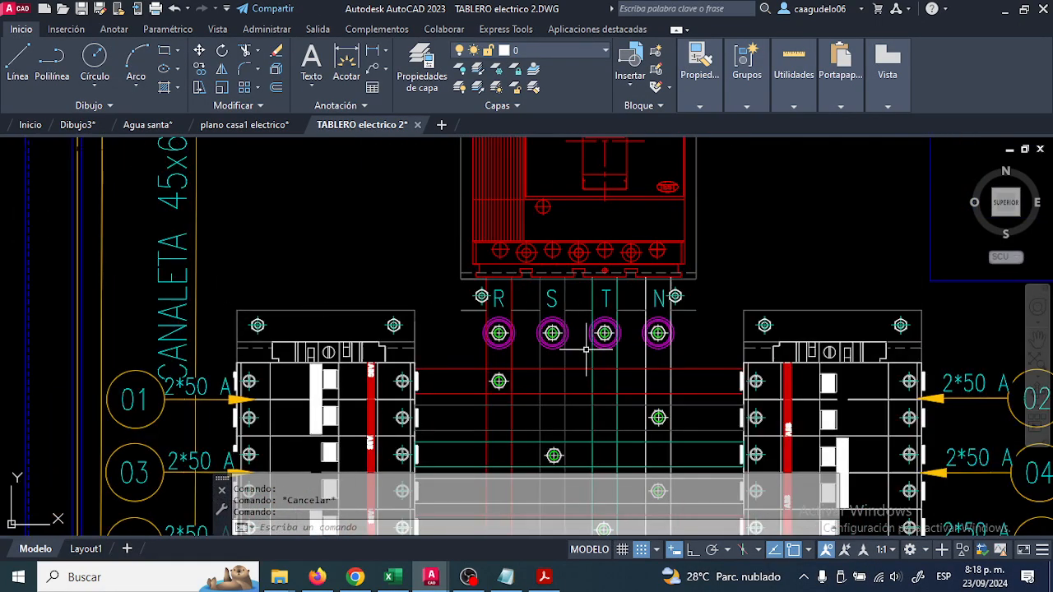
{"action": "scroll", "coordinate": [416, 310], "scroll_direction": "down", "scroll_amount": 6}
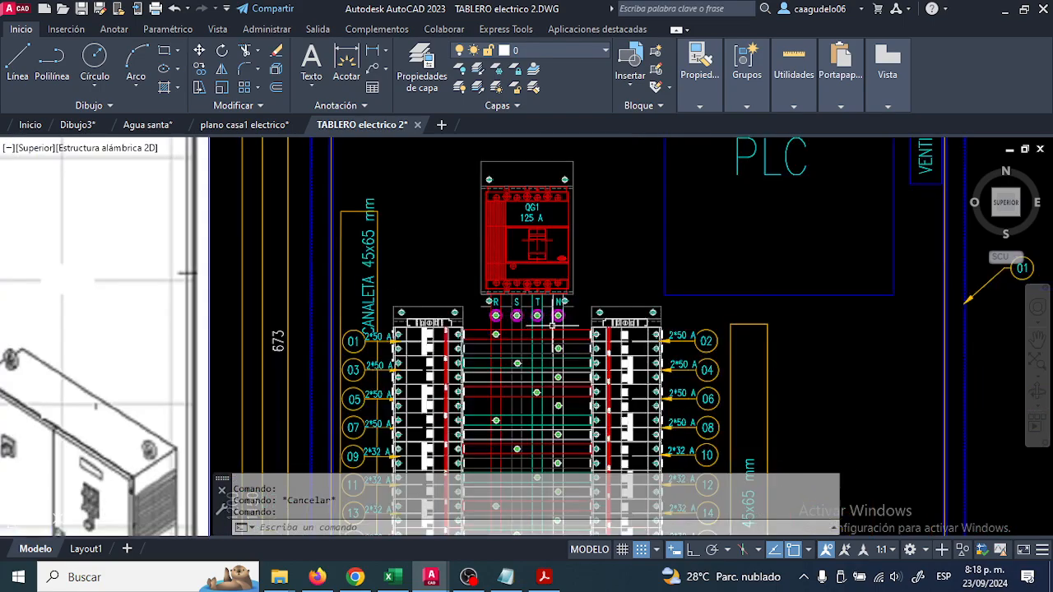
{"action": "scroll", "coordinate": [577, 320], "scroll_direction": "up", "scroll_amount": 2}
{"action": "middle_click_drag", "start_coordinate": [577, 320], "coordinate": [440, 152]}
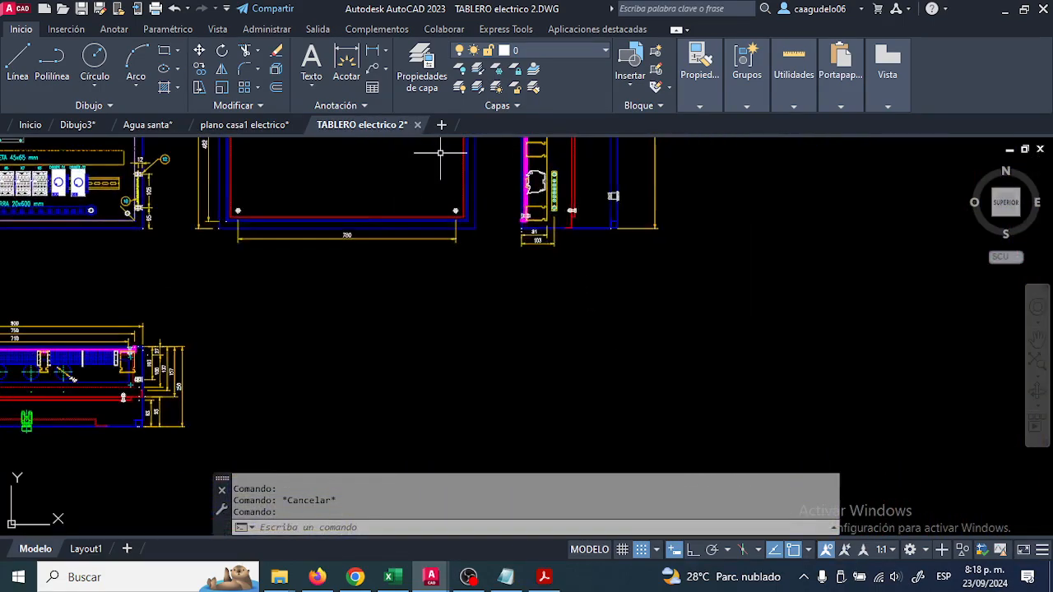
Show the panel's Layout1 sheet and look closely at the REVISIONES table in its title block
{"action": "left_click", "coordinate": [86, 548]}
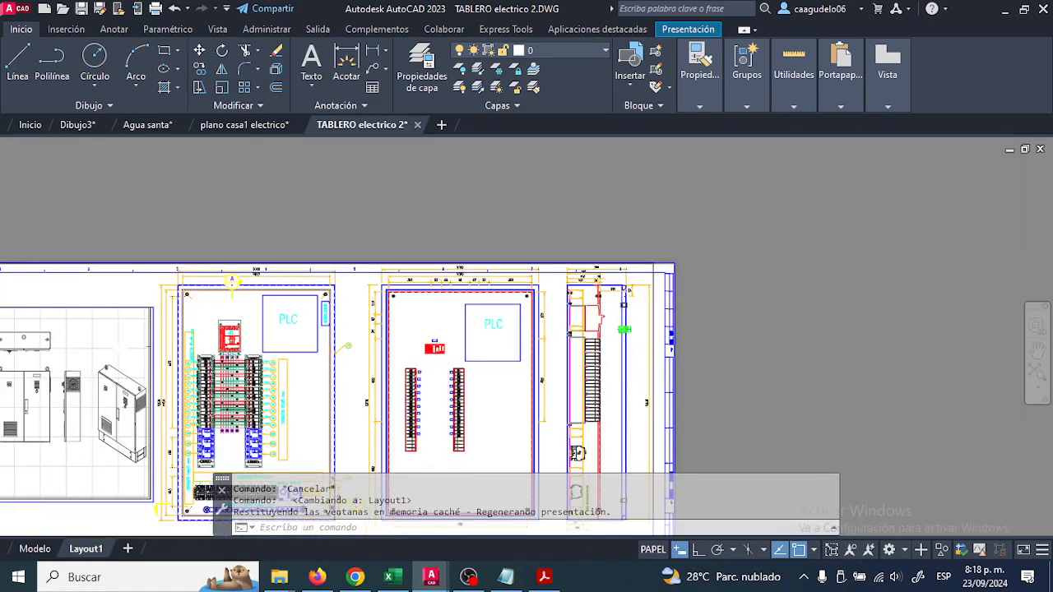
{"action": "scroll", "coordinate": [392, 306], "scroll_direction": "down", "scroll_amount": 4}
{"action": "middle_click_drag", "start_coordinate": [357, 454], "coordinate": [467, 283]}
{"action": "scroll", "coordinate": [352, 370], "scroll_direction": "up", "scroll_amount": 8}
{"action": "scroll", "coordinate": [282, 353], "scroll_direction": "up", "scroll_amount": 2}
{"action": "middle_click_drag", "start_coordinate": [311, 372], "coordinate": [686, 360]}
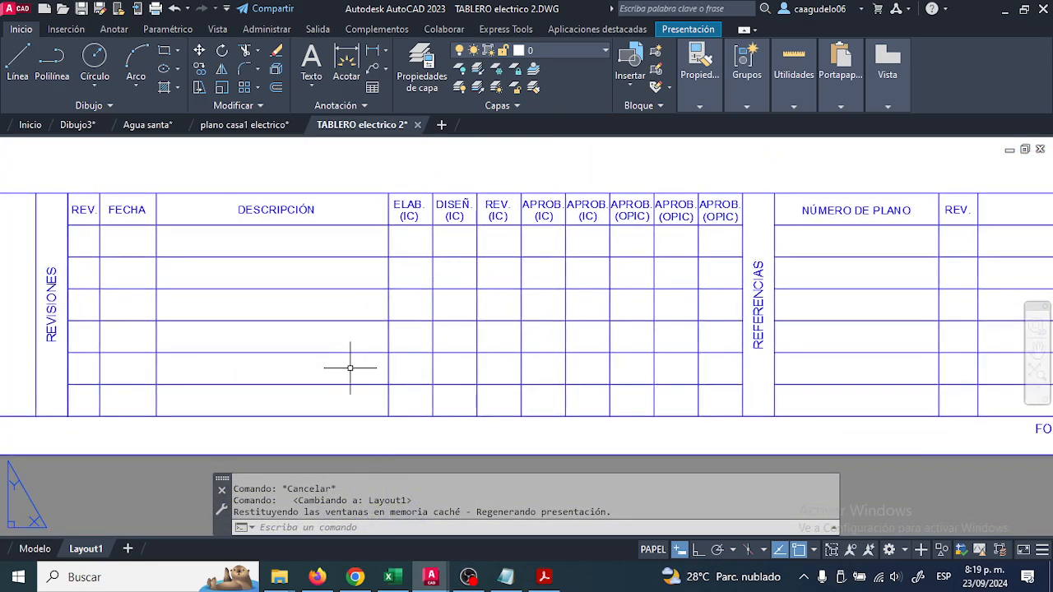
Examine the rest of the title block, from the REFERENCIAS table to the designer, approval, client and plan number fields
{"action": "scroll", "coordinate": [351, 370], "scroll_direction": "down", "scroll_amount": 2}
{"action": "middle_click_drag", "start_coordinate": [350, 369], "coordinate": [479, 369]}
{"action": "middle_click_drag", "start_coordinate": [139, 333], "coordinate": [340, 336]}
{"action": "middle_click_drag", "start_coordinate": [664, 314], "coordinate": [228, 357]}
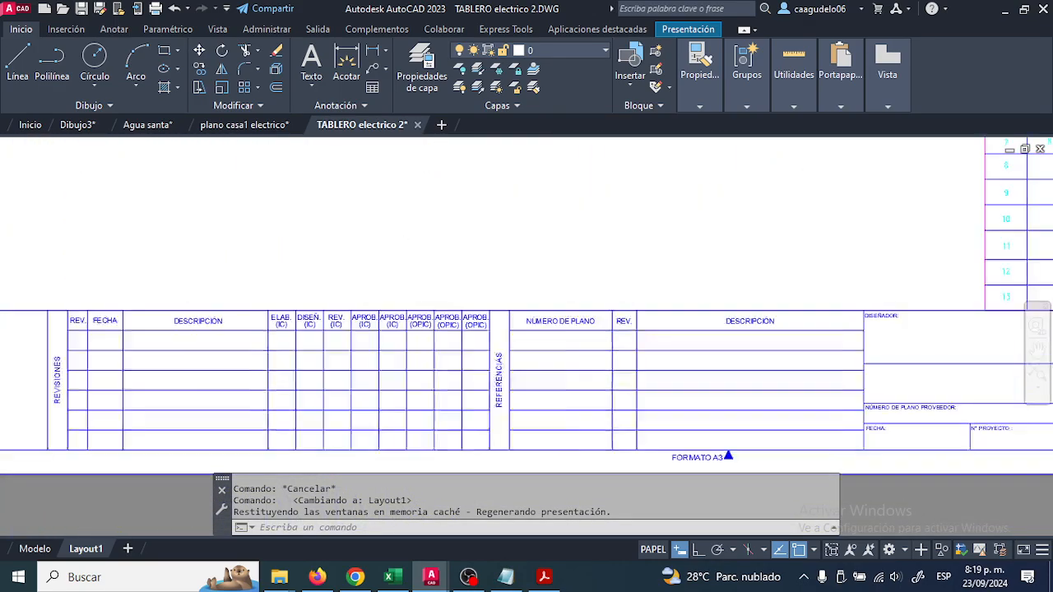
{"action": "middle_click_drag", "start_coordinate": [742, 371], "coordinate": [699, 371]}
{"action": "middle_click_drag", "start_coordinate": [871, 356], "coordinate": [519, 372]}
{"action": "middle_click_drag", "start_coordinate": [879, 376], "coordinate": [548, 383]}
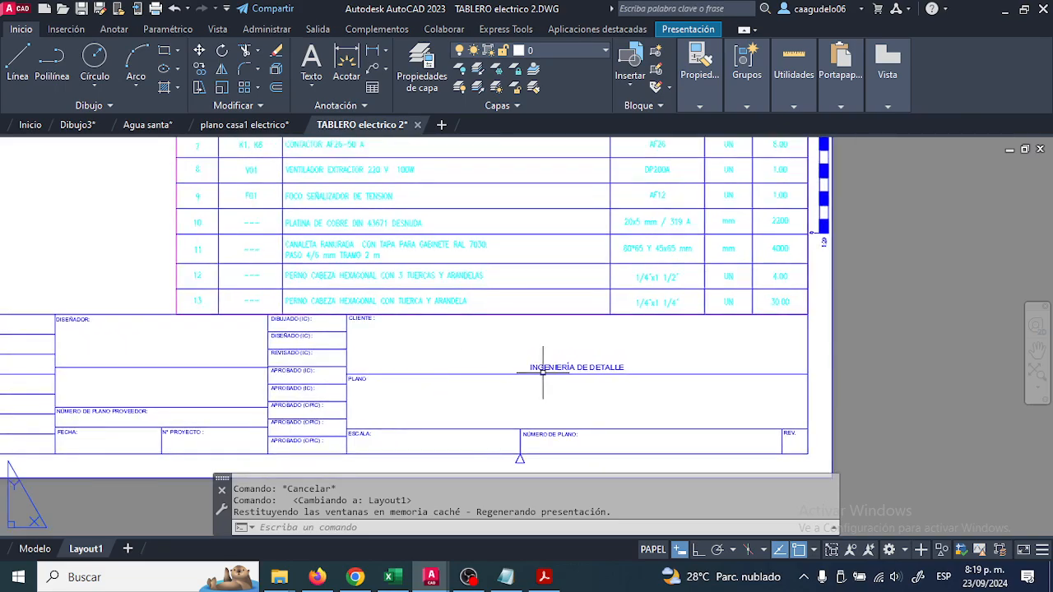
{"action": "scroll", "coordinate": [535, 382], "scroll_direction": "up", "scroll_amount": 2}
{"action": "scroll", "coordinate": [269, 340], "scroll_direction": "down", "scroll_amount": 1}
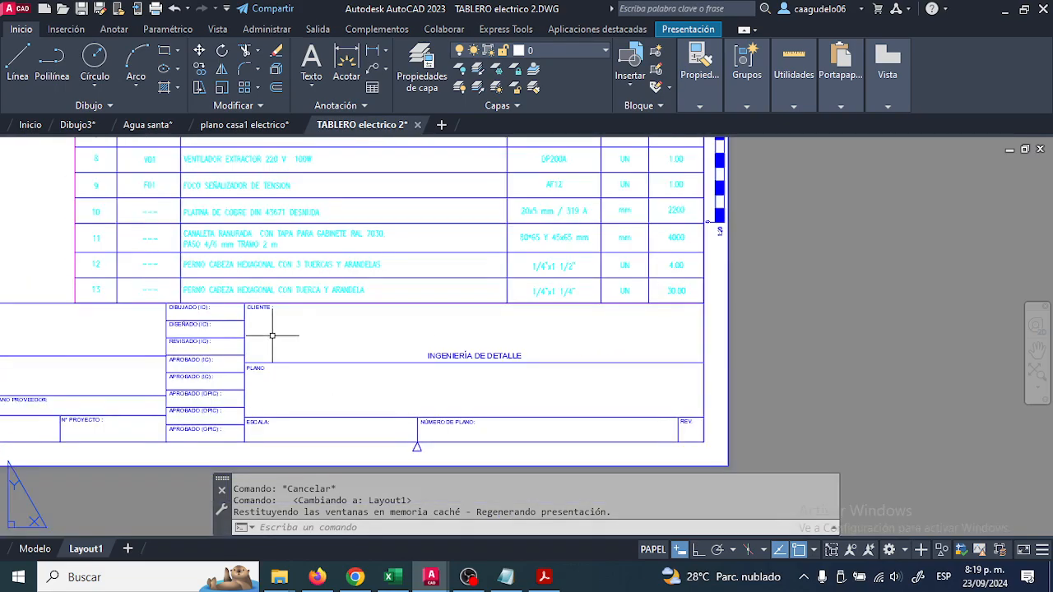
Review the equipment list above the title block and view the entire Layout1 sheet
{"action": "middle_click_drag", "start_coordinate": [262, 232], "coordinate": [340, 344]}
{"action": "middle_click_drag", "start_coordinate": [372, 165], "coordinate": [385, 416]}
{"action": "scroll", "coordinate": [380, 289], "scroll_direction": "down", "scroll_amount": 1}
{"action": "scroll", "coordinate": [395, 265], "scroll_direction": "down", "scroll_amount": 1}
{"action": "middle_click_drag", "start_coordinate": [394, 266], "coordinate": [485, 365]}
{"action": "scroll", "coordinate": [402, 330], "scroll_direction": "down", "scroll_amount": 1}
{"action": "middle_click_drag", "start_coordinate": [402, 330], "coordinate": [474, 340]}
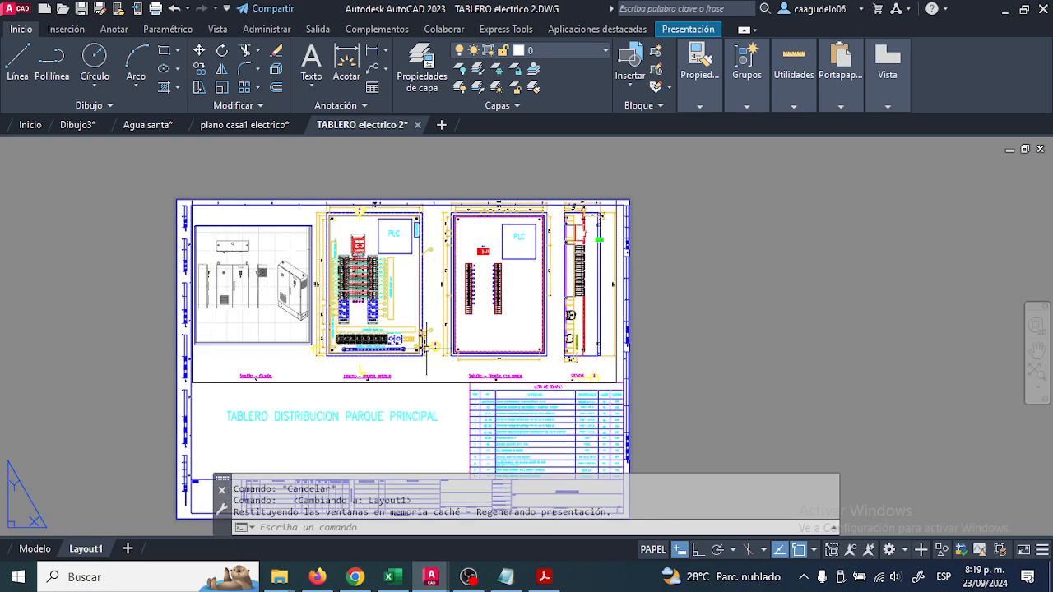
Compare the panel drawings in model space with their arrangement on the Layout1 sheet
{"action": "left_click", "coordinate": [36, 548]}
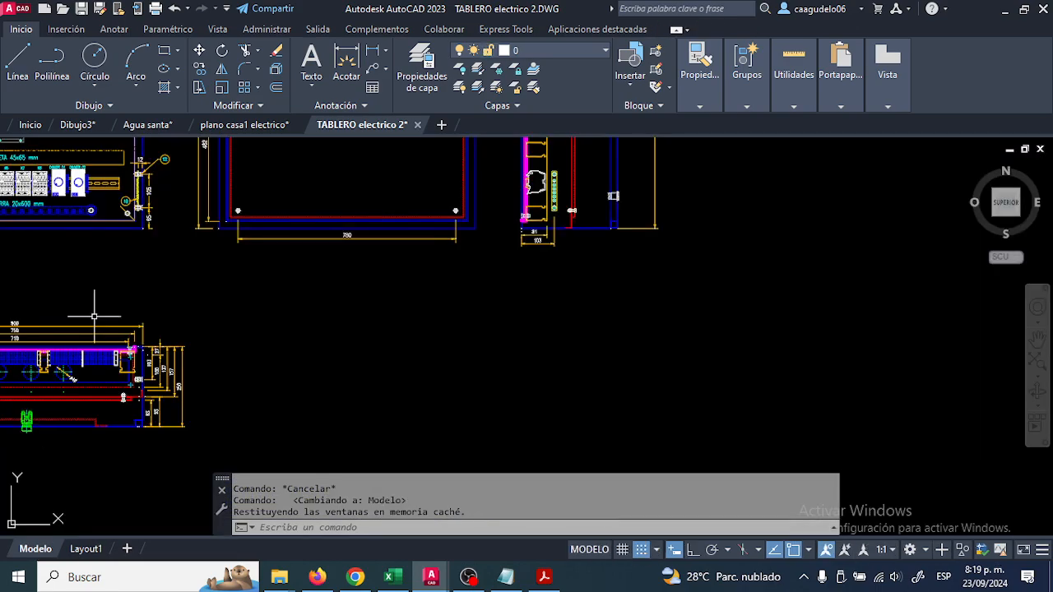
{"action": "scroll", "coordinate": [446, 430], "scroll_direction": "down", "scroll_amount": 2}
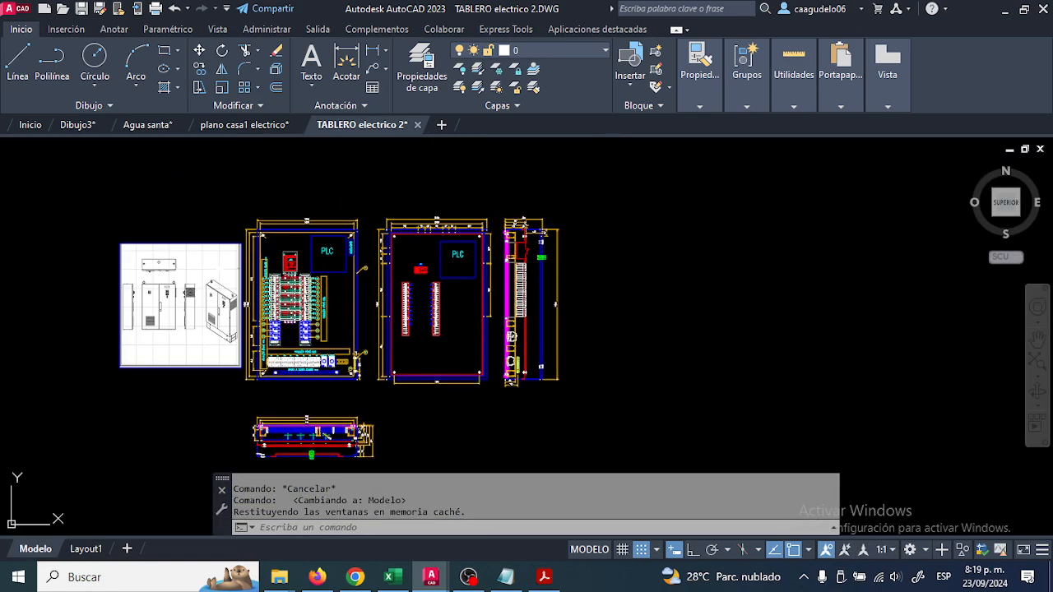
{"action": "left_click", "coordinate": [86, 549]}
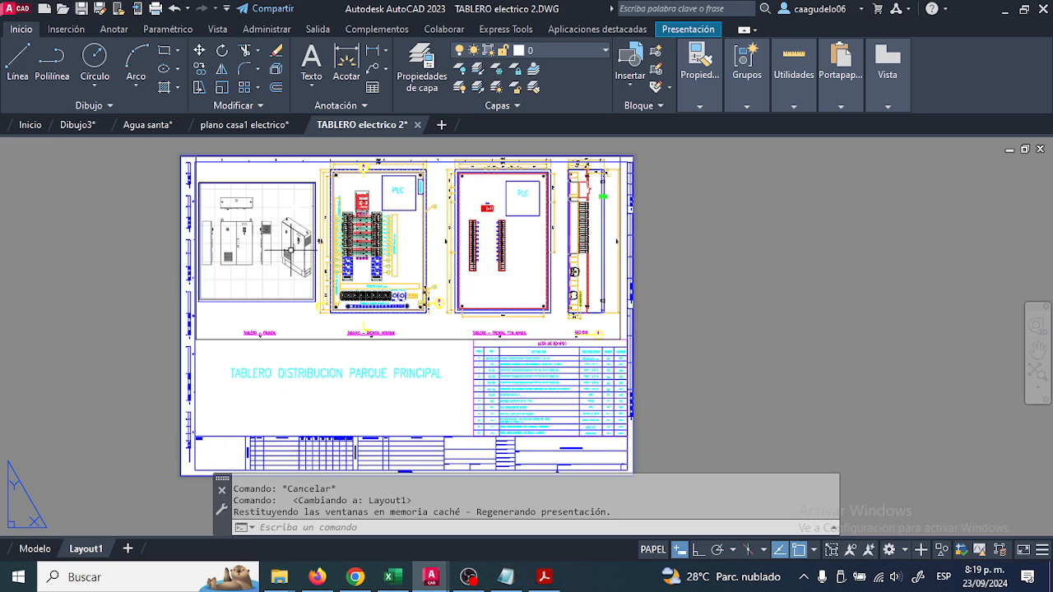
Activate model space inside the layout viewport of the panel views and return to paper space
{"action": "scroll", "coordinate": [313, 240], "scroll_direction": "up", "scroll_amount": 1}
{"action": "middle_click_drag", "start_coordinate": [495, 359], "coordinate": [305, 455]}
{"action": "scroll", "coordinate": [505, 321], "scroll_direction": "up", "scroll_amount": 1}
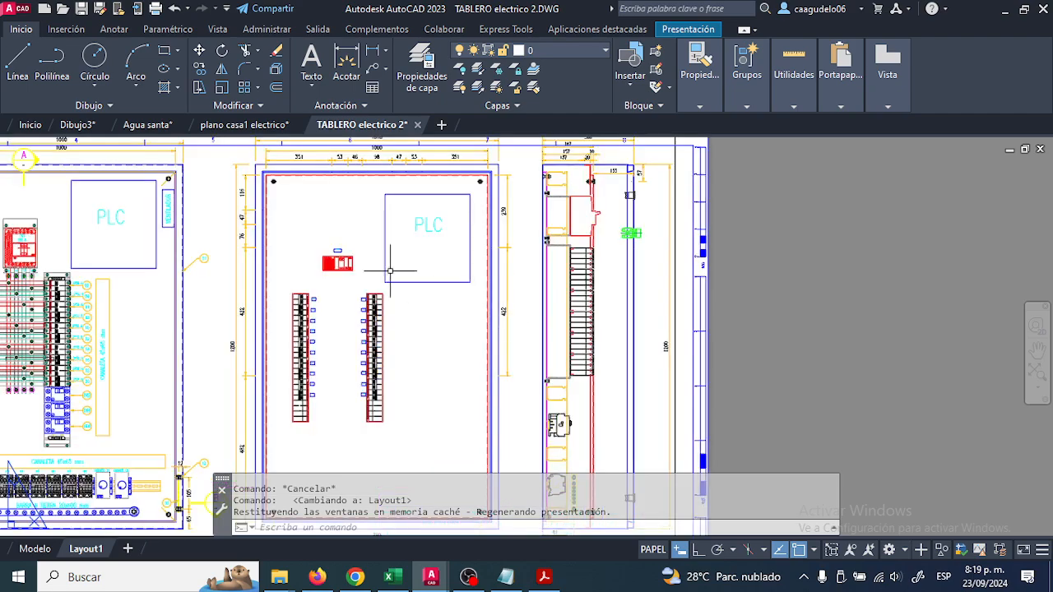
{"action": "double_click", "coordinate": [445, 333]}
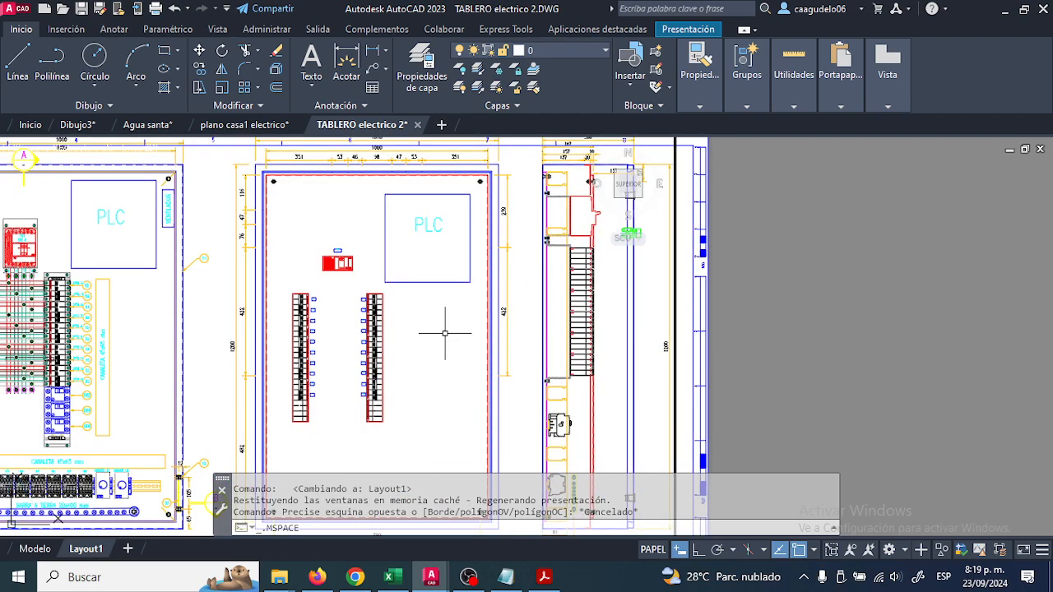
{"action": "double_click", "coordinate": [809, 306]}
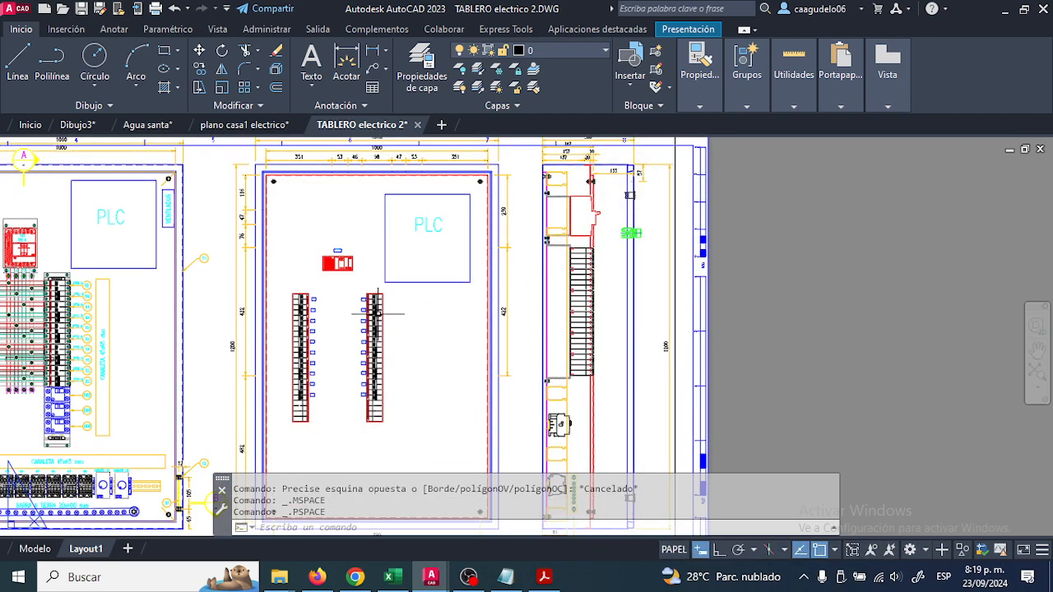
Look closely at the LISTA DE EQUIPOS table on the Layout1 sheet
{"action": "scroll", "coordinate": [378, 313], "scroll_direction": "down", "scroll_amount": 2}
{"action": "middle_click_drag", "start_coordinate": [404, 414], "coordinate": [447, 279]}
{"action": "scroll", "coordinate": [425, 384], "scroll_direction": "up", "scroll_amount": 2}
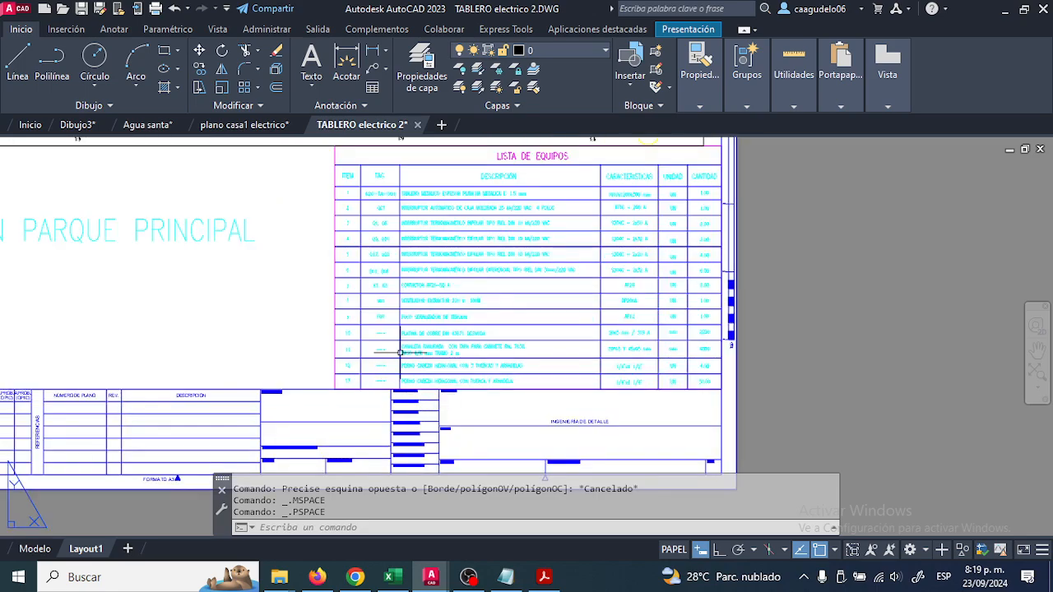